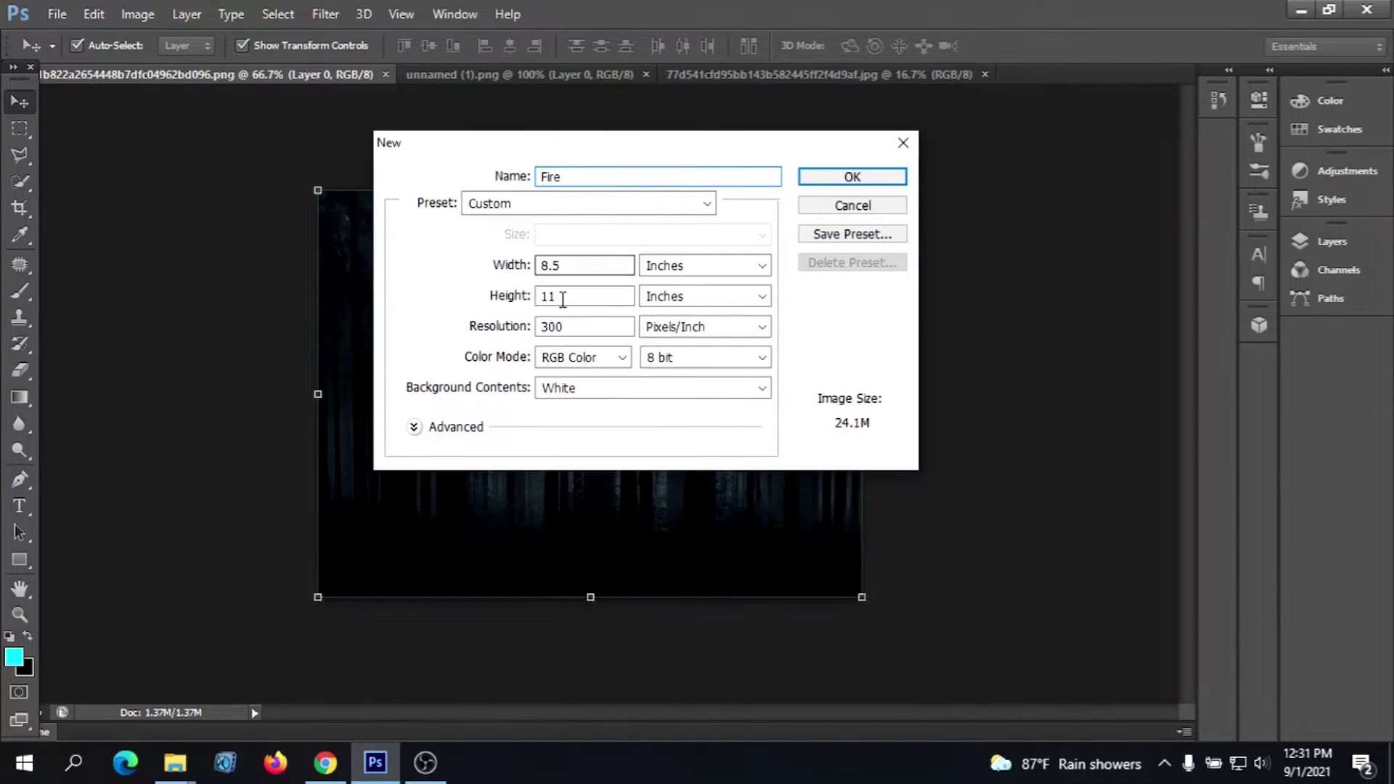
Create the new Fire document at 1360 × 768 pixels
left_click(760, 266)
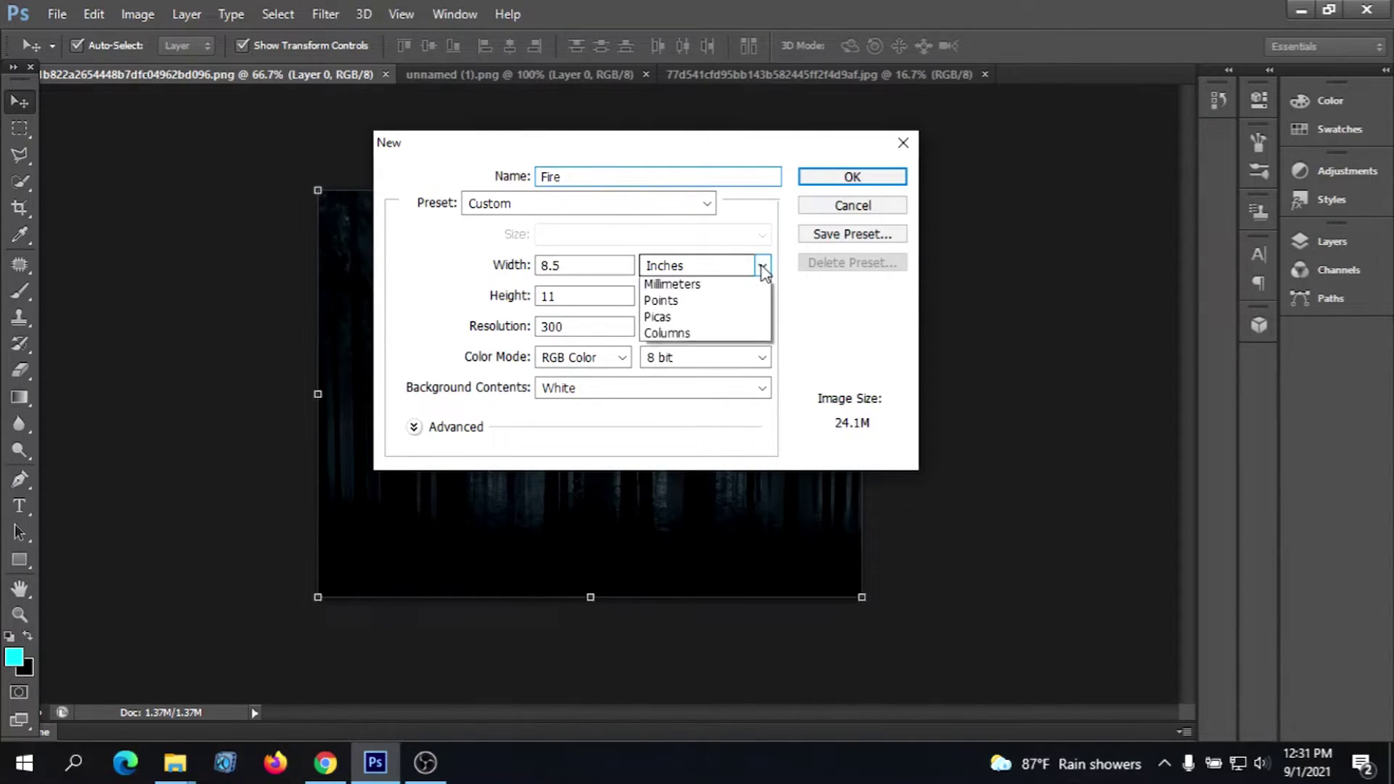
left_click(708, 285)
left_click(580, 267)
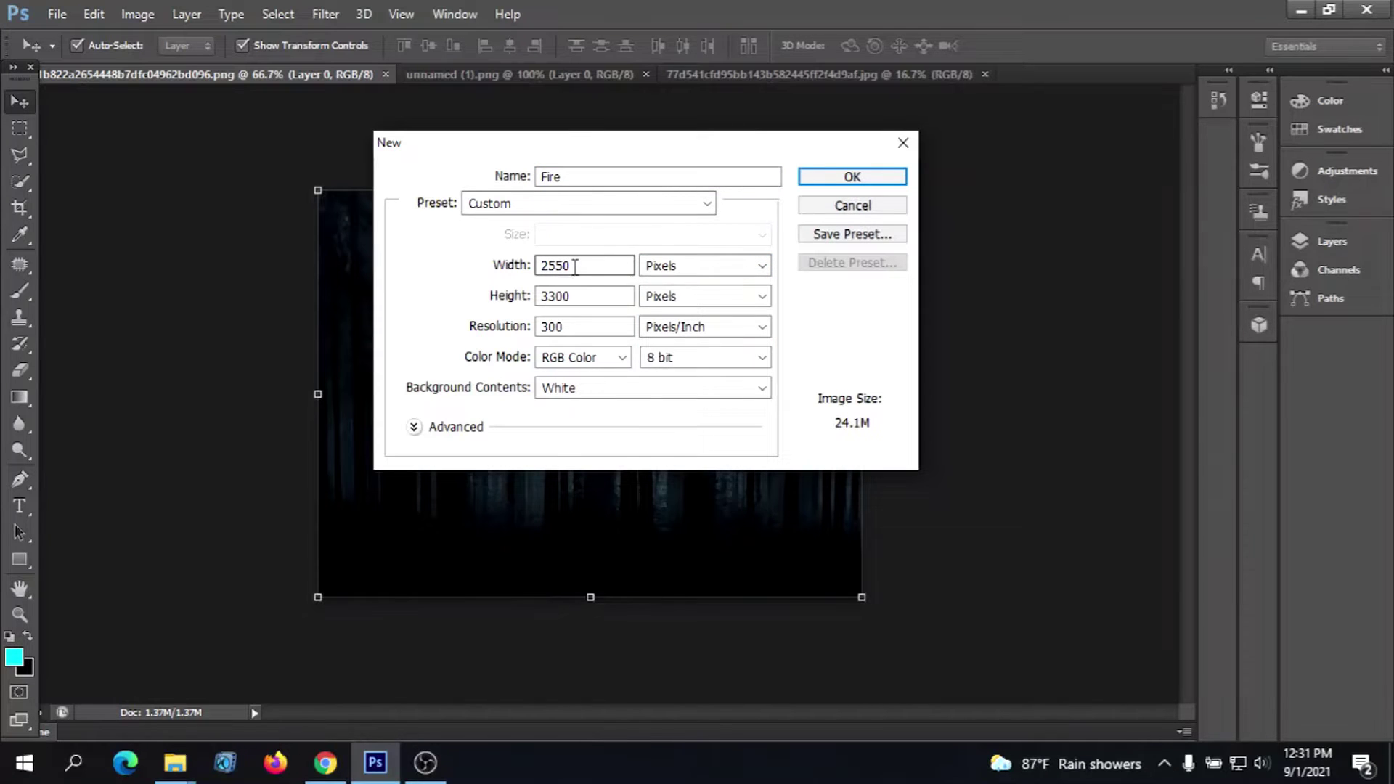
key("BackSpace")
key("BackSpace")
key("BackSpace")
type("136")
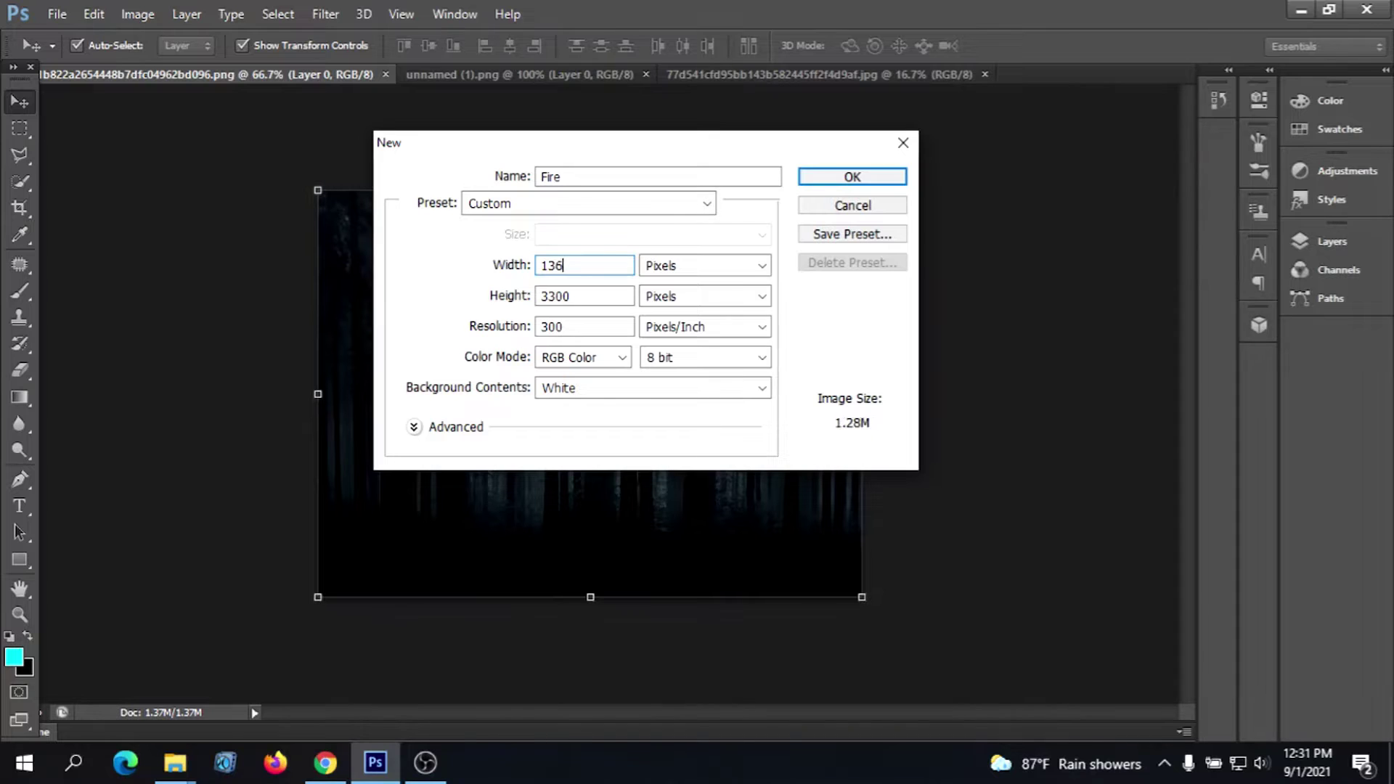
key("Tab")
left_click(572, 297)
key("BackSpace")
key("BackSpace")
key("BackSpace")
type("7")
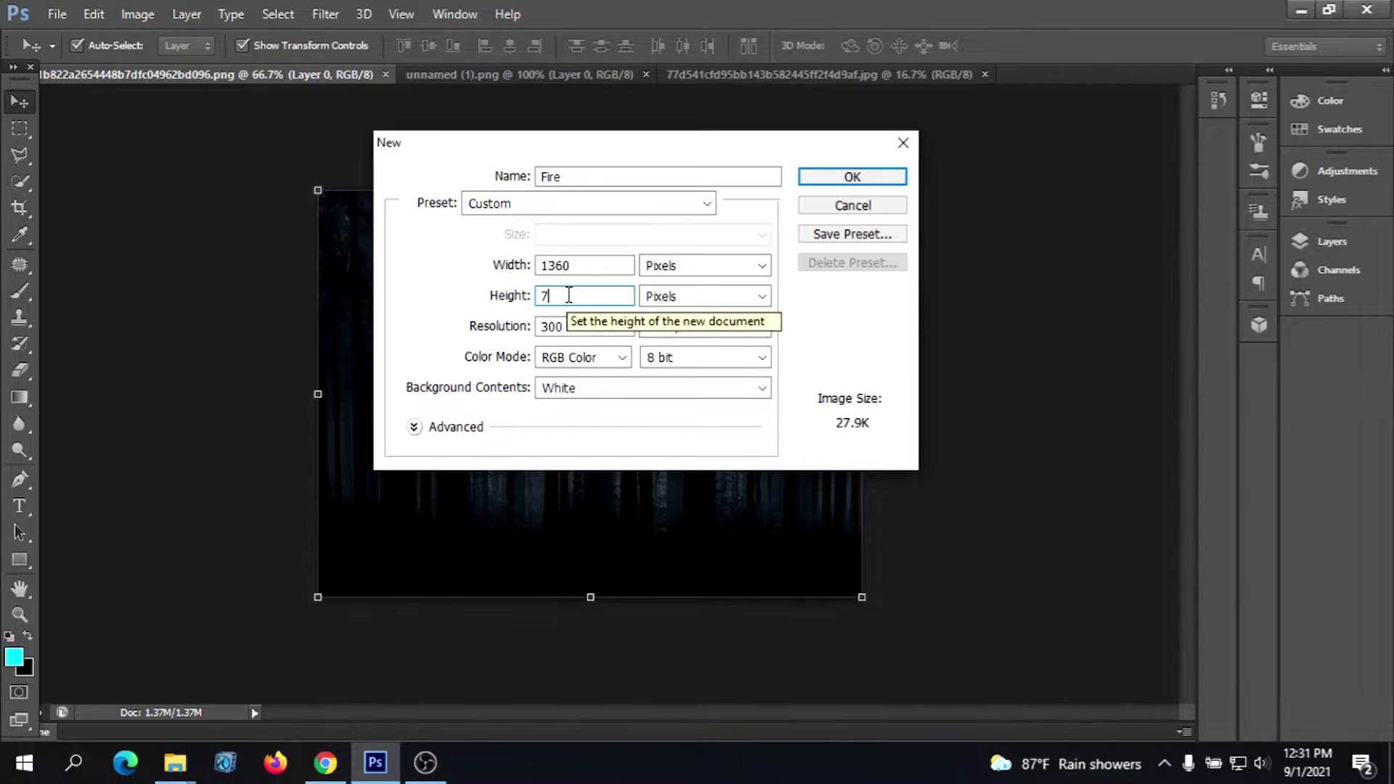
type("68")
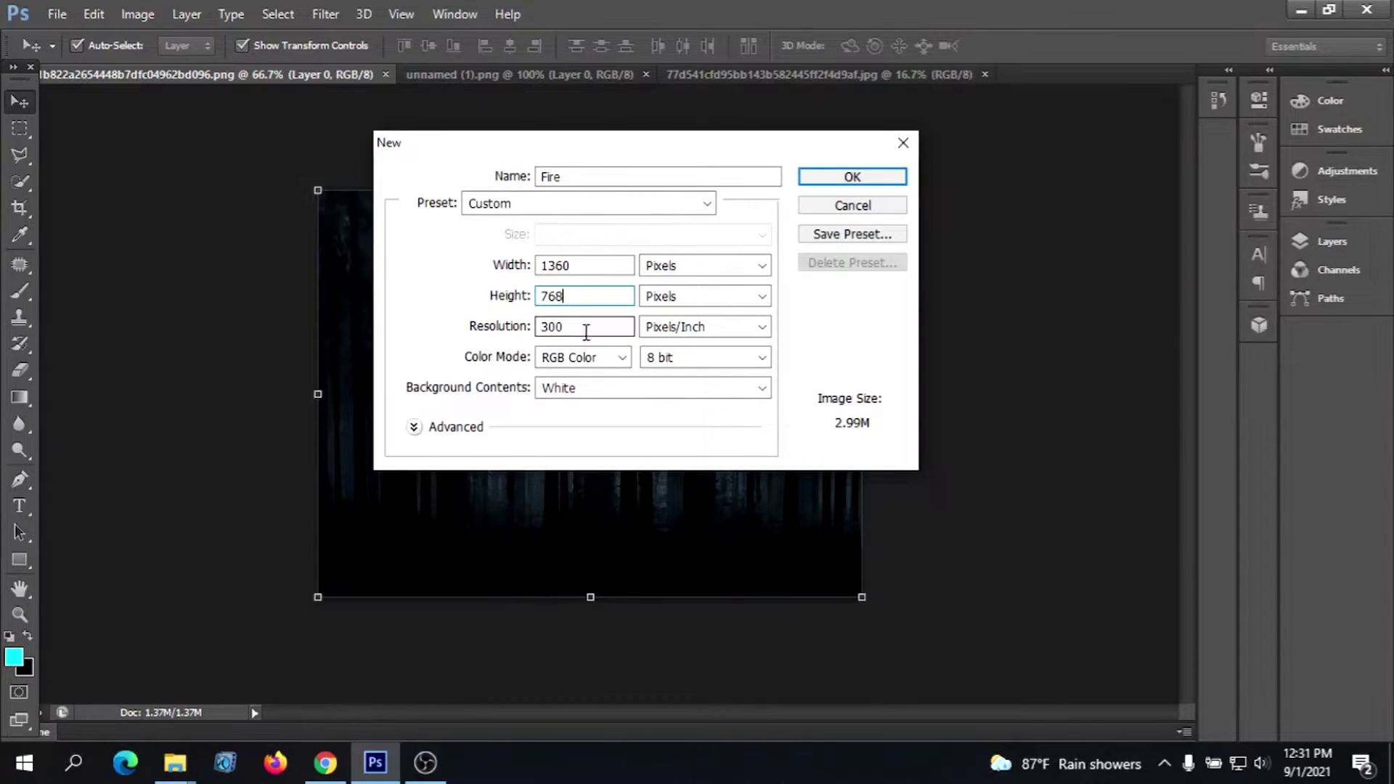
left_click(852, 176)
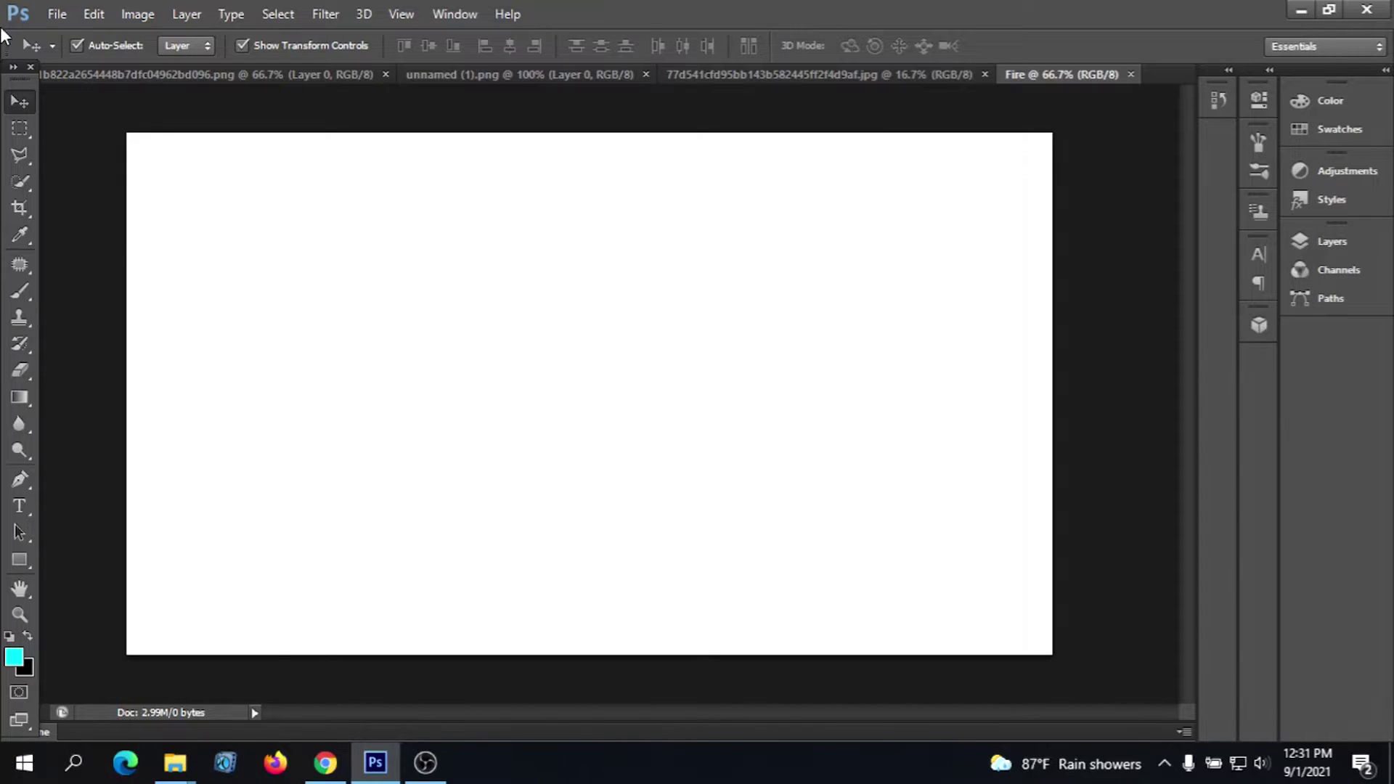
Drag the forest photo into Fire and stretch it to fill the whole canvas
left_click(460, 76)
left_click(260, 71)
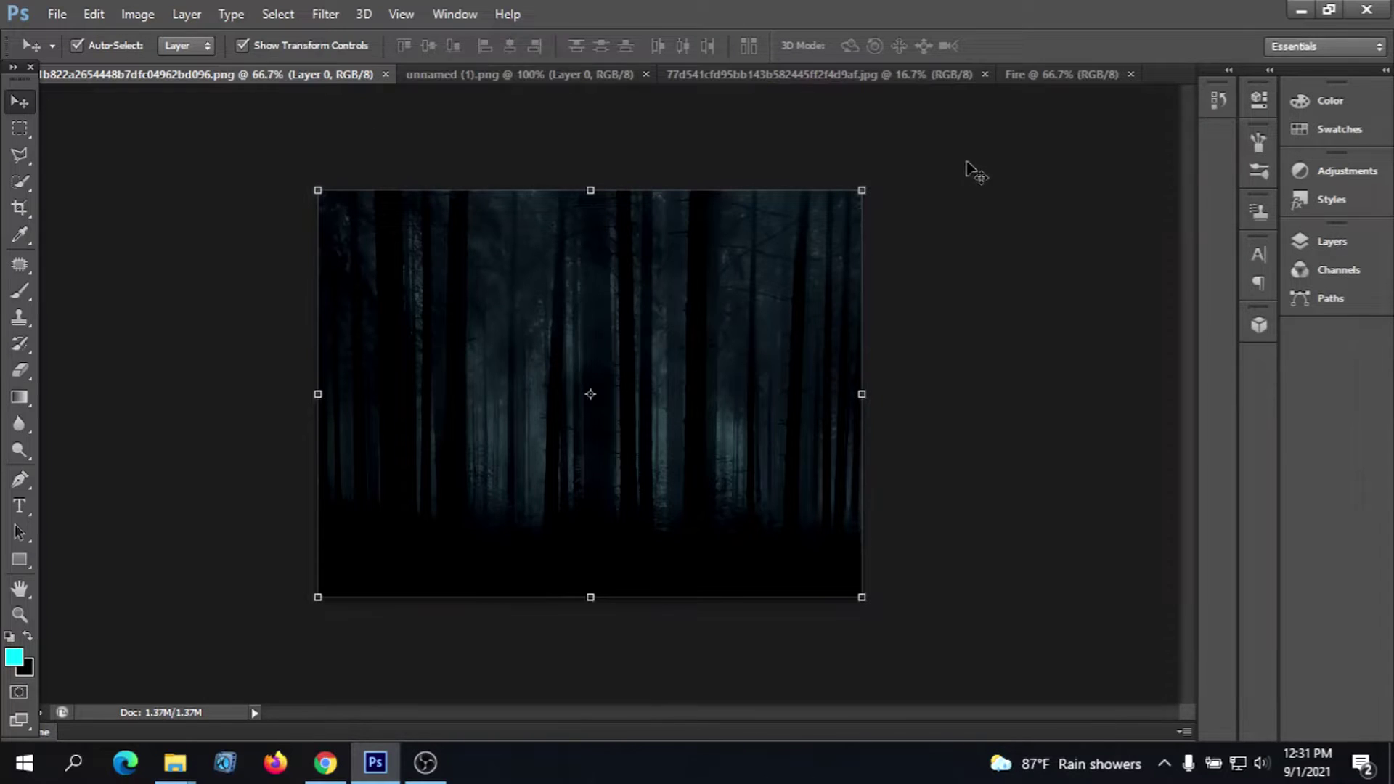
left_click(1327, 240)
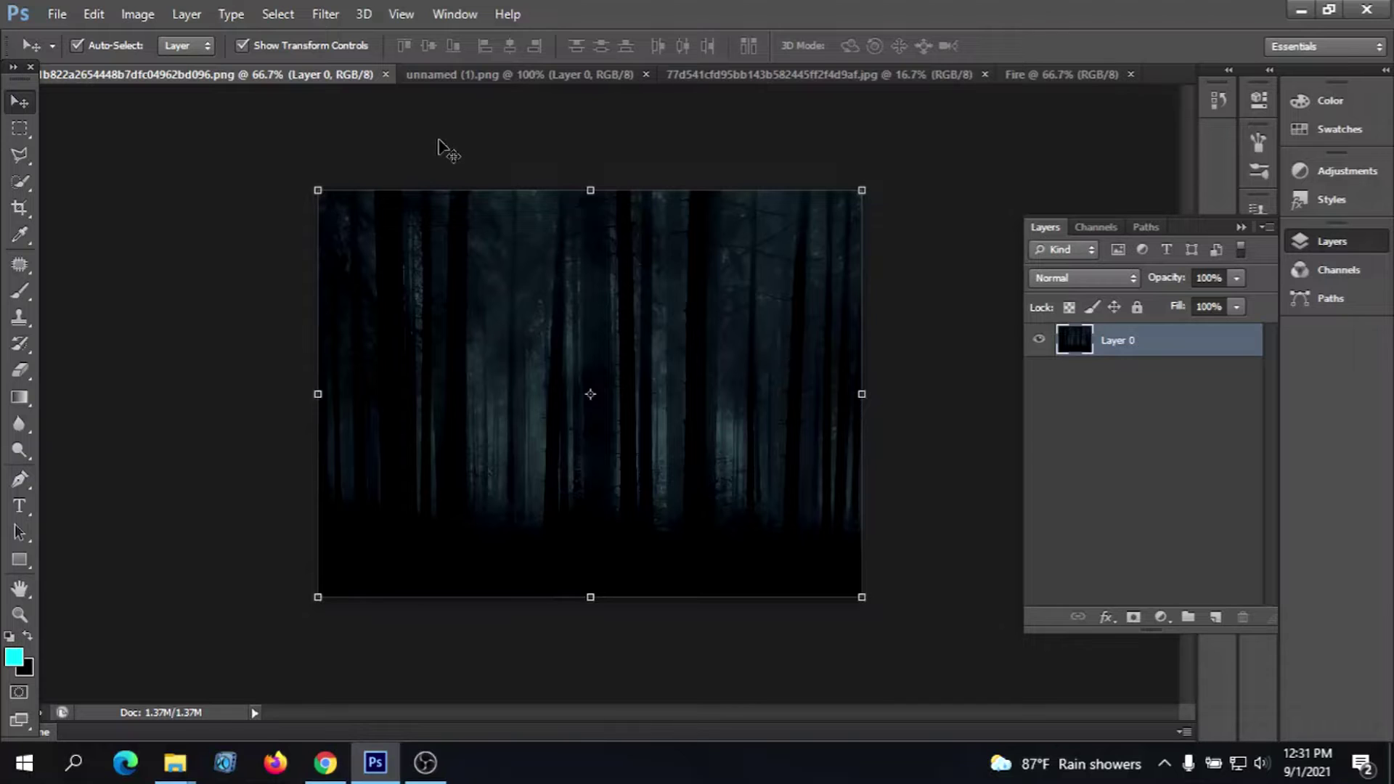
key("ctrl+minus")
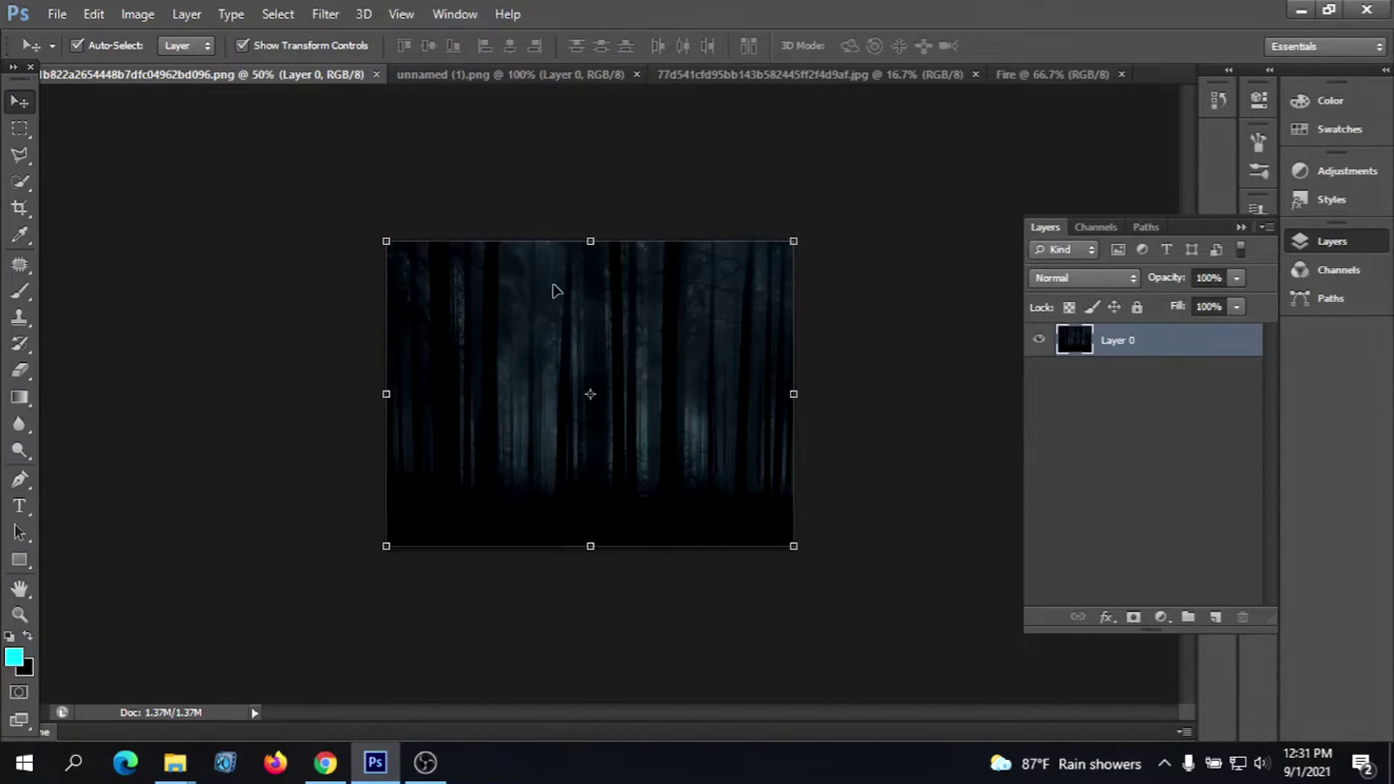
mouse_move(537, 344)
left_mouse_down()
mouse_move(988, 73)
mouse_move(569, 290)
mouse_move(535, 289)
left_mouse_up()
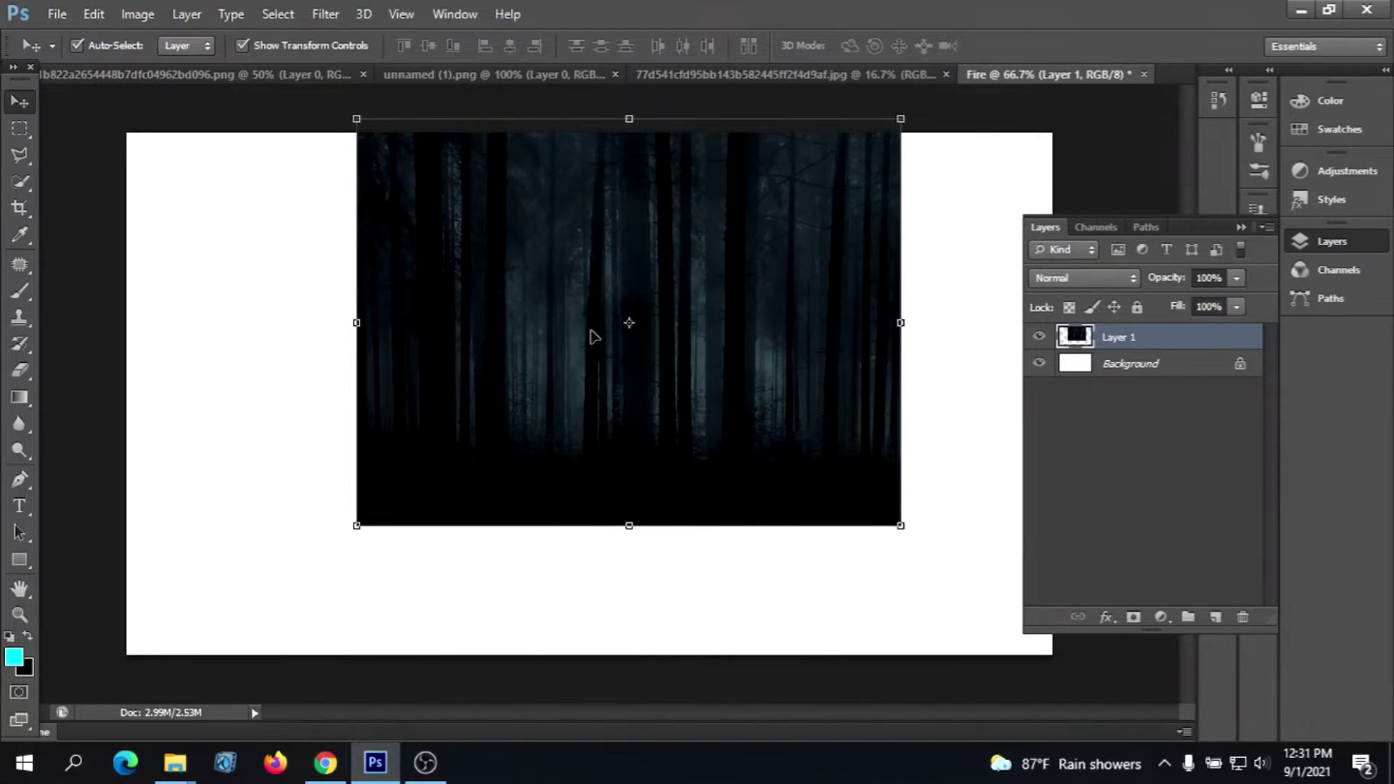
left_click_drag(591, 337, 582, 385)
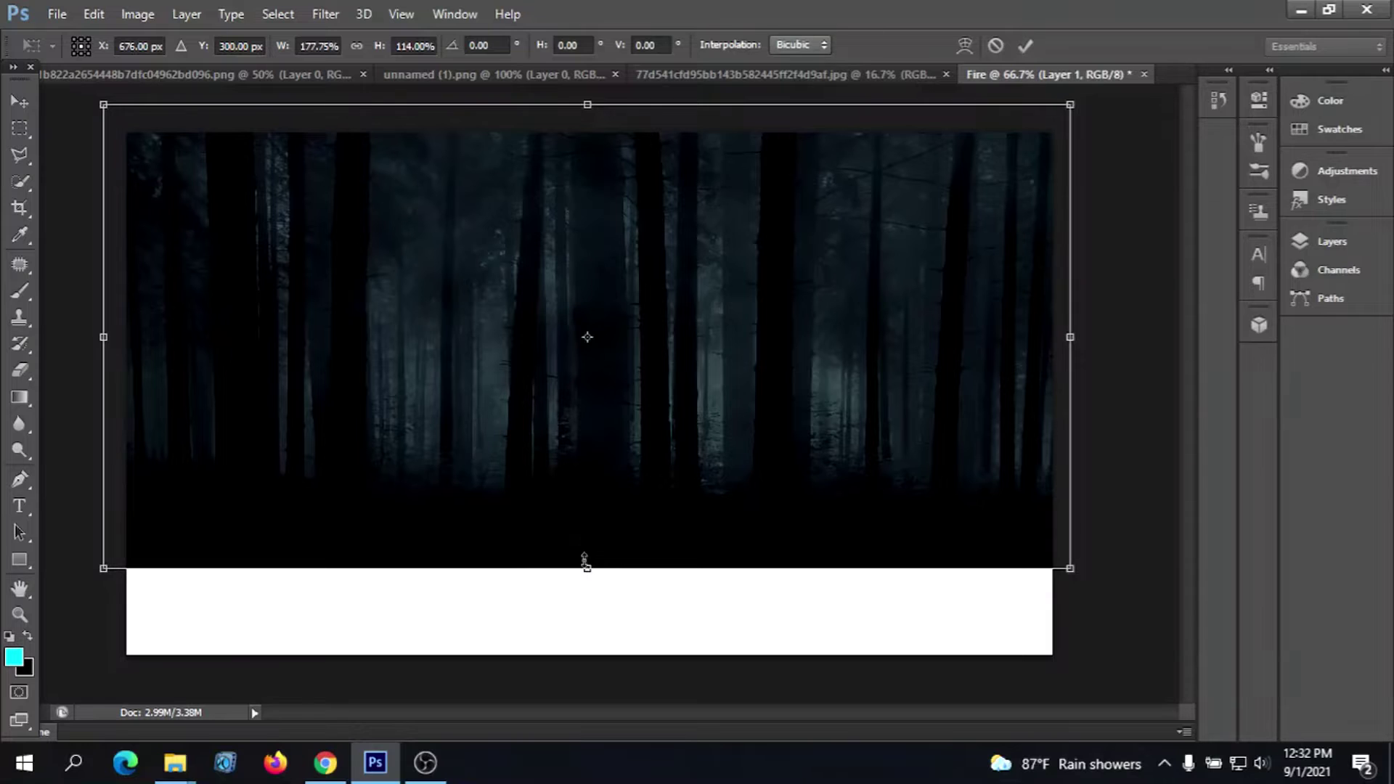
left_click_drag(586, 568, 600, 678)
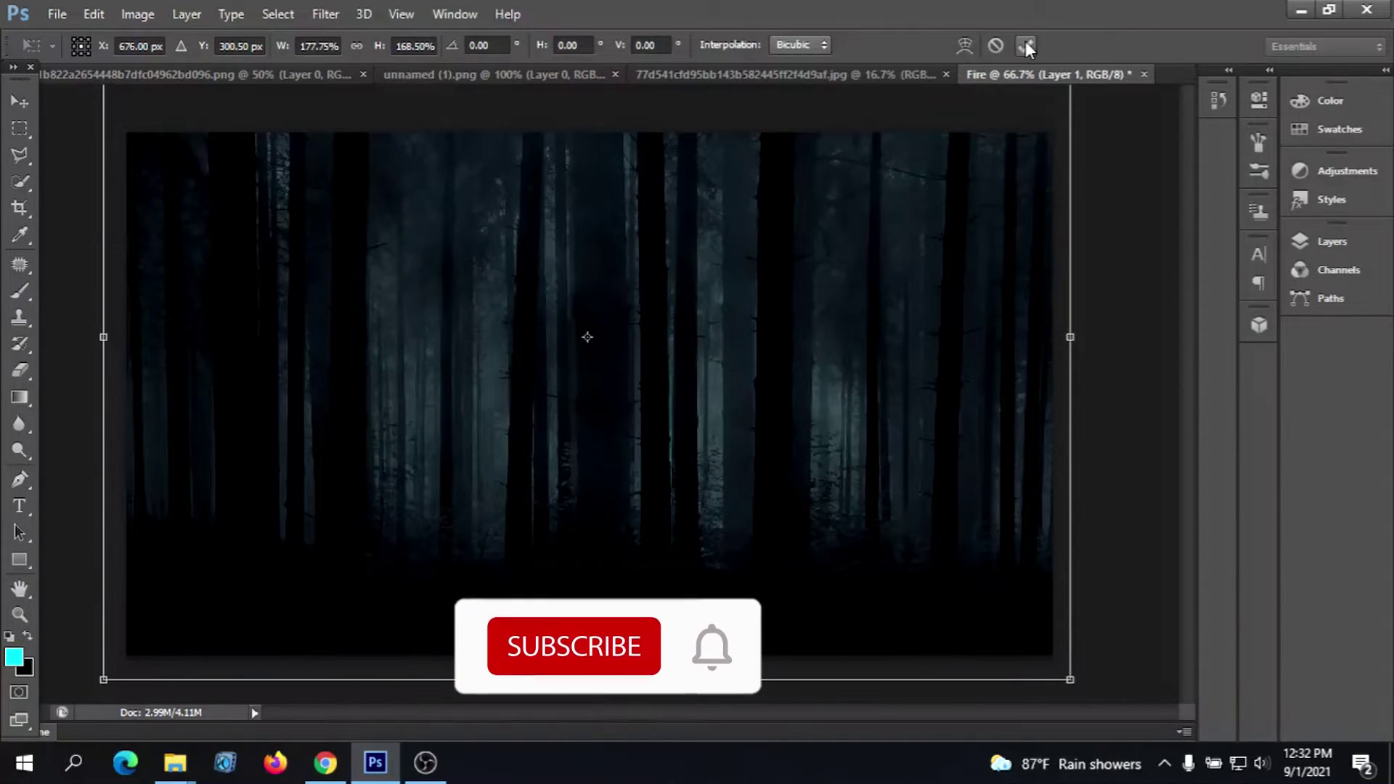
key("Return")
left_click(1124, 183)
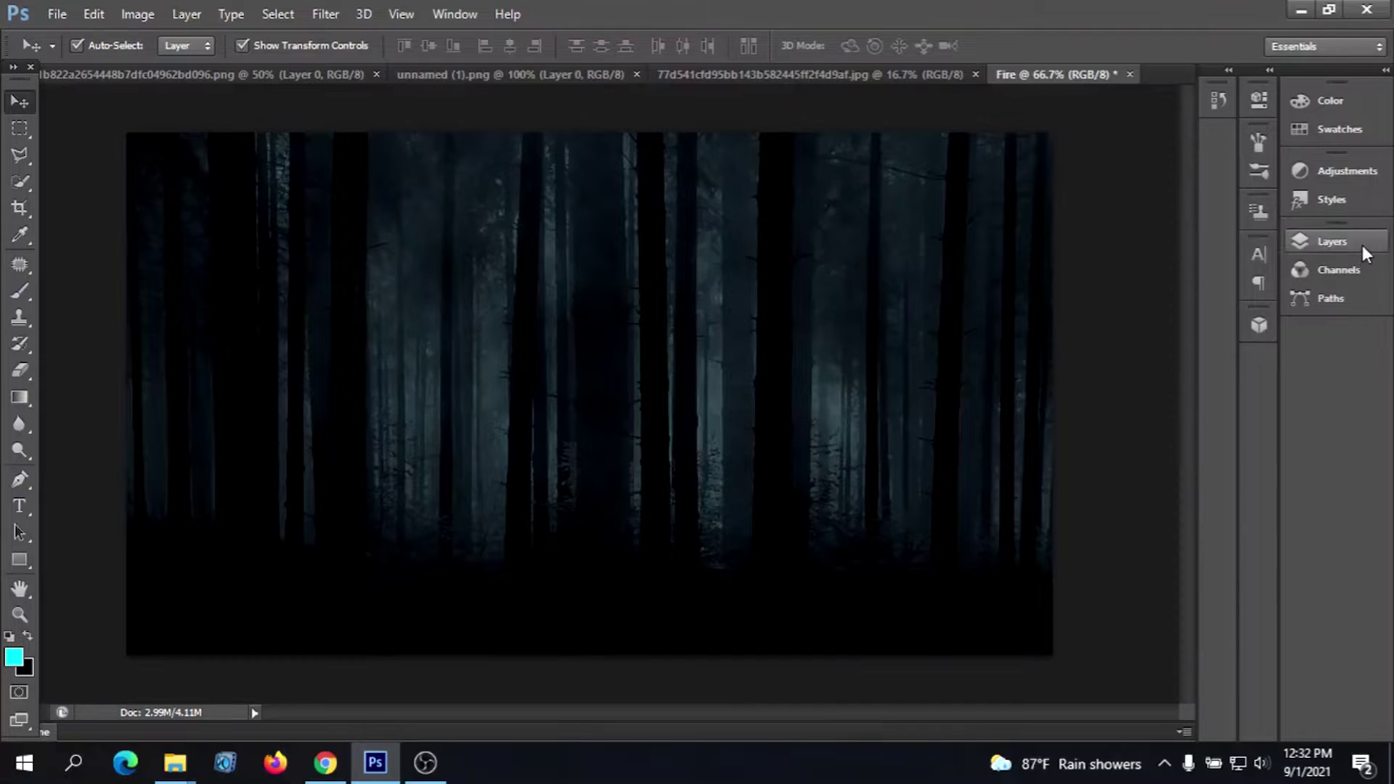
Hide the forest layer and bring up the water image
left_click(1339, 241)
left_click(1038, 336)
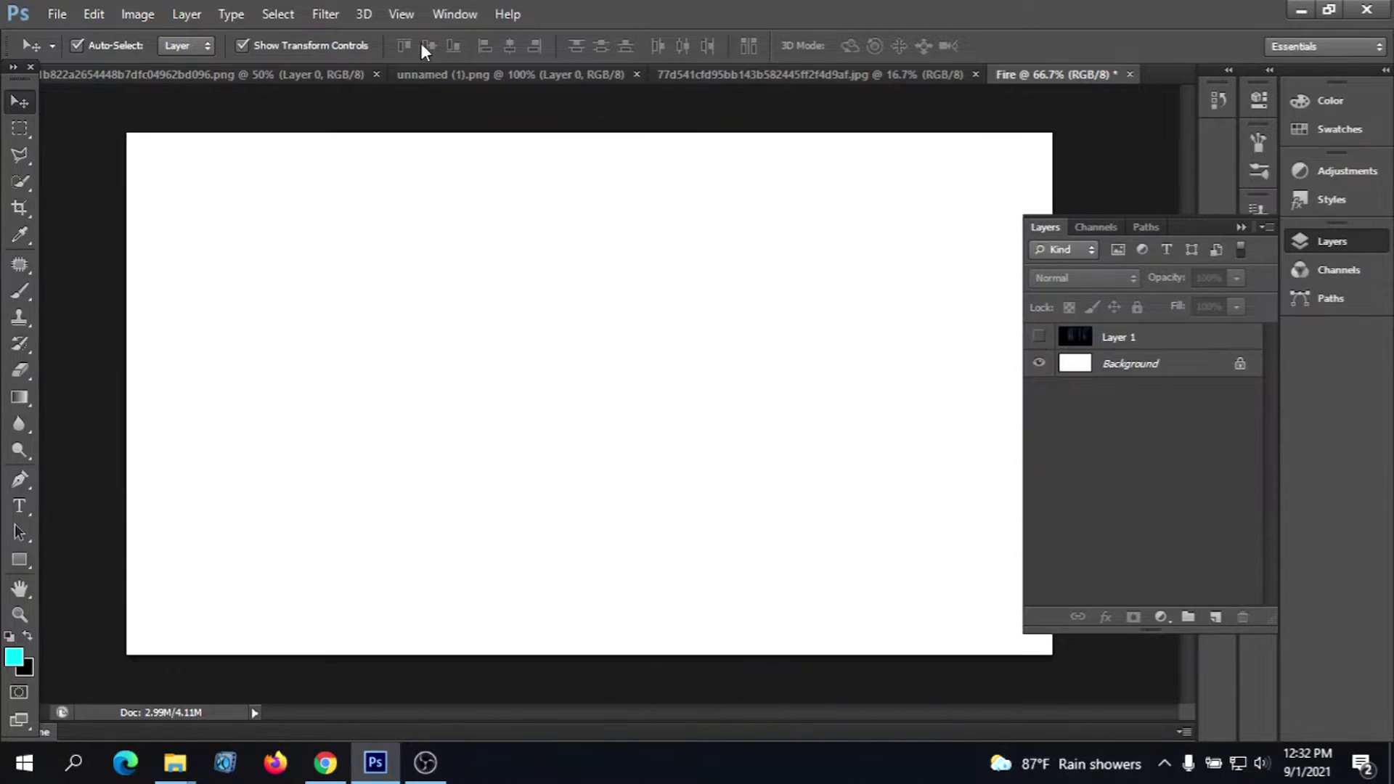
left_click(428, 76)
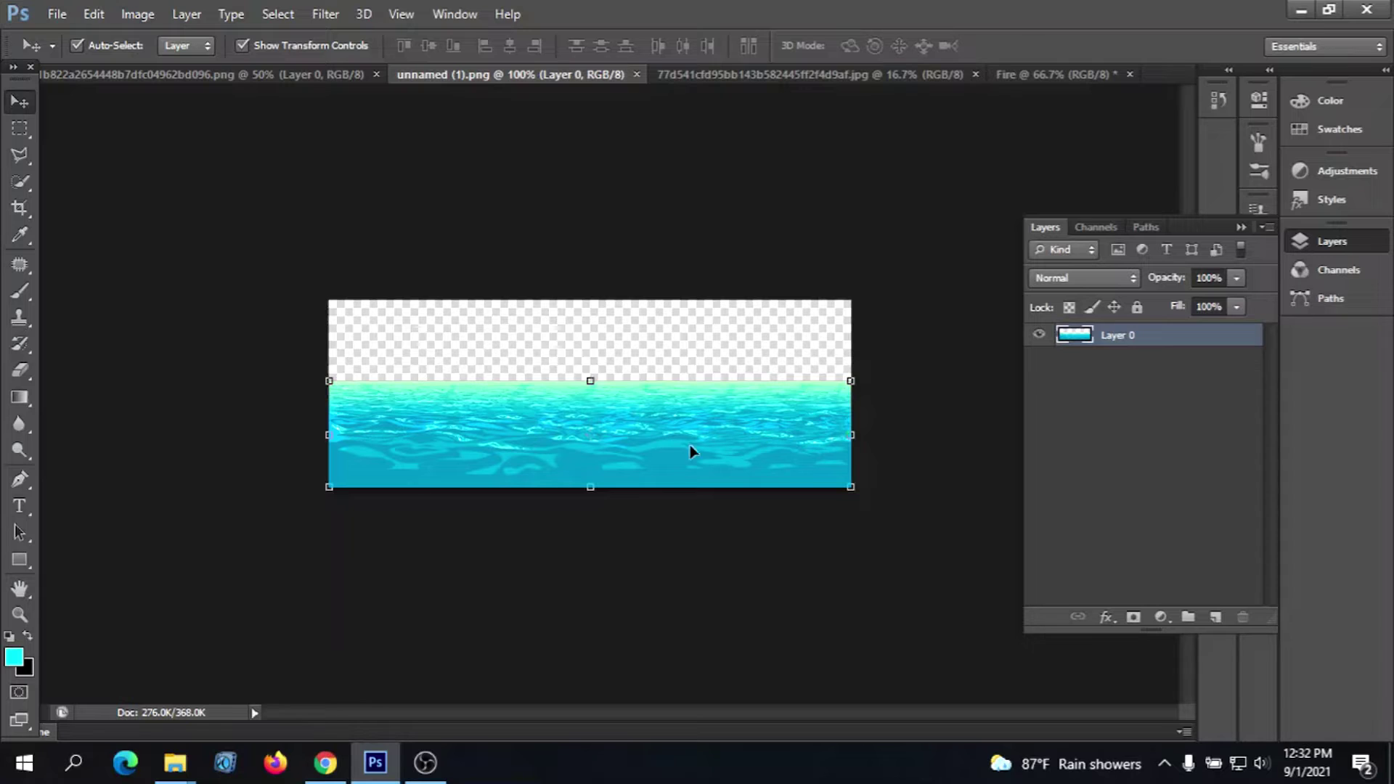
key("ctrl+minus")
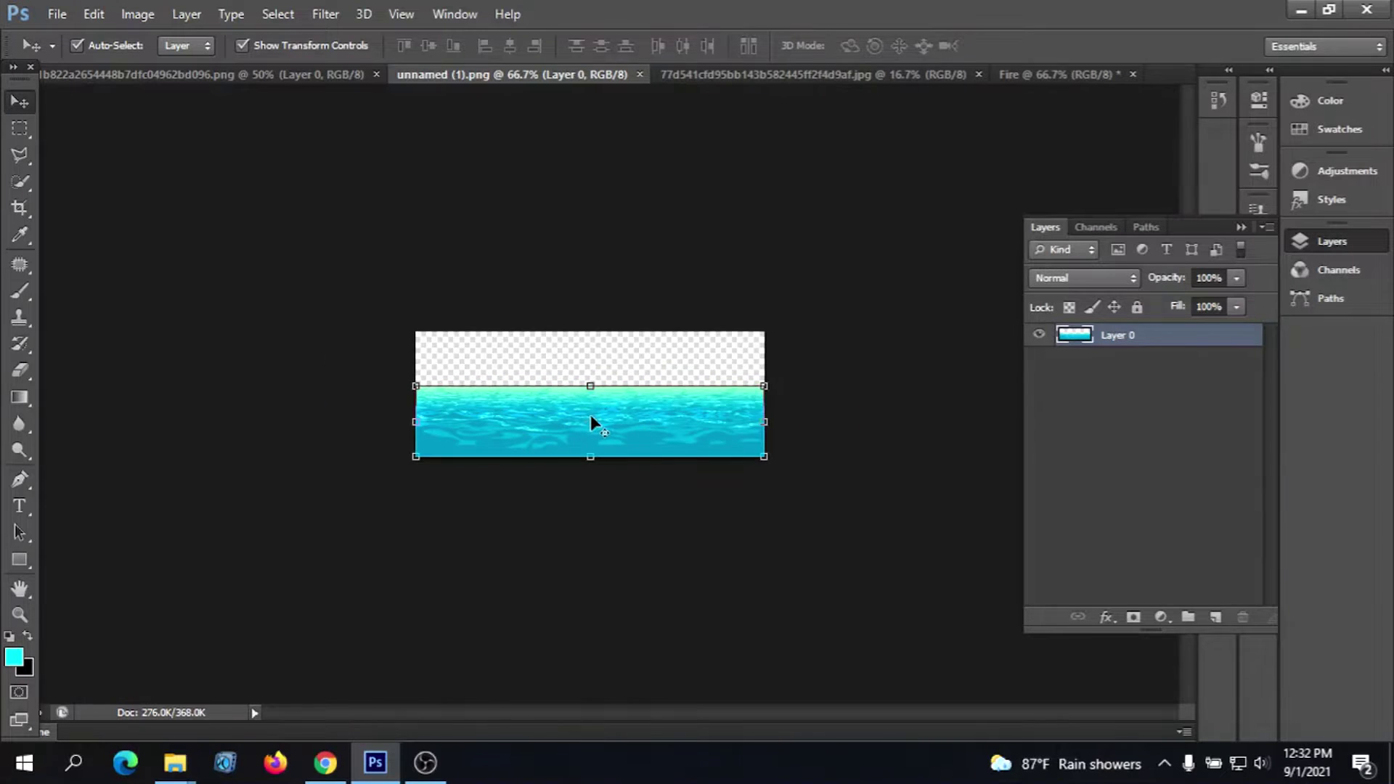
key("ctrl+t")
left_click(1027, 45)
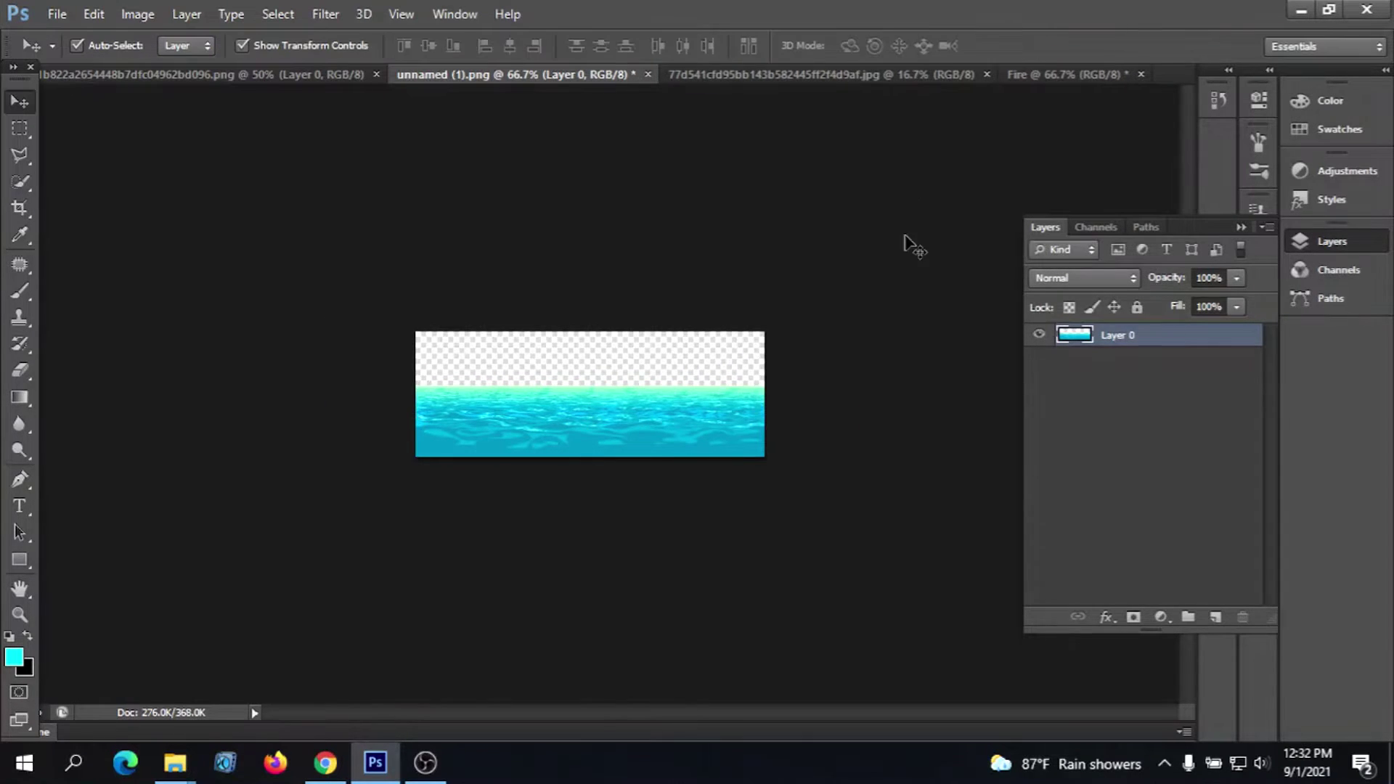
Drag the water into Fire, scale it to canvas width and move it to the bottom
mouse_move(658, 389)
left_mouse_down()
mouse_move(766, 365)
mouse_move(790, 324)
mouse_move(777, 358)
mouse_move(586, 492)
left_mouse_up()
key("ctrl+t")
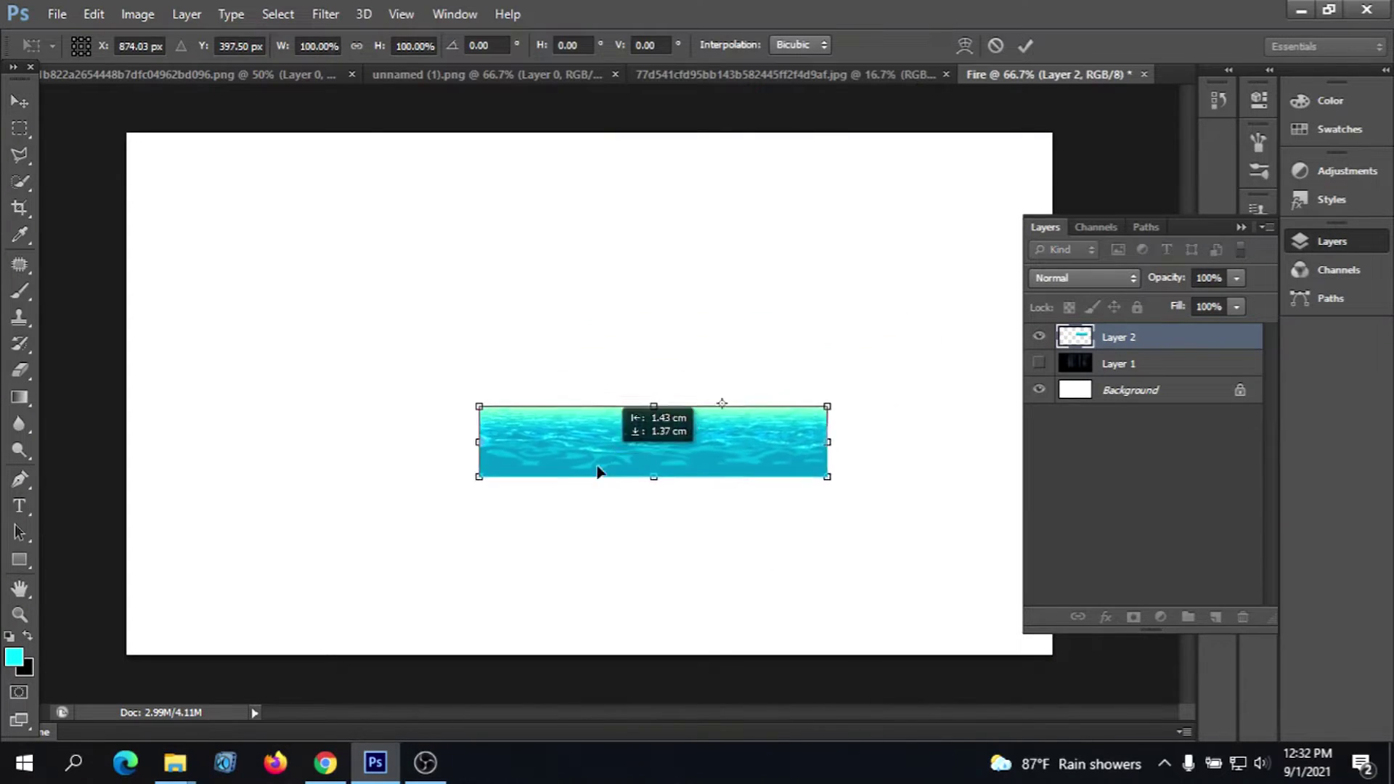
left_click(1024, 45)
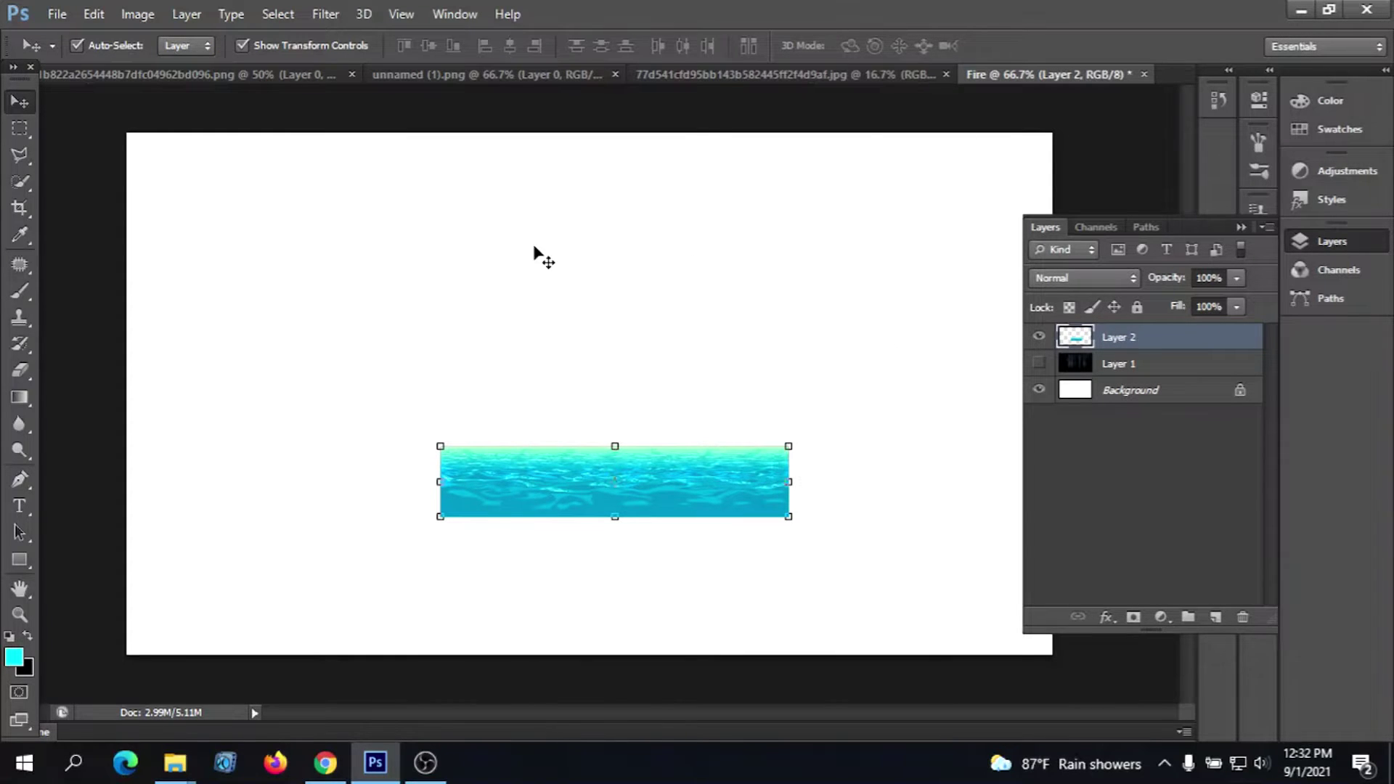
key("ctrl+minus")
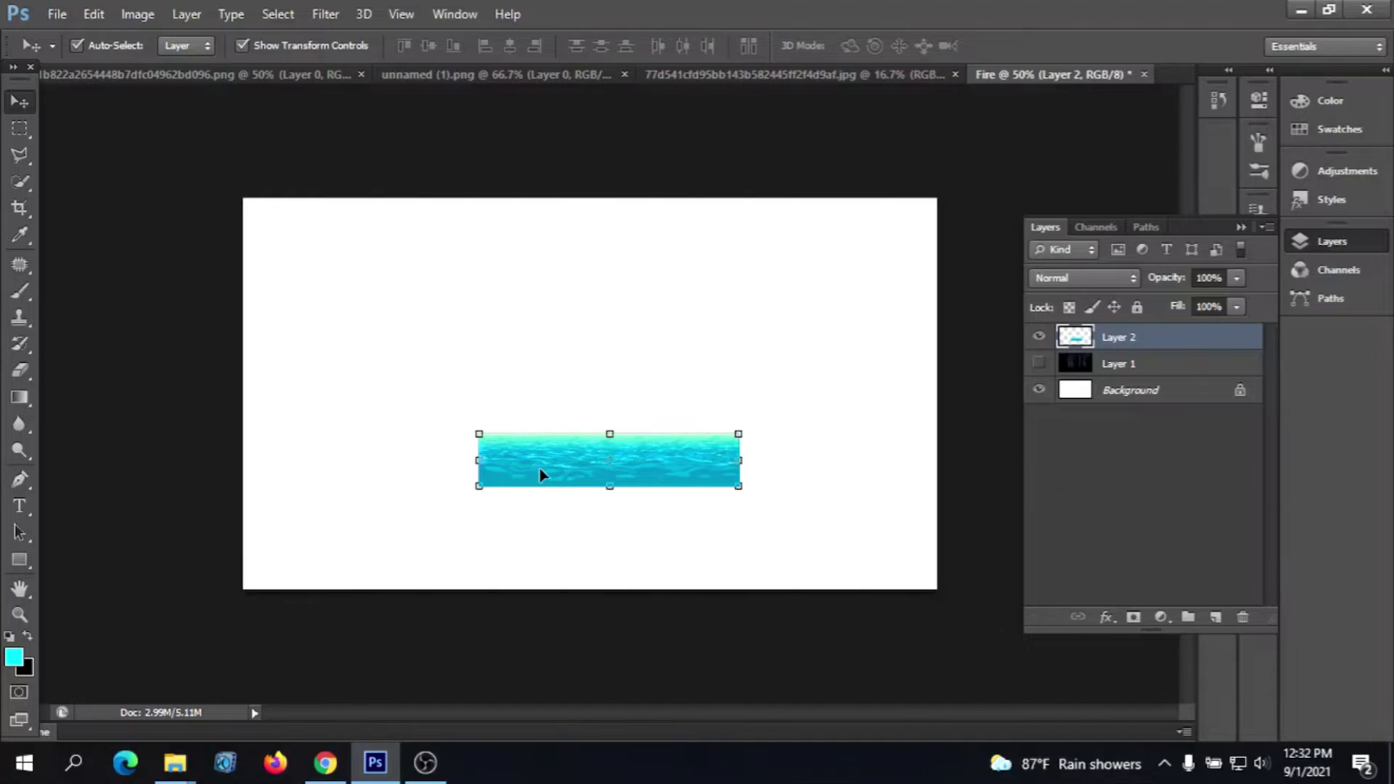
left_click_drag(473, 431, 219, 381)
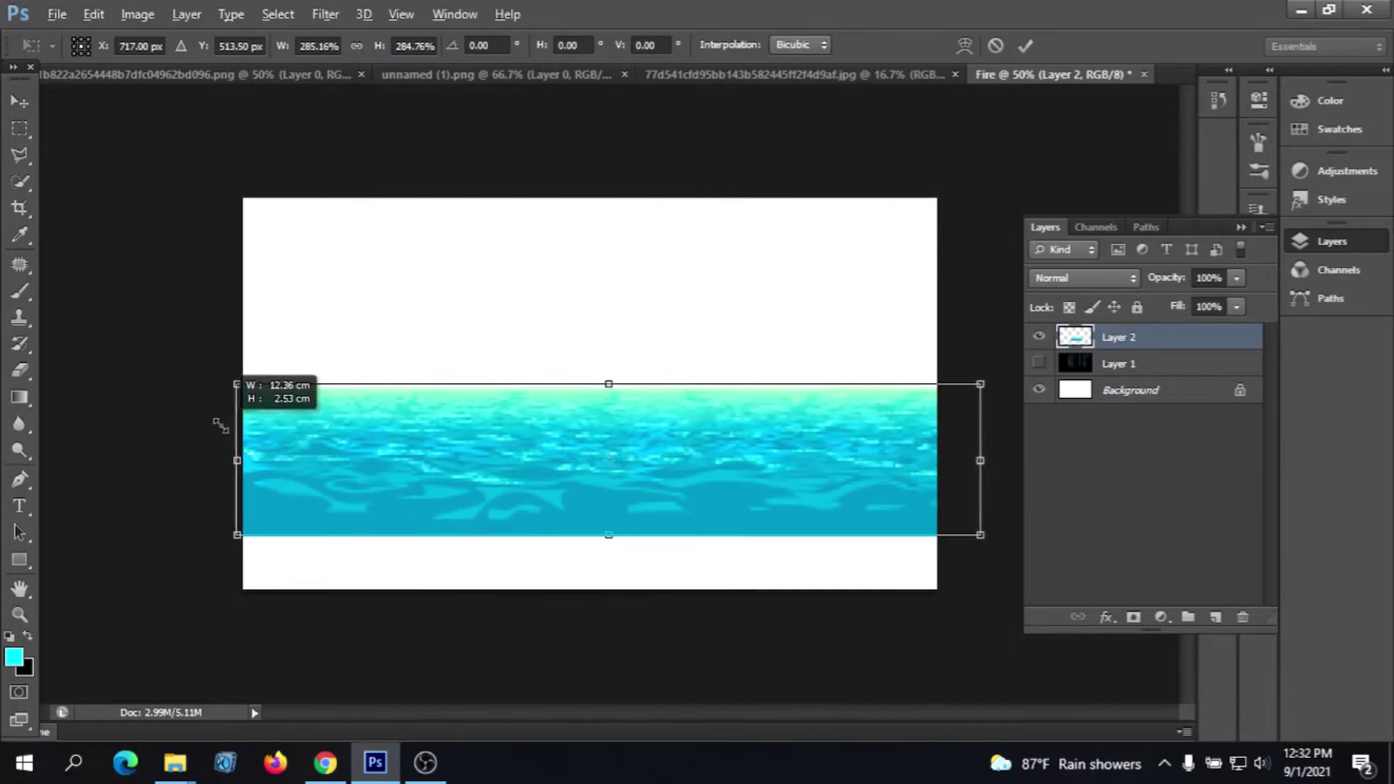
left_click_drag(619, 490, 637, 517)
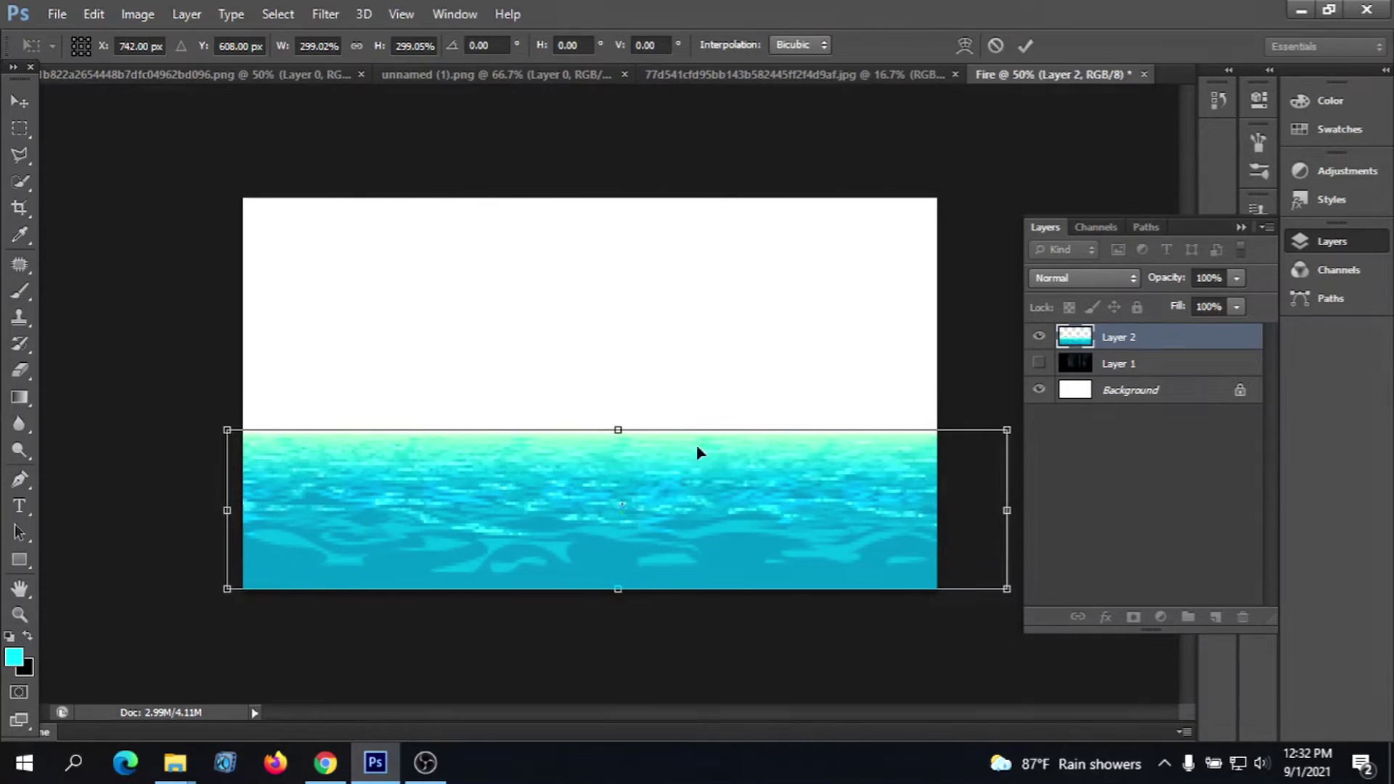
left_click(1017, 46)
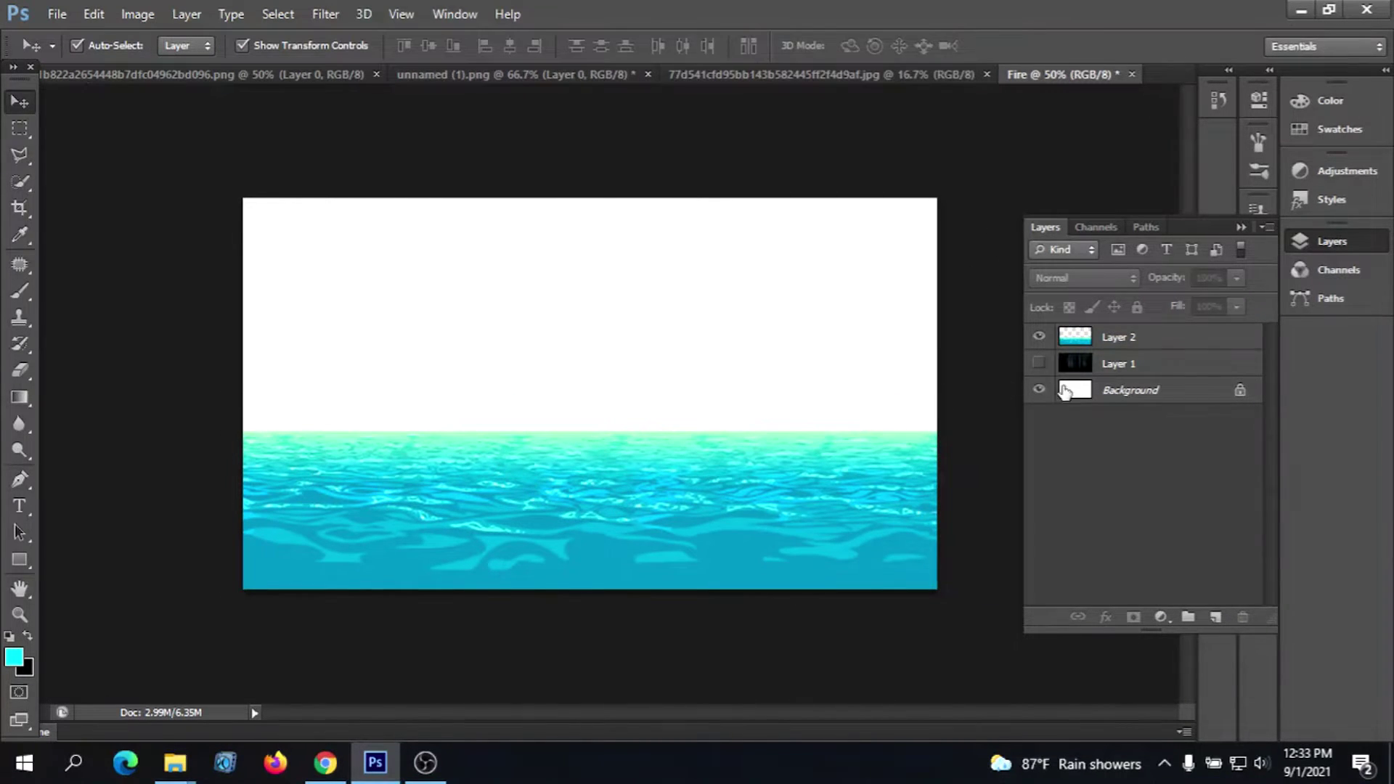
Show the forest again, add a mask to the water layer, and ready a smaller brush
left_click(1039, 364)
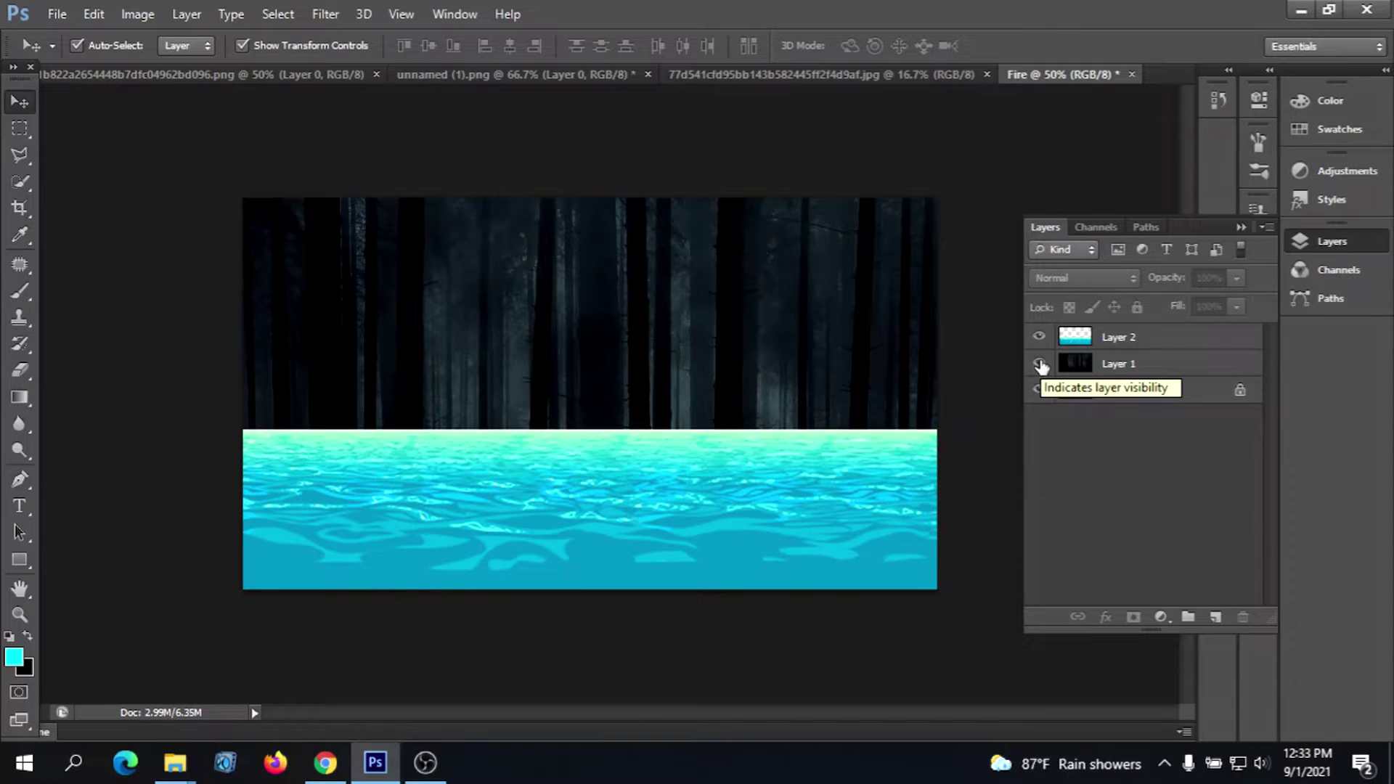
left_click(1127, 339)
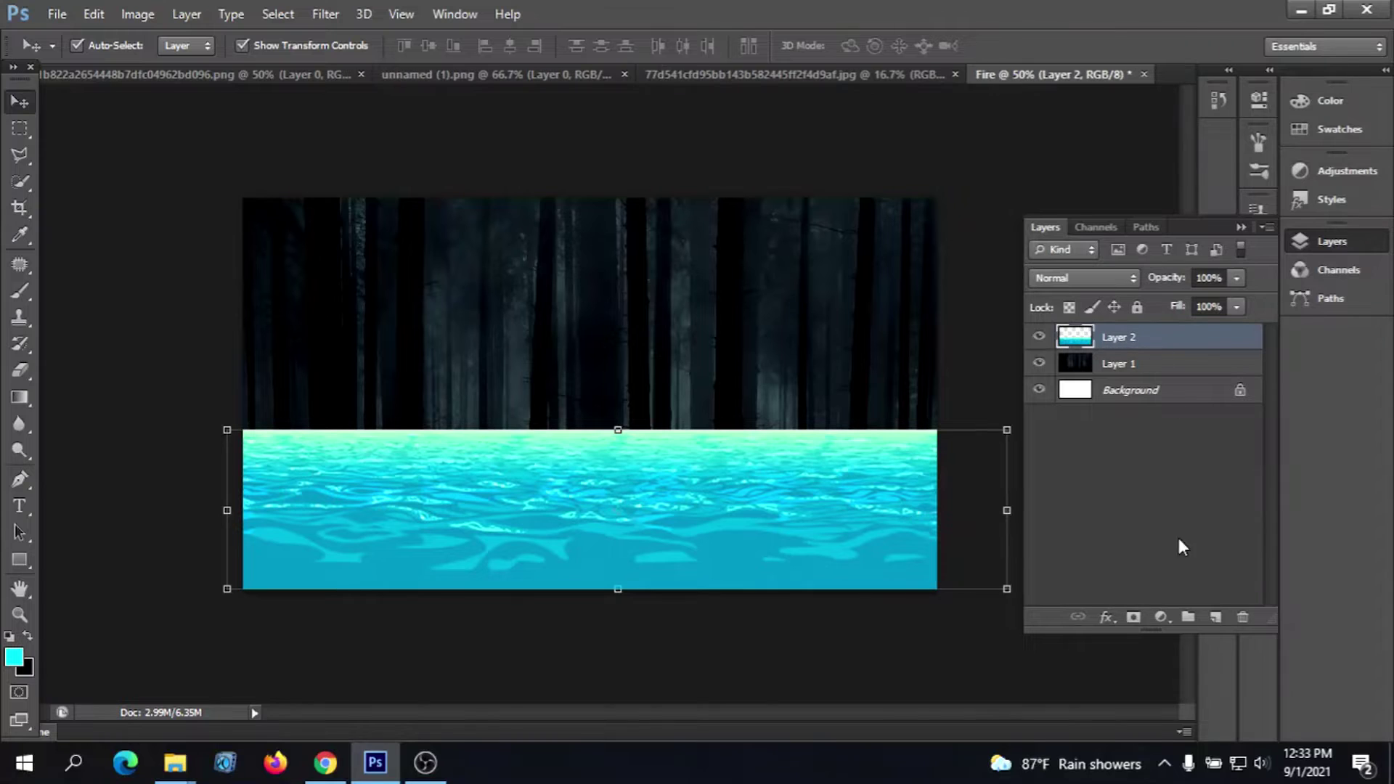
left_click(1133, 617)
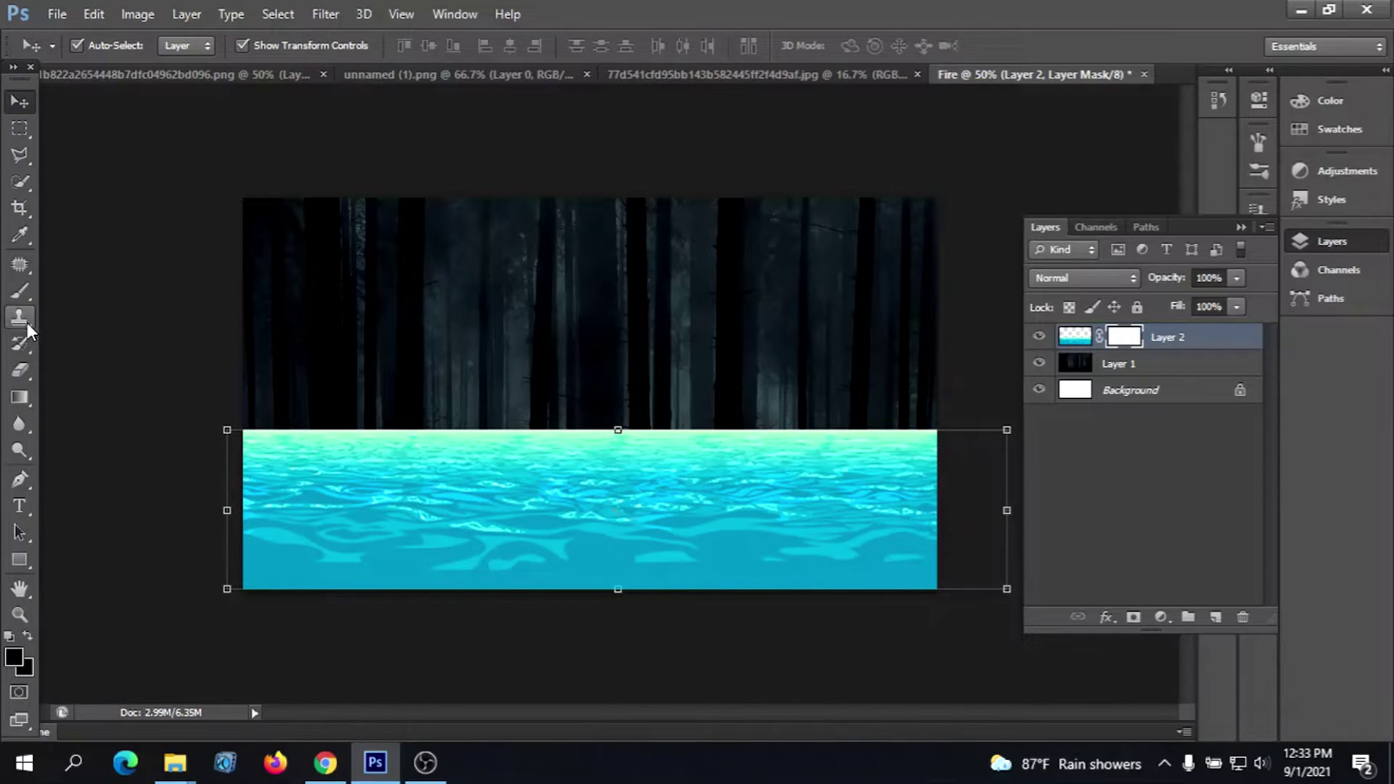
left_click(28, 298)
left_click(78, 288)
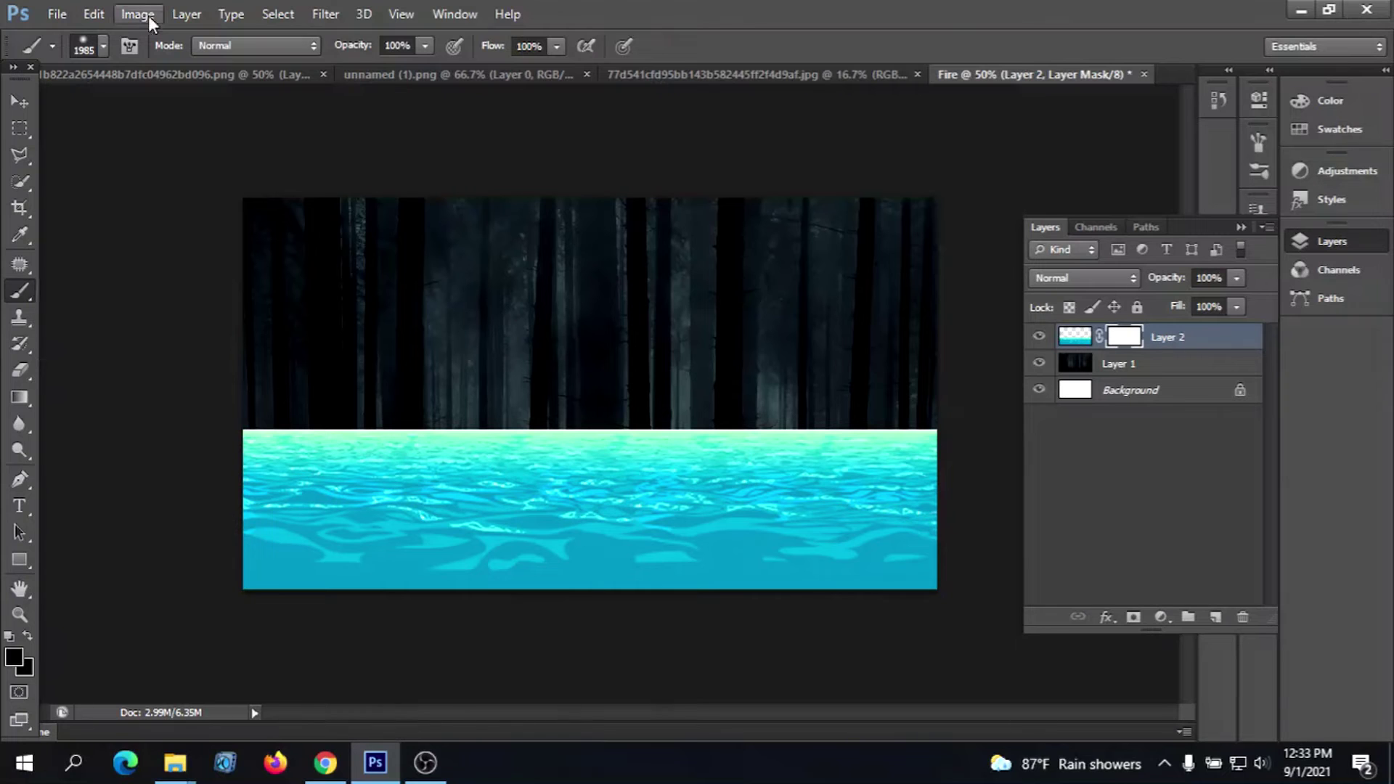
left_click(101, 48)
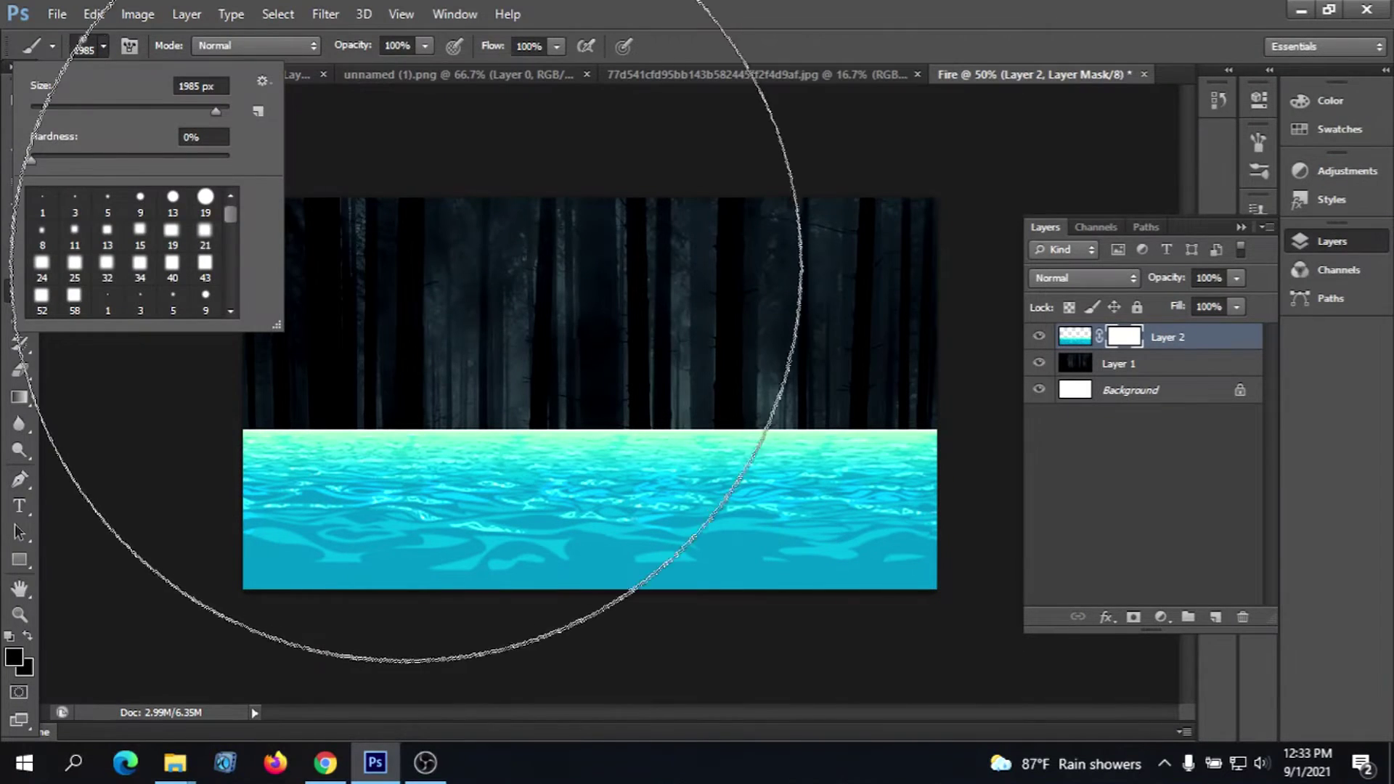
left_click_drag(216, 106, 199, 109)
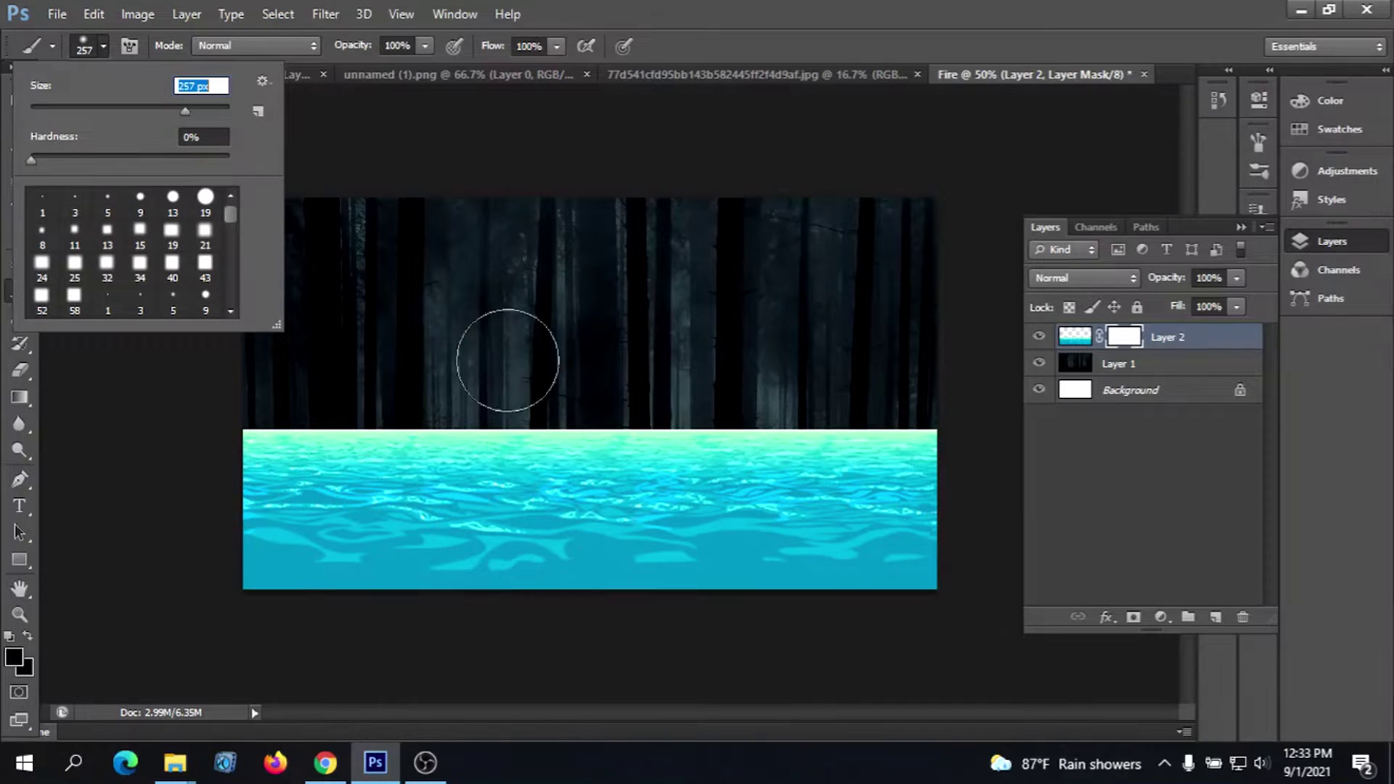
left_click(664, 374)
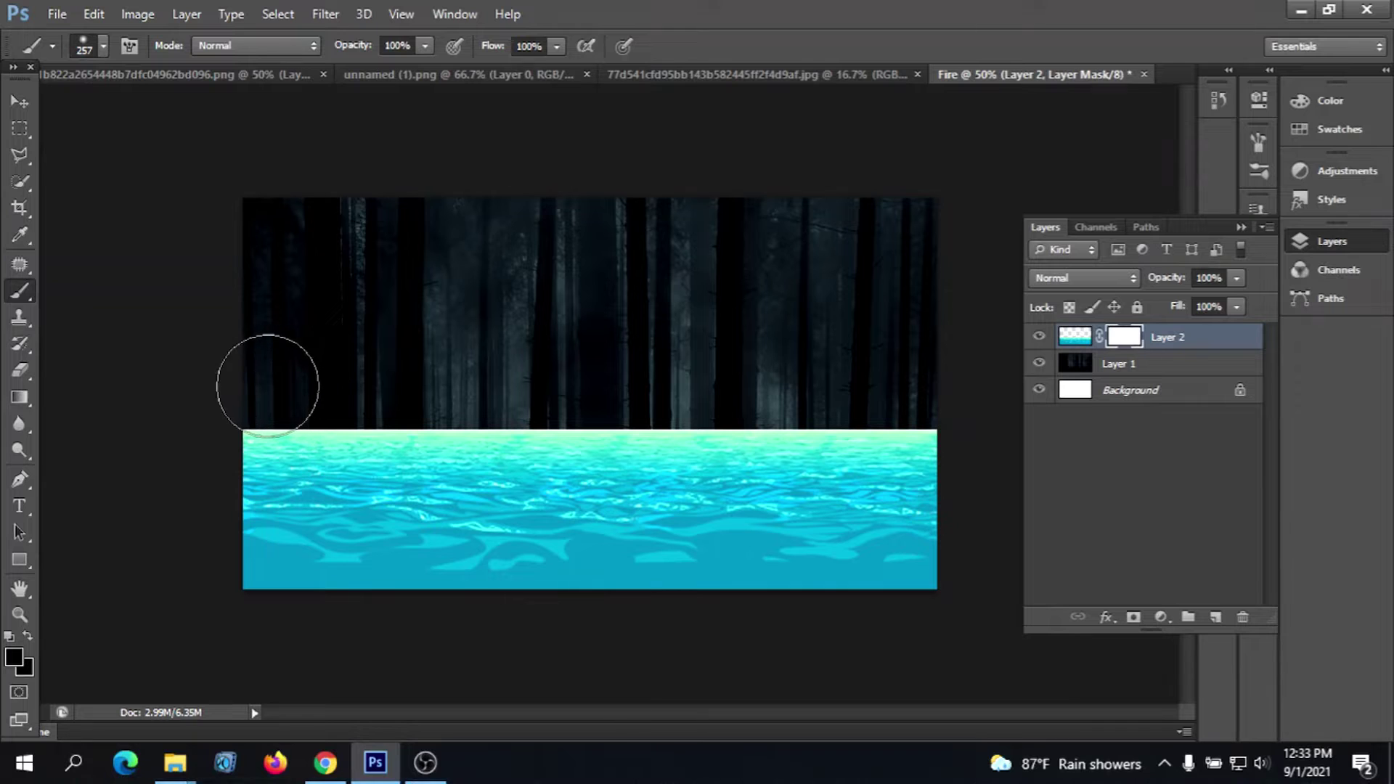
Paint the water's mask so its top edge fades into the forest
mouse_move(268, 389)
left_mouse_down()
mouse_move(266, 374)
mouse_move(435, 385)
left_mouse_up()
mouse_move(194, 355)
left_mouse_down()
mouse_move(414, 398)
mouse_move(421, 383)
left_mouse_up()
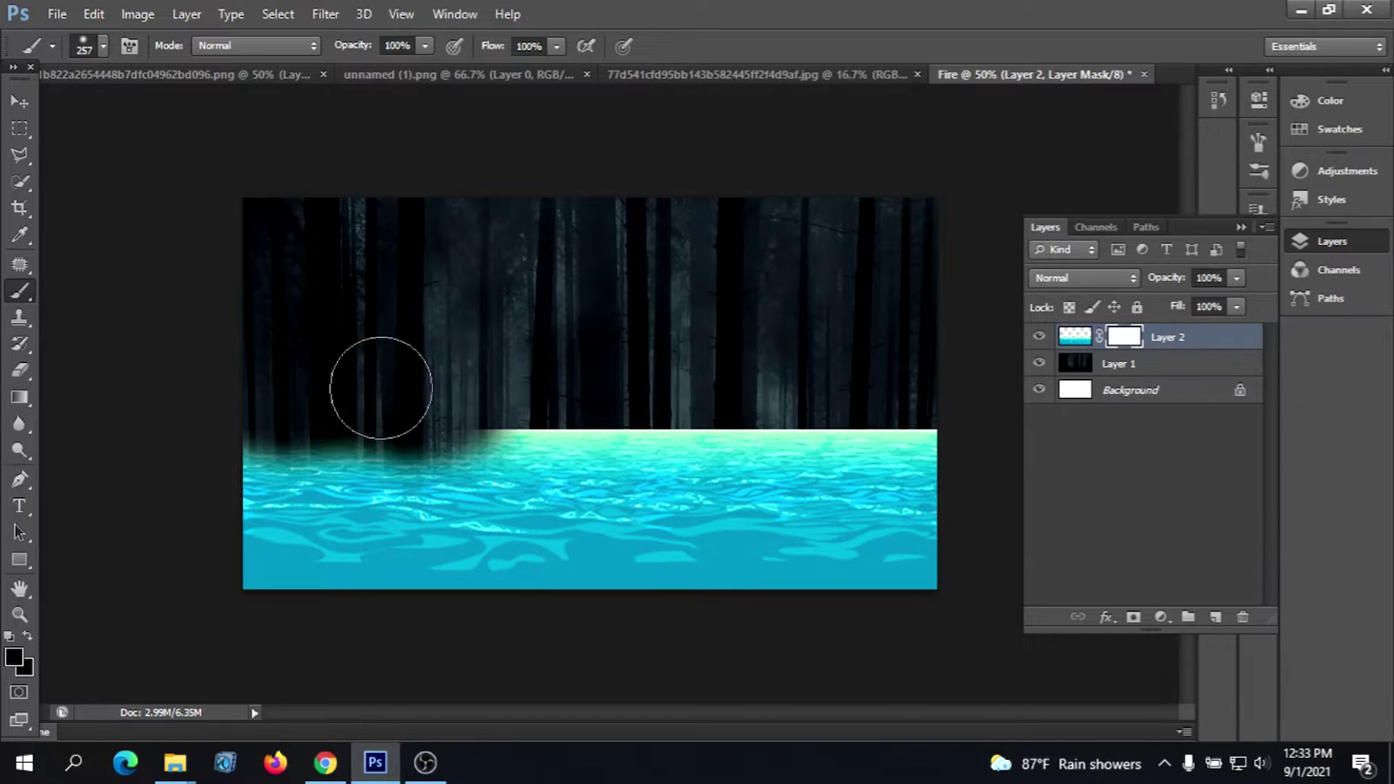
mouse_move(330, 379)
left_mouse_down()
mouse_move(559, 441)
mouse_move(358, 405)
left_mouse_up()
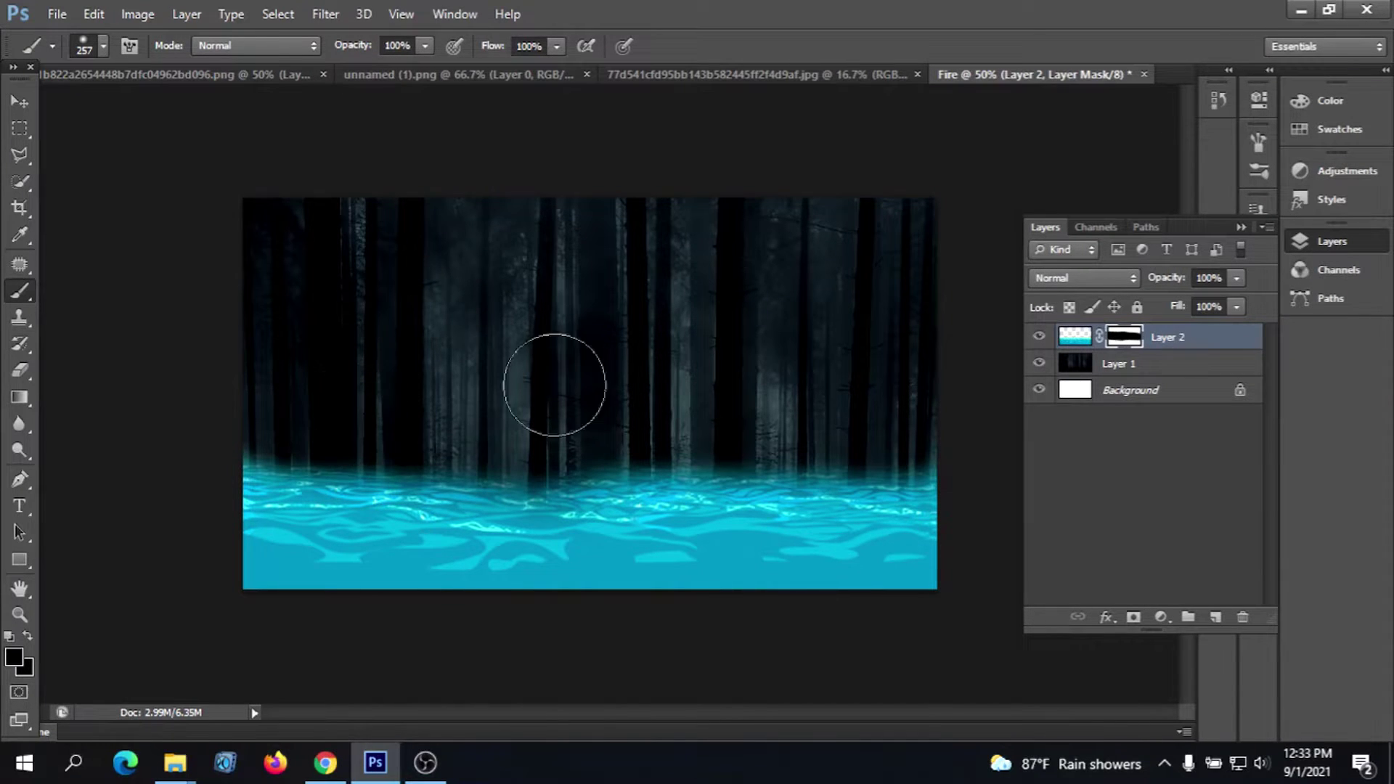
key("ctrl+z")
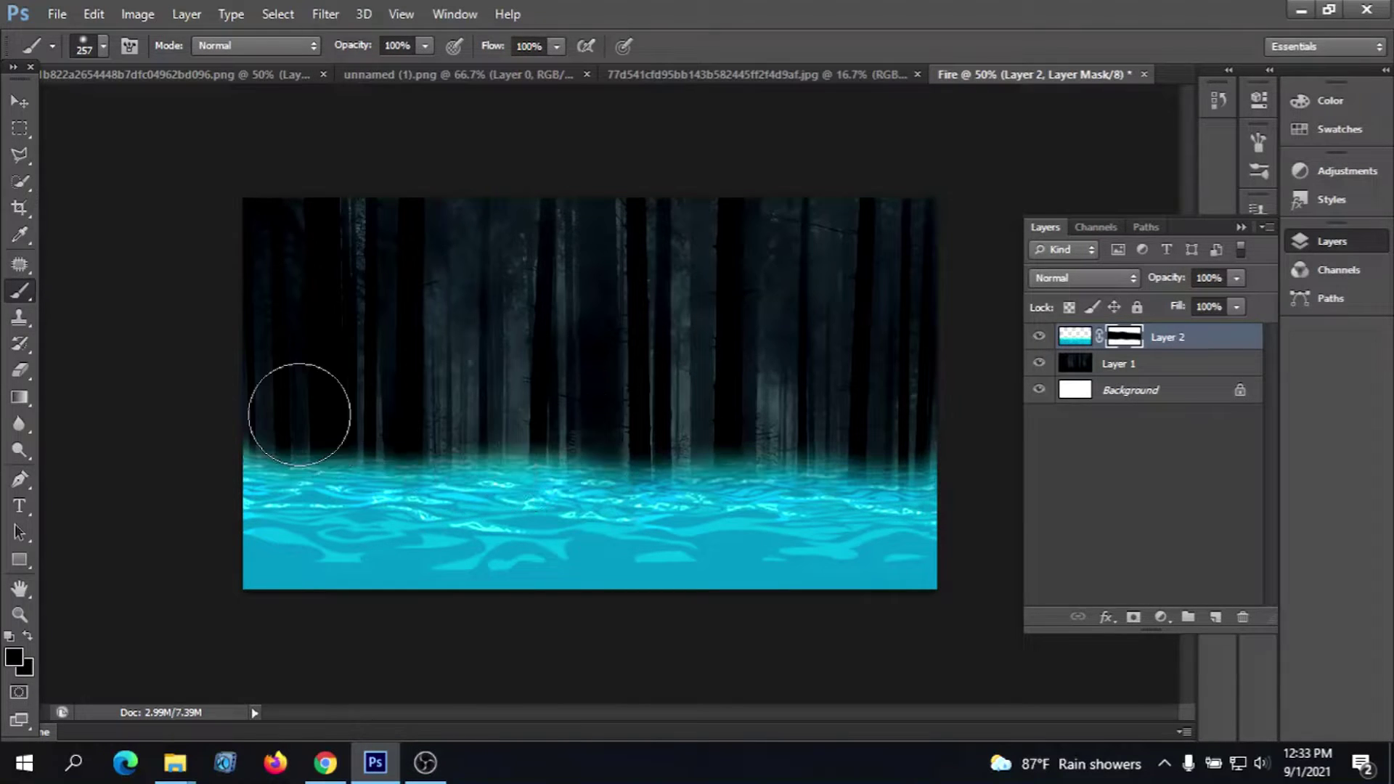
left_click_drag(404, 419, 798, 428)
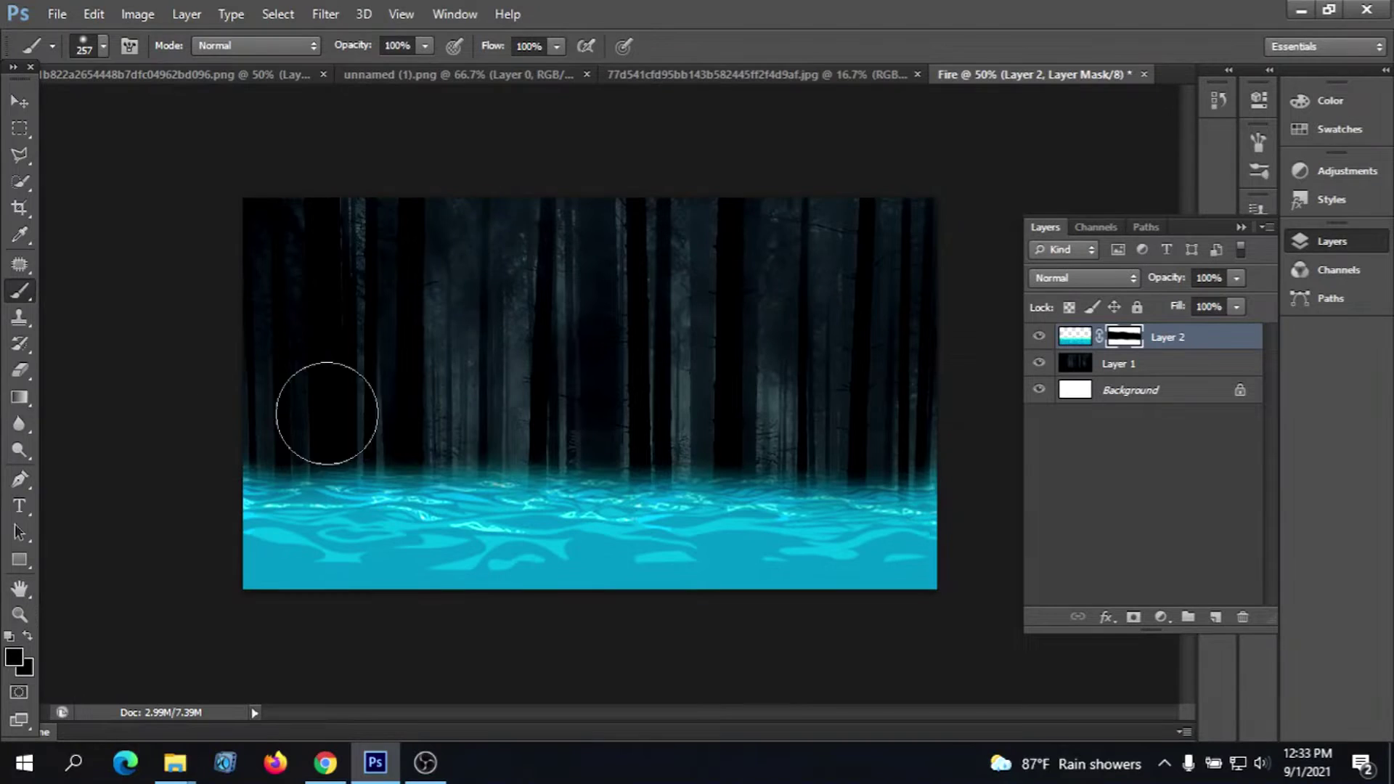
Bring up the rock image and choose the Pen Tool
left_click(20, 101)
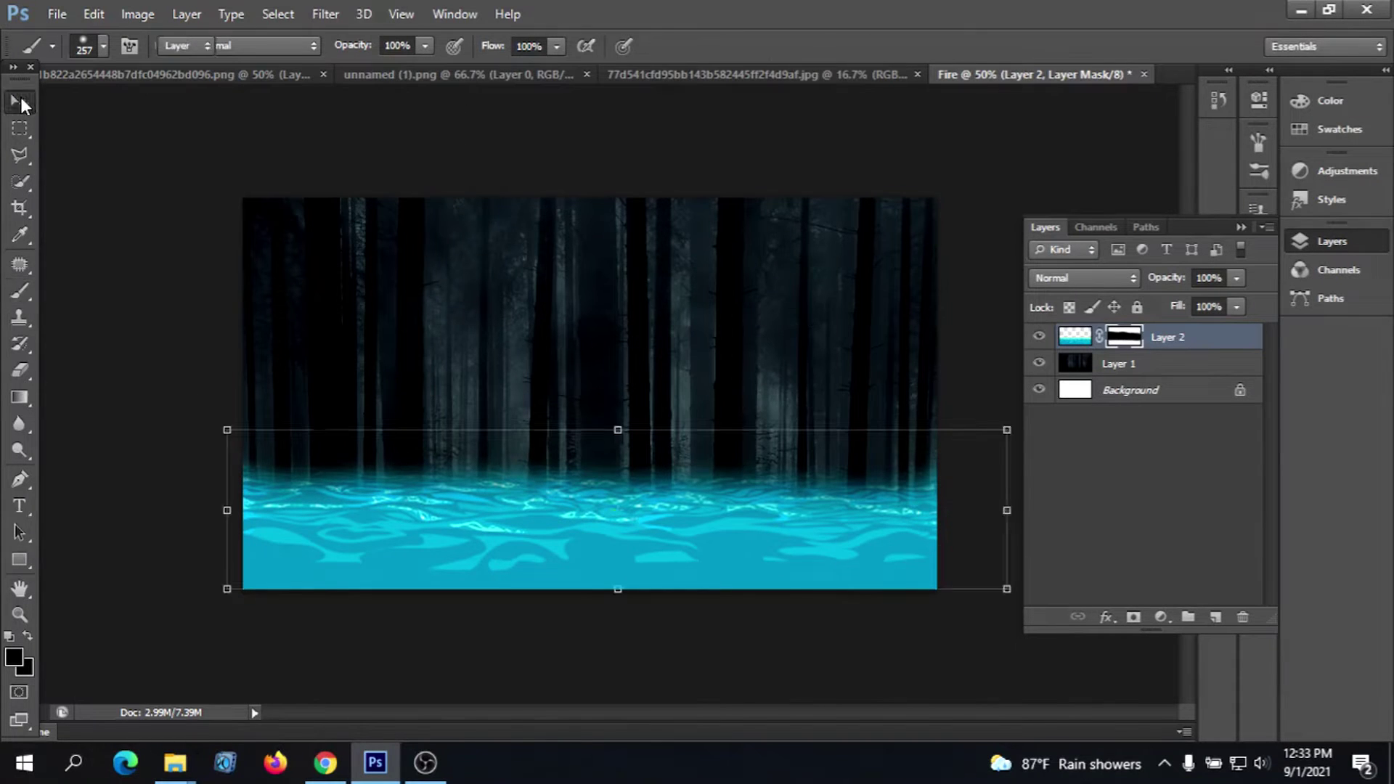
left_click(1031, 158)
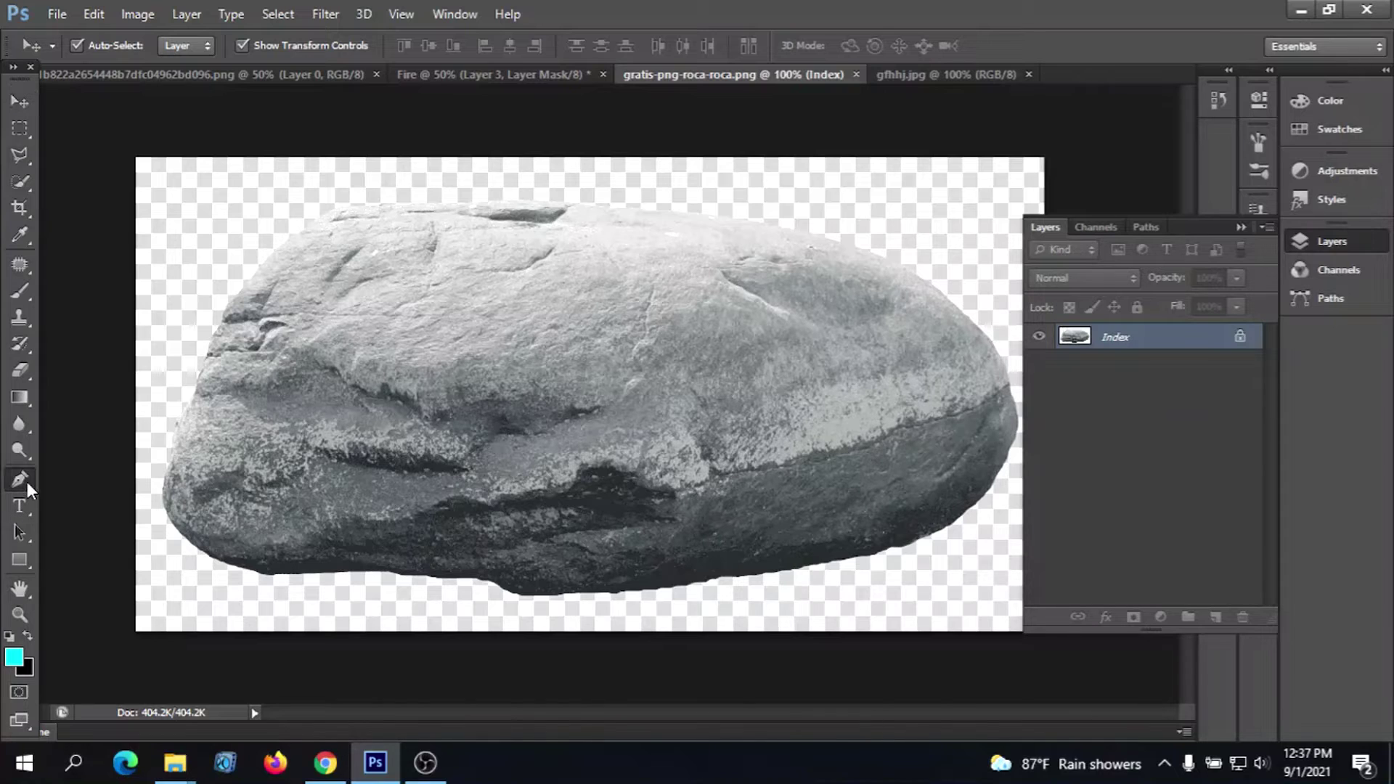
left_click(28, 482)
left_click(80, 476)
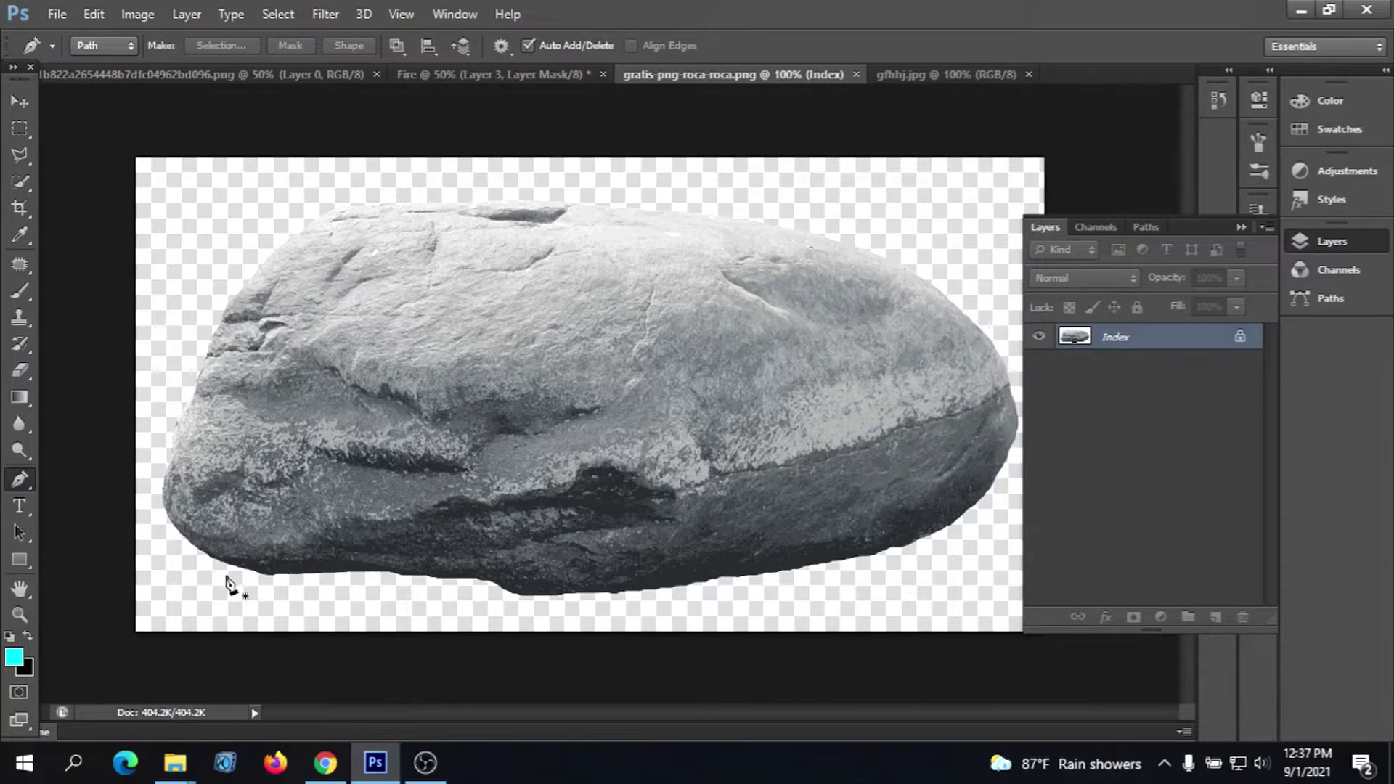
Trace a closed path around the rock's outline
left_click(186, 543)
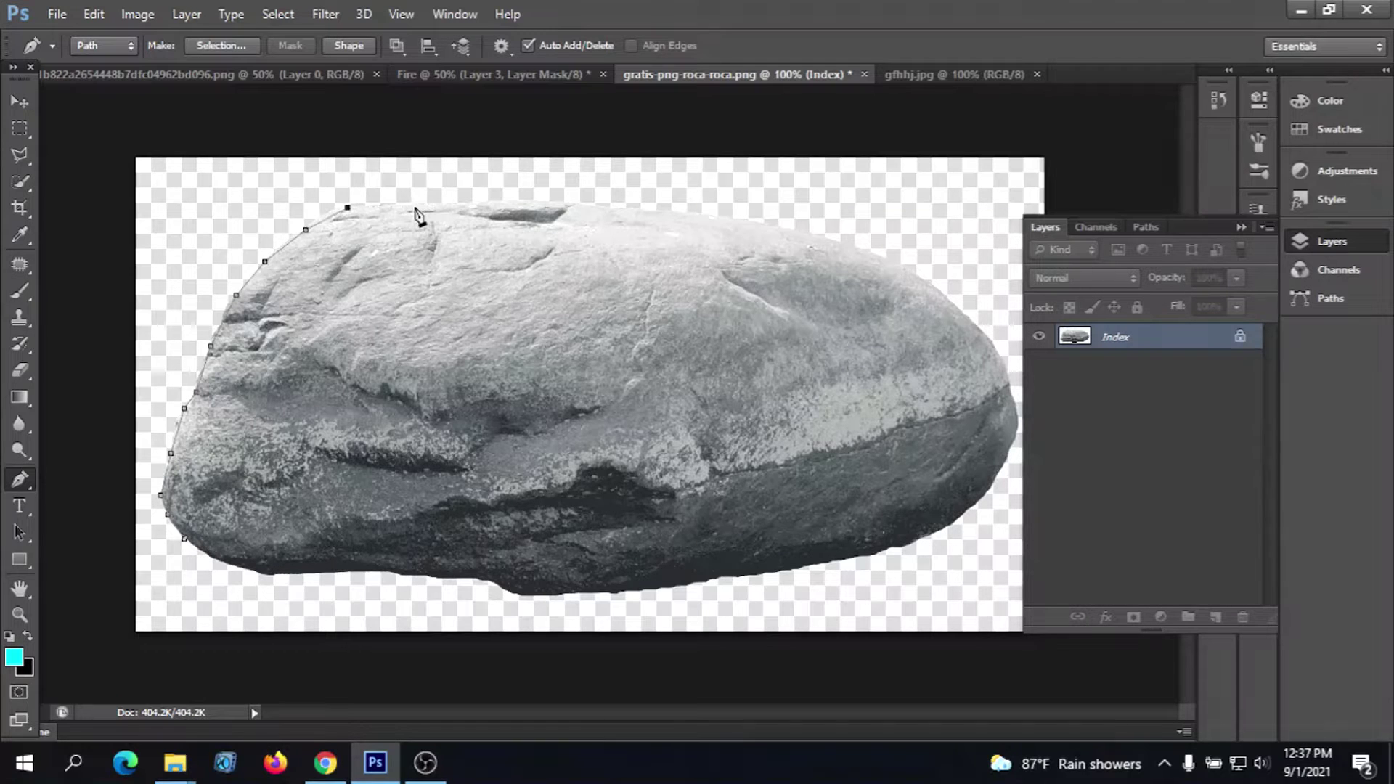
left_click(506, 201)
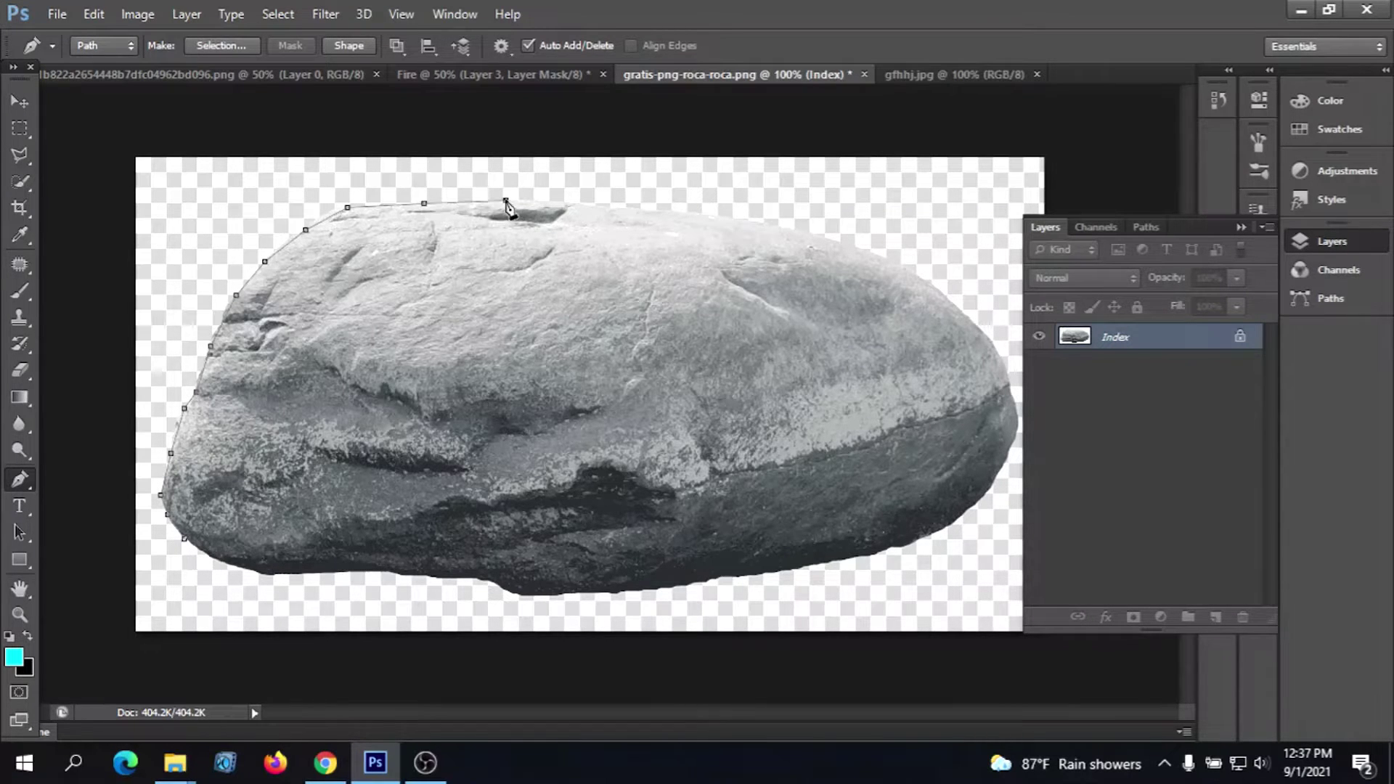
left_click(599, 206)
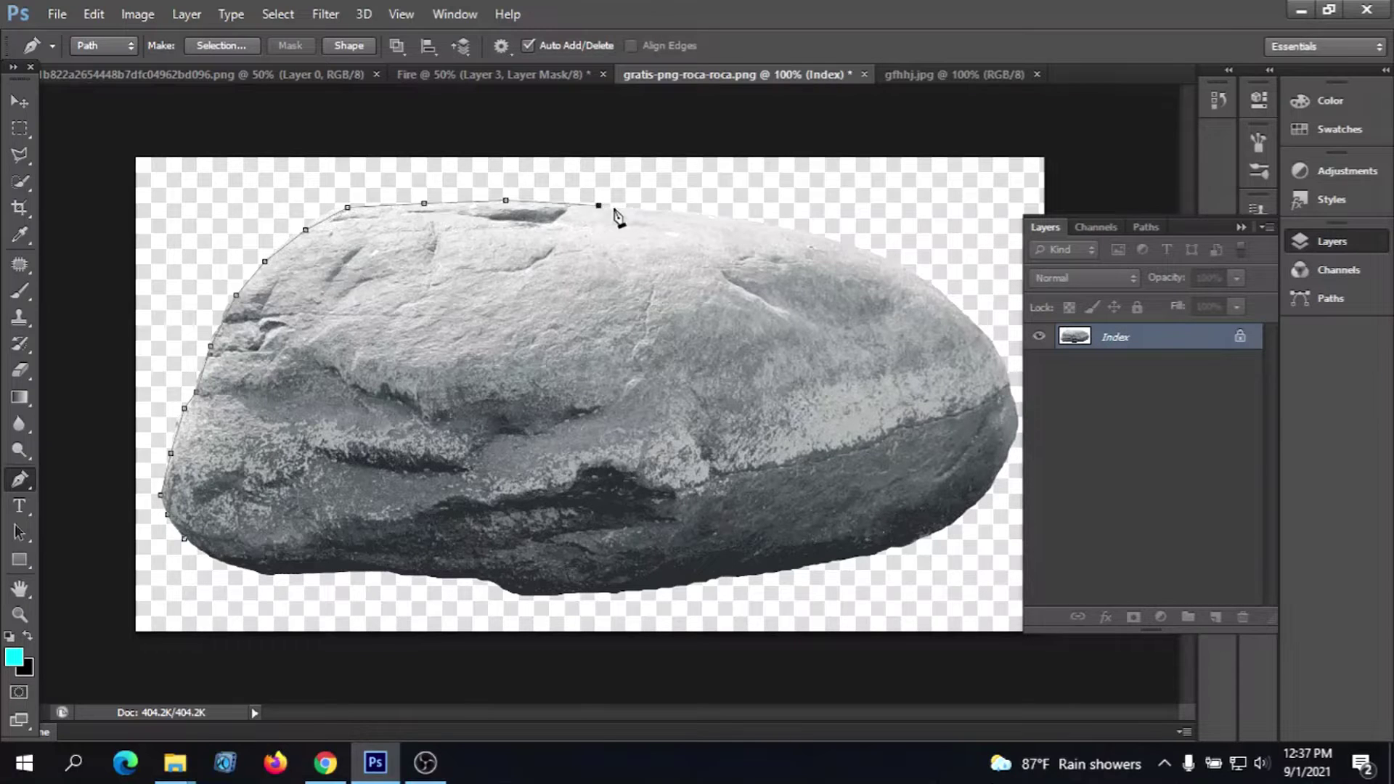
left_click(762, 224)
left_click(837, 243)
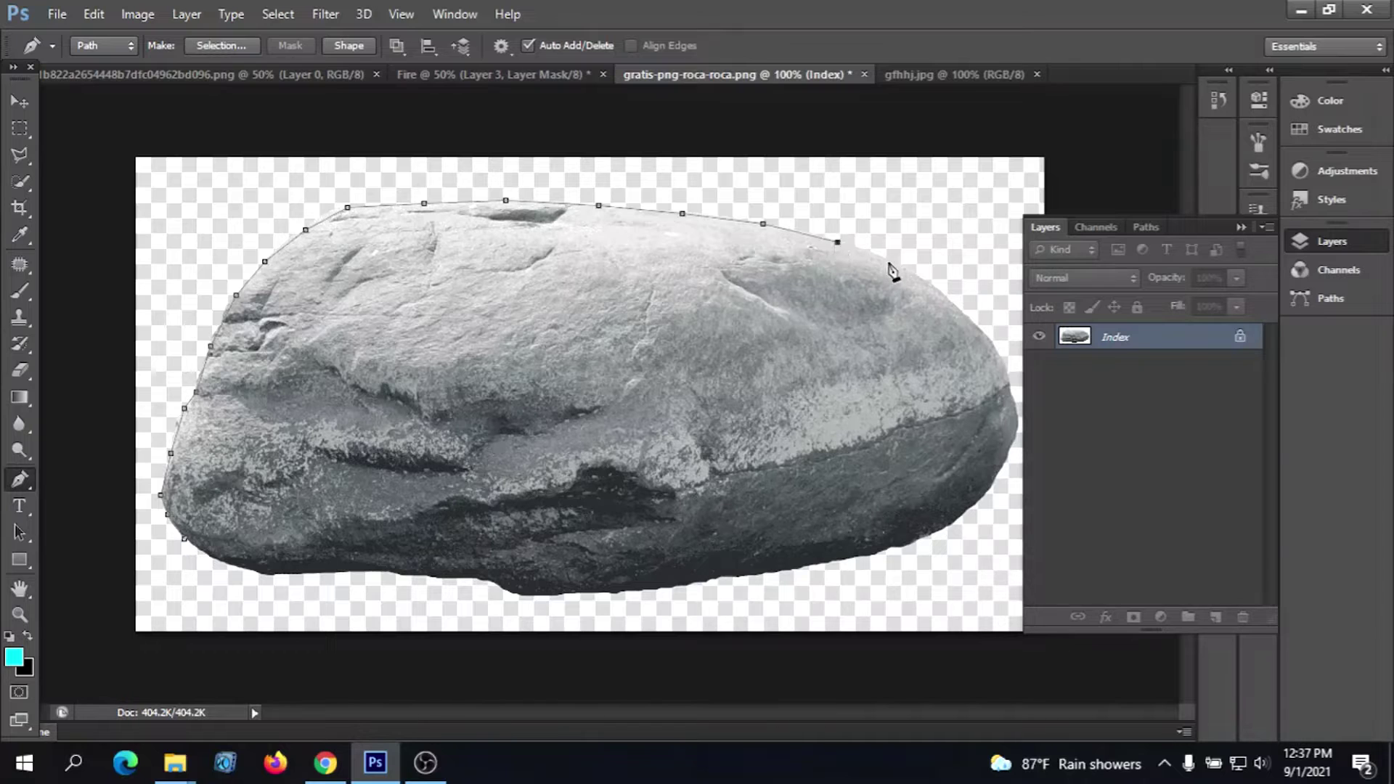
left_click(935, 286)
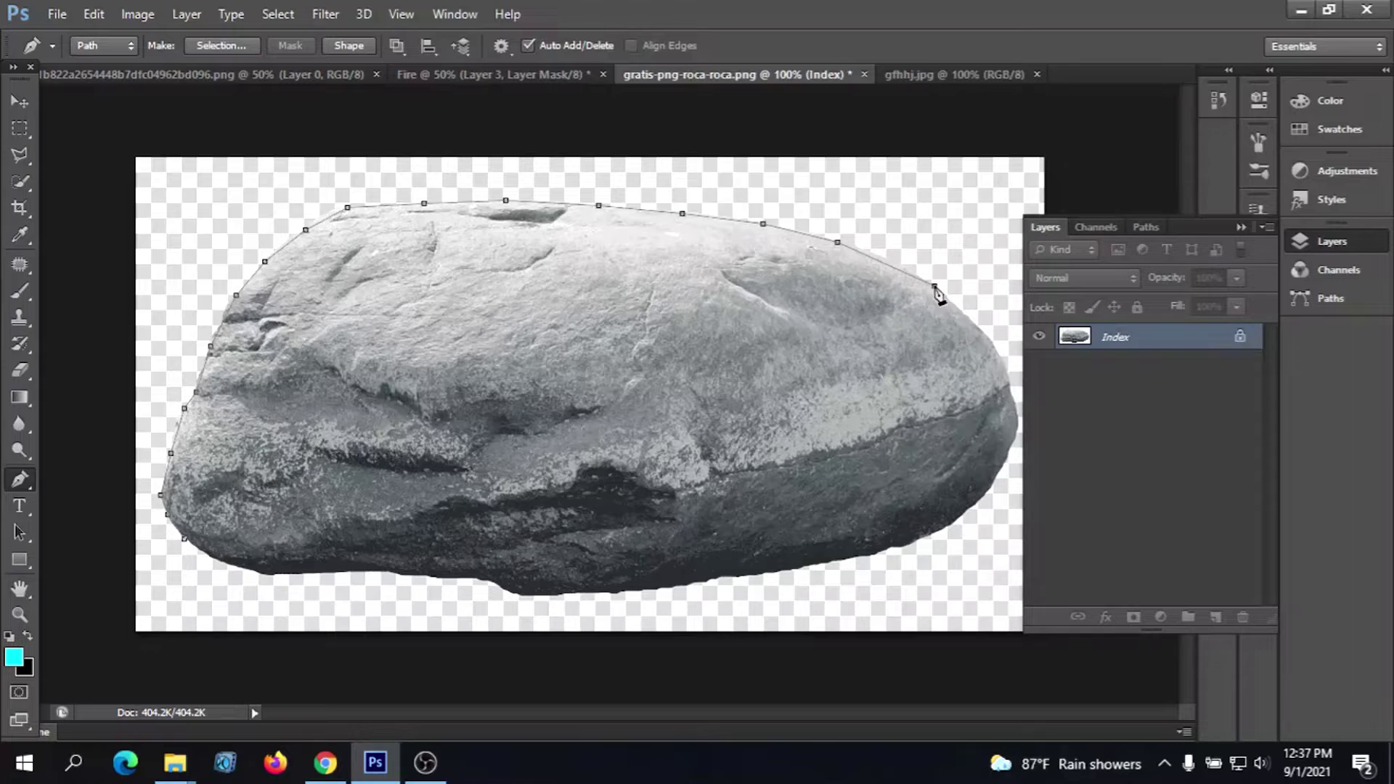
left_click(995, 346)
left_click(1010, 383)
left_click(1018, 417)
left_click(1003, 465)
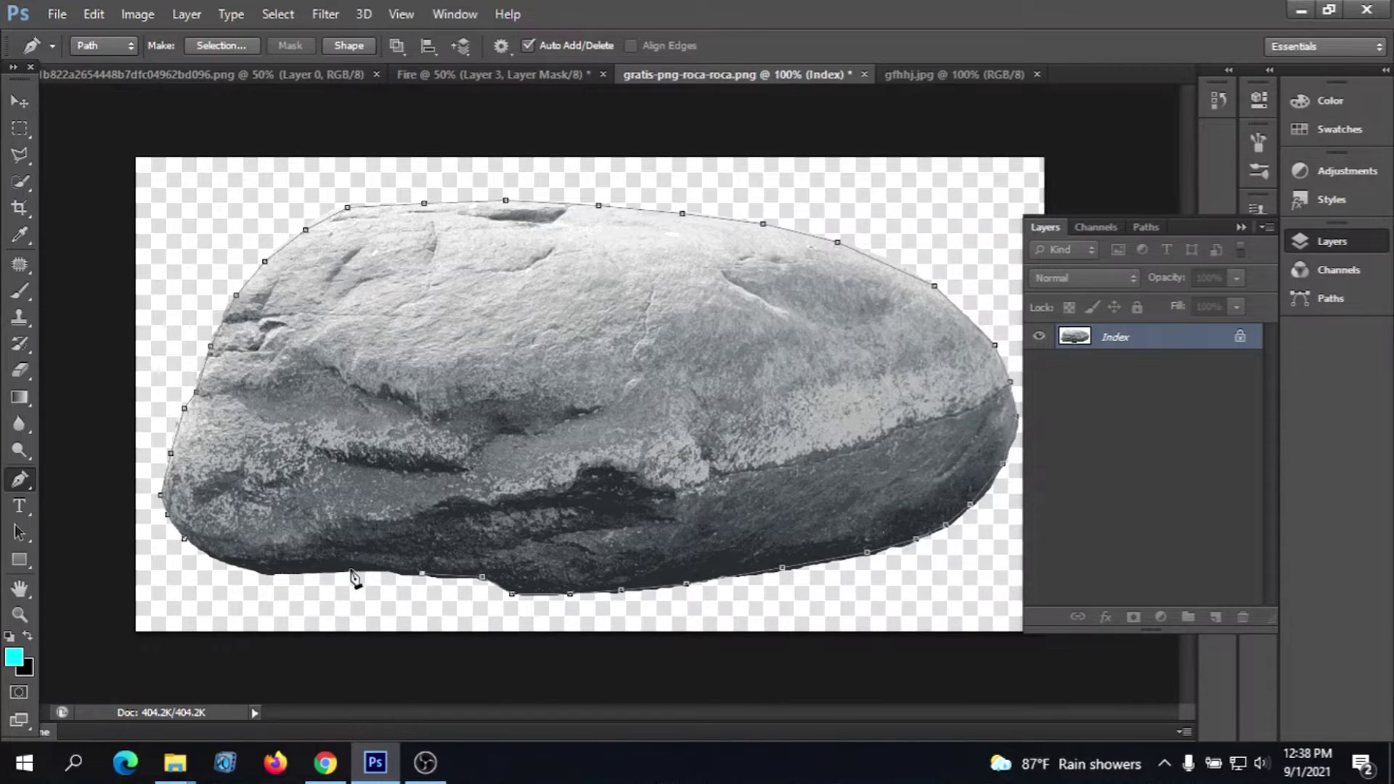
left_click(350, 571)
left_click(267, 571)
left_click(205, 550)
Turn the rock path into a selection with 0 feather and drag it toward the Fire tab
right_click(405, 347)
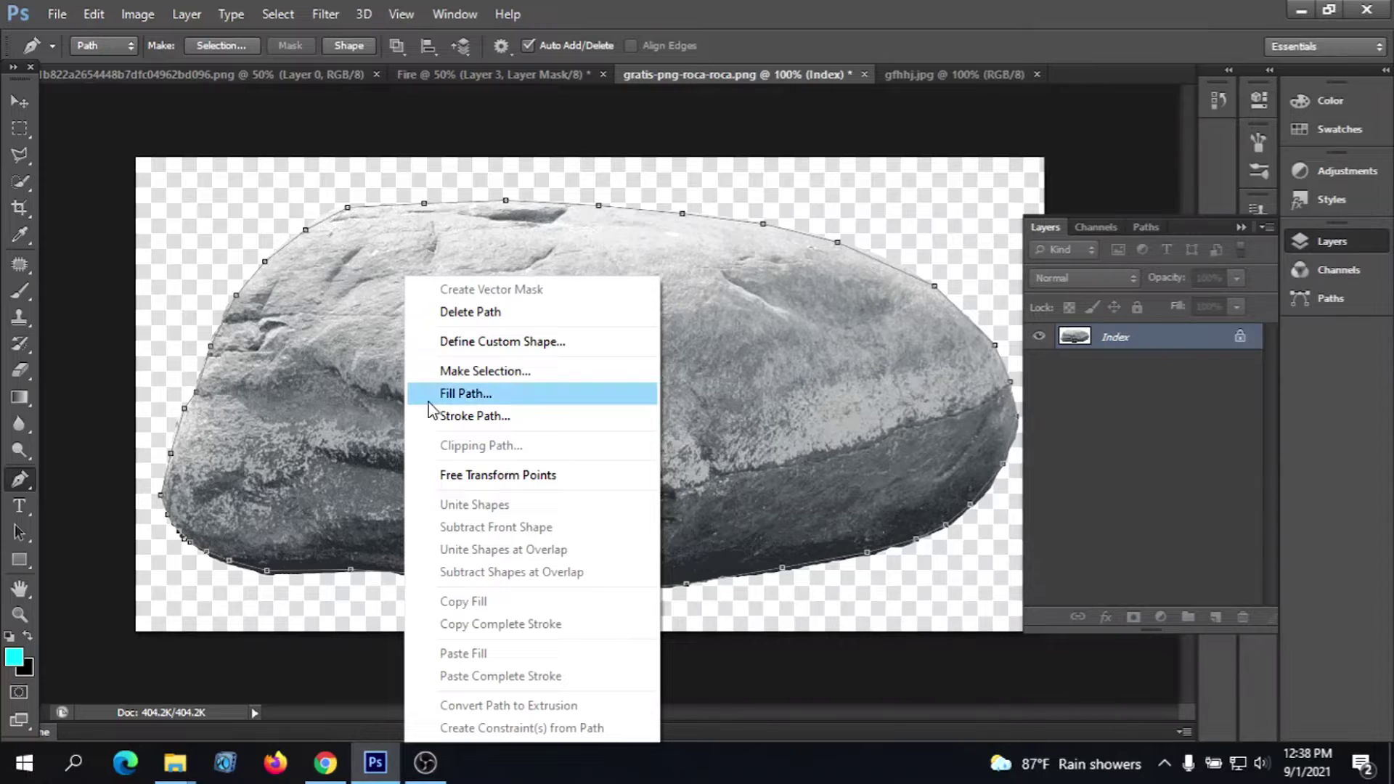
left_click(465, 372)
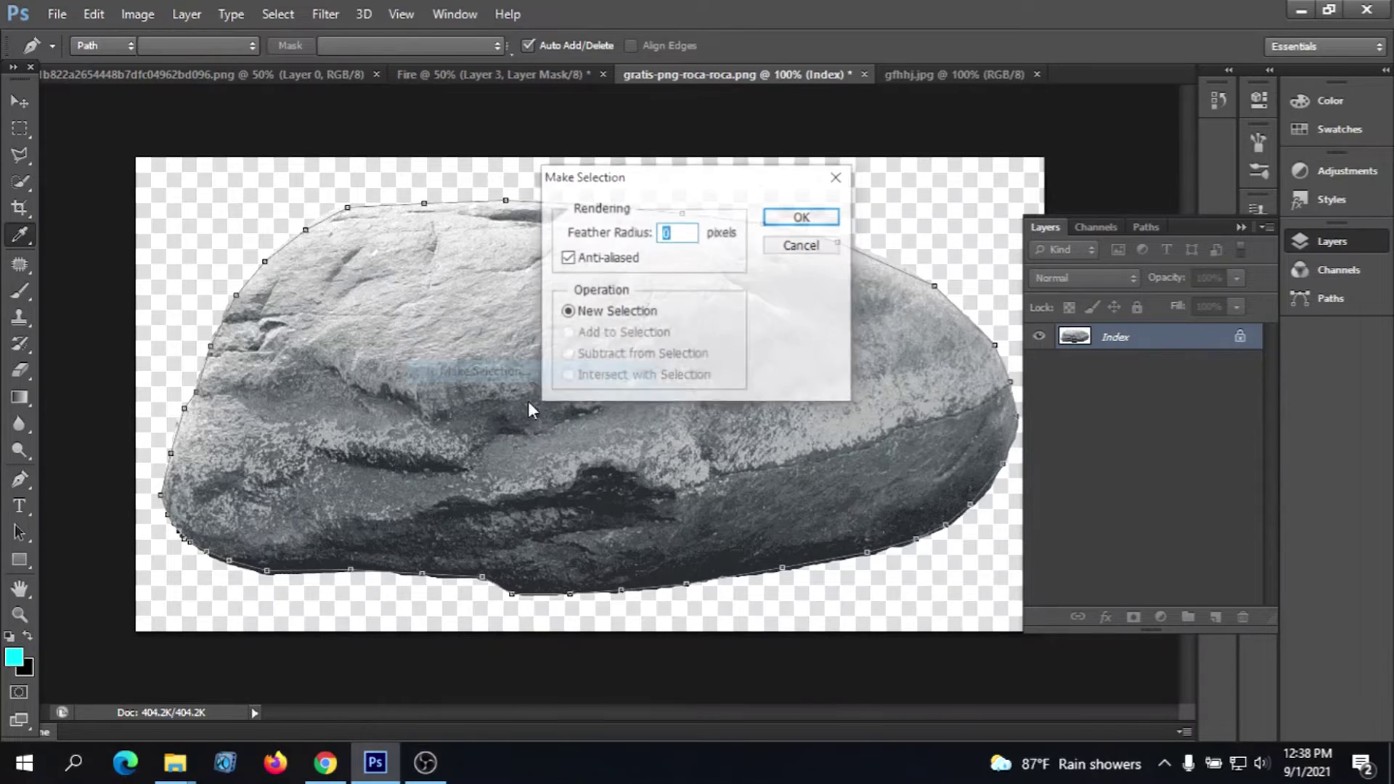
left_click(803, 216)
key("v")
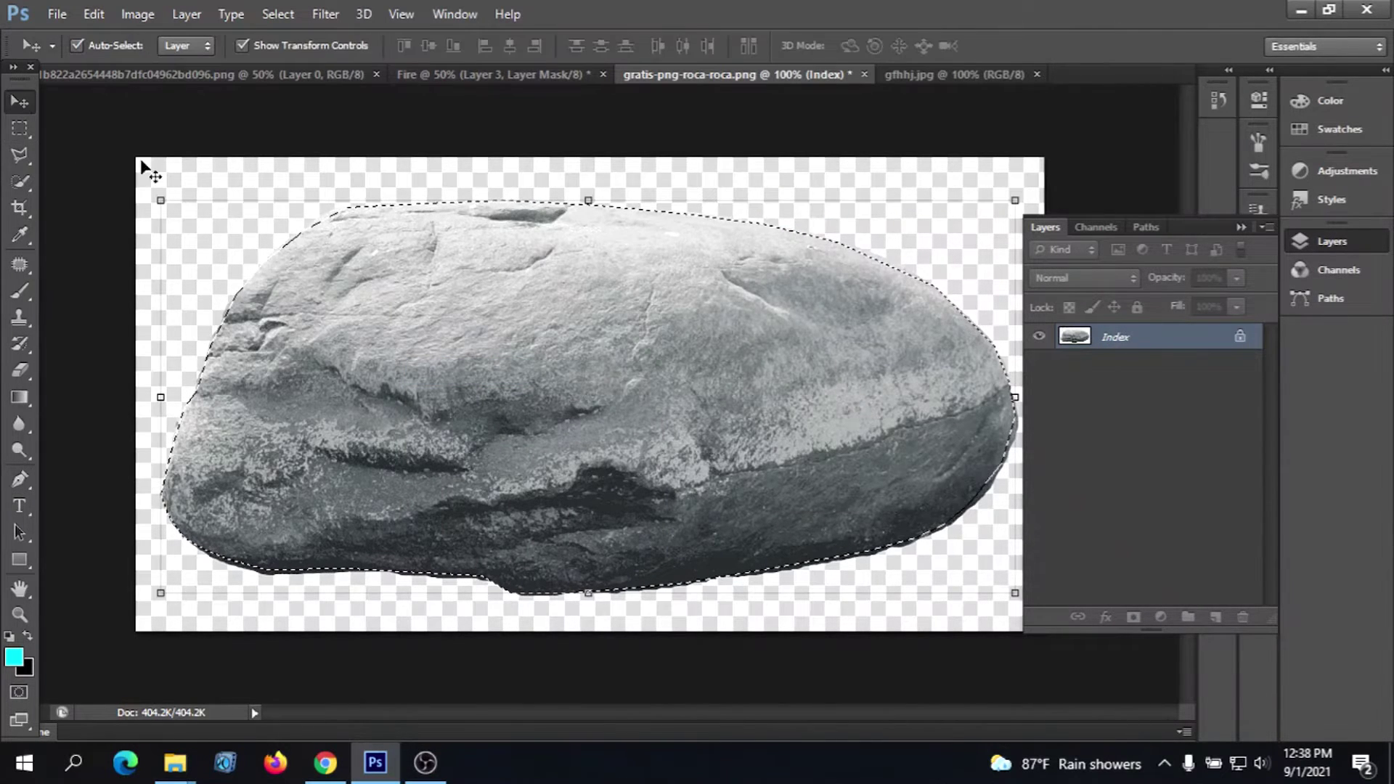
key("ctrl+minus")
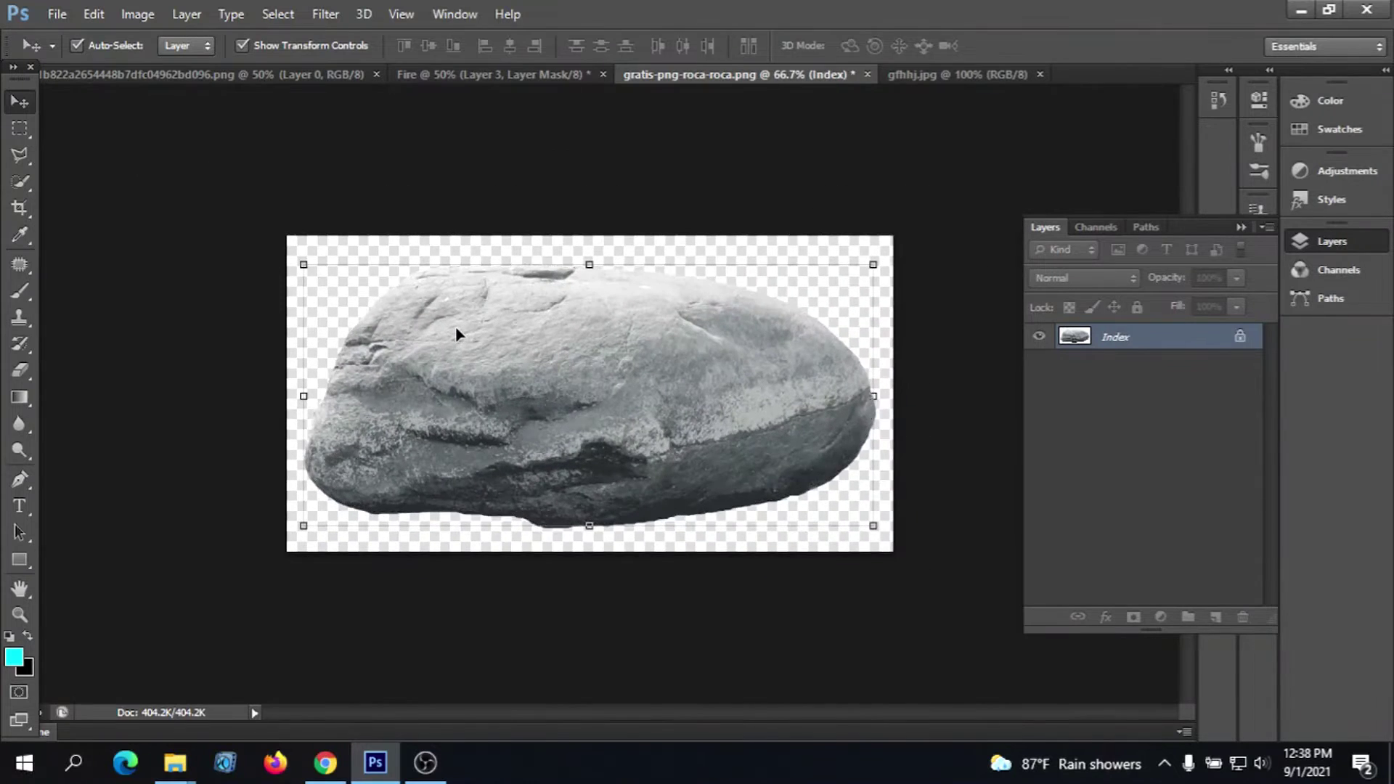
key("ctrl+minus")
key("ctrl+t")
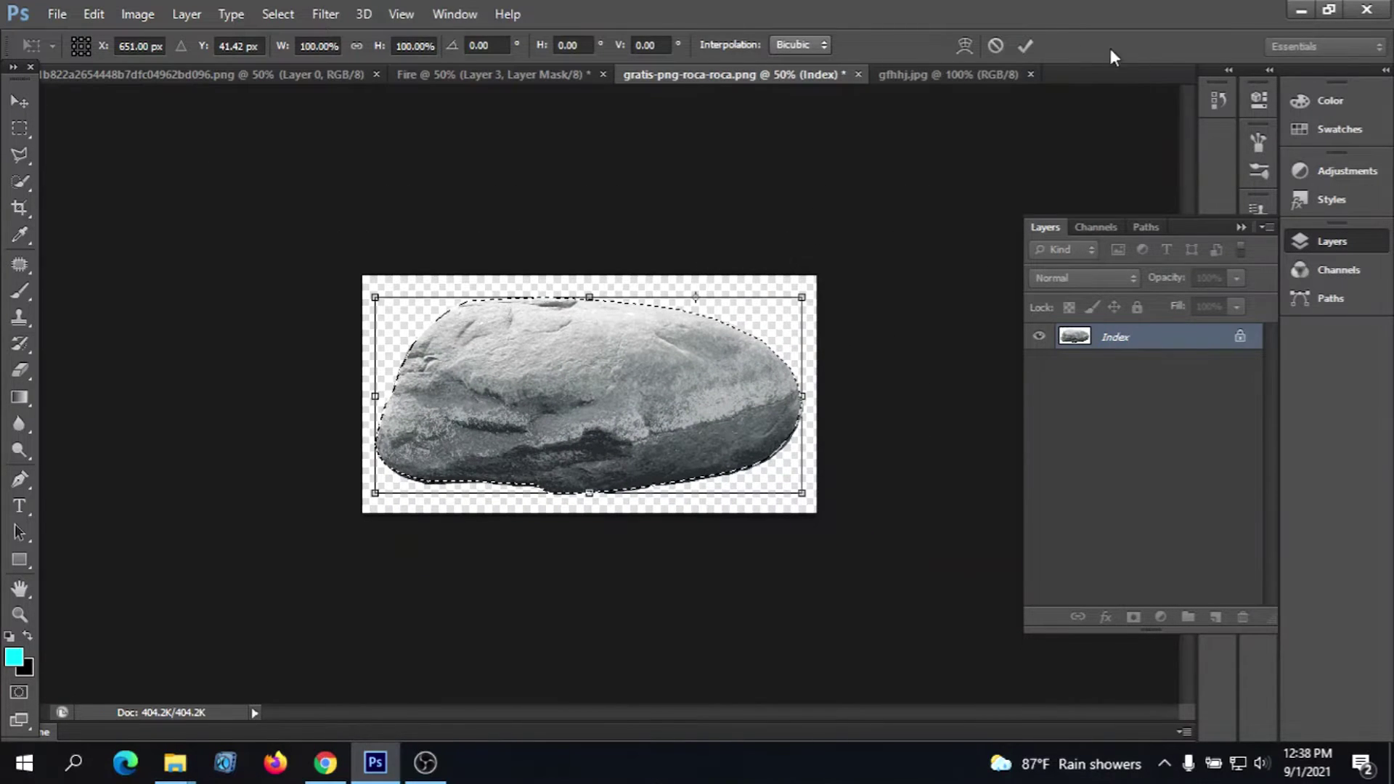
left_click(1025, 46)
left_click_drag(557, 461, 936, 76)
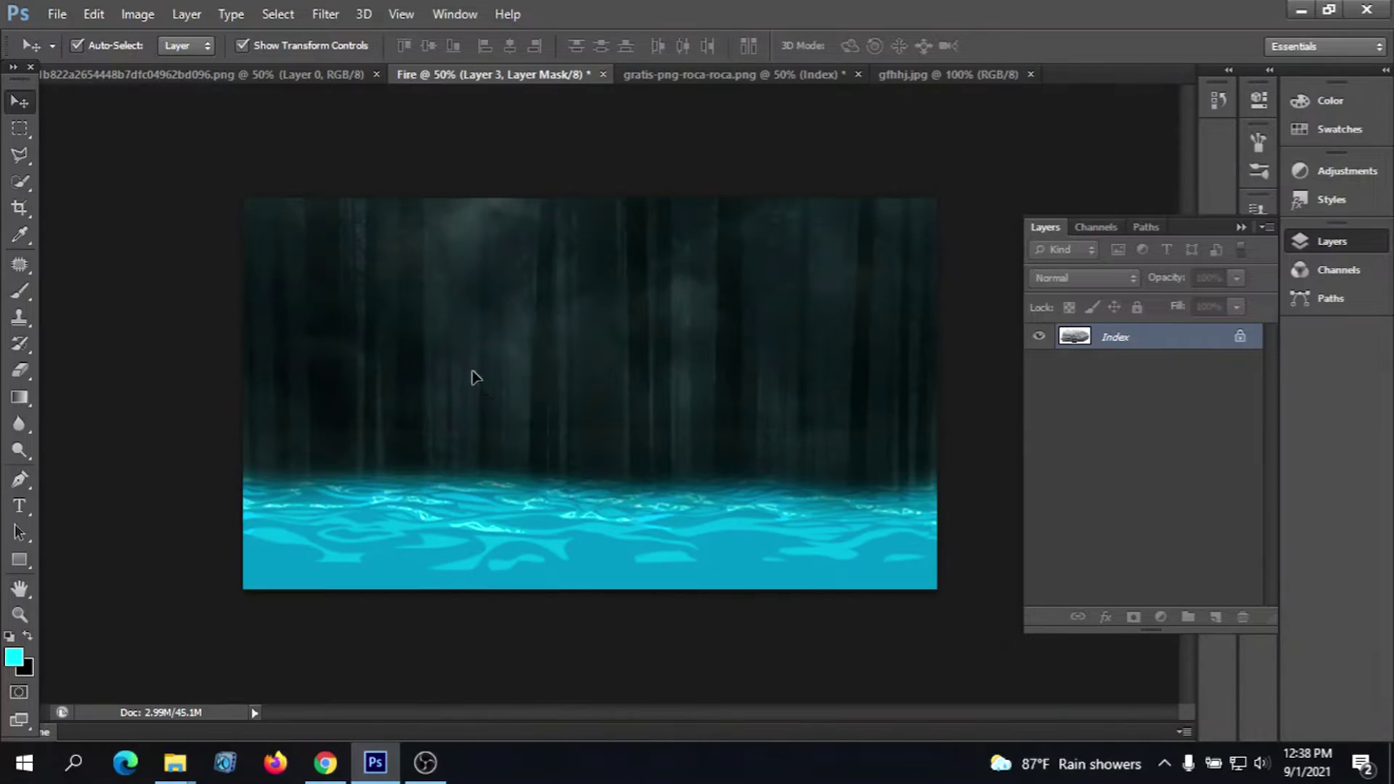
Drop the rock into Fire, then shrink and flatten it onto the water
mouse_move(444, 78)
left_mouse_down()
mouse_move(489, 253)
mouse_move(579, 457)
left_mouse_up()
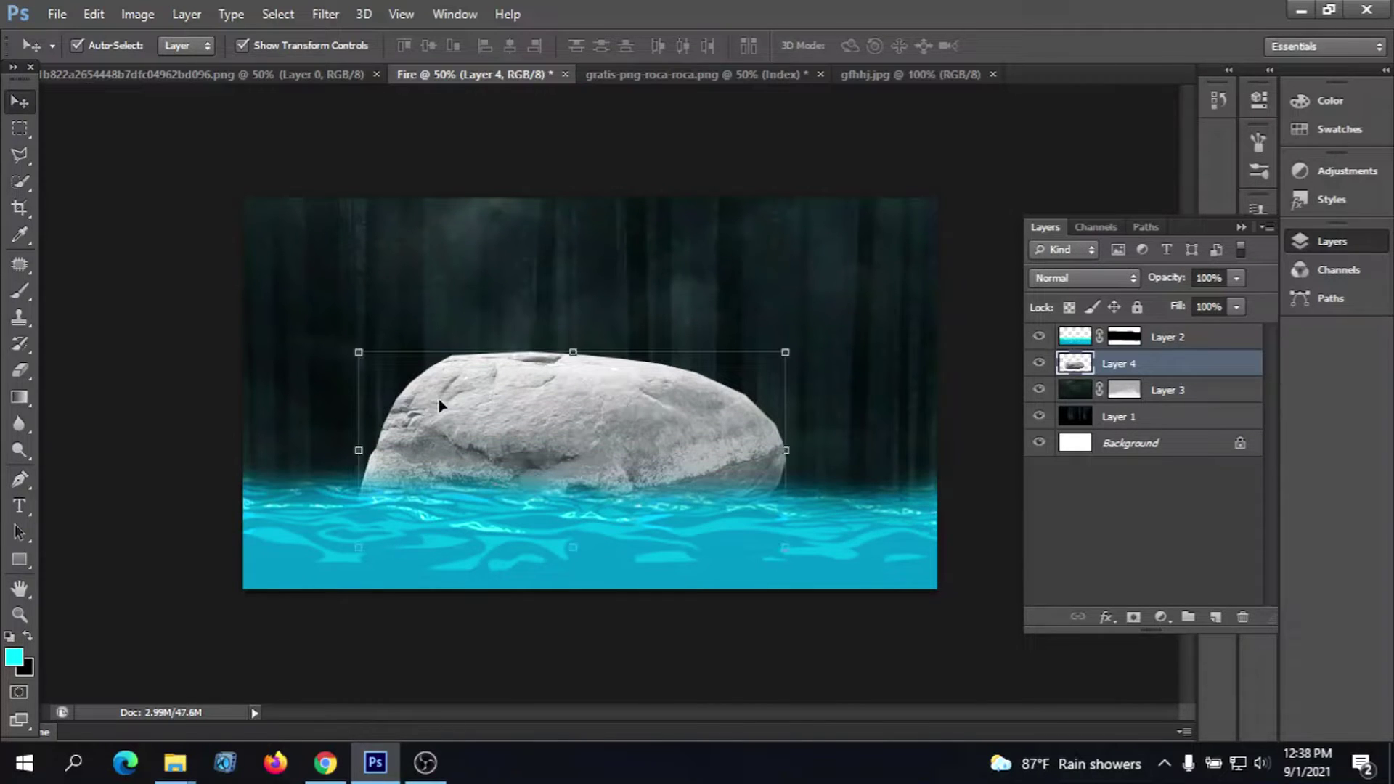
left_click_drag(359, 352, 485, 377)
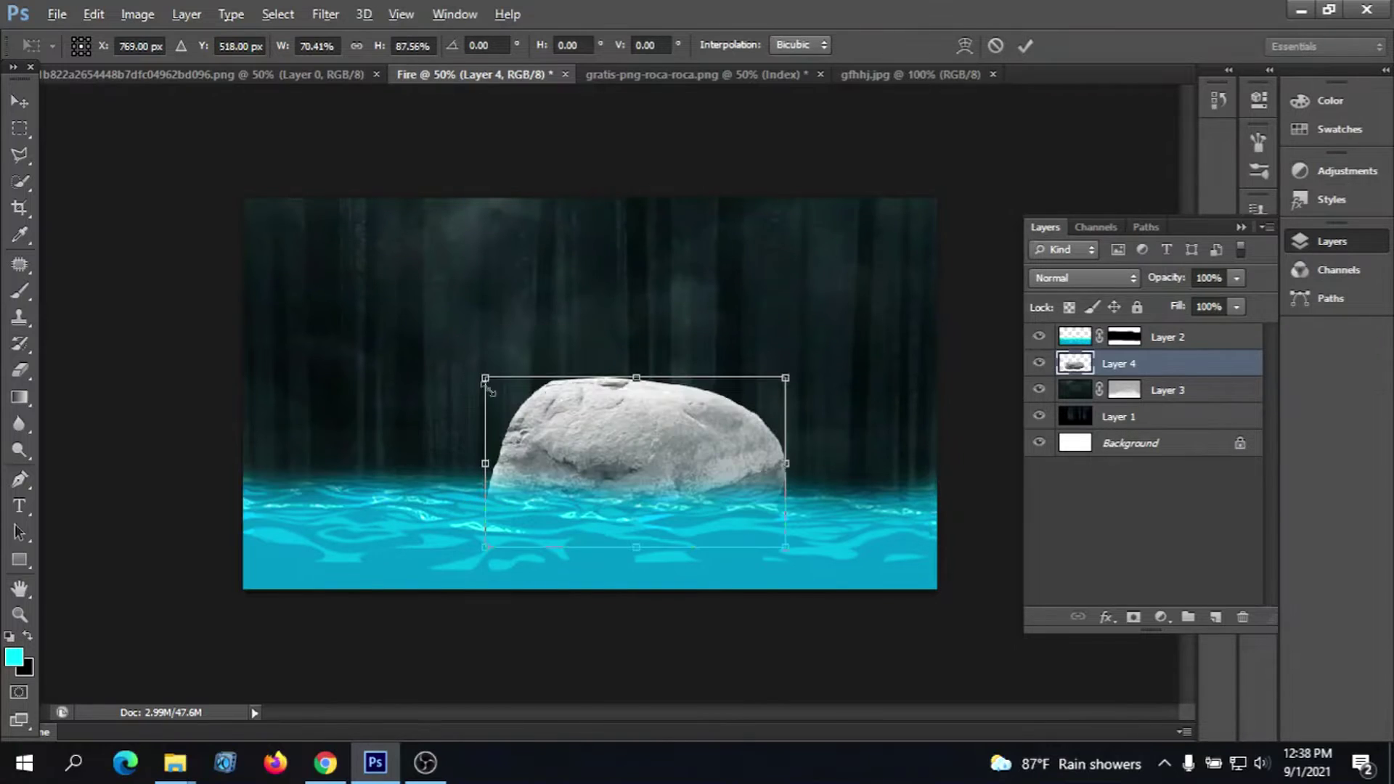
left_click(1024, 45)
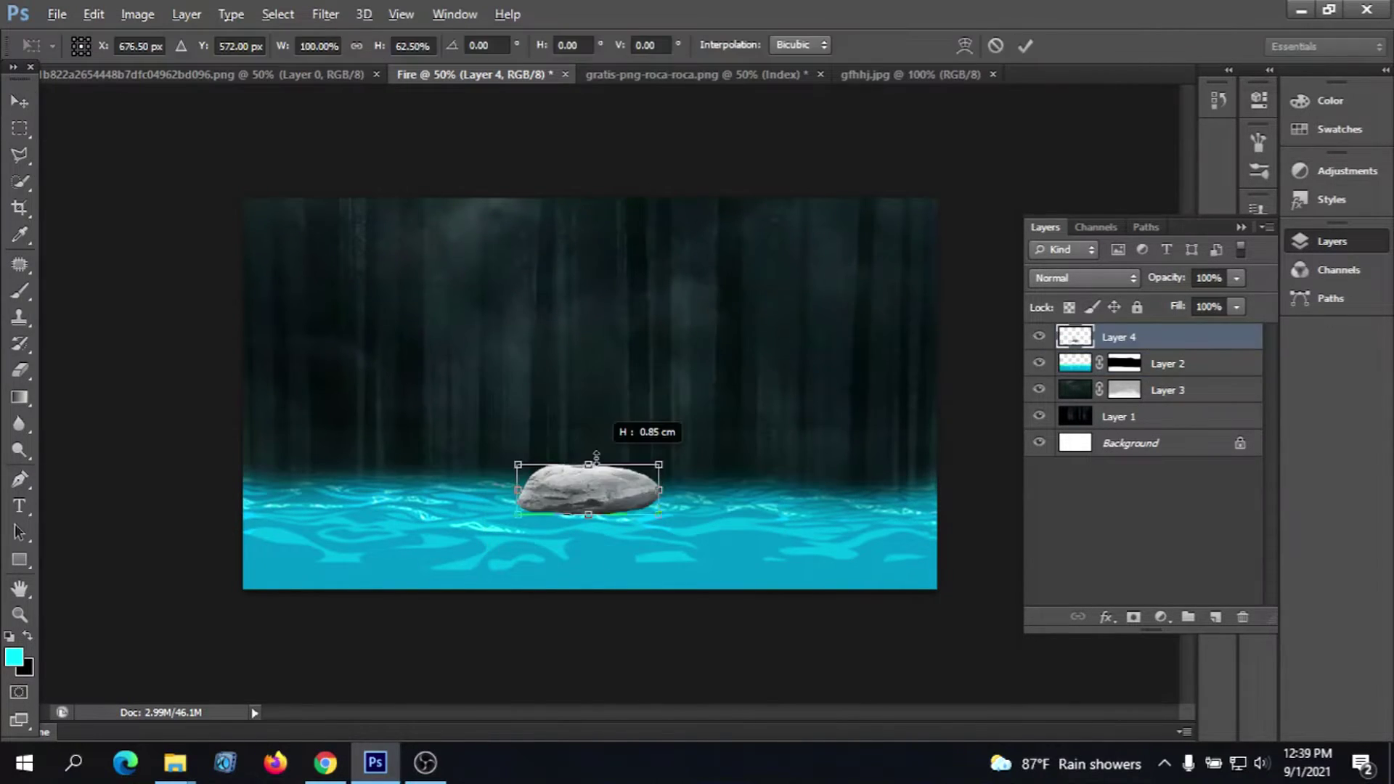
left_click_drag(596, 455, 498, 454)
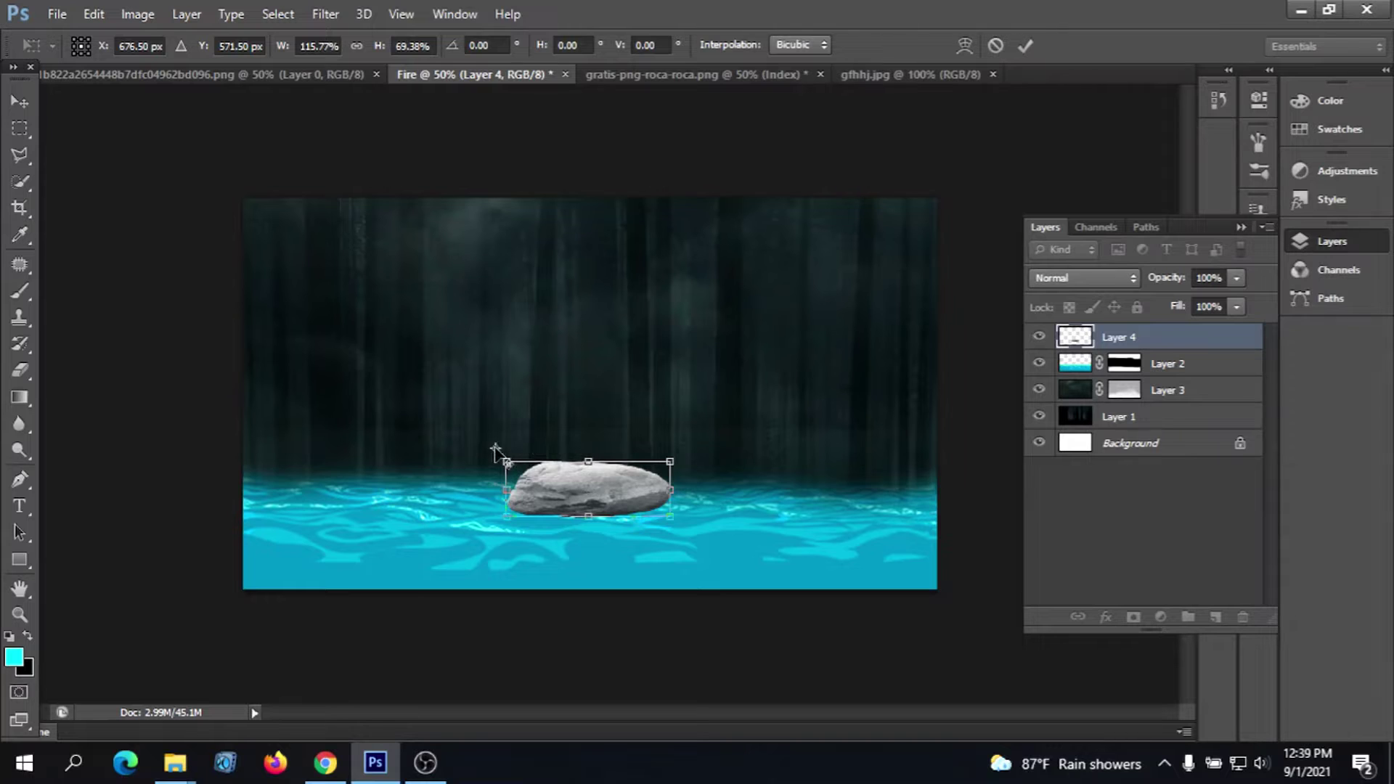
left_click(491, 446, "alt")
left_click(1024, 46)
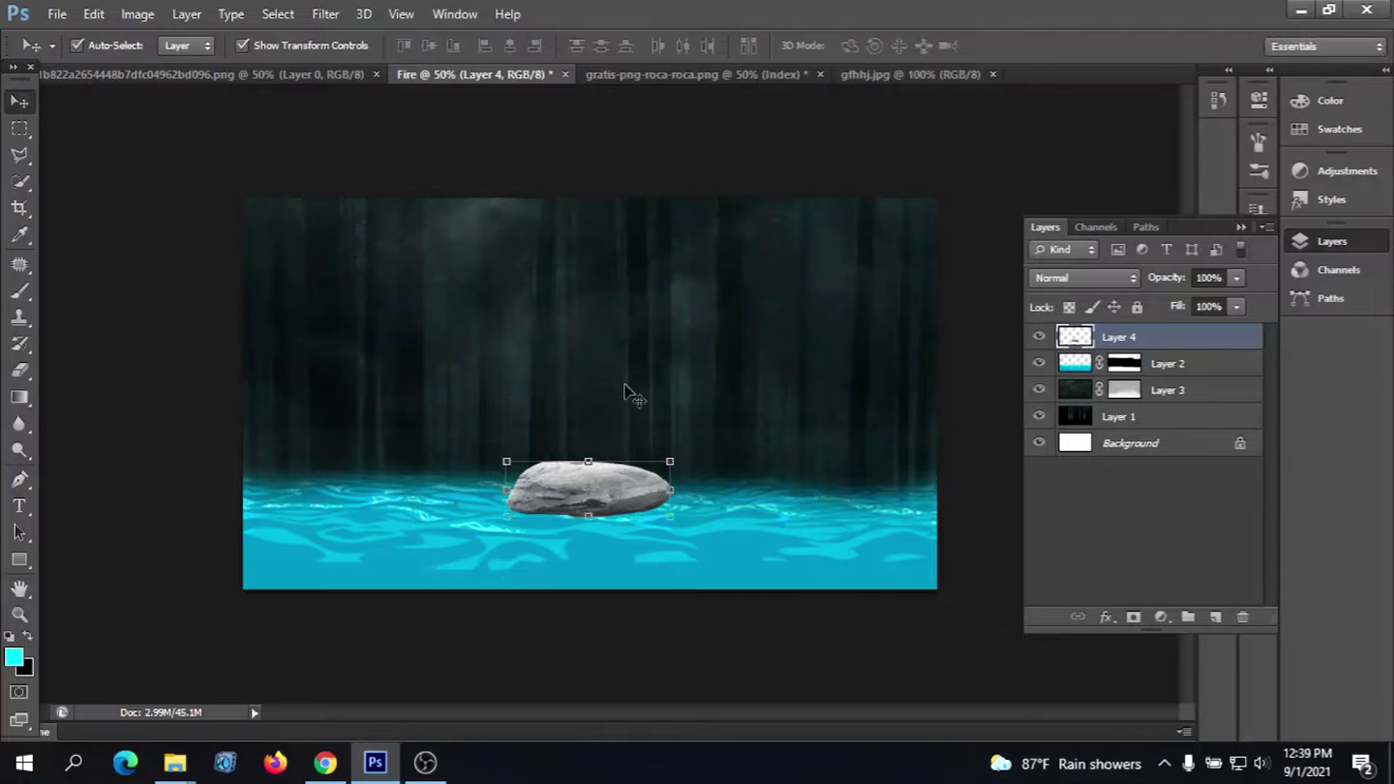
Enlarge the rock slightly, nudge it right, and add a layer mask
left_click_drag(508, 462, 482, 453)
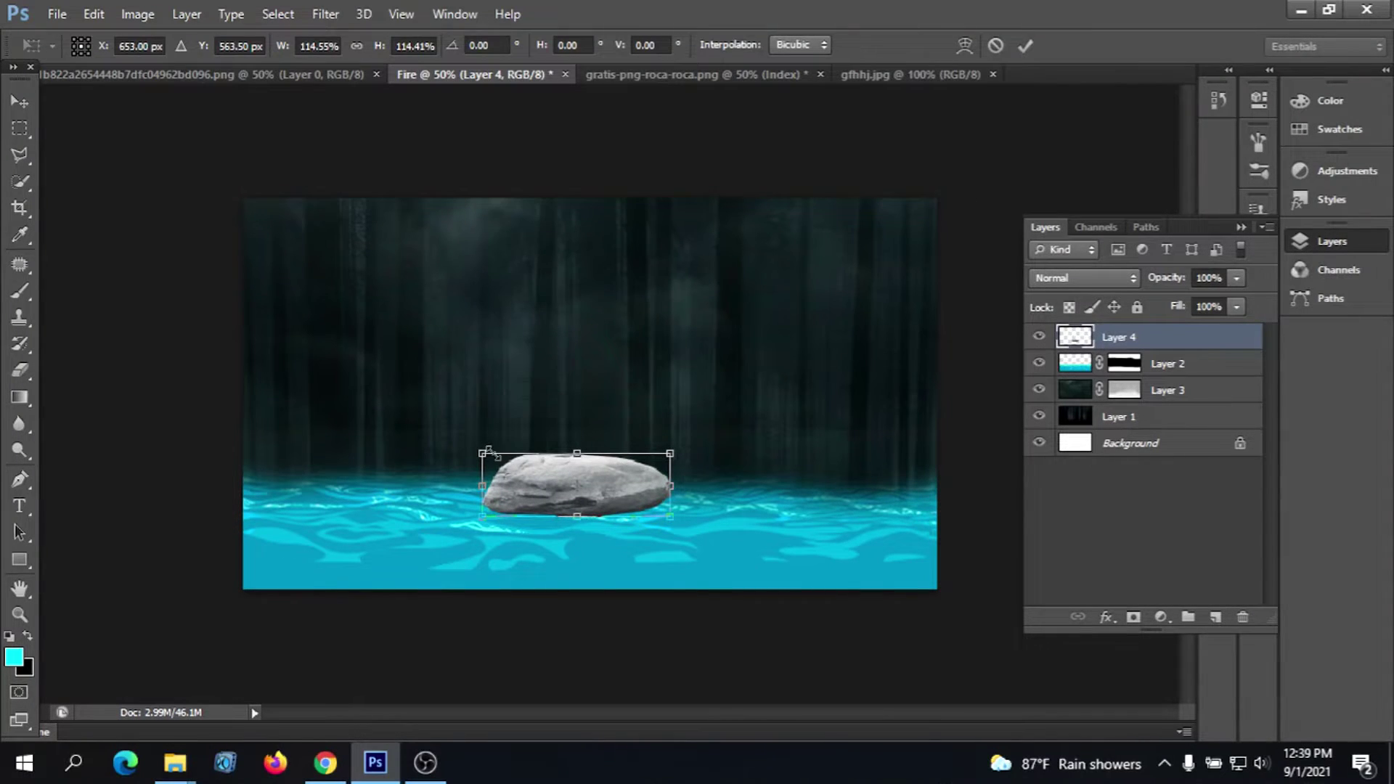
left_click(1024, 46)
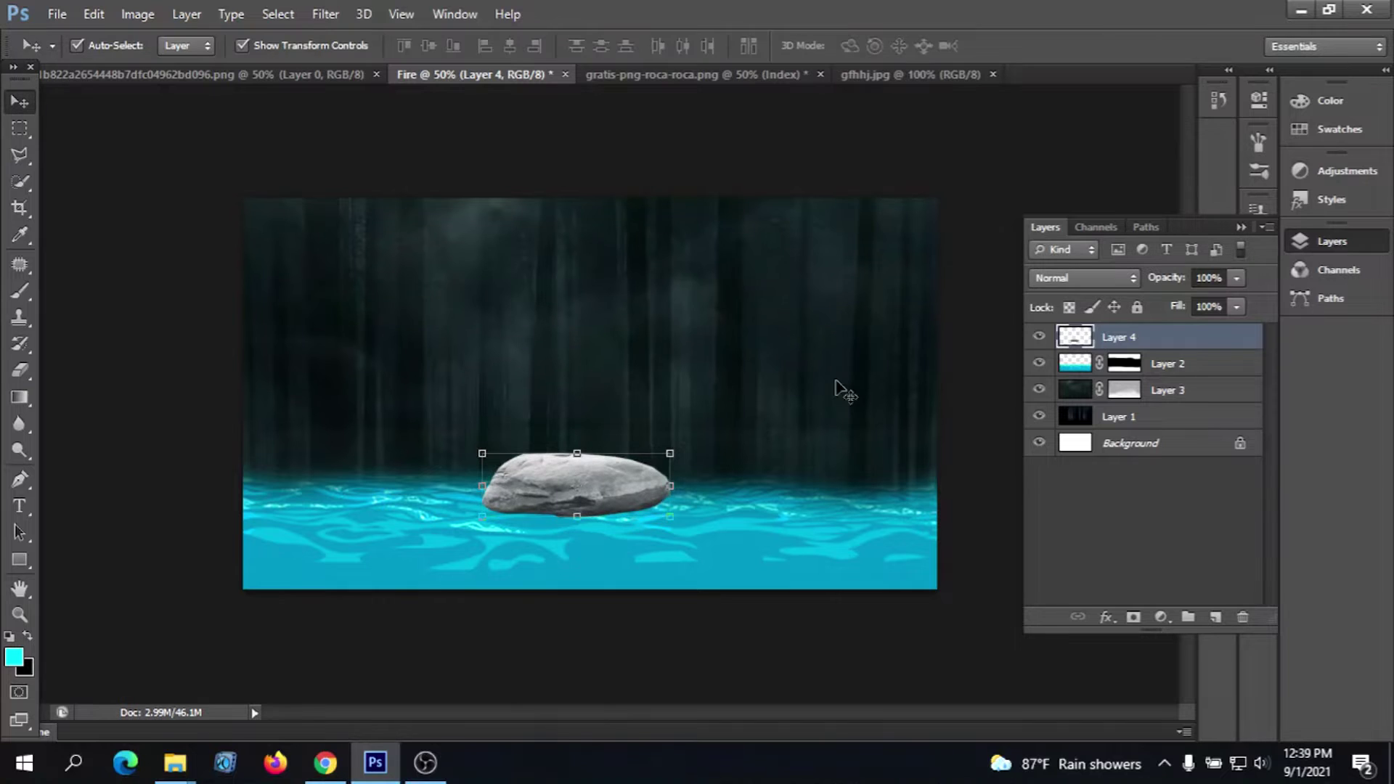
key("shift+Right")
key("shift+Right")
key("shift+Right")
key("shift+Right")
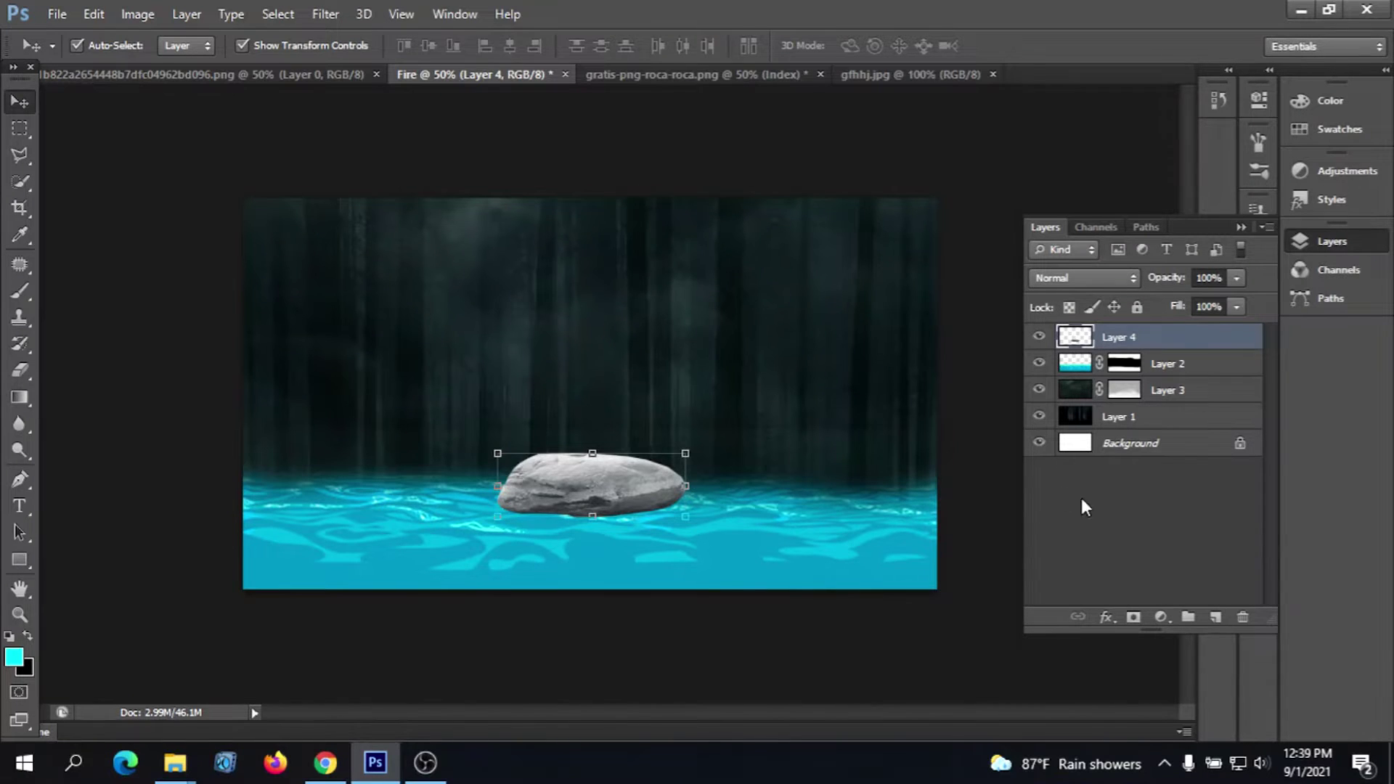
left_click(1133, 617)
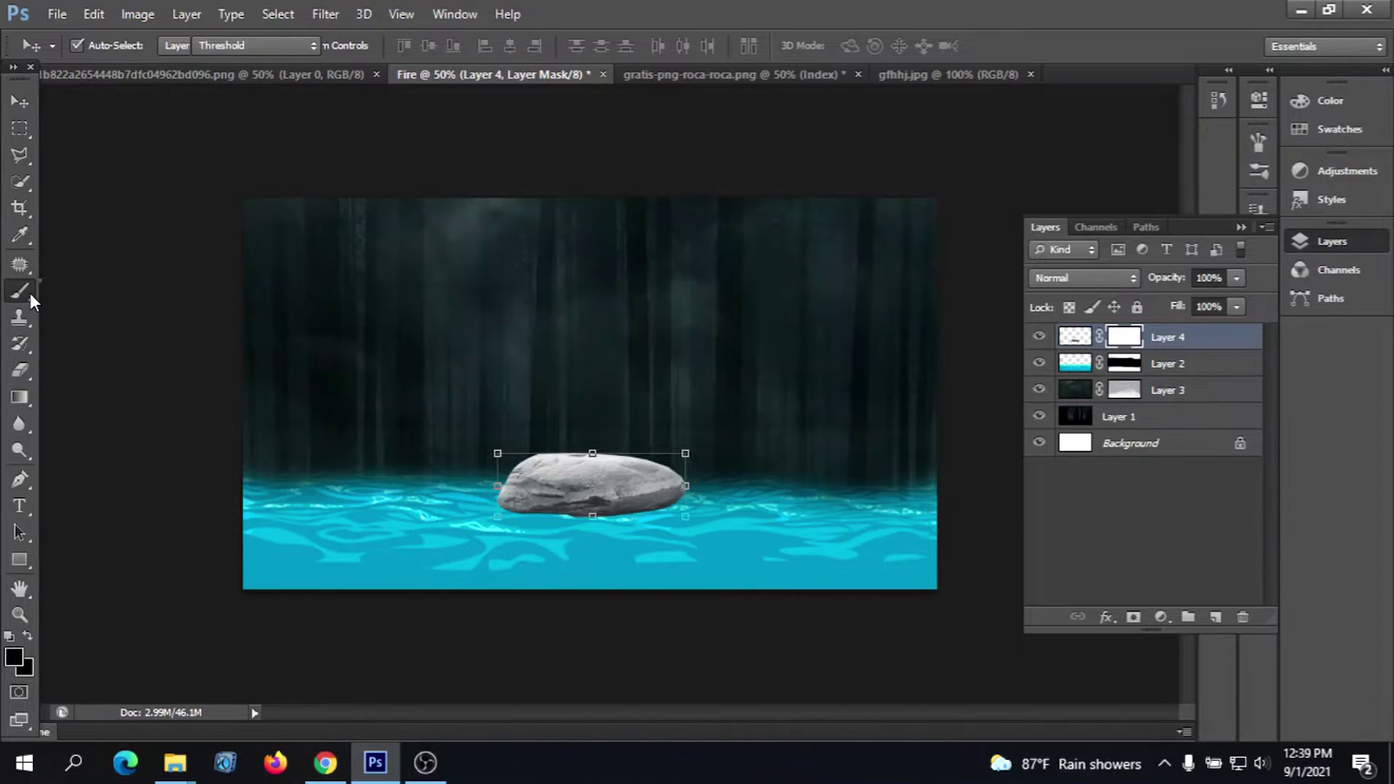
Paint black at 100% brush opacity on the rock's mask along its base
left_click_drag(29, 294, 97, 301)
left_click(120, 288)
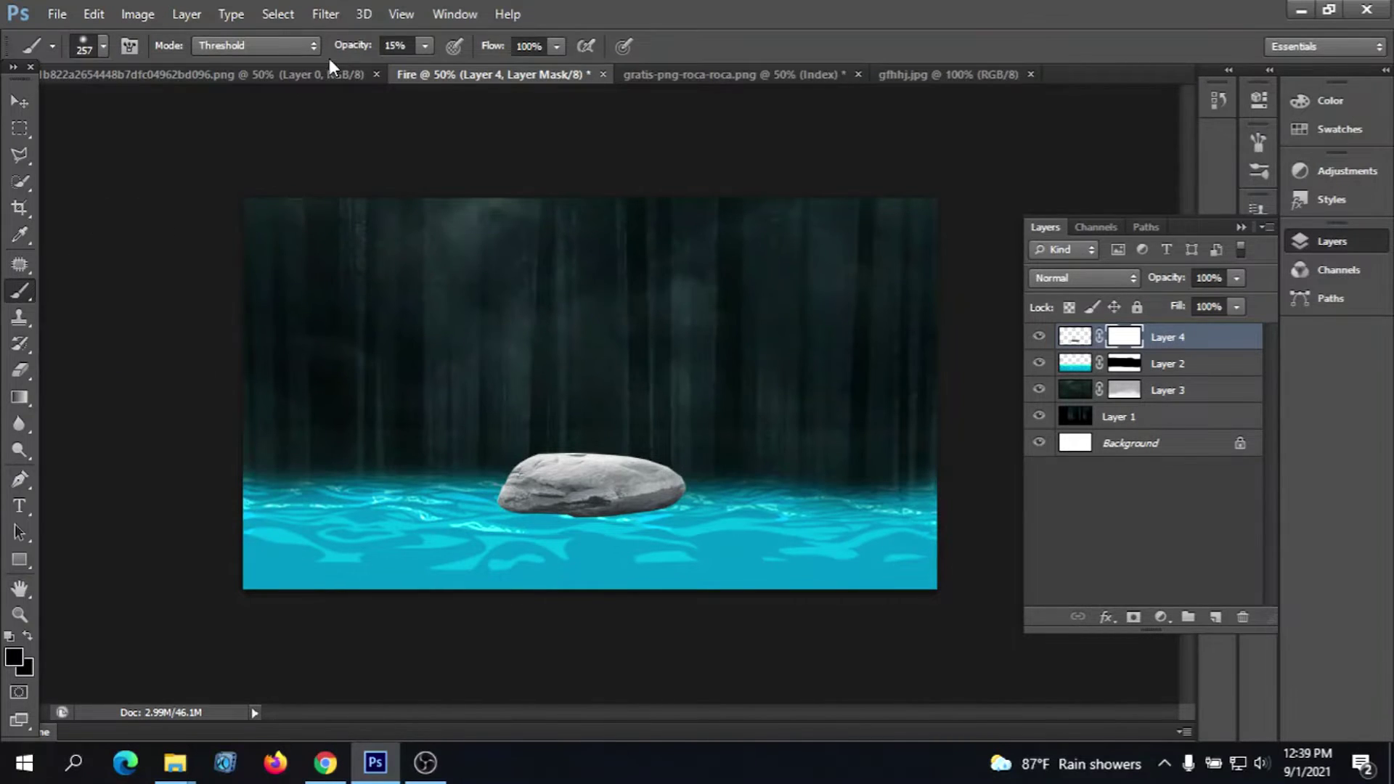
left_click(426, 46)
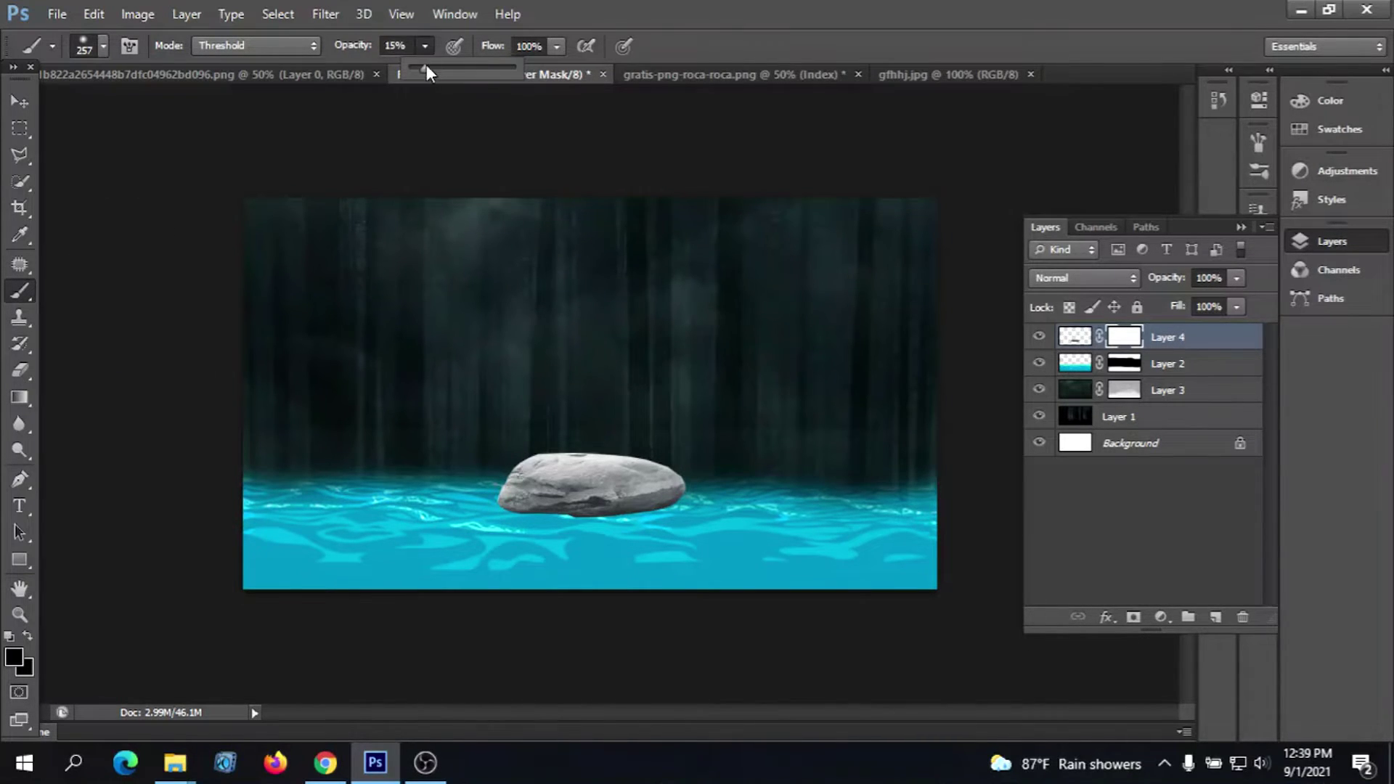
left_click_drag(426, 65, 546, 81)
mouse_move(485, 544)
left_mouse_down()
mouse_move(540, 557)
mouse_move(675, 543)
left_mouse_up()
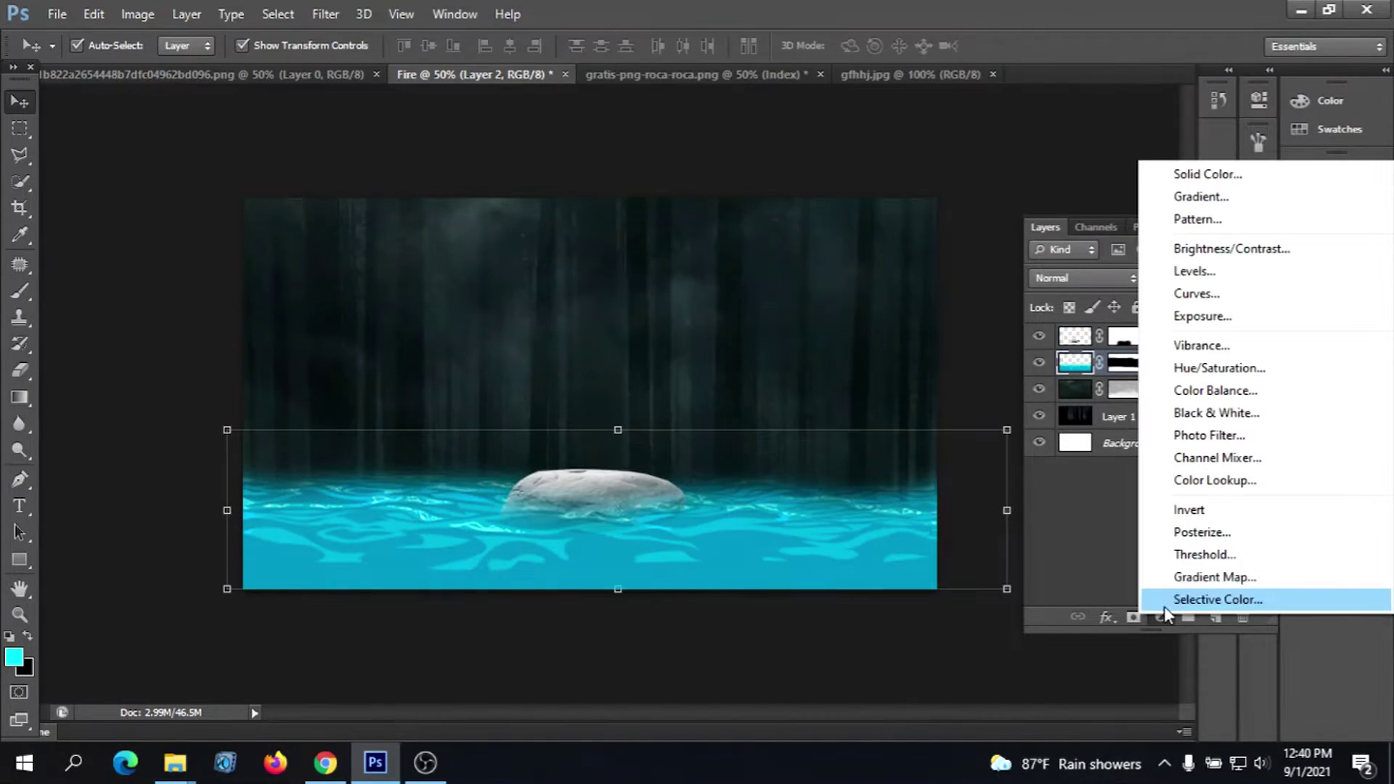
Clip a Hue/Saturation layer at Lightness -64 to the water, then add an empty Layer 5
left_click(1216, 368)
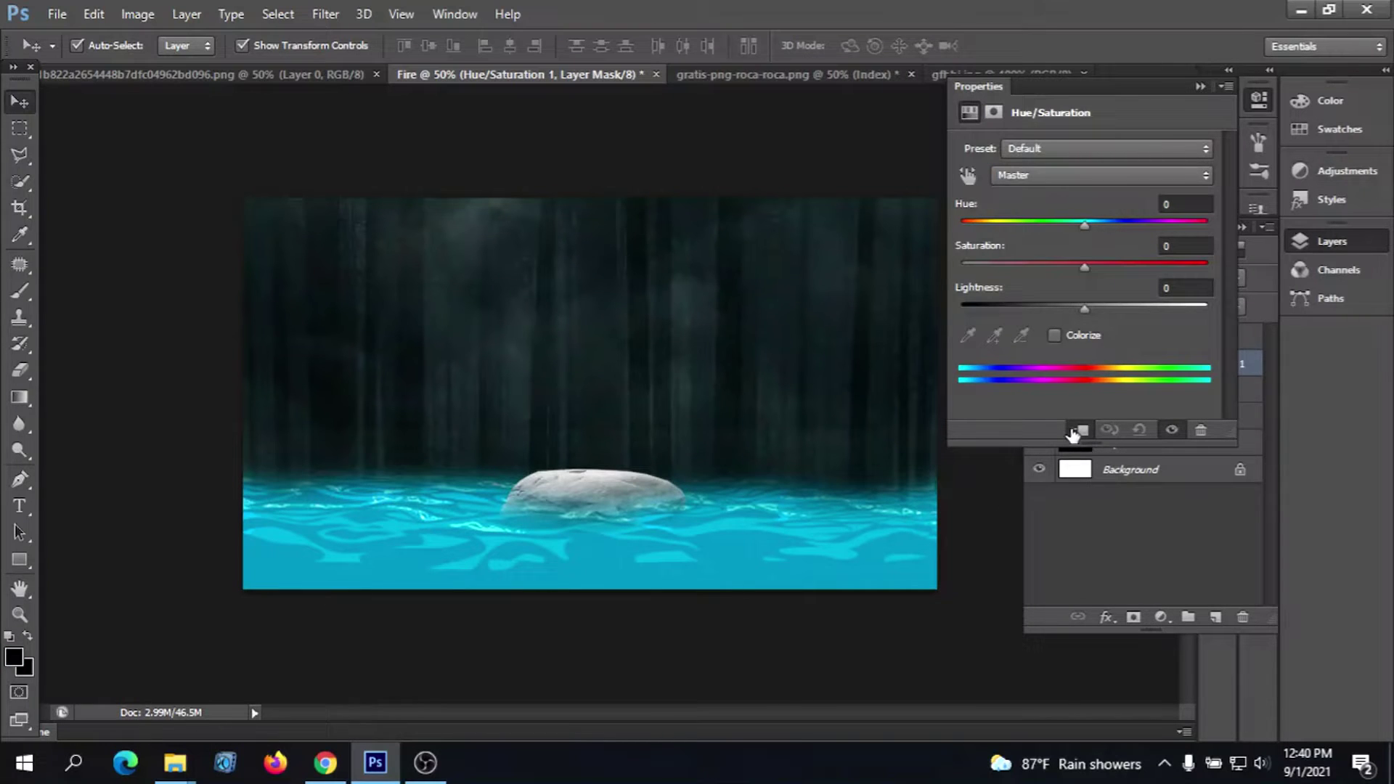
left_click(1073, 433)
mouse_move(1084, 308)
left_mouse_down()
mouse_move(1130, 314)
mouse_move(1011, 338)
left_mouse_up()
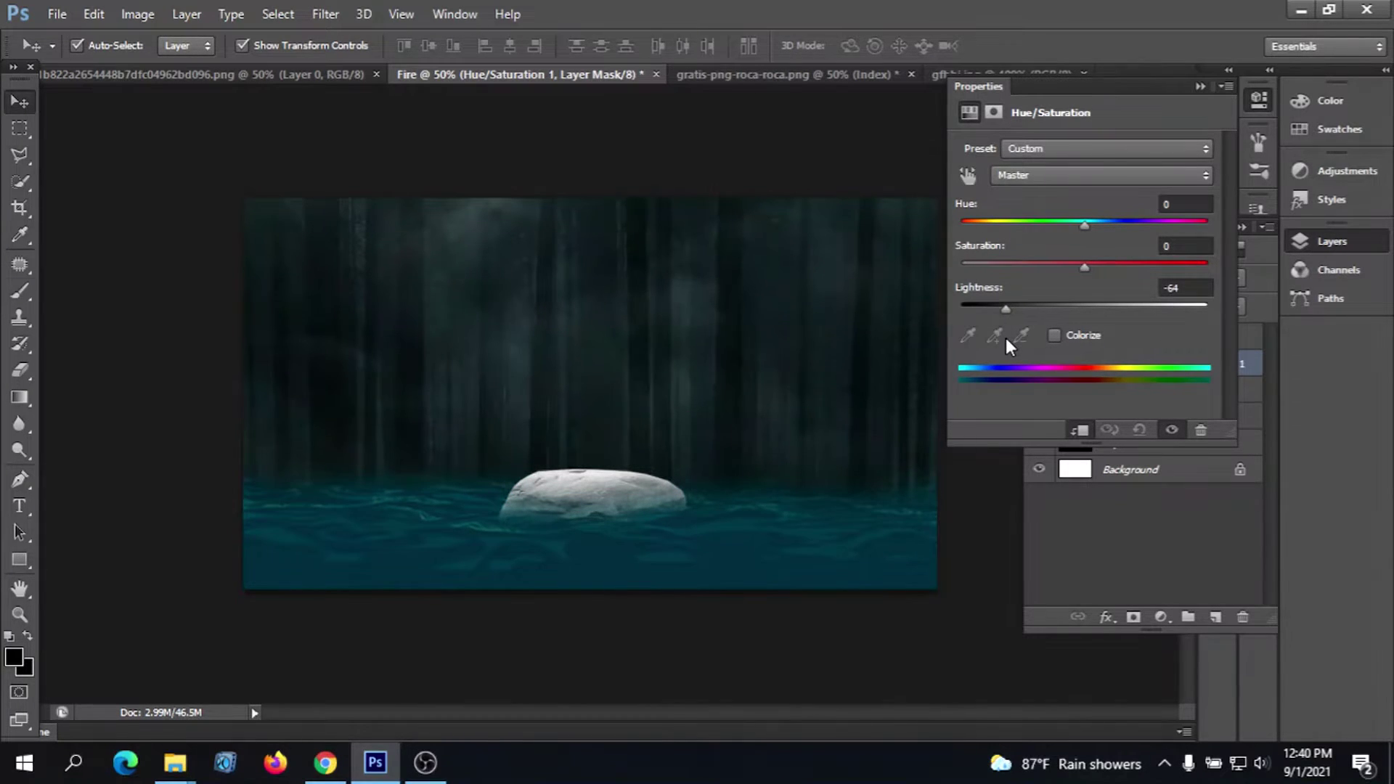
key("ctrl+shift+alt+n")
key("b")
key("x")
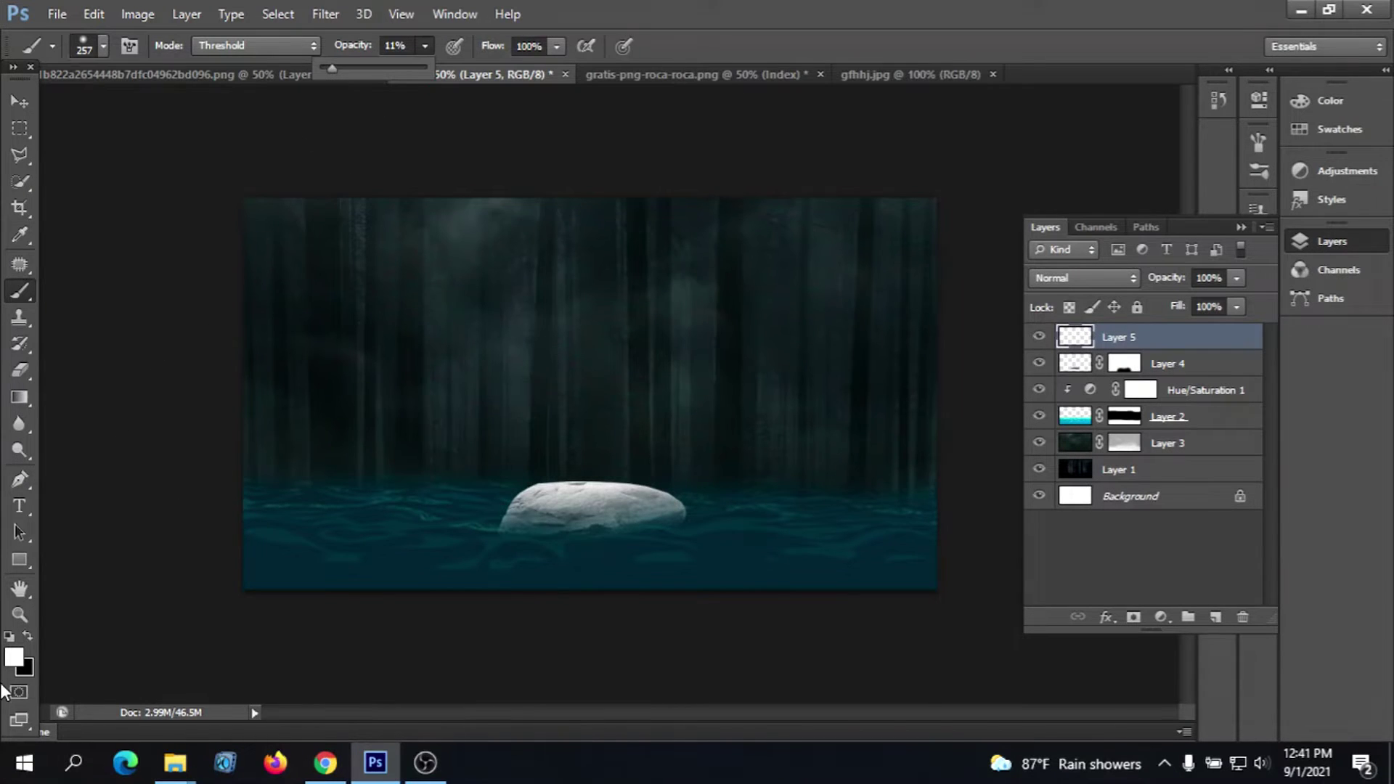
Pick a near-black foreground and brush soft shading over the rock's right side
left_click(22, 659)
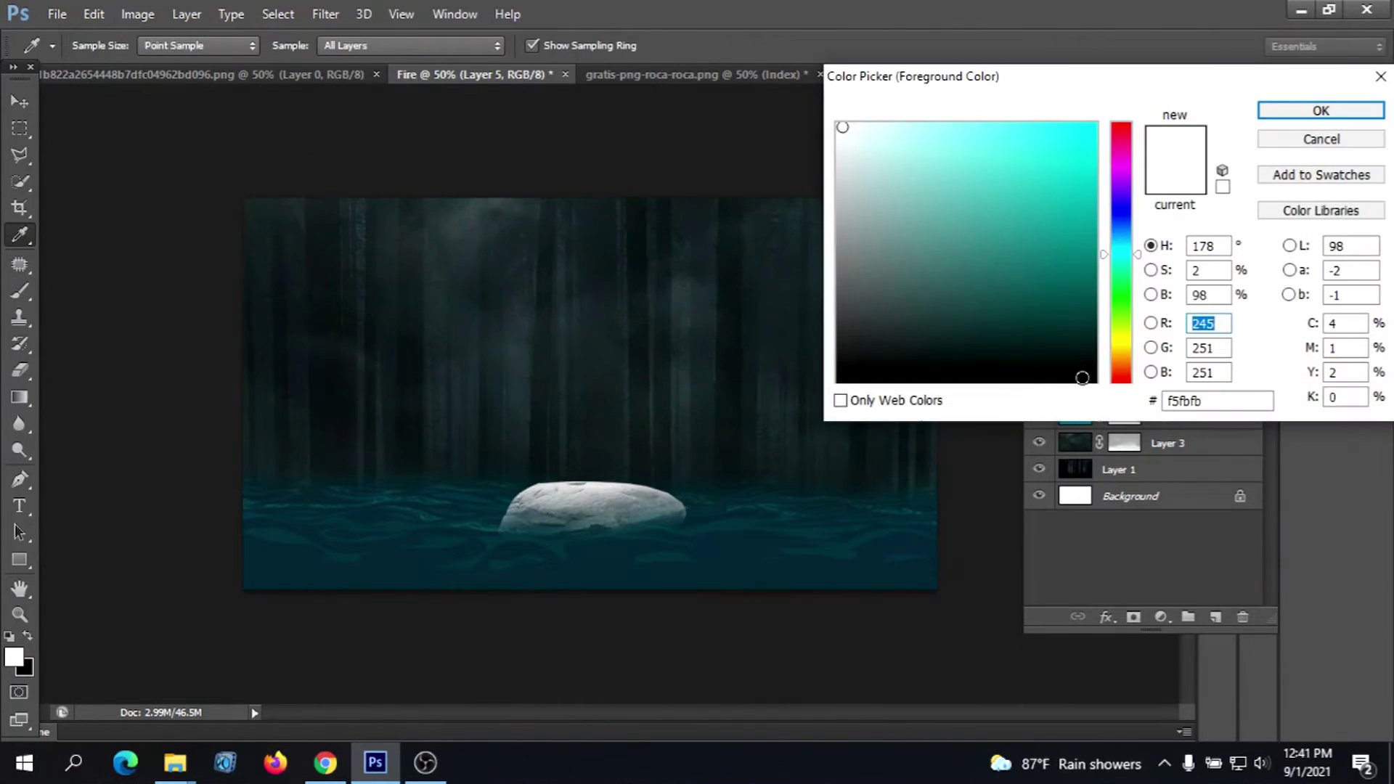
left_click(1096, 376)
left_click(1321, 110)
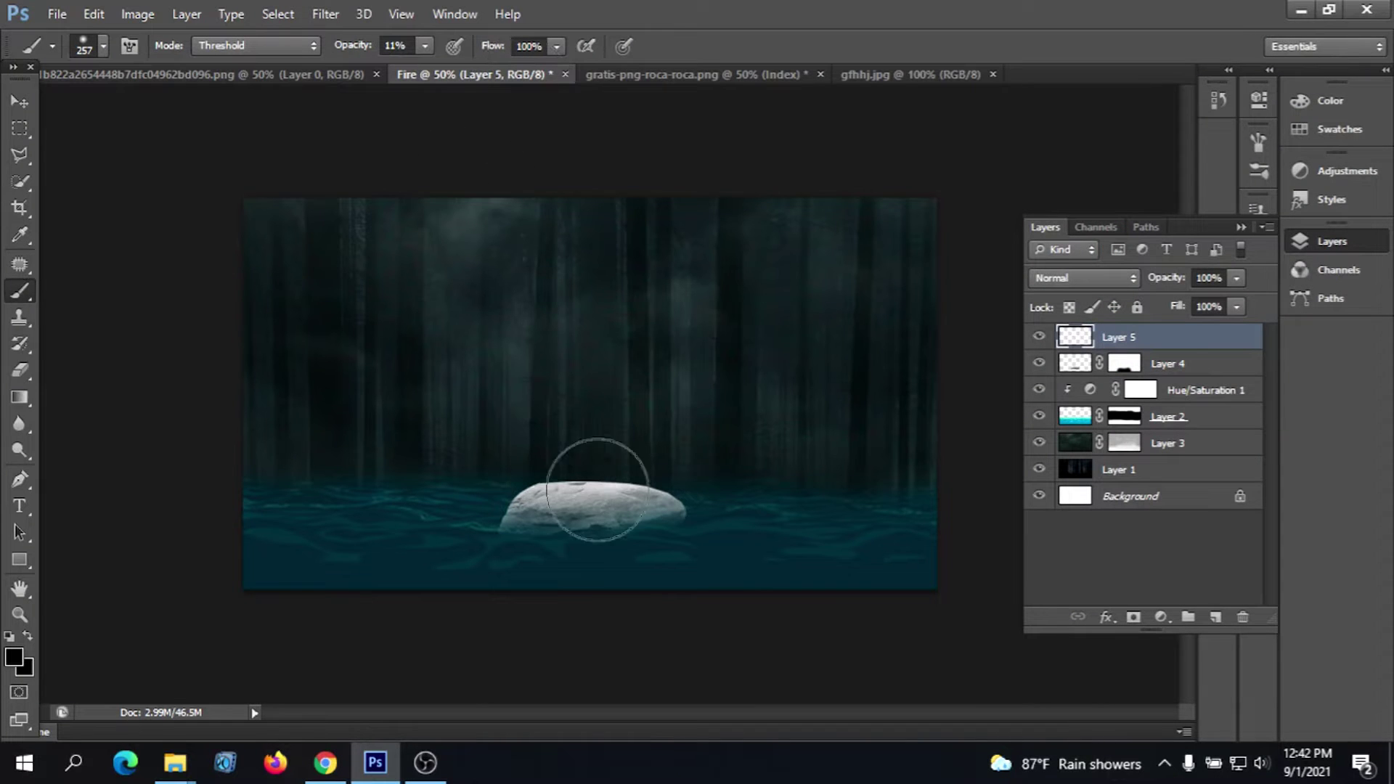
mouse_move(591, 498)
left_mouse_down()
mouse_move(559, 506)
mouse_move(591, 514)
mouse_move(550, 513)
mouse_move(617, 498)
mouse_move(517, 508)
left_mouse_up()
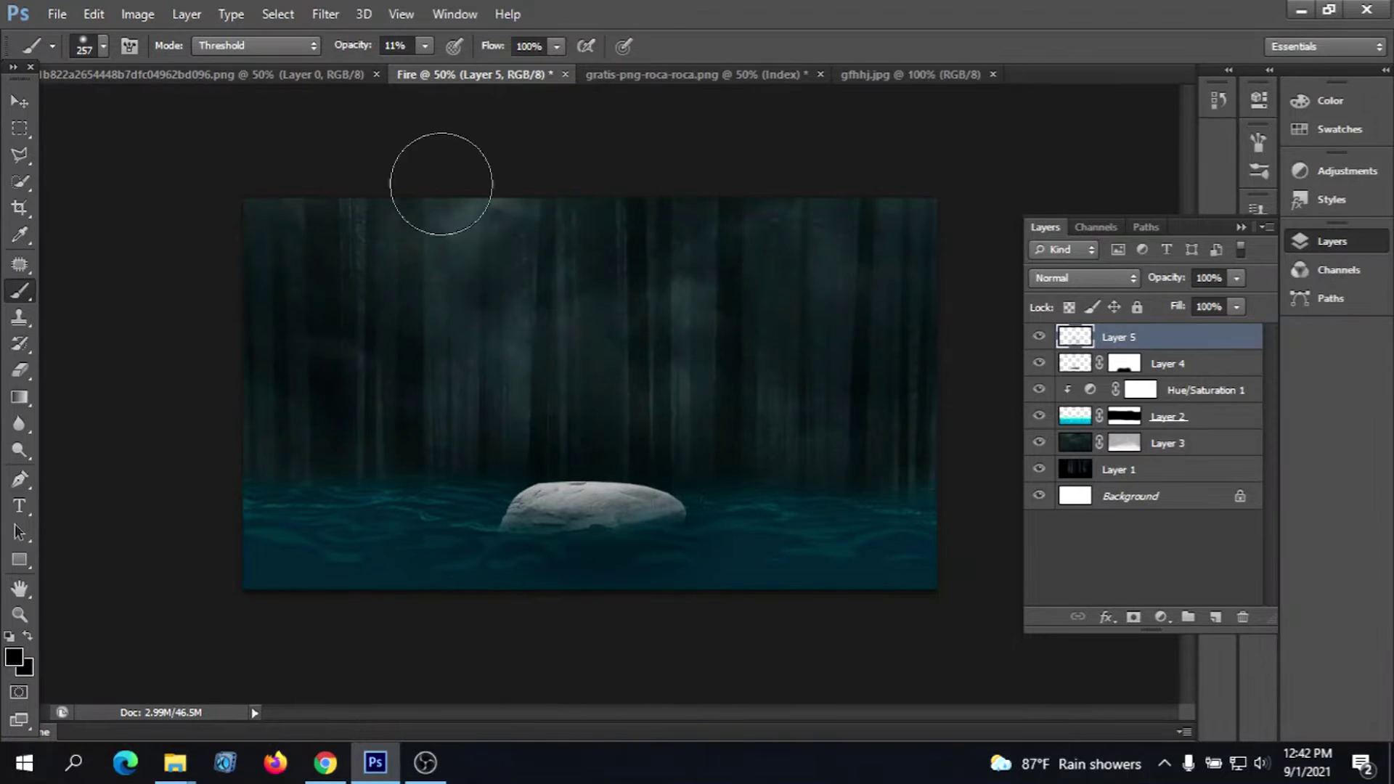
left_click(14, 100)
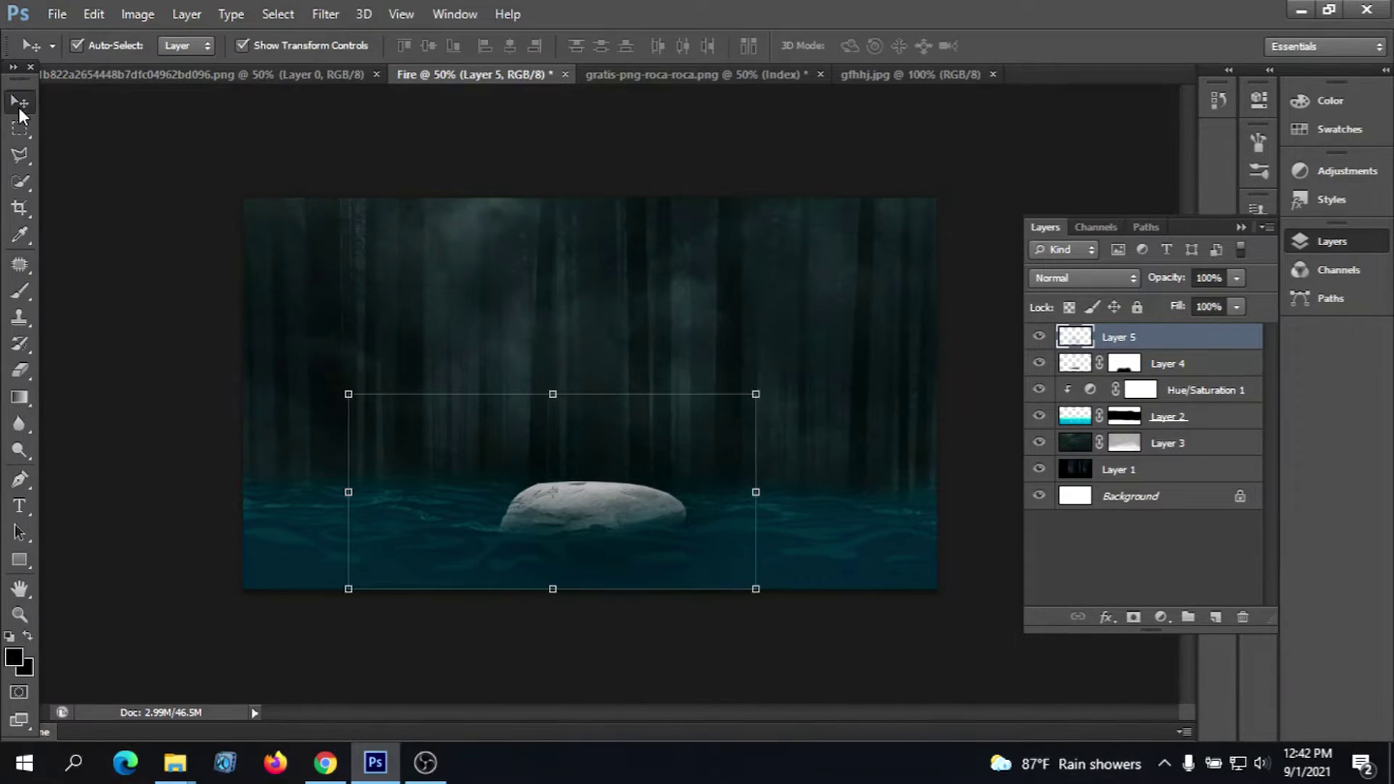
Open the ballerina photo and unlock its background as Layer 0
left_click(850, 76)
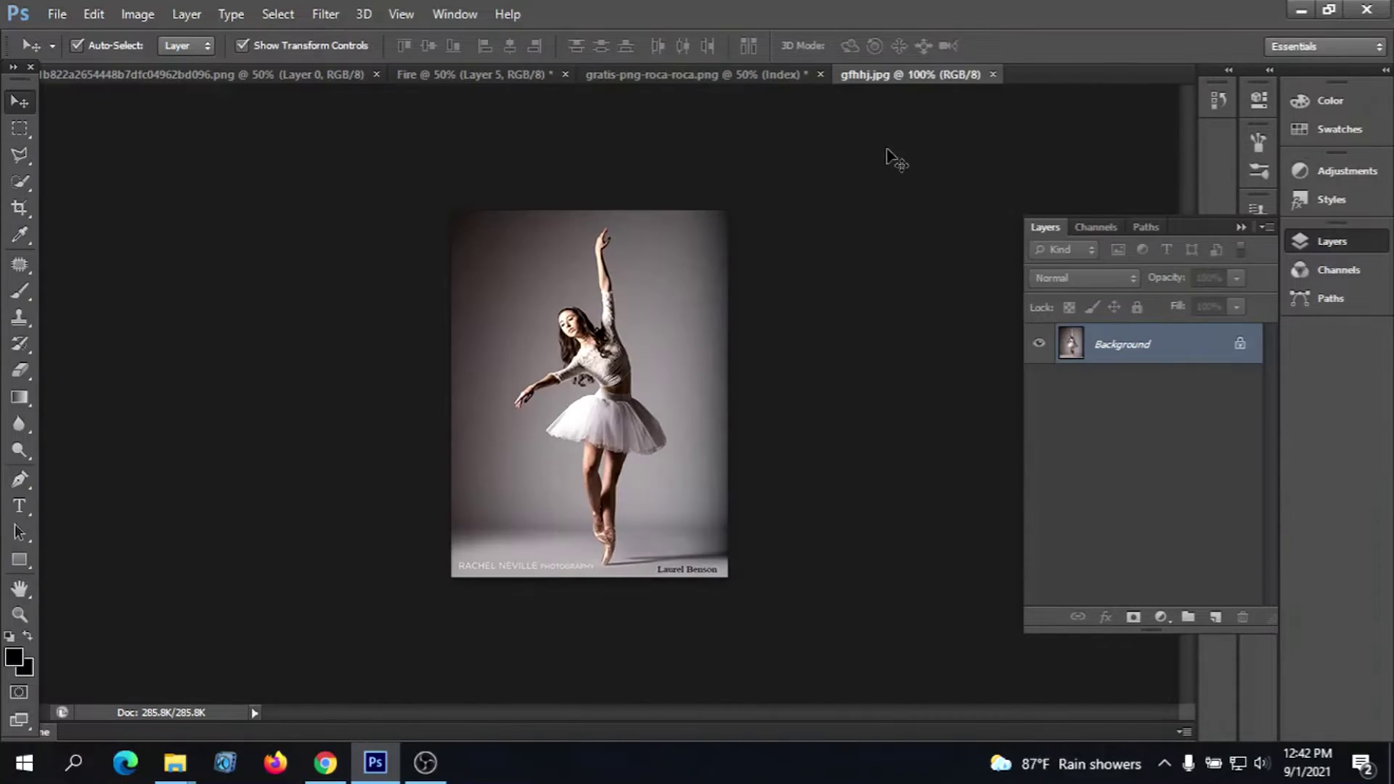
double_click(1239, 346)
left_click(890, 243)
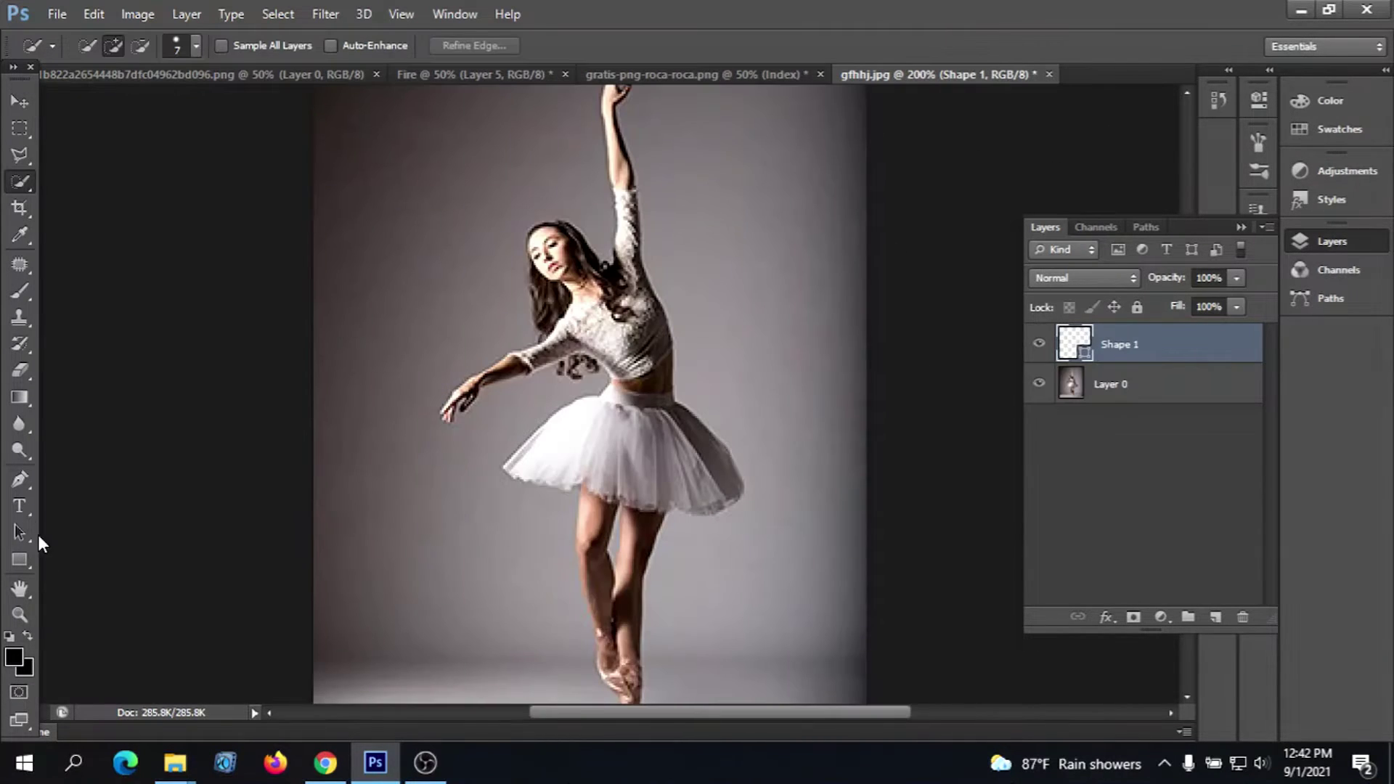
With the Pen Tool, start a path at the dancer's toe and up her foot
left_click(25, 482)
left_click(85, 474)
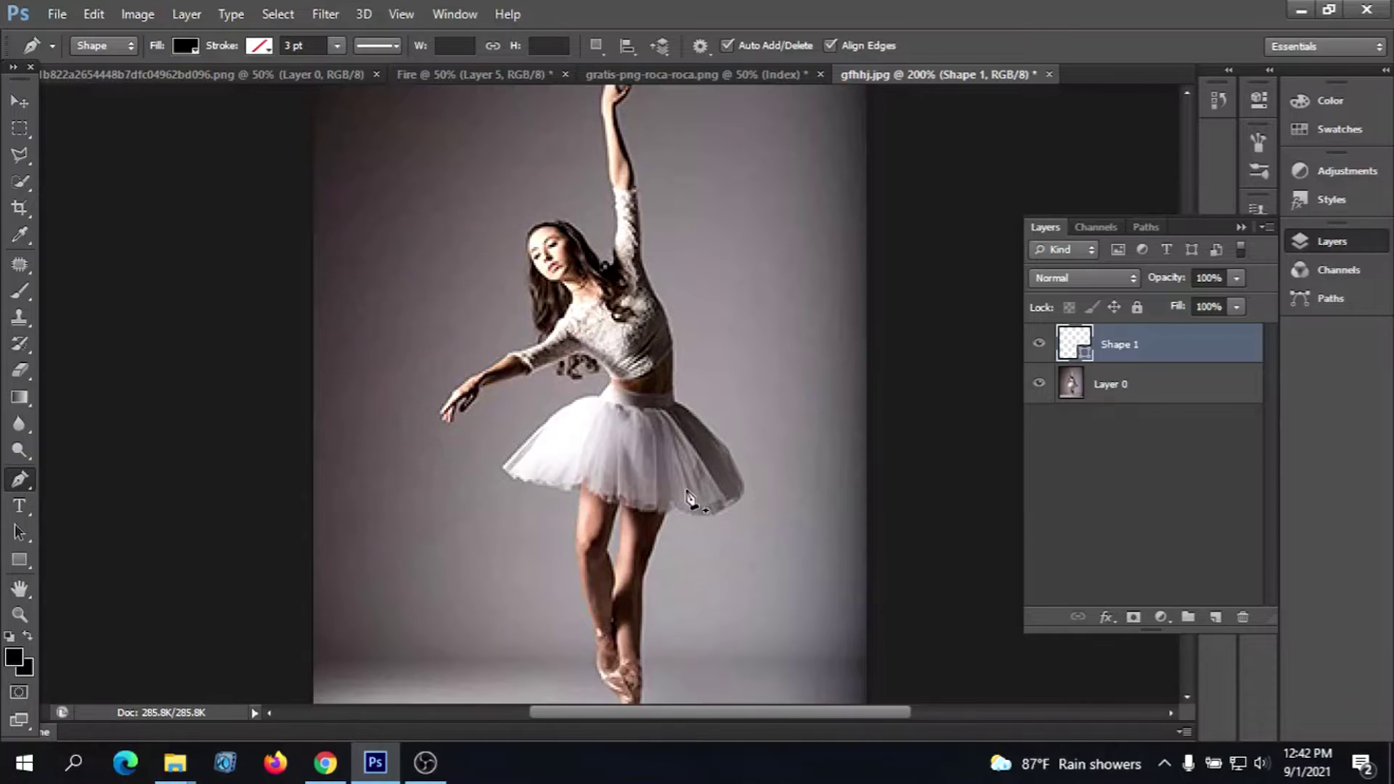
scroll(856, 368, "down", 1)
scroll(846, 485, "down", 1)
scroll(847, 480, "down", 1)
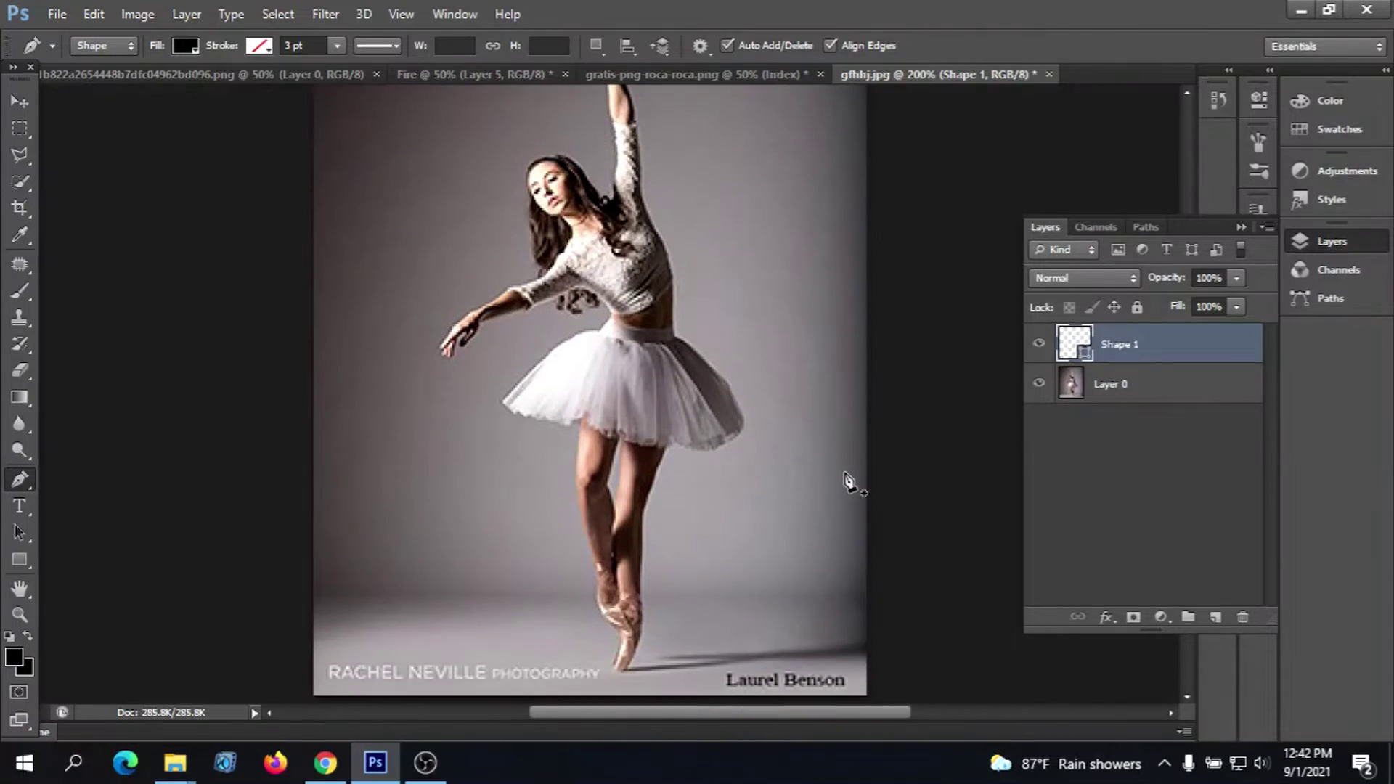
left_click(626, 680)
left_click(636, 665)
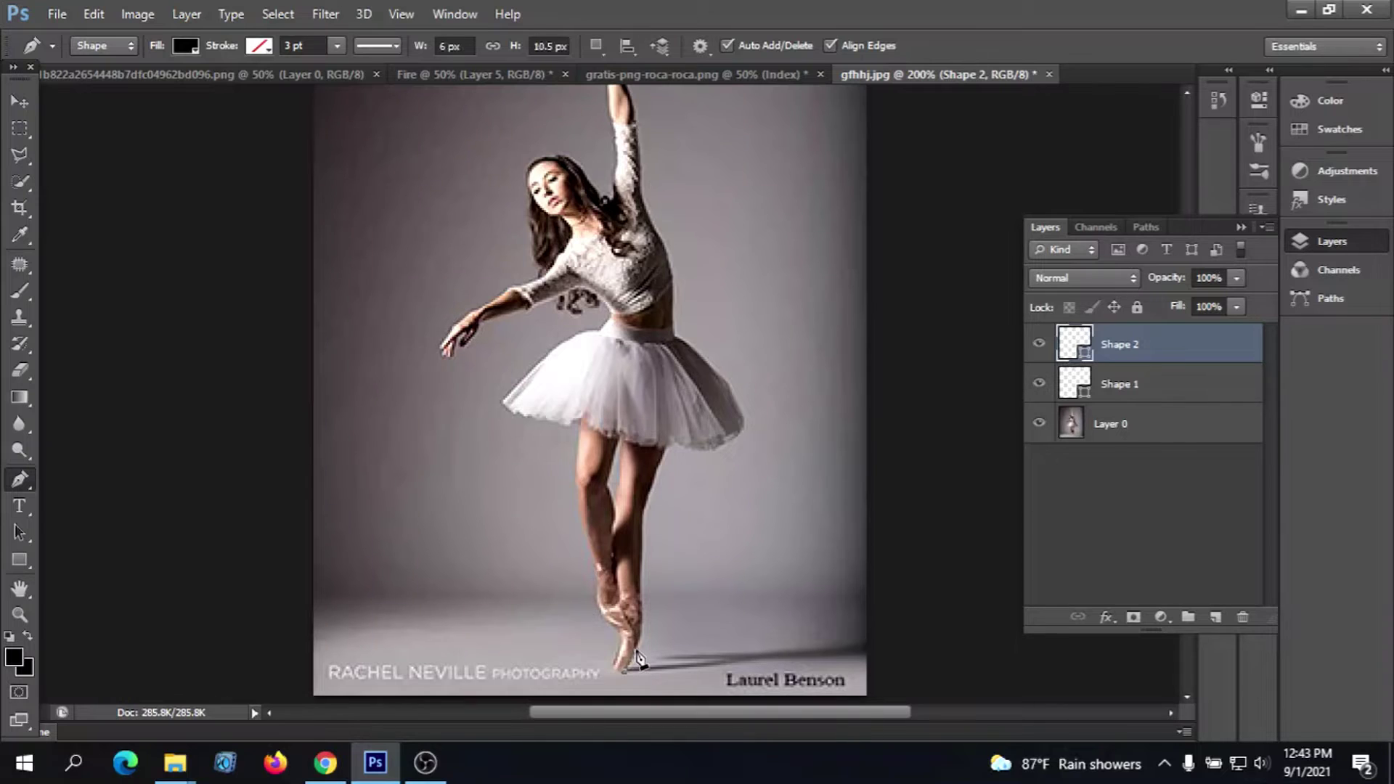
left_click(641, 625)
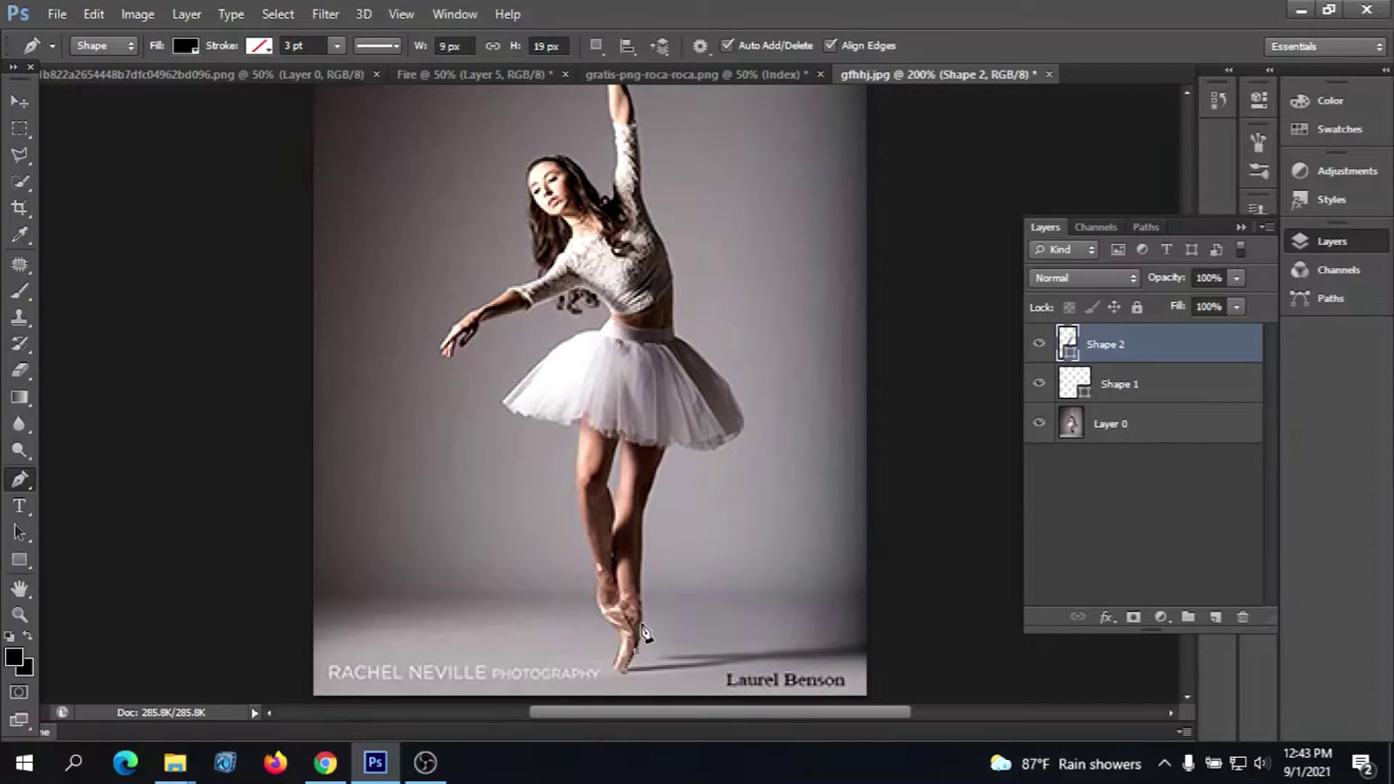
left_click(642, 584)
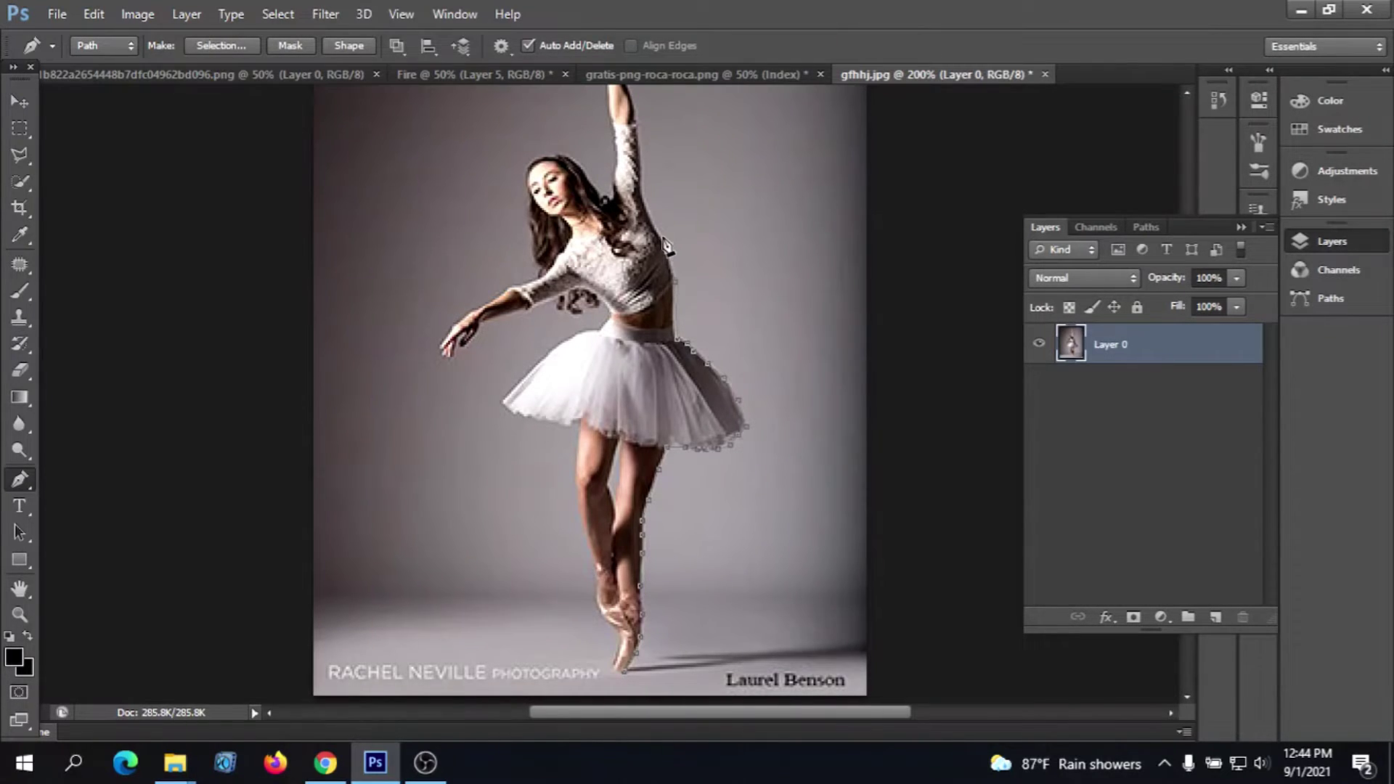
Add a pen anchor along the dancer's arm, scrolling to check the traced outline
left_click(643, 199)
scroll(638, 161, "up", 3)
scroll(637, 161, "up", 2)
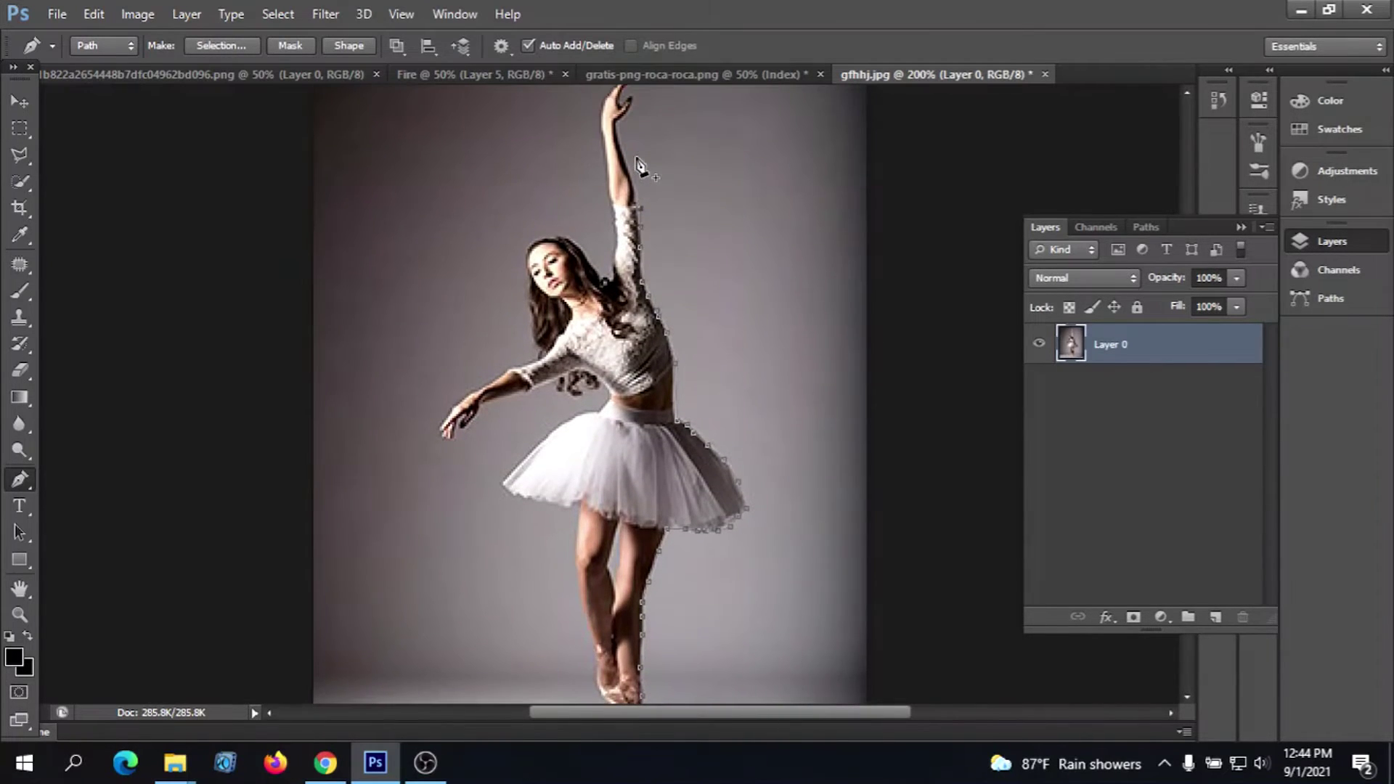
scroll(637, 162, "up", 1)
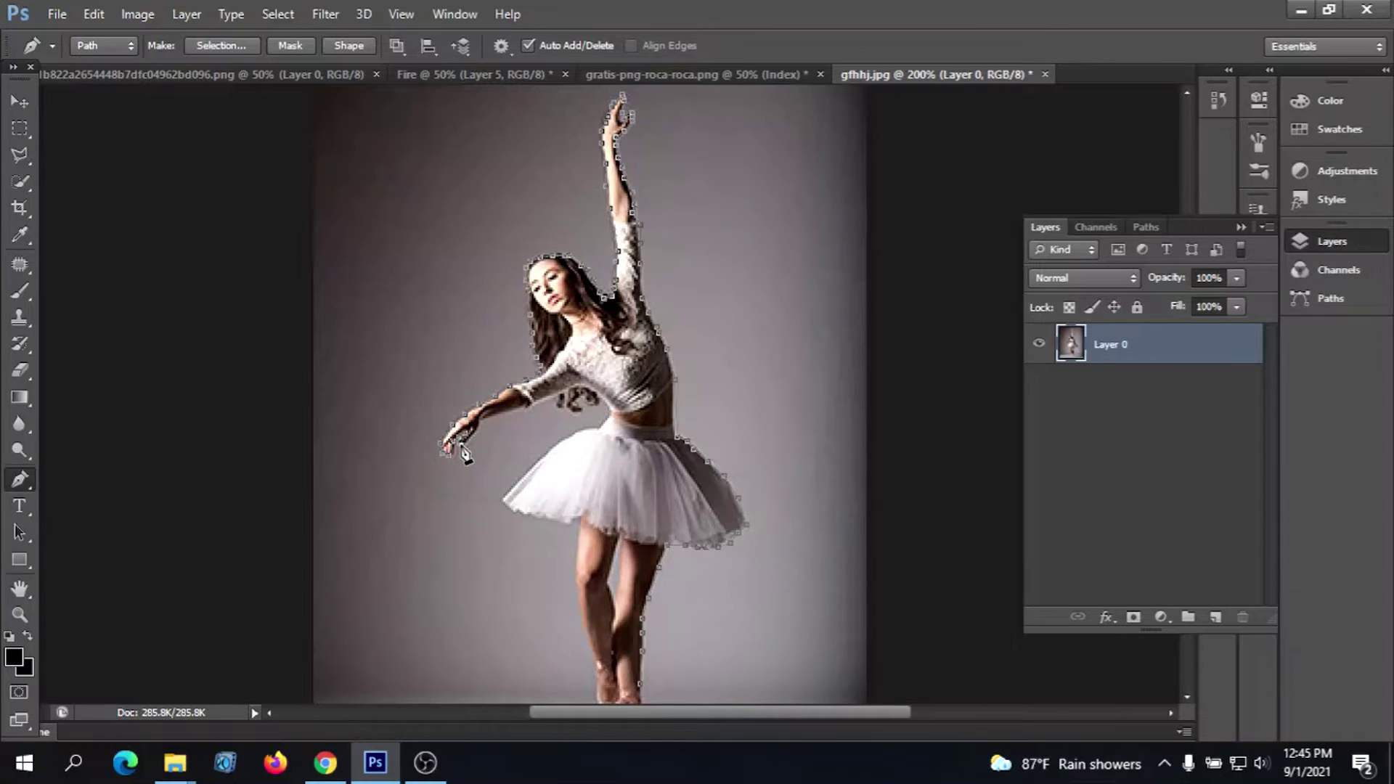
scroll(737, 357, "down", 2)
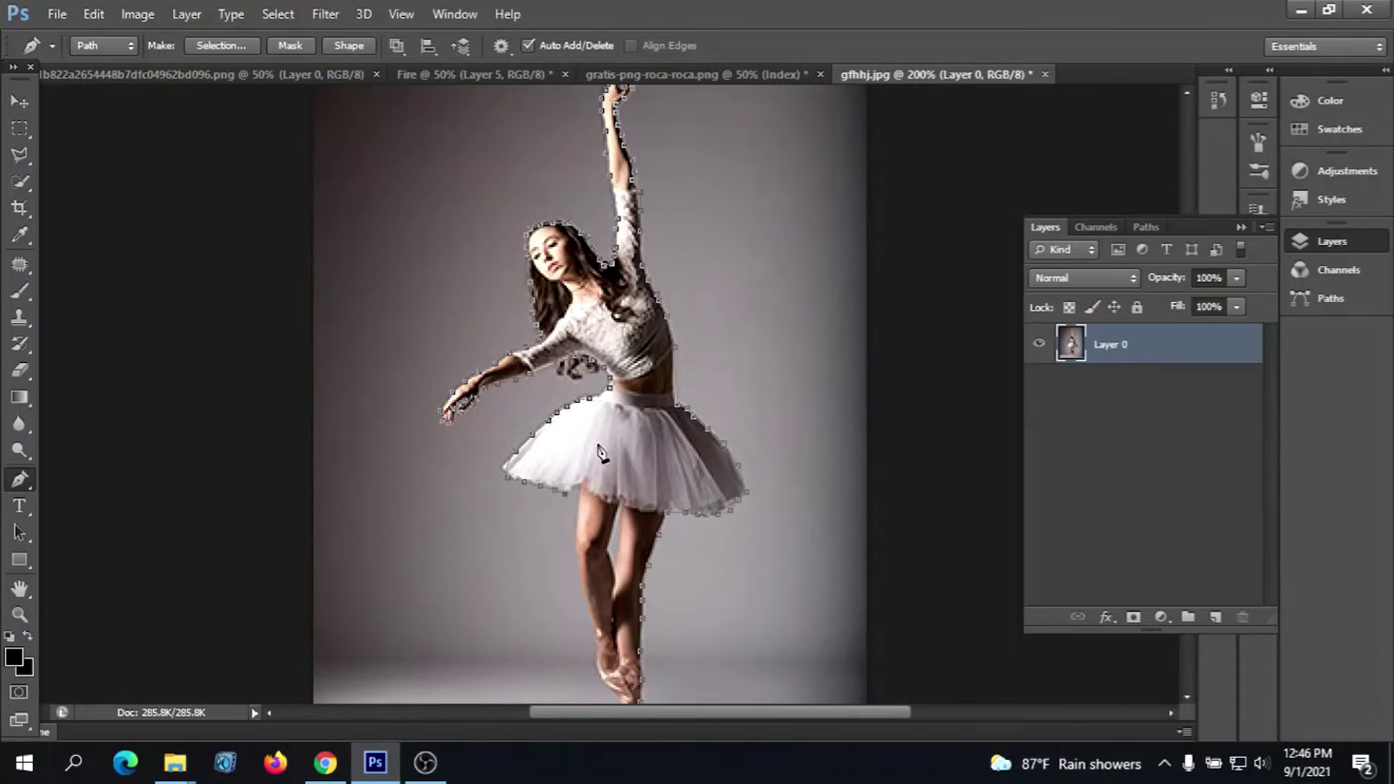
Continue the pen path from the tutu down the dancer's leg to her ankle
left_click(578, 498)
left_click(578, 525)
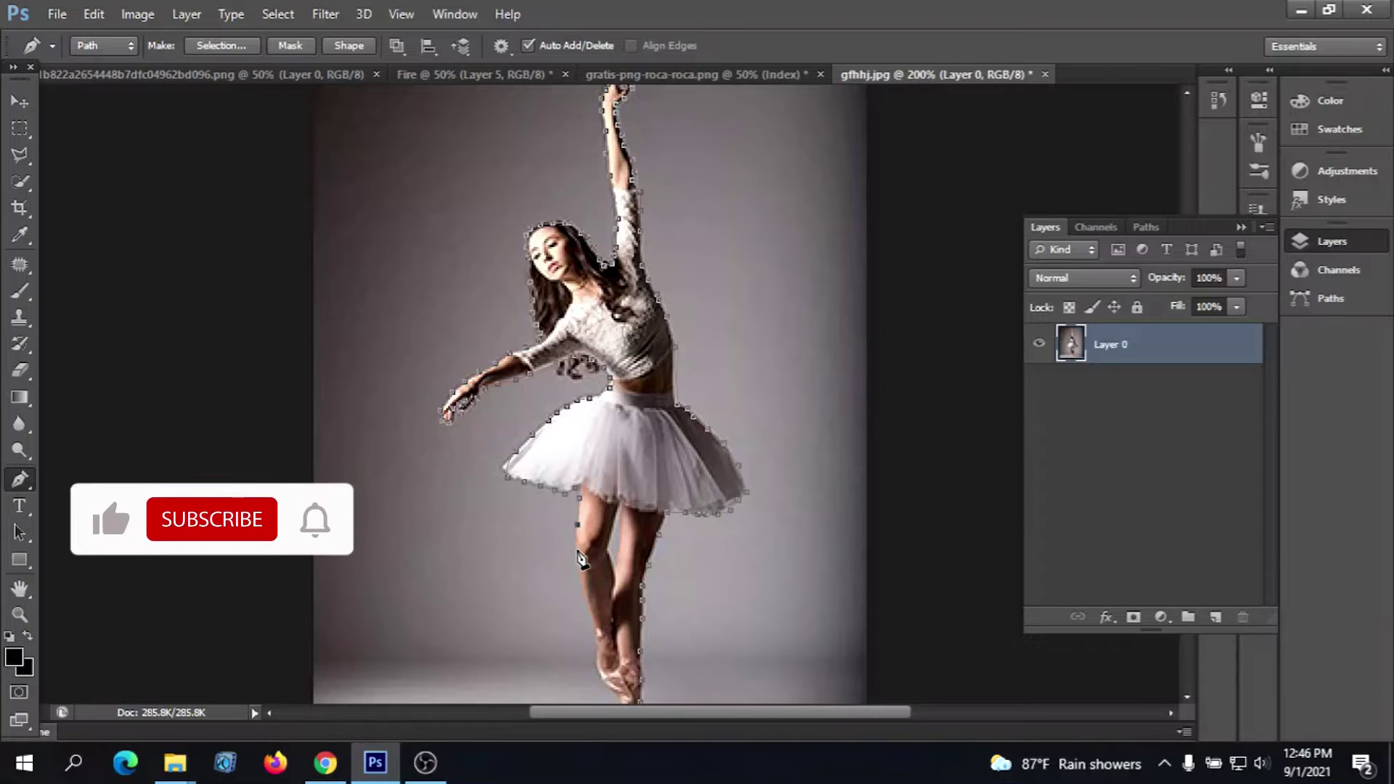
left_click(576, 549)
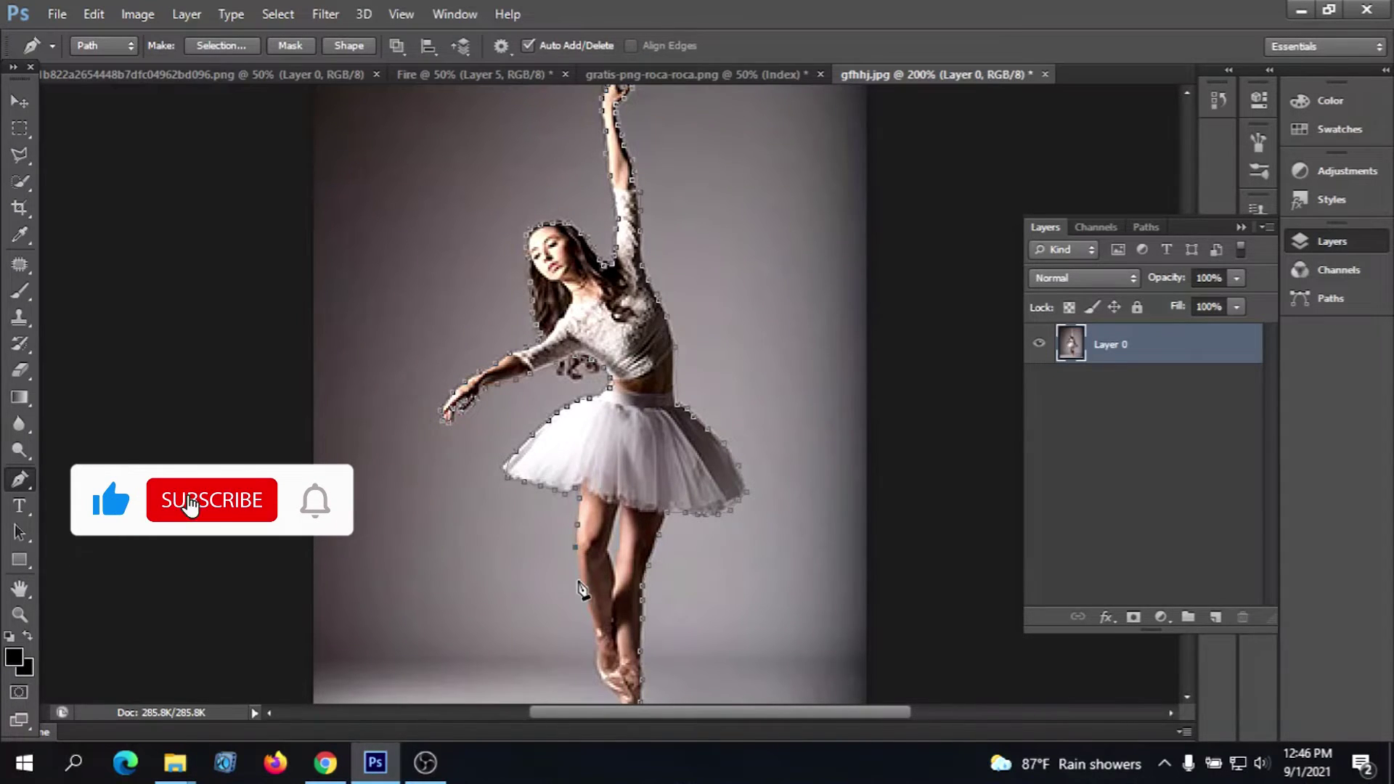
left_click(578, 573)
left_click(585, 609)
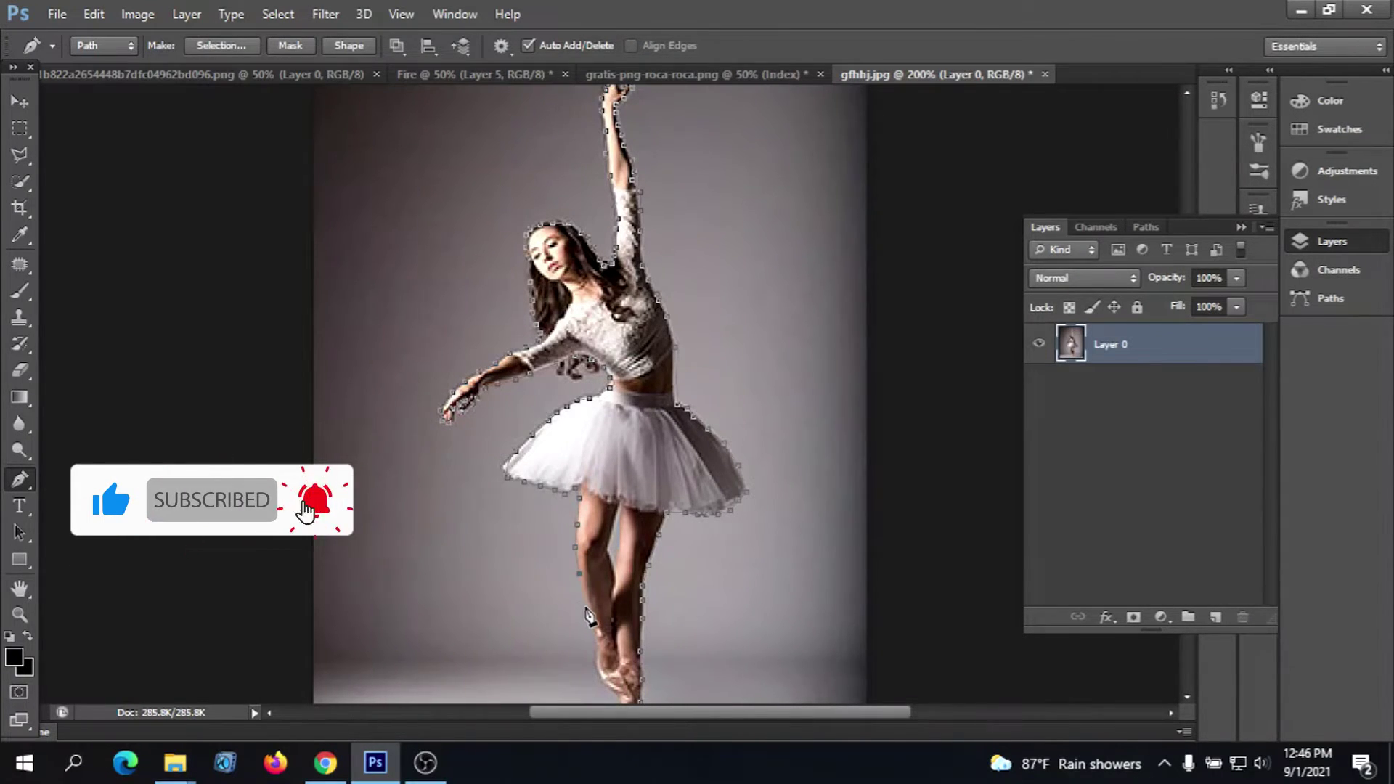
scroll(605, 581, "down", 1)
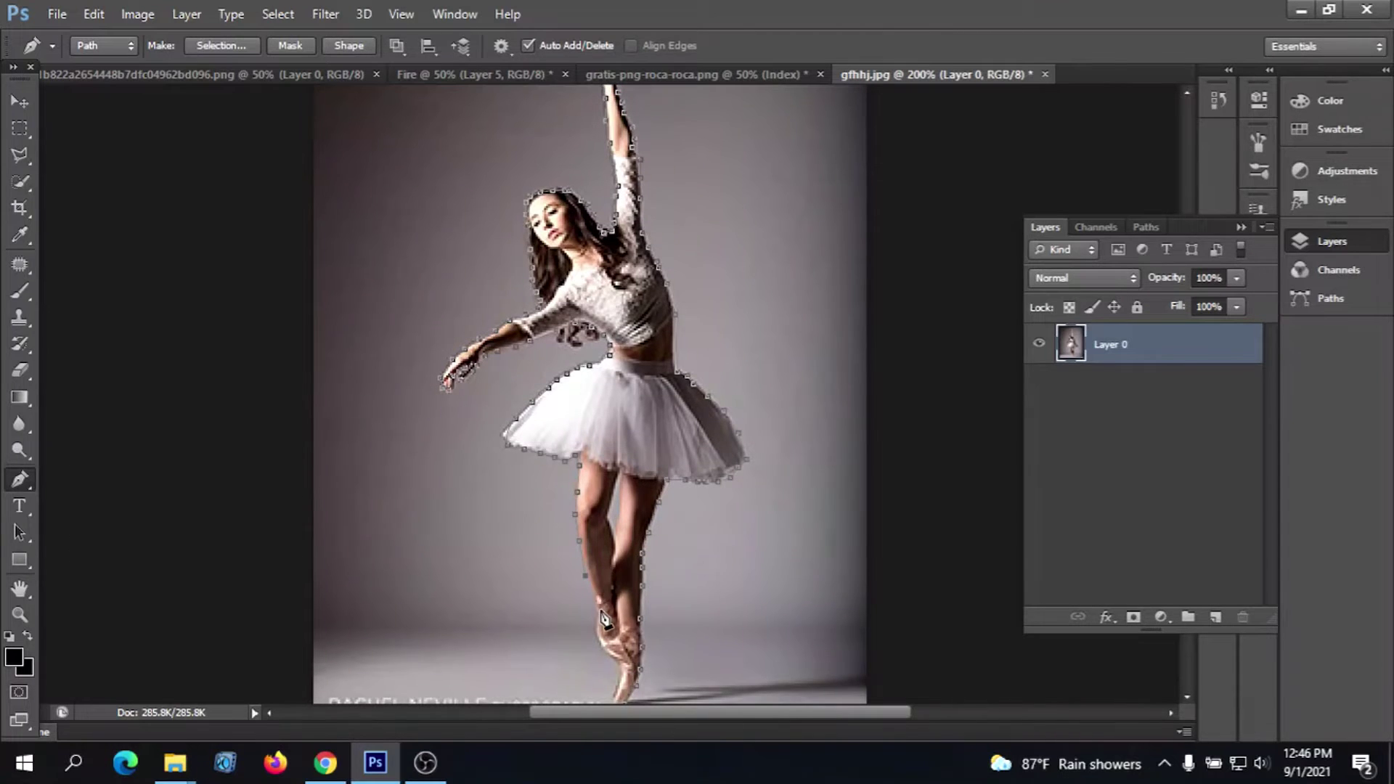
scroll(596, 592, "down", 1)
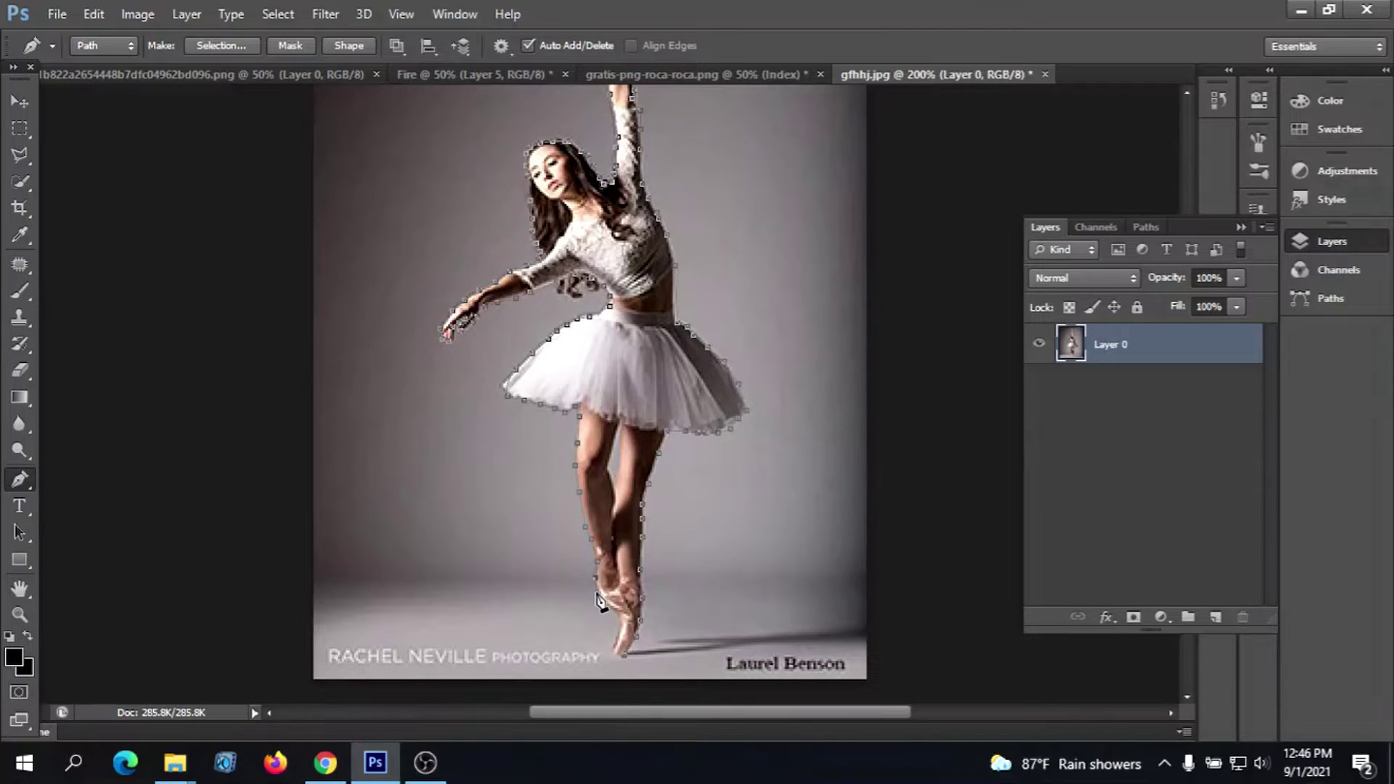
Turn the dancer's pen path into an active selection and zoom out to the whole photo
right_click(596, 584)
left_click(657, 334)
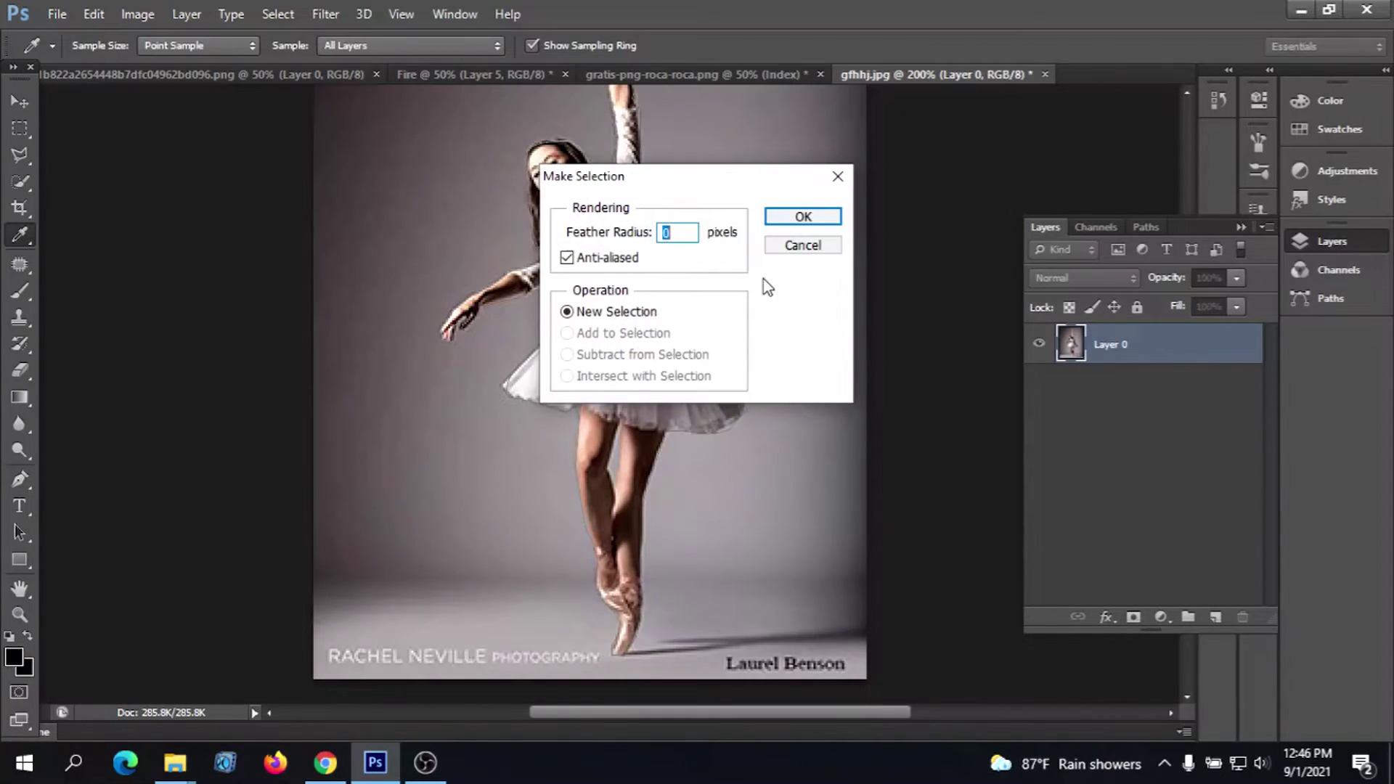
left_click(803, 216)
left_click(17, 104)
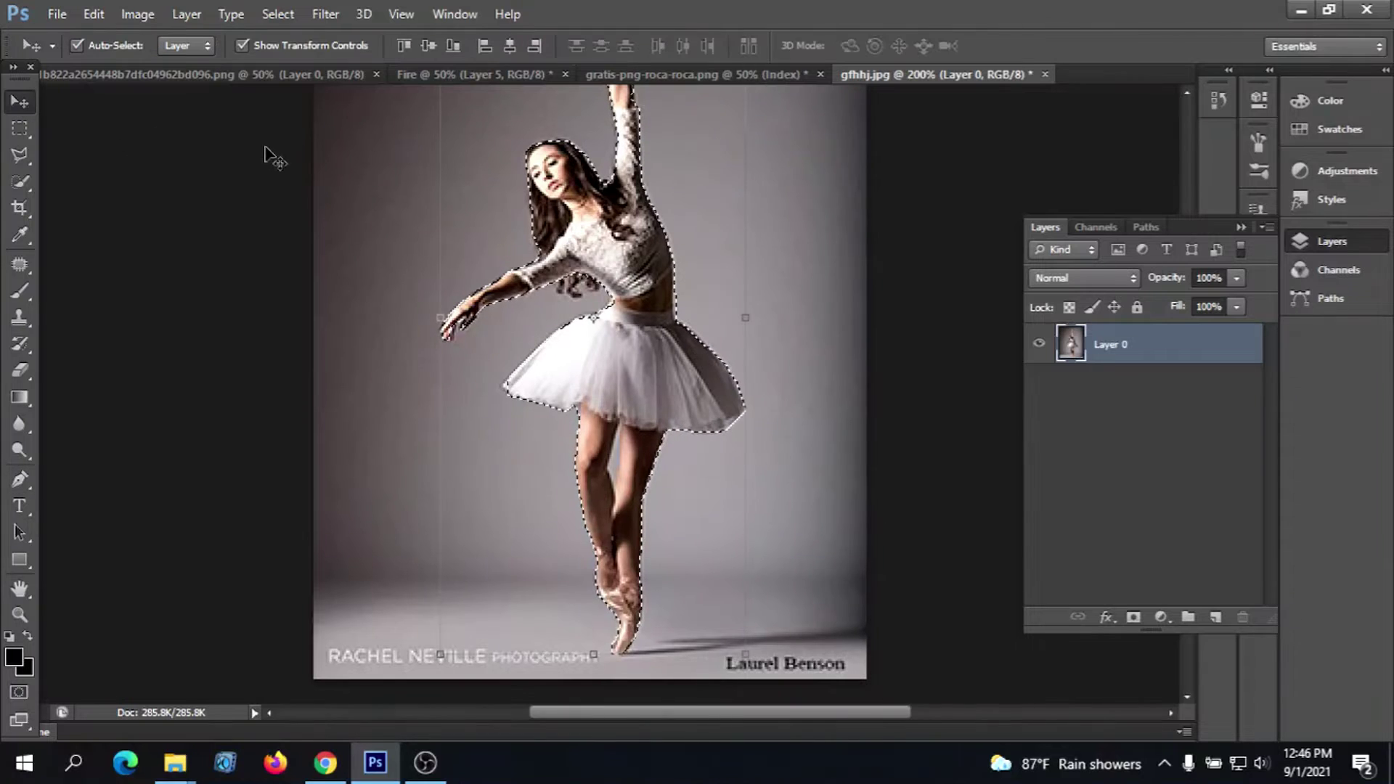
key("ctrl+minus")
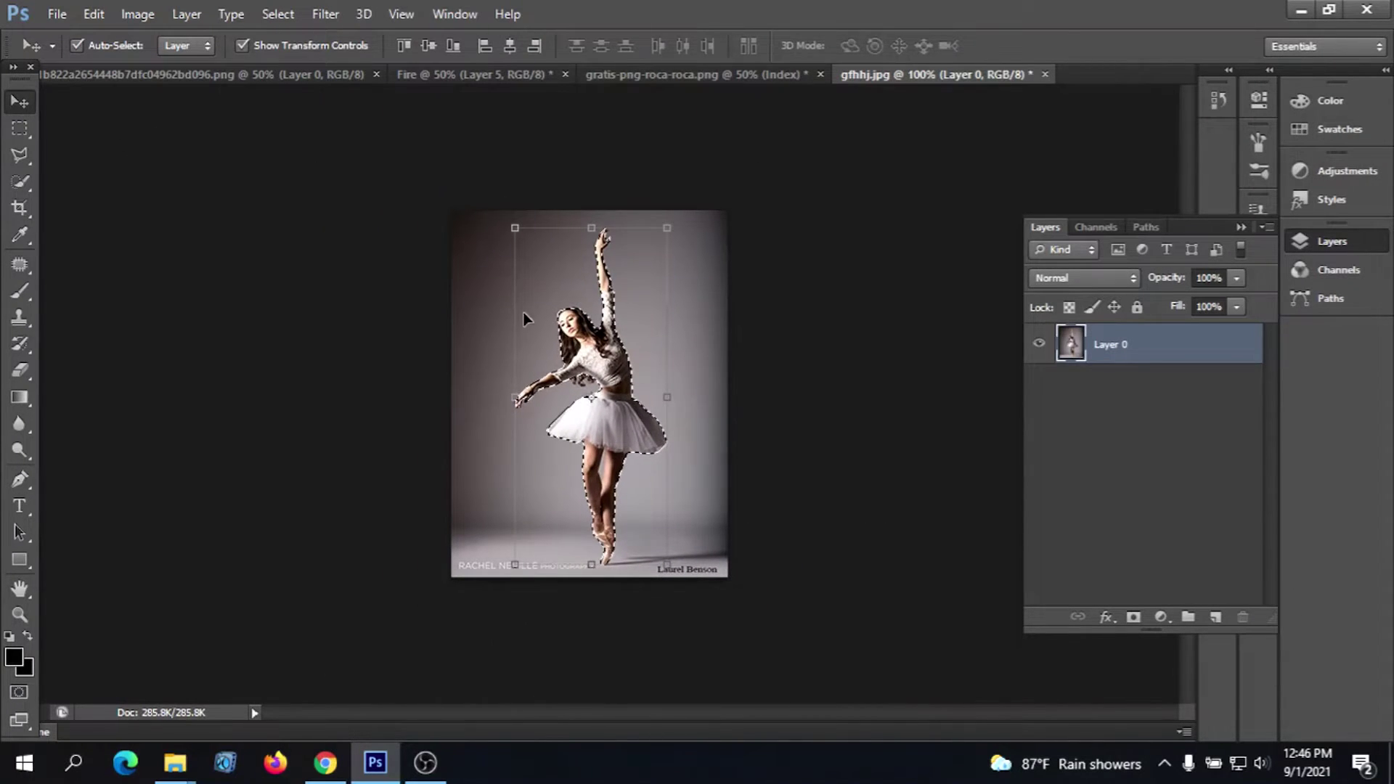
Drag the selected dancer into the Fire composite and place her on the rock
left_click_drag(610, 447, 487, 47)
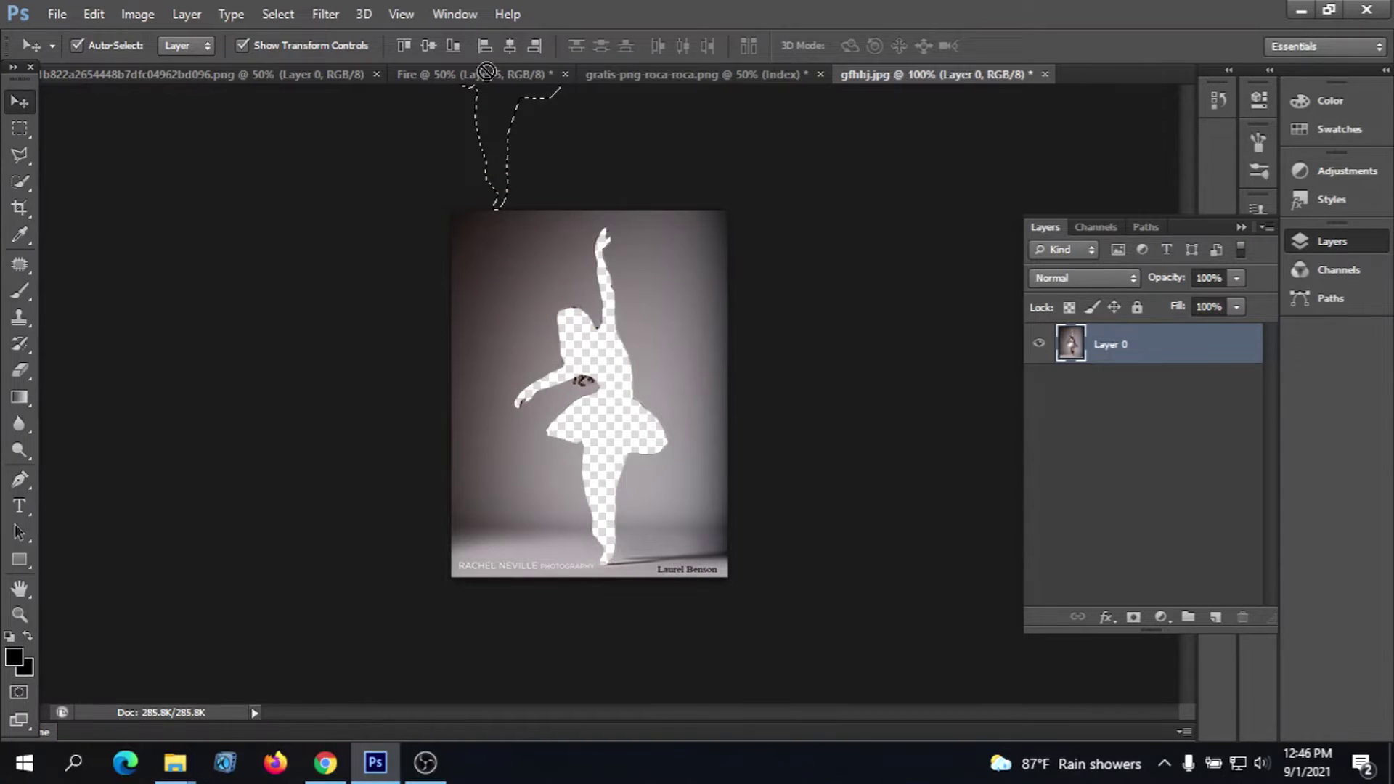
mouse_move(487, 46)
left_mouse_down()
mouse_move(586, 323)
mouse_move(581, 397)
left_mouse_up()
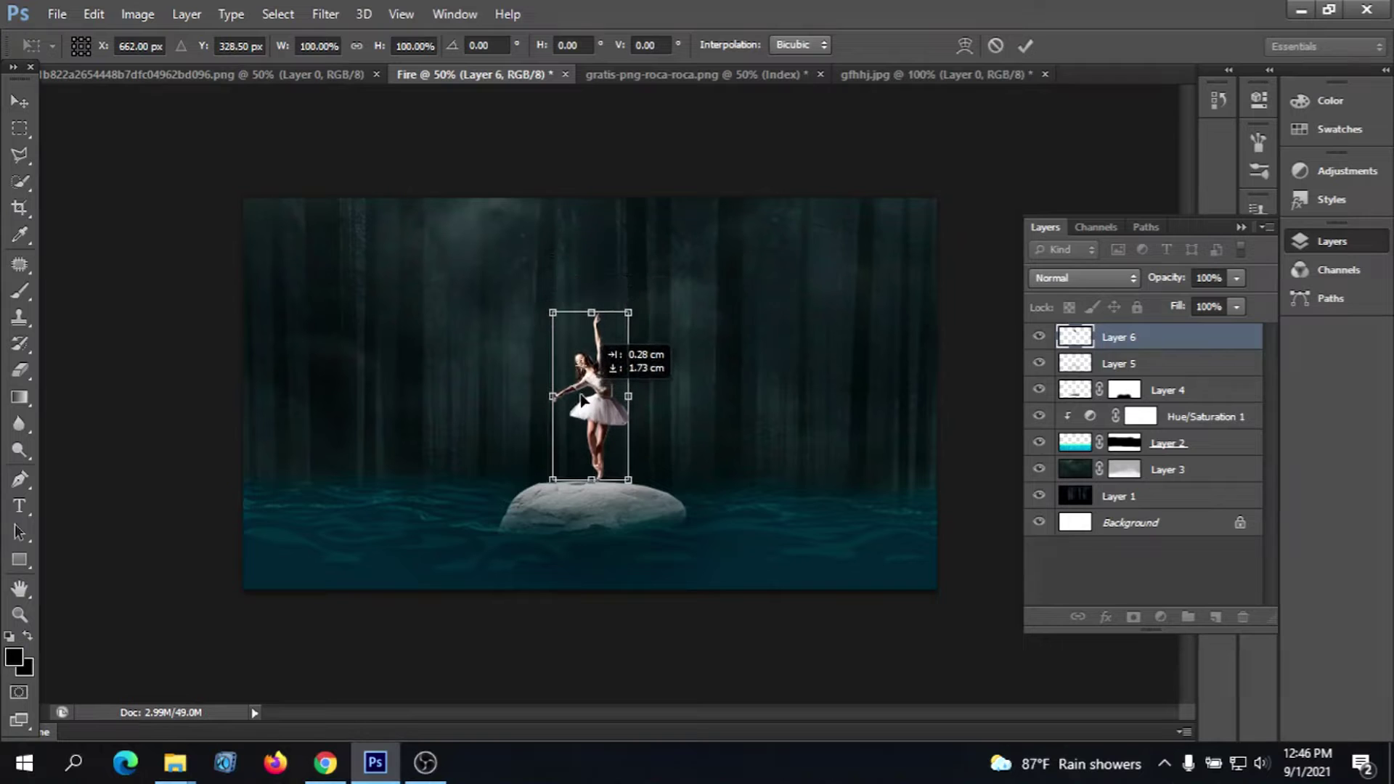
left_click(1025, 46)
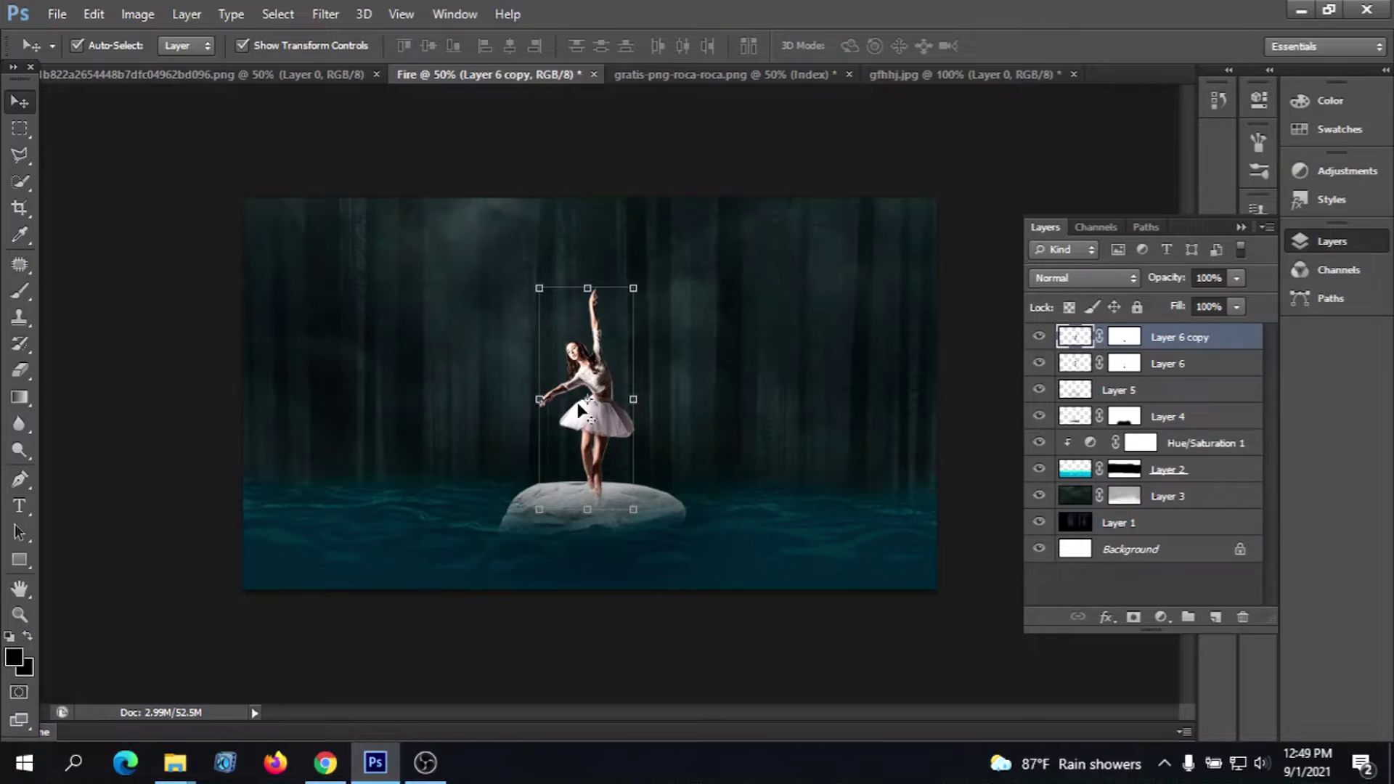
Narrow the Layer 6 copy to about 75% width and flip it upside down below the rock
left_click_drag(538, 288, 543, 304)
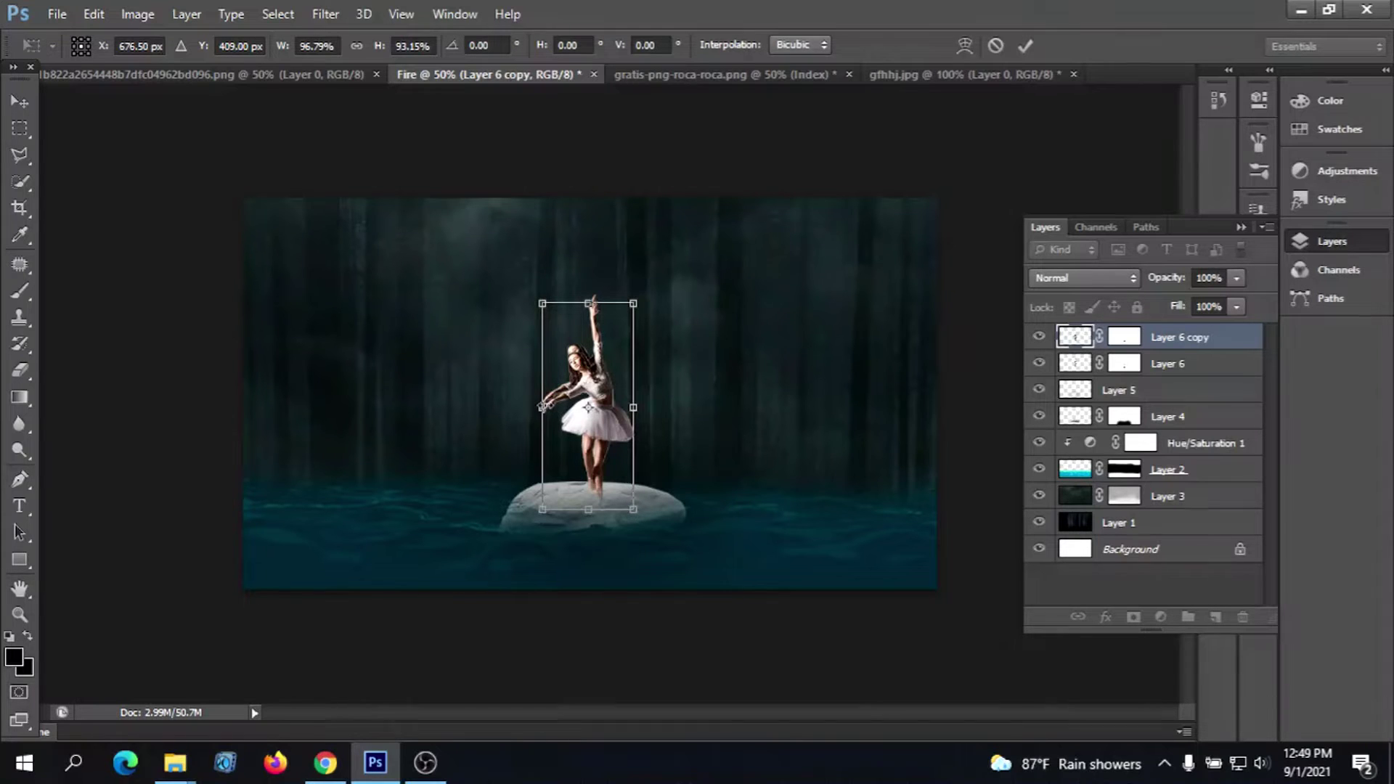
left_click_drag(542, 407, 553, 407)
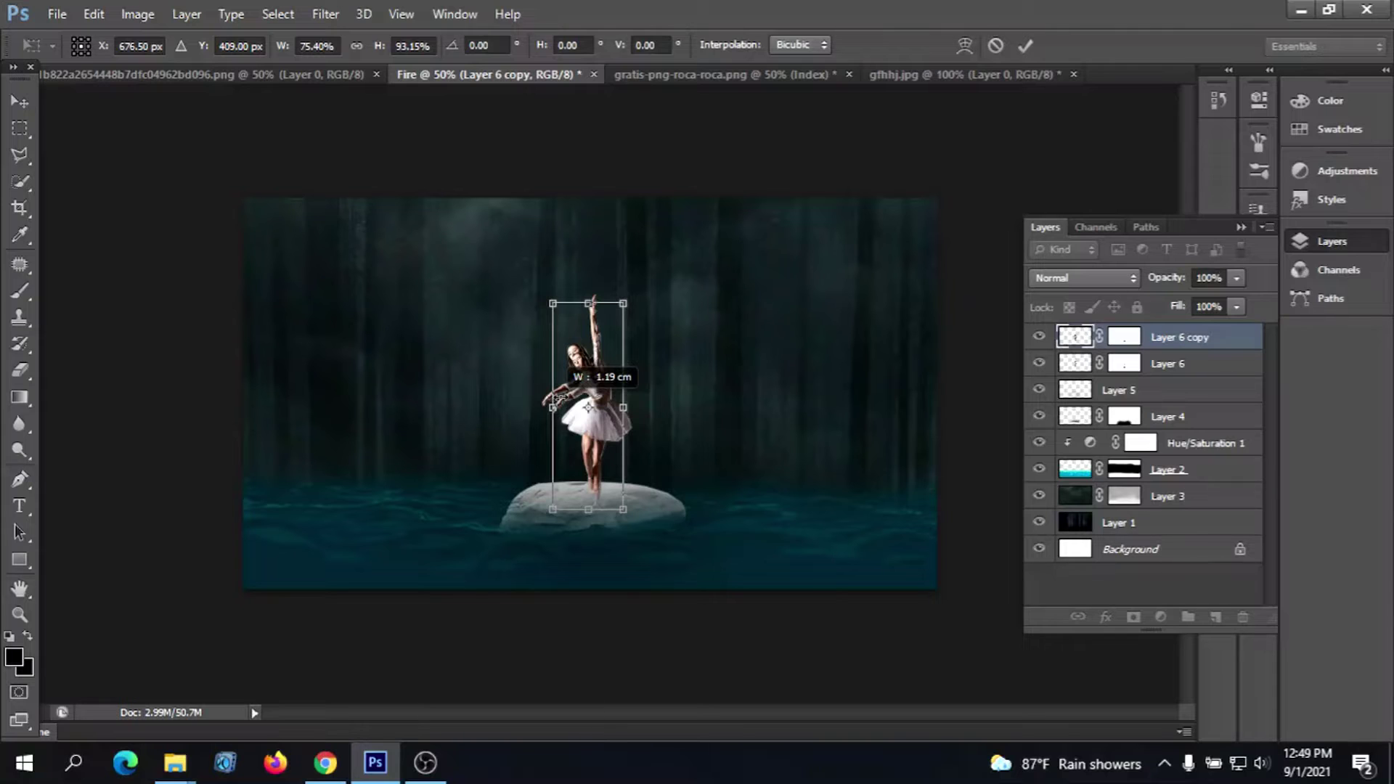
left_click_drag(559, 397, 559, 398)
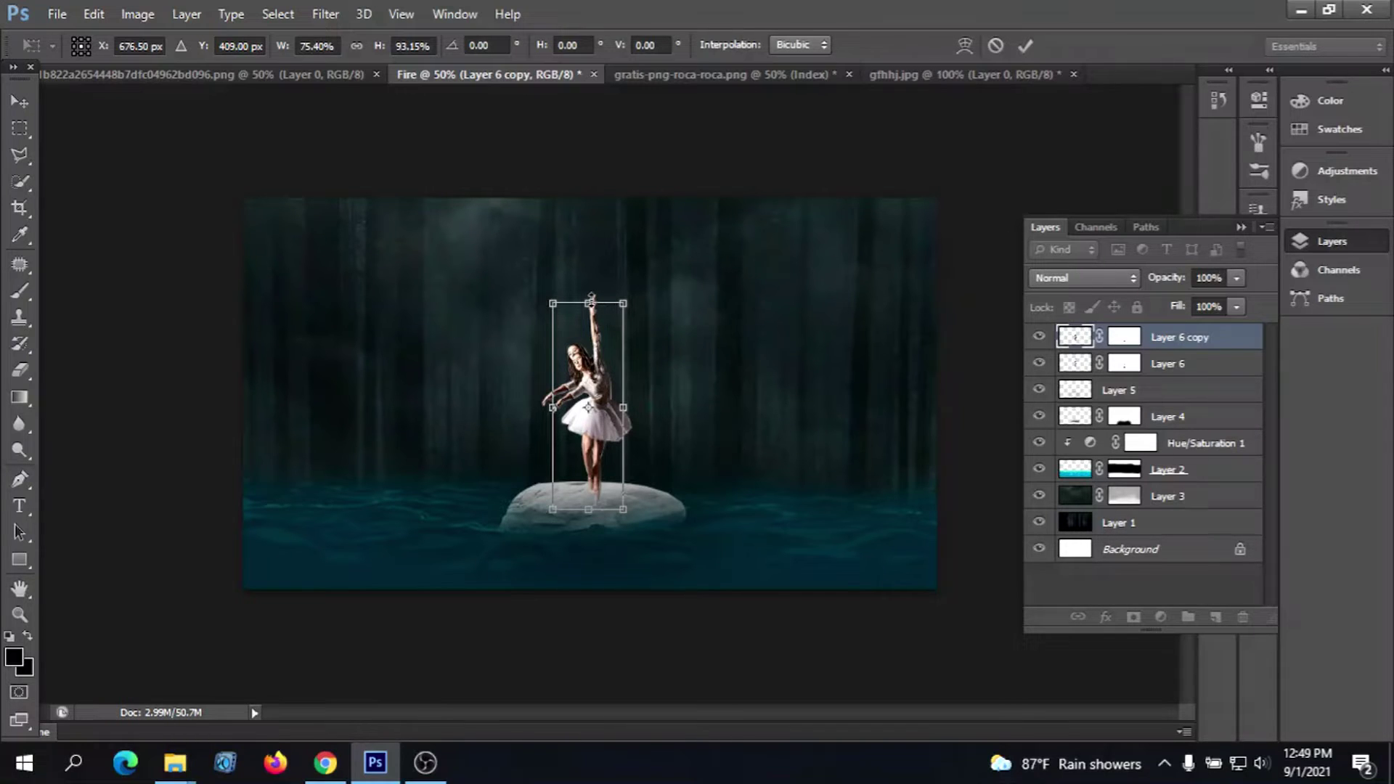
mouse_move(590, 298)
left_mouse_down()
mouse_move(583, 551)
mouse_move(608, 629)
left_mouse_up()
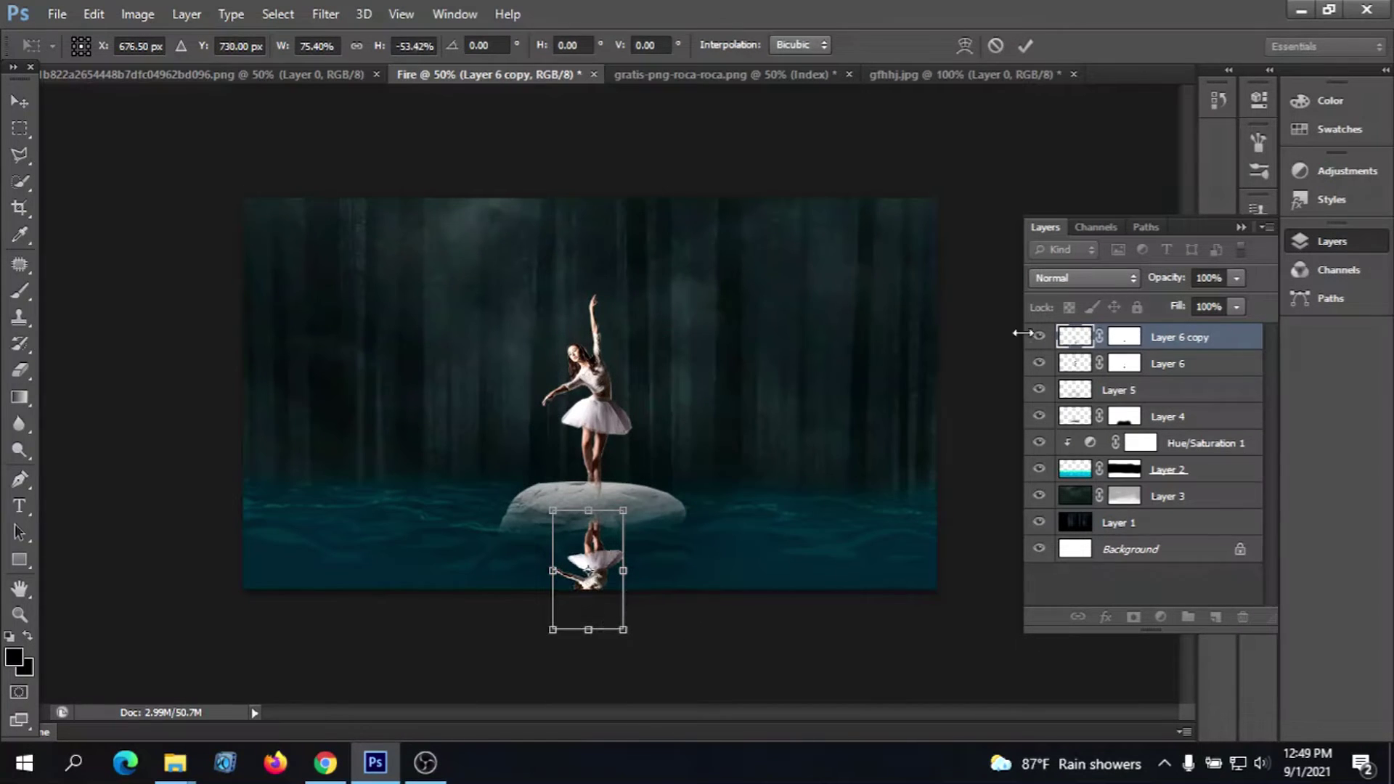
left_click(1026, 47)
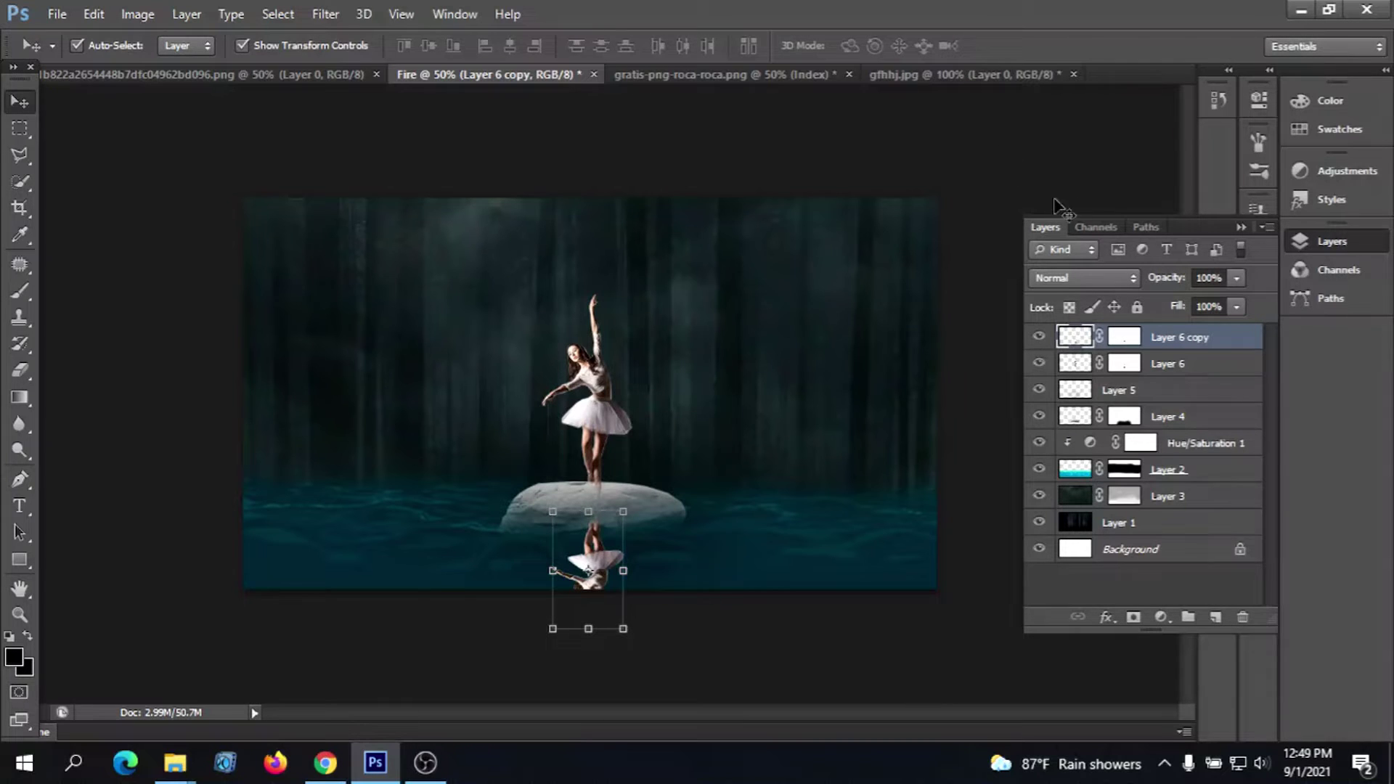
Lower the reflection layer's opacity to 68%
left_click(1236, 279)
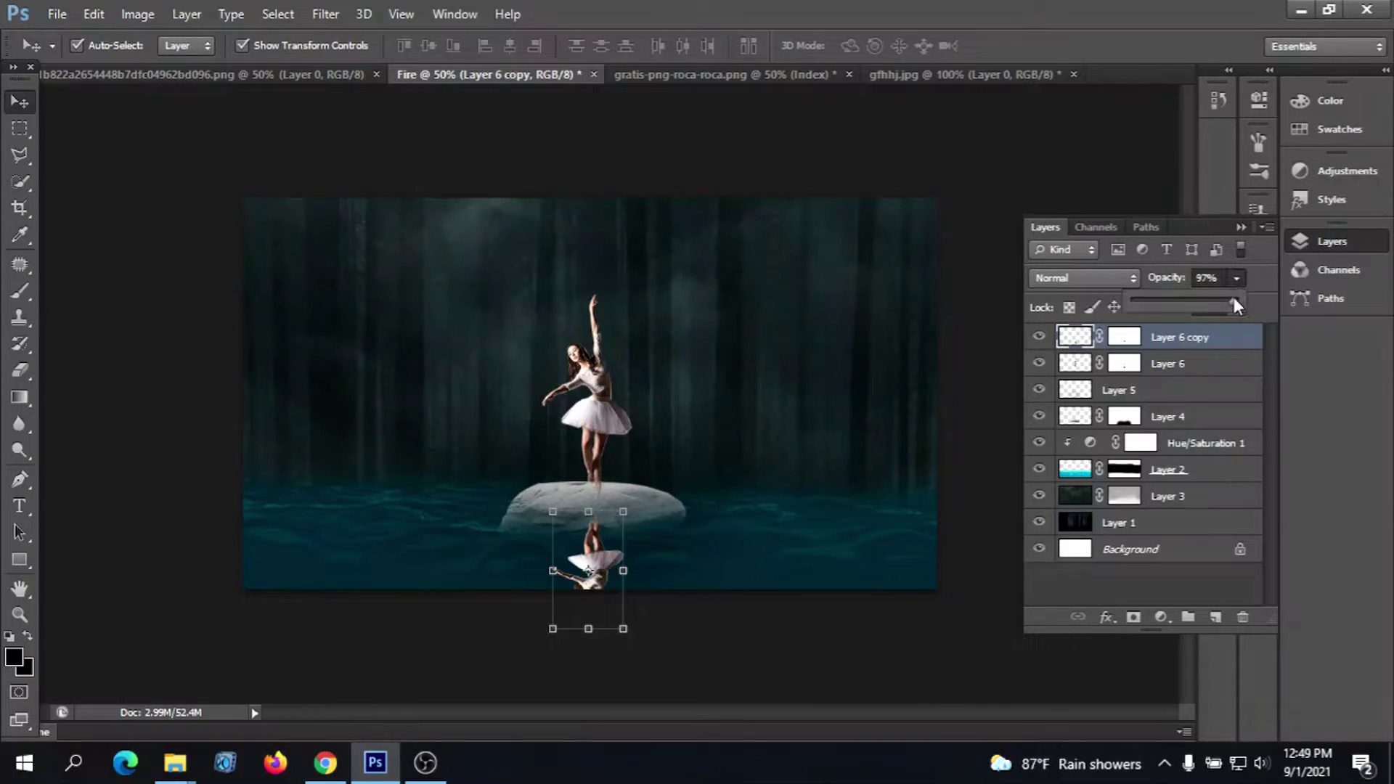
left_click_drag(1235, 299, 1214, 308)
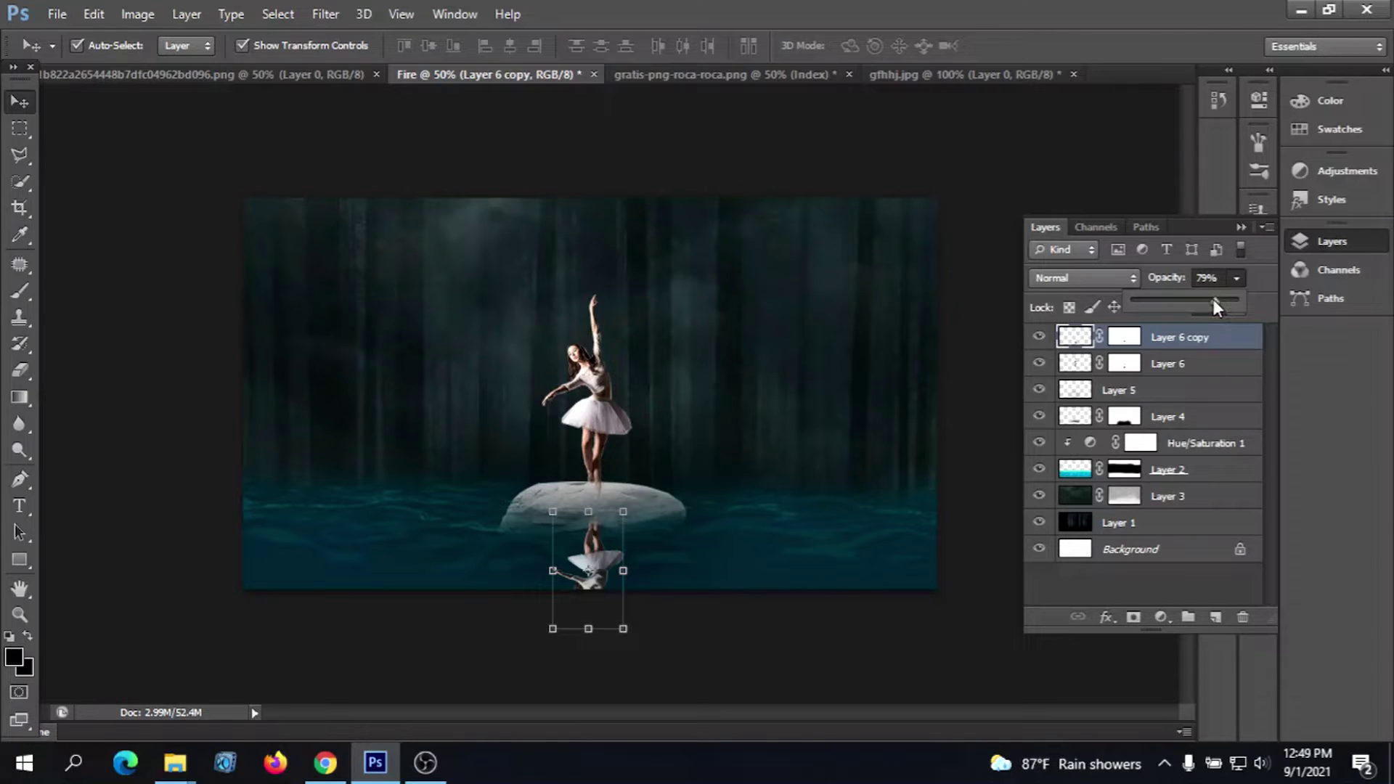
left_click_drag(1213, 299, 1201, 298)
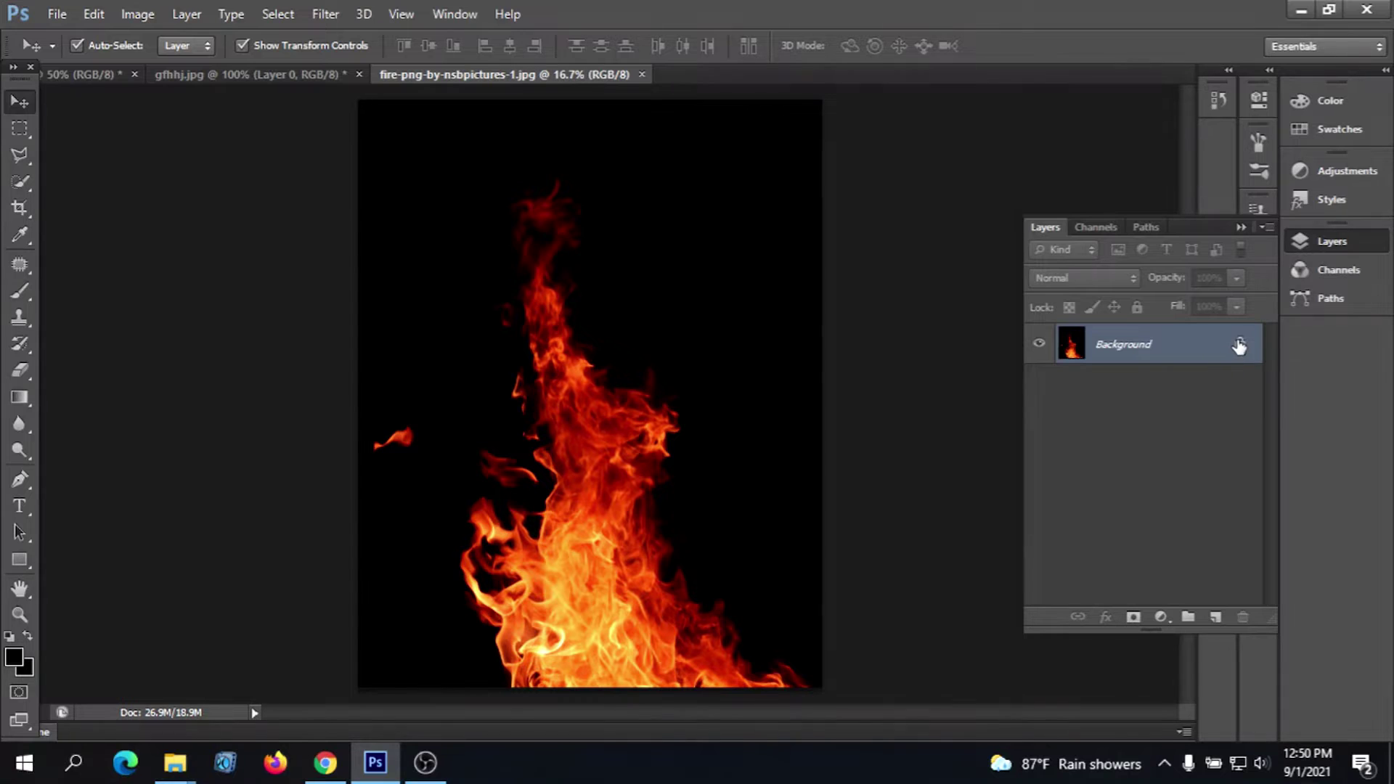
Convert the fire photo's background to Layer 0 and drag it into the ballerina composite
double_click(1238, 346)
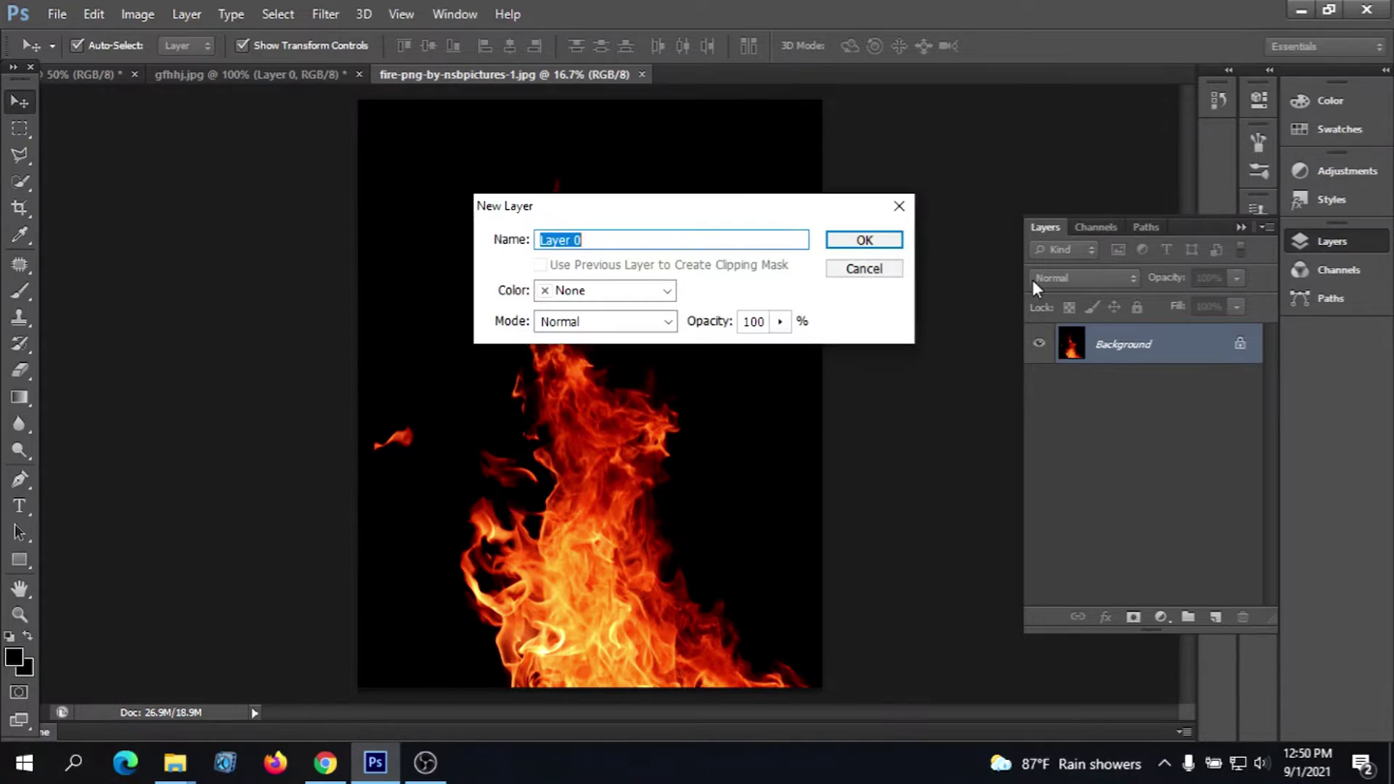
left_click(887, 243)
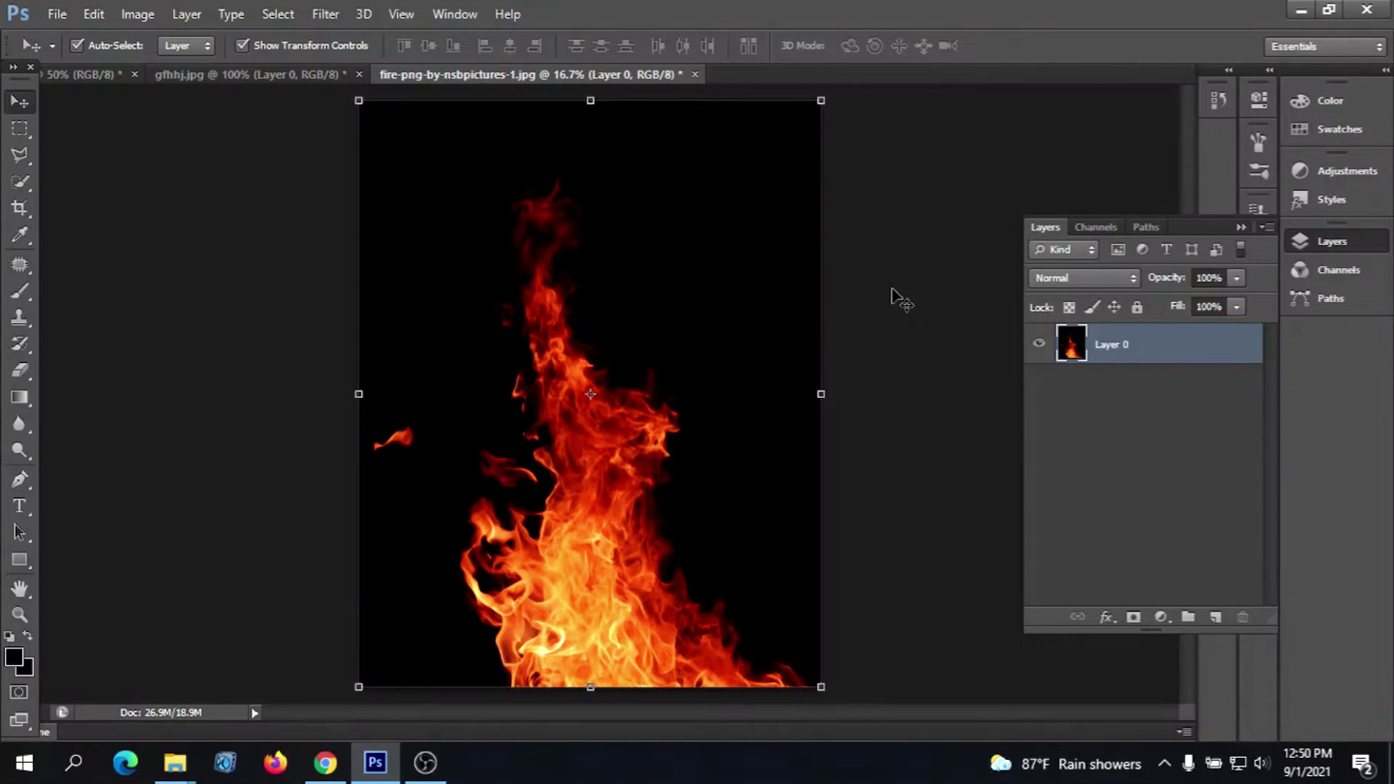
key("ctrl+minus")
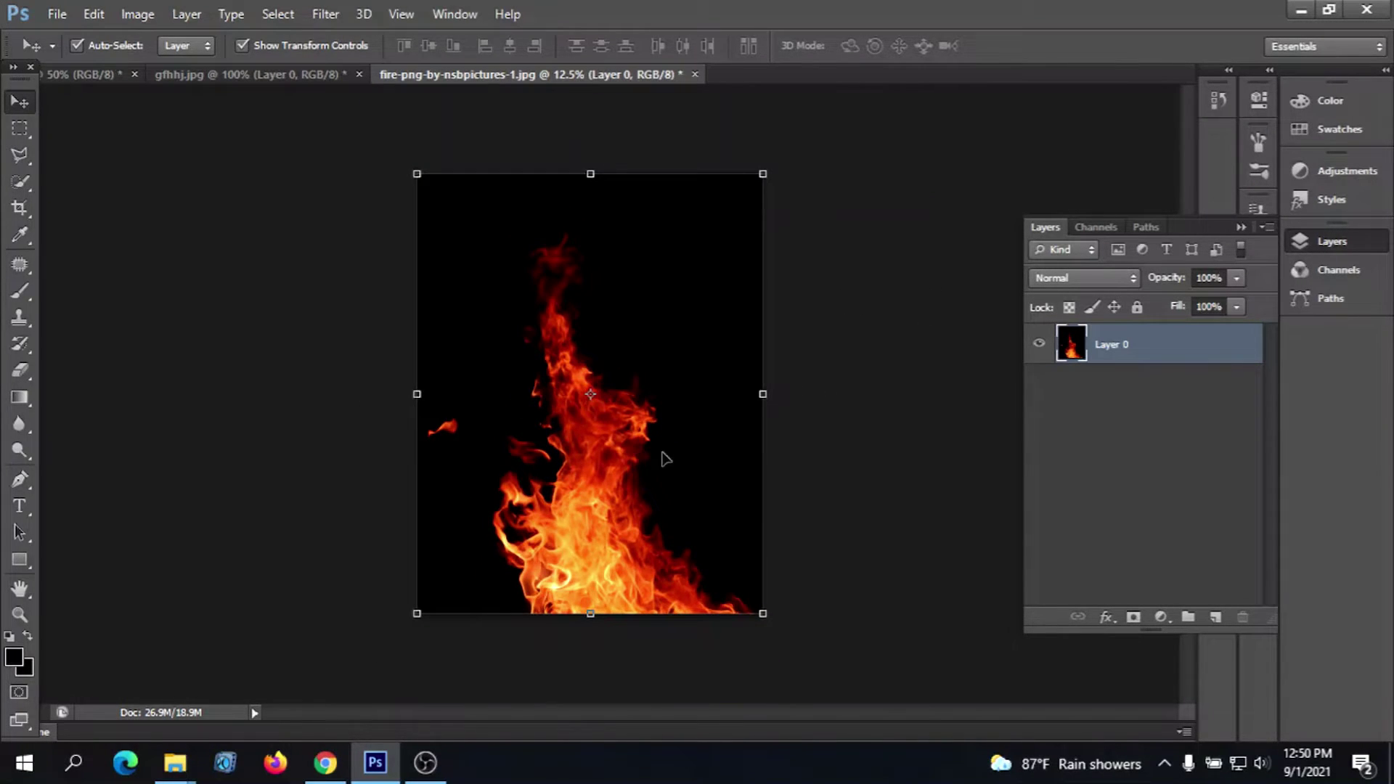
mouse_move(665, 462)
left_mouse_down()
mouse_move(105, 80)
mouse_move(503, 350)
left_mouse_up()
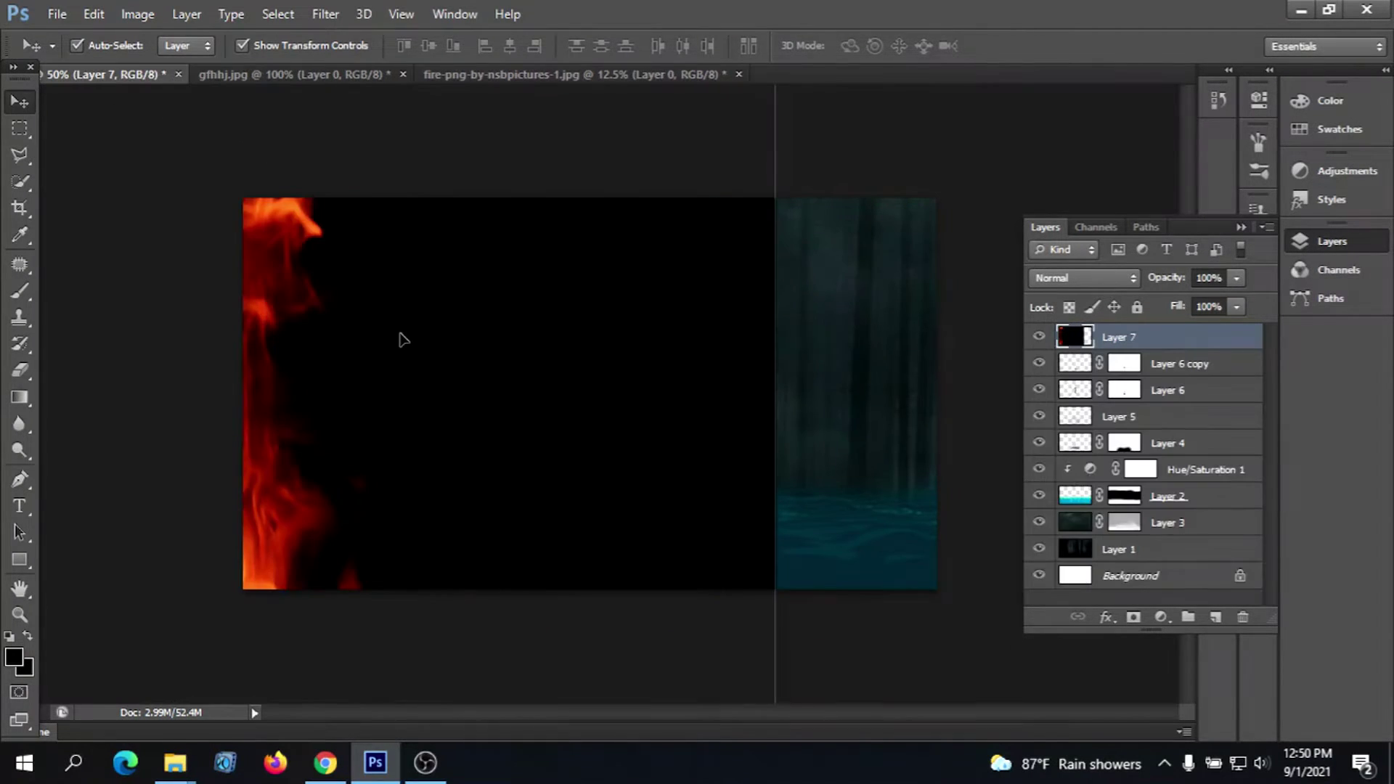
left_click_drag(405, 341, 576, 273)
left_click_drag(702, 468, 762, 486)
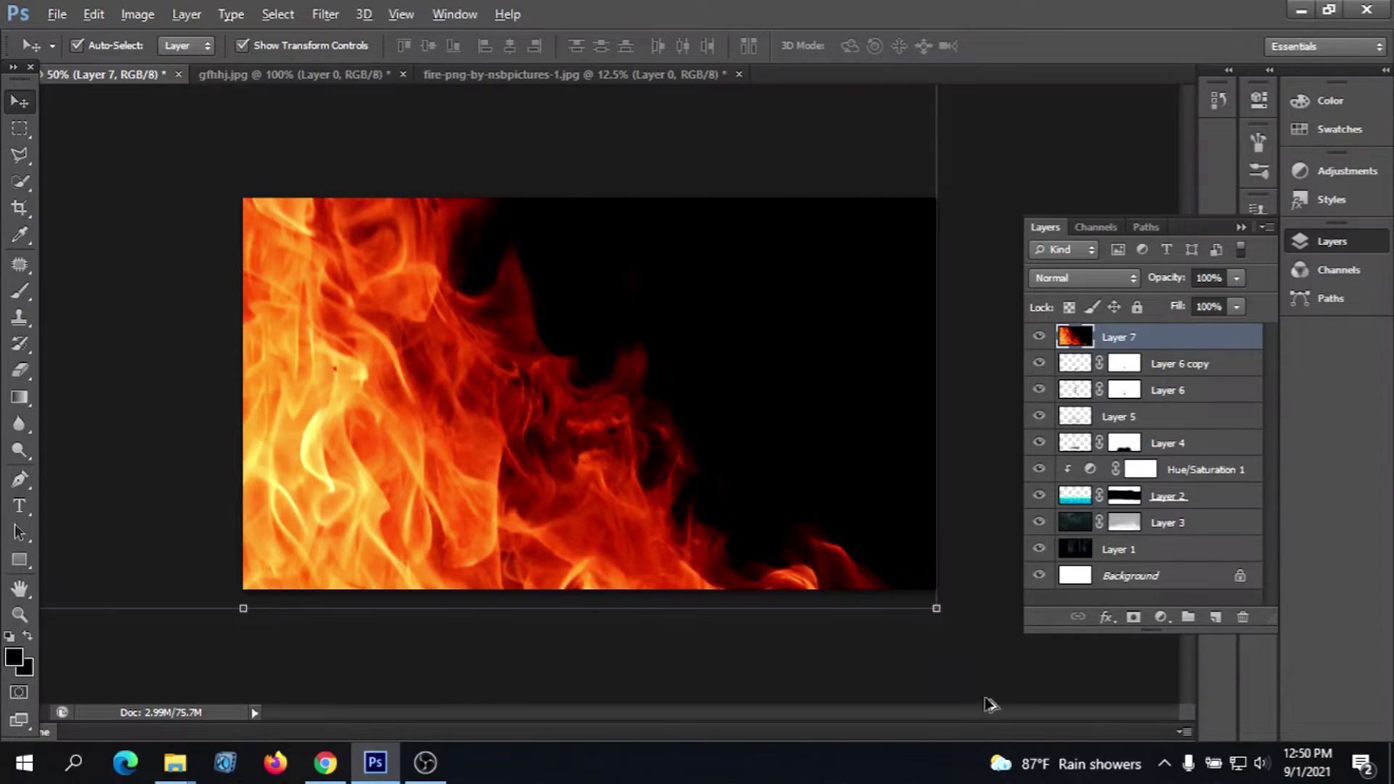
Scale the fire down to about a fifth and place it over the rock and water
mouse_move(935, 609)
left_mouse_down()
mouse_move(711, 436)
mouse_move(783, 535)
left_mouse_up()
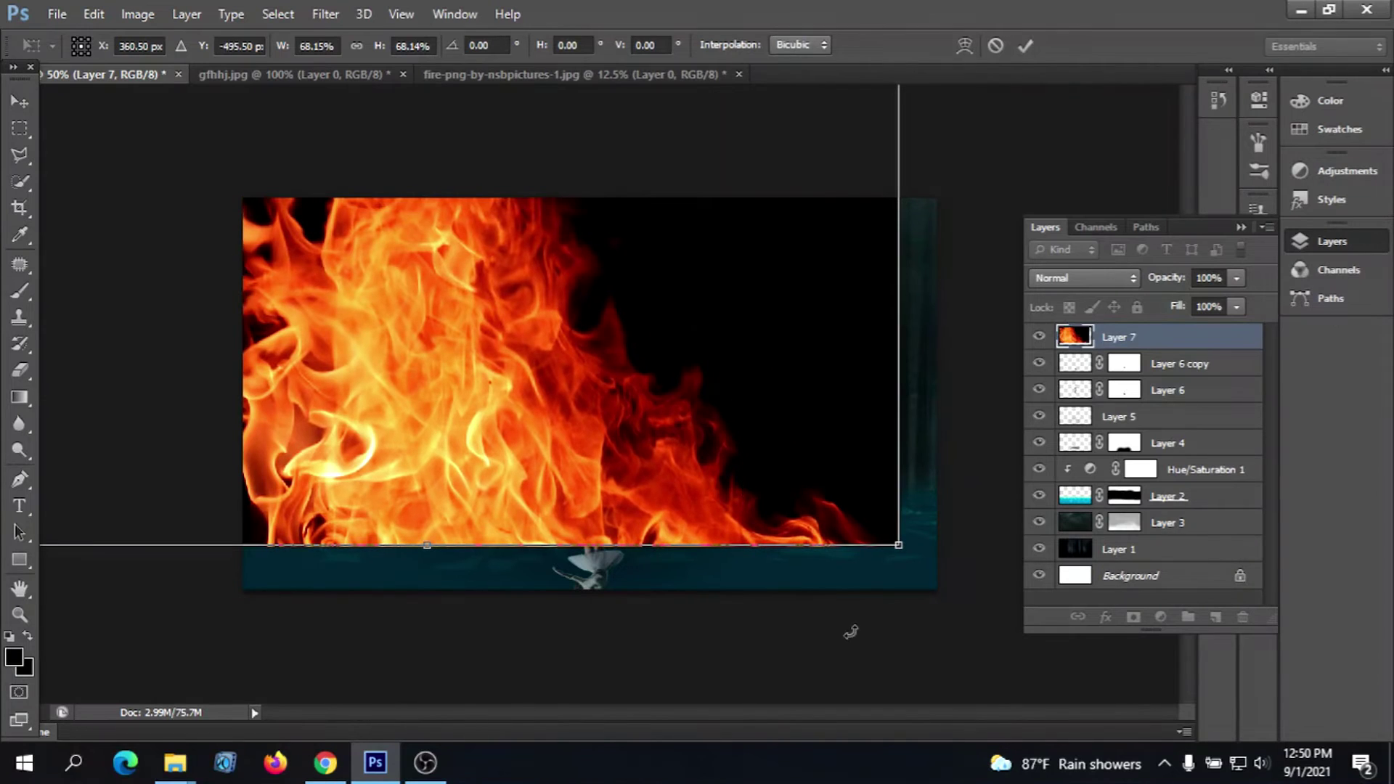
left_click_drag(891, 537, 739, 342)
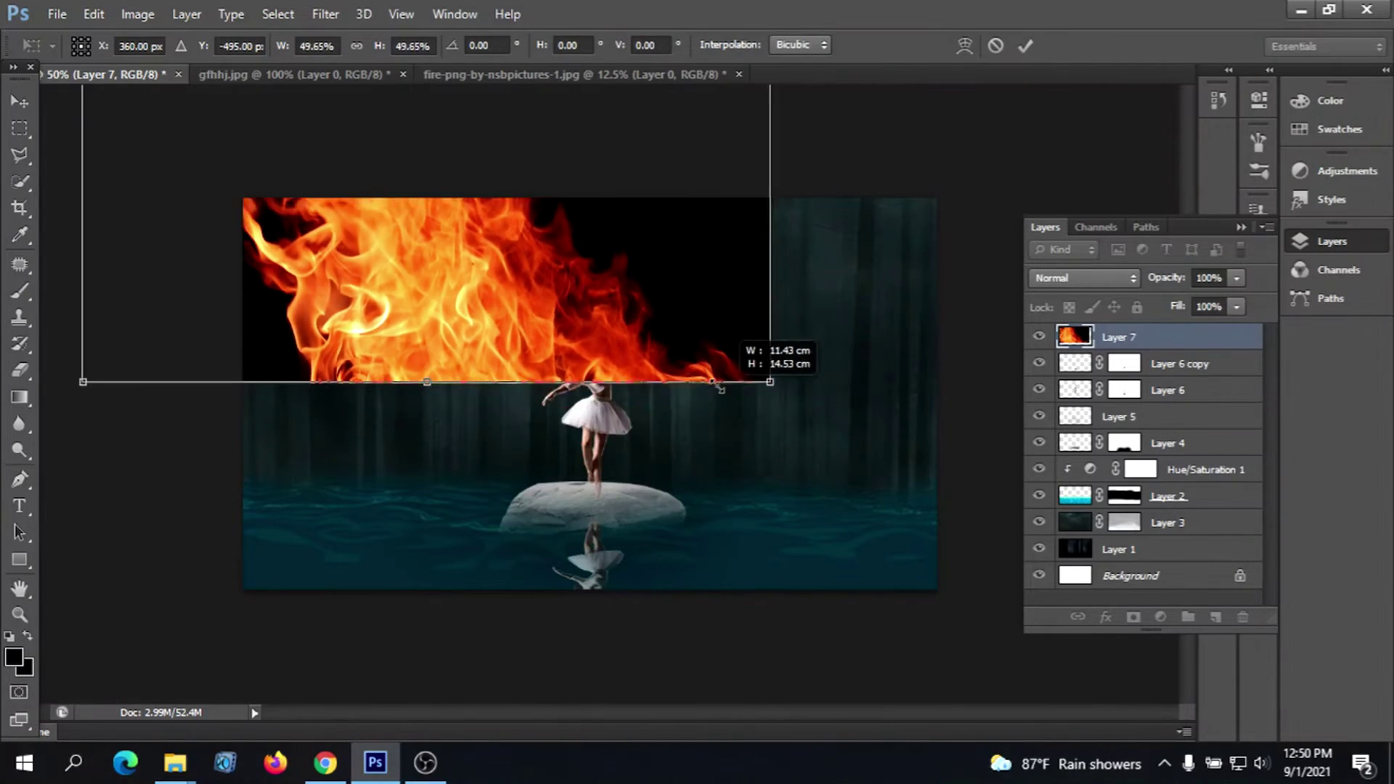
left_click_drag(607, 287, 771, 557)
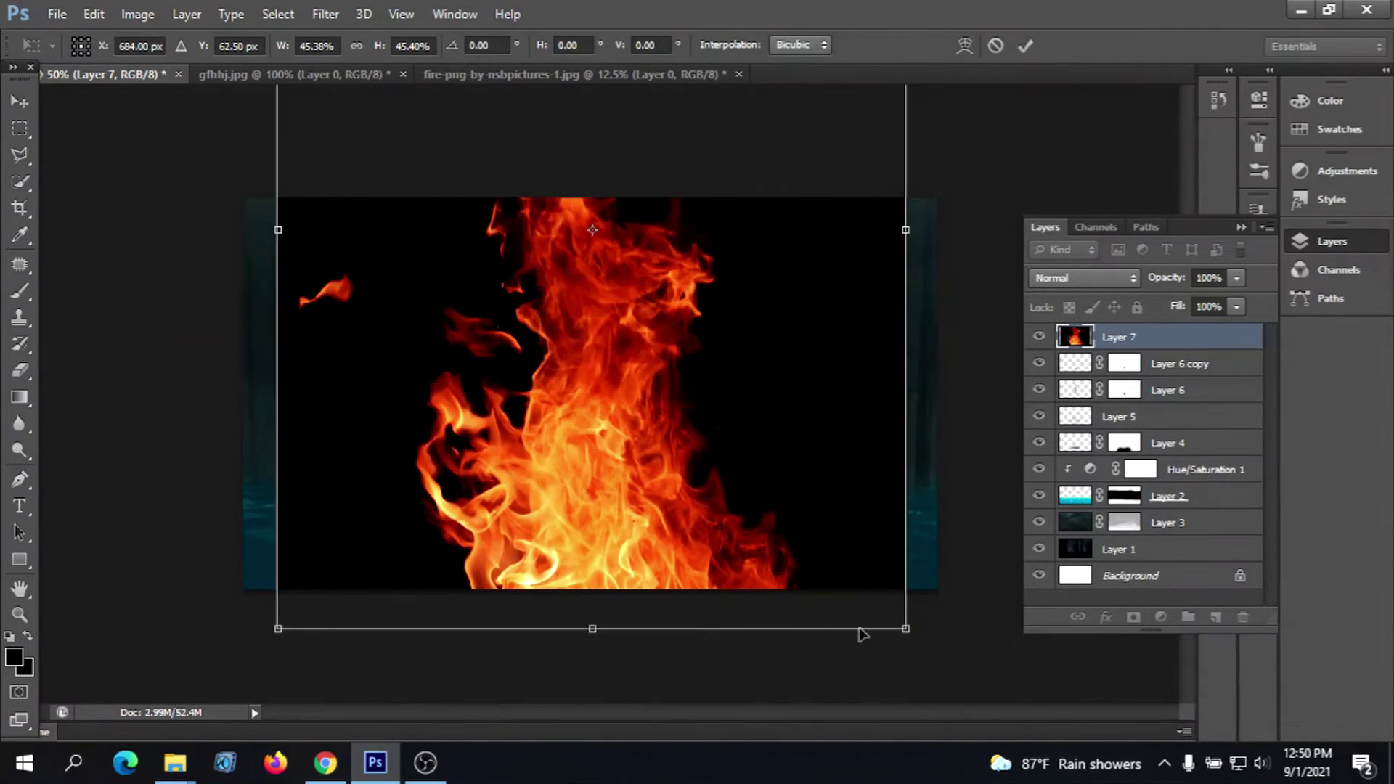
left_click_drag(905, 628, 760, 445)
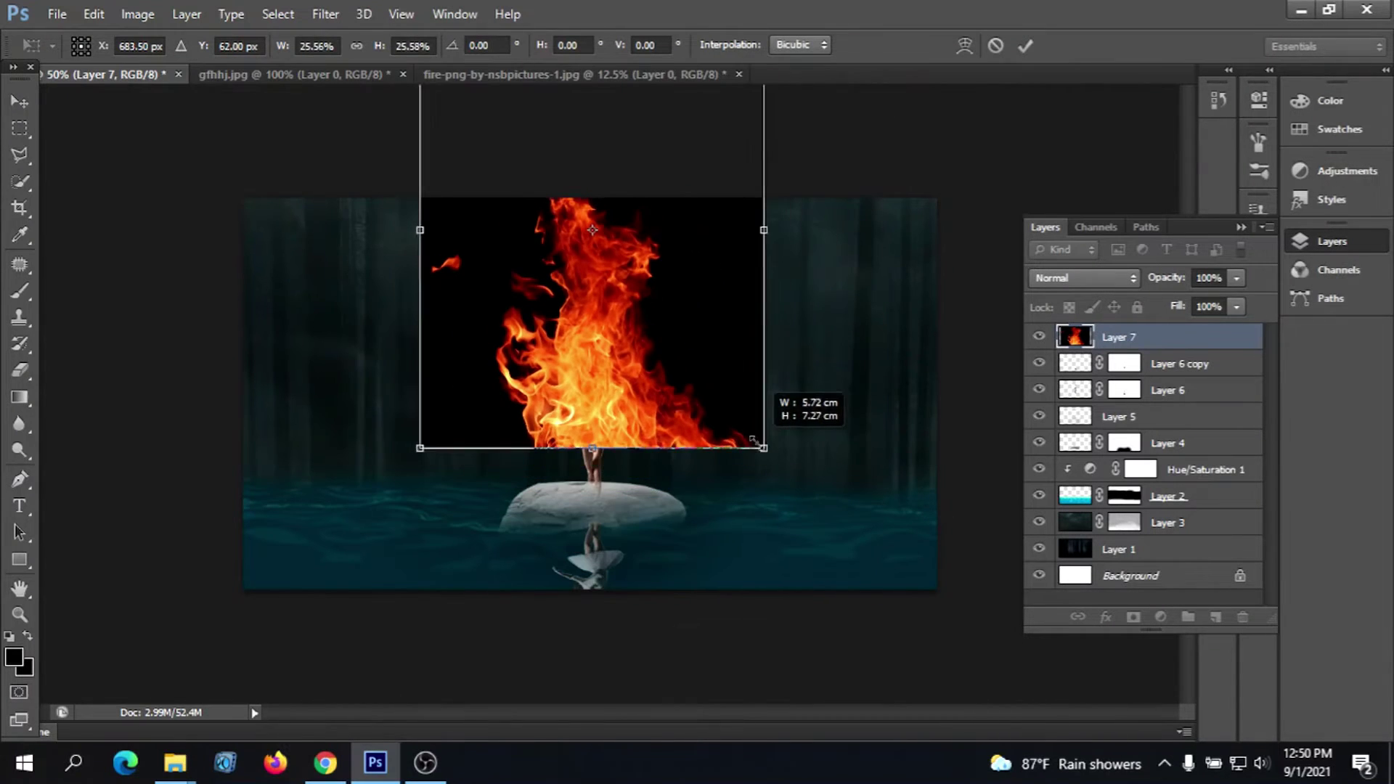
left_click_drag(685, 331, 769, 515)
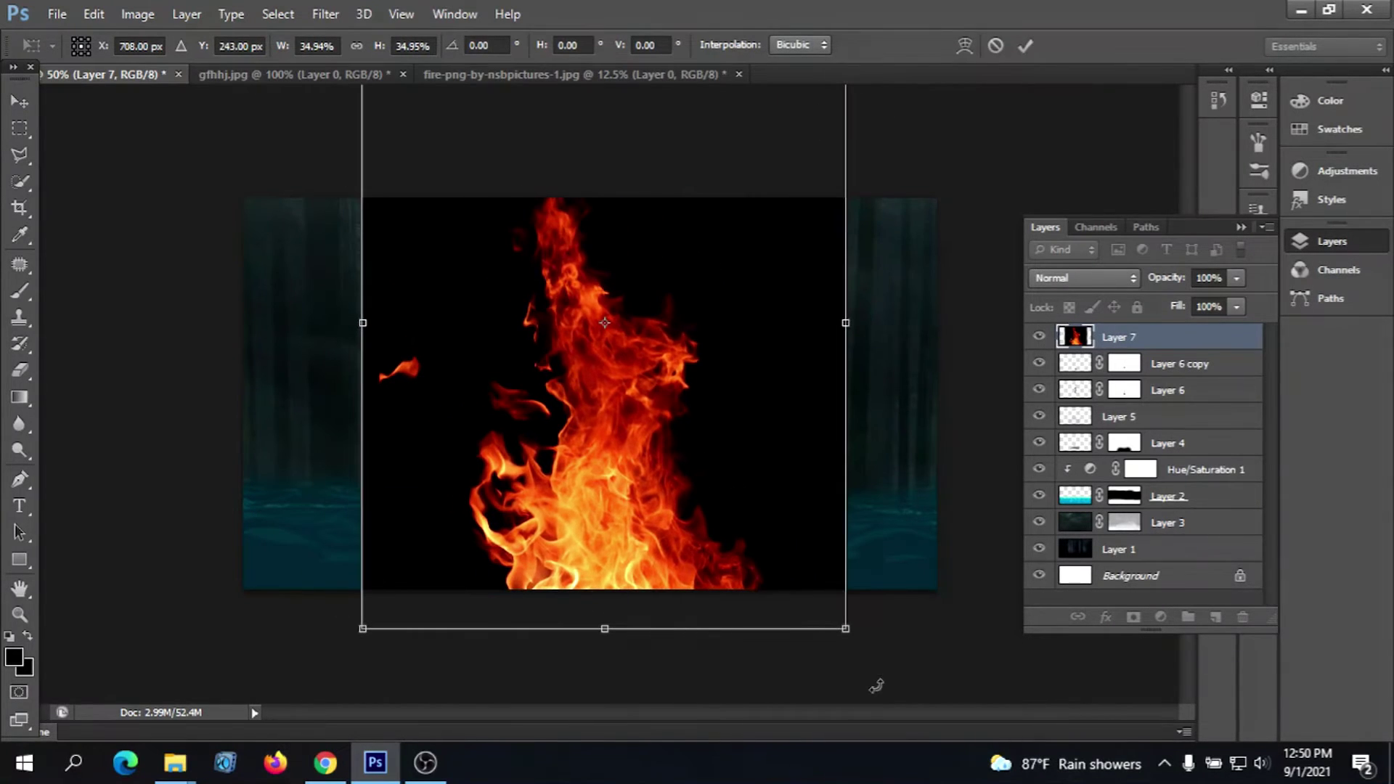
left_click_drag(846, 628, 756, 479)
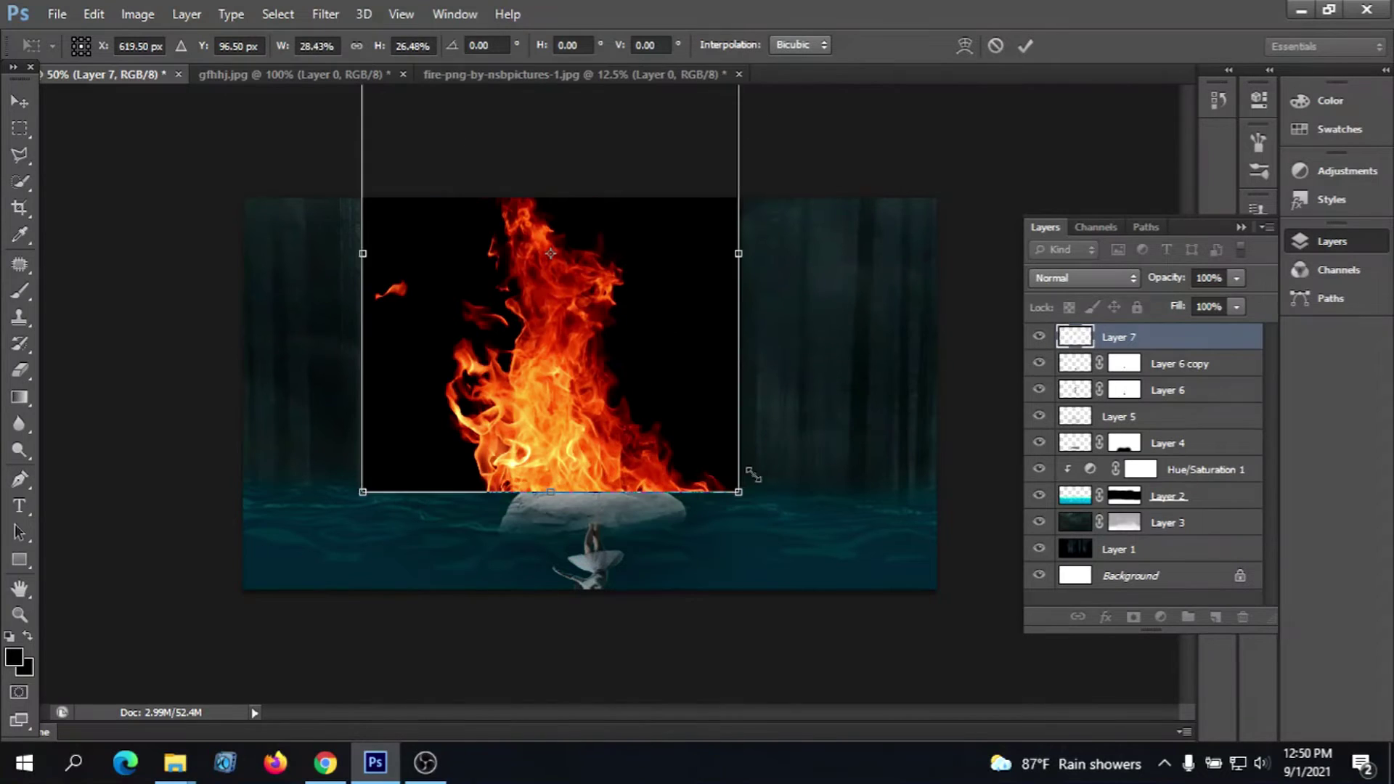
left_click_drag(638, 392, 774, 589)
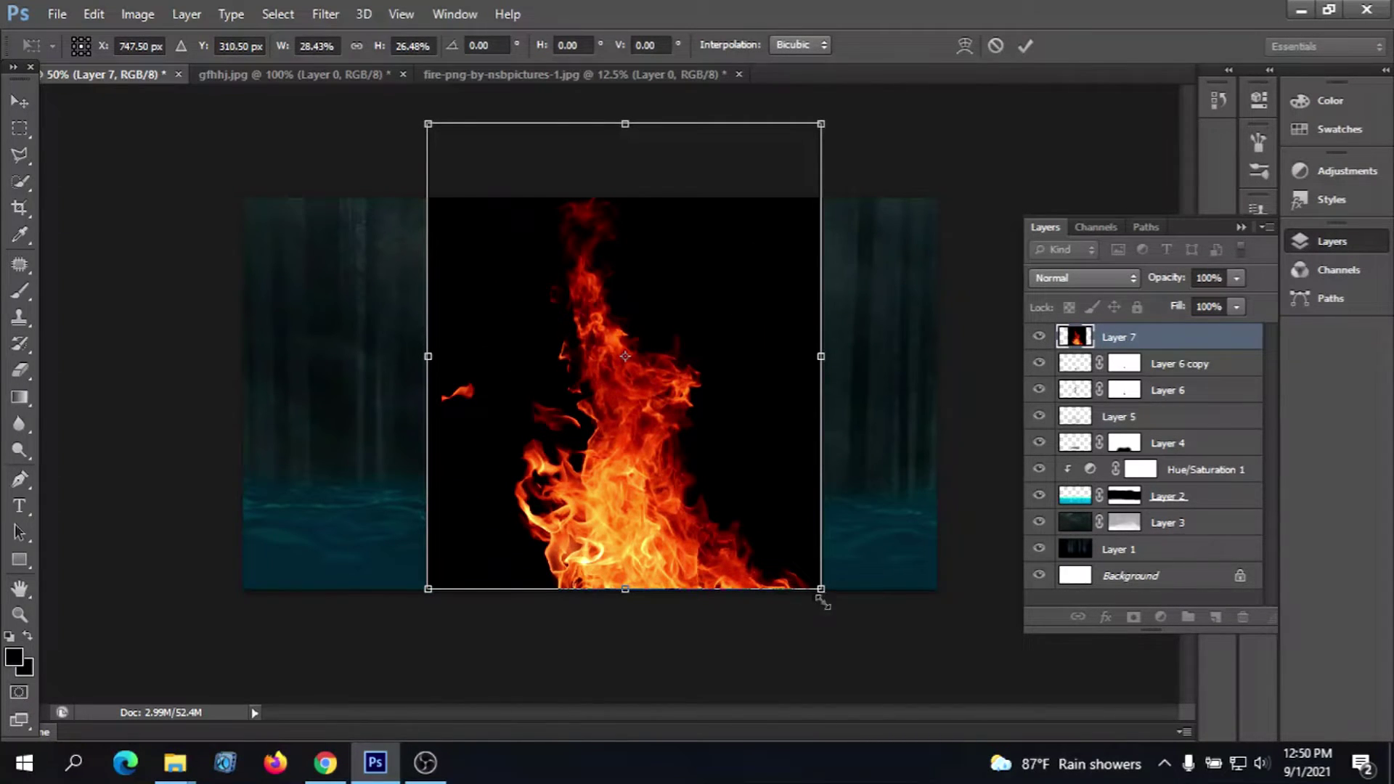
left_click_drag(823, 592, 785, 542)
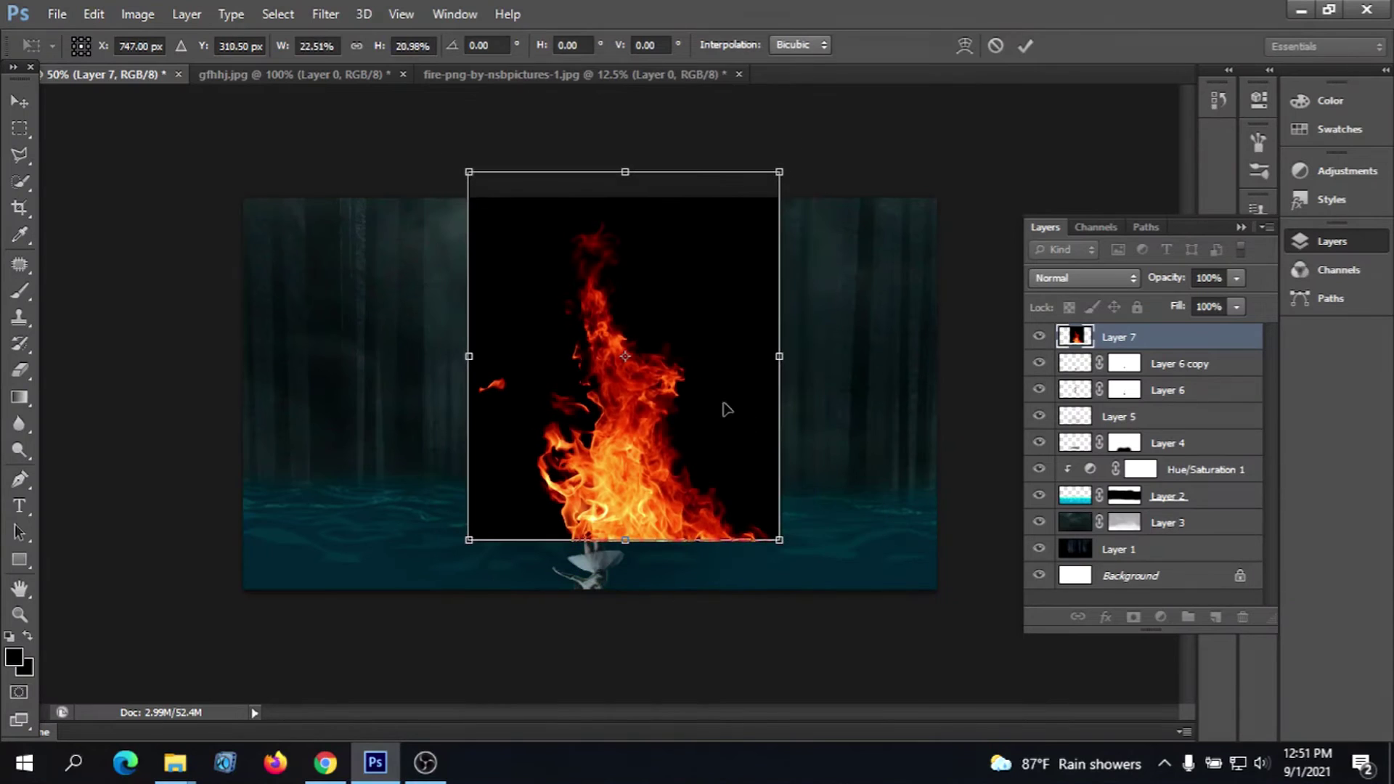
left_click_drag(726, 409, 735, 456)
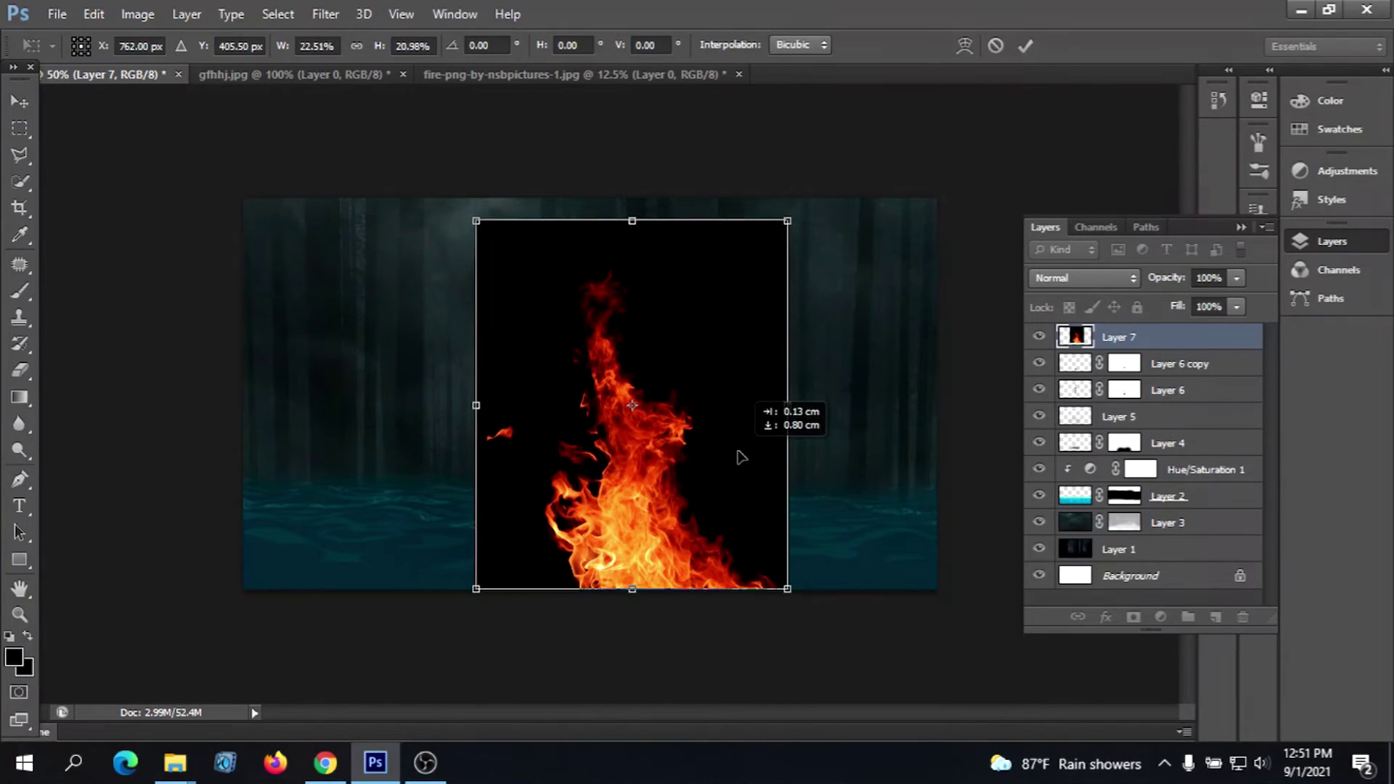
left_click(1024, 46)
Set Layer 7 to Screen blend mode and shrink it to a small flame at the stone's left edge
left_click(1131, 276)
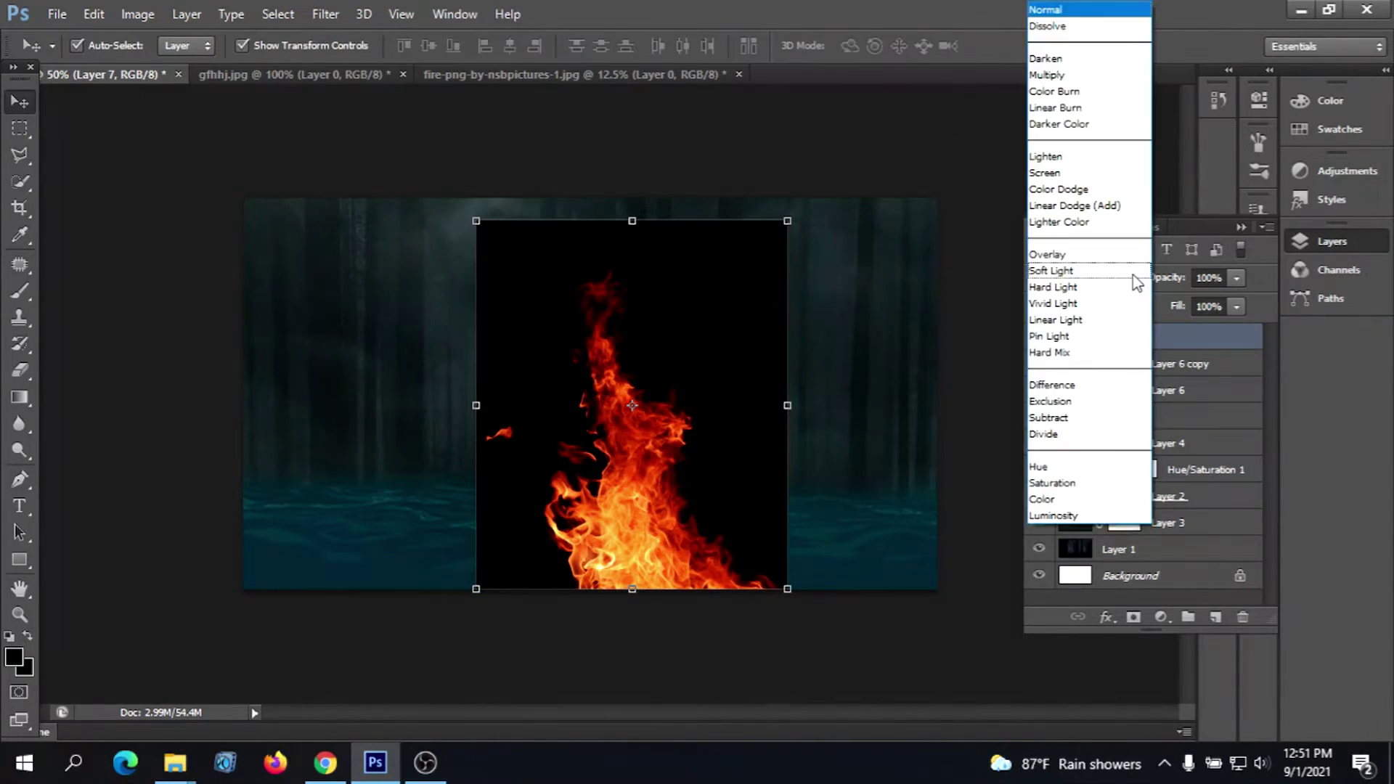
left_click(1080, 174)
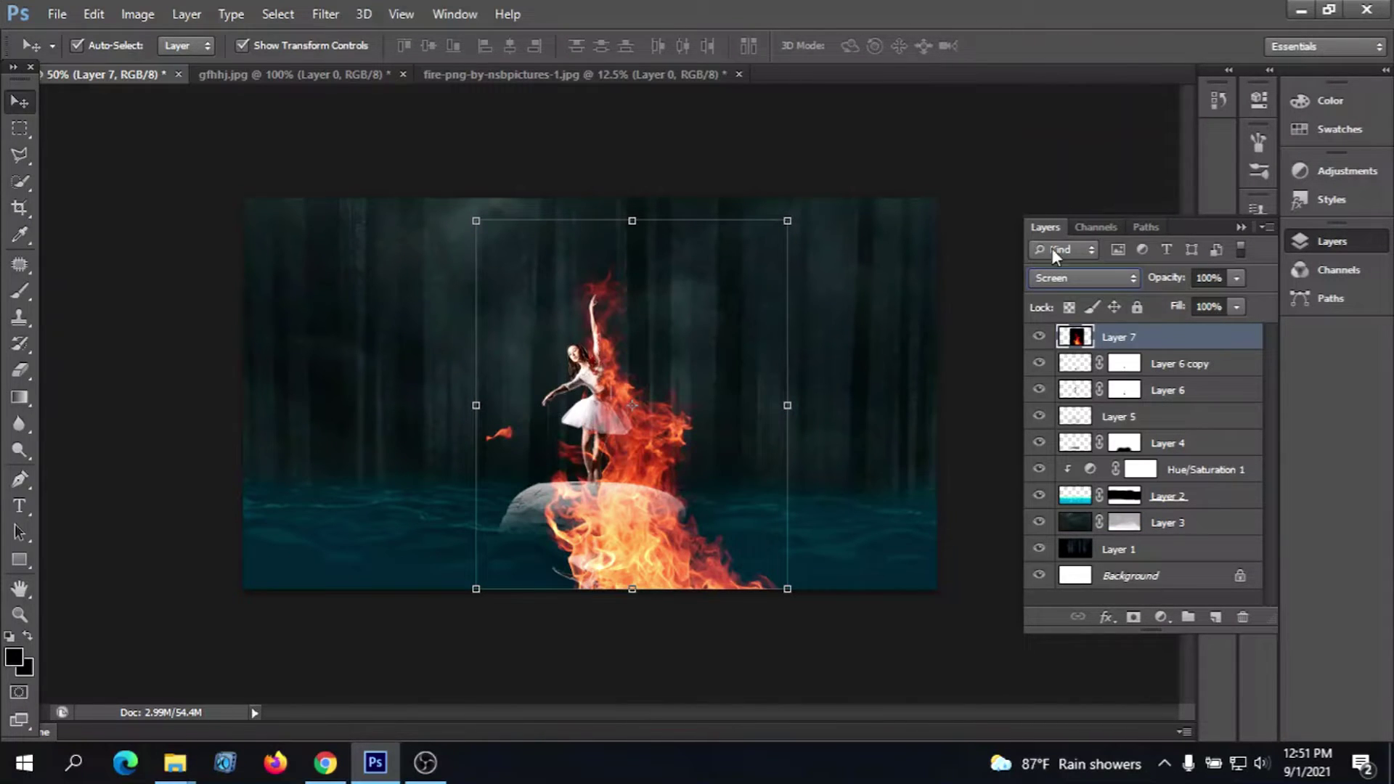
left_click_drag(656, 559, 629, 534)
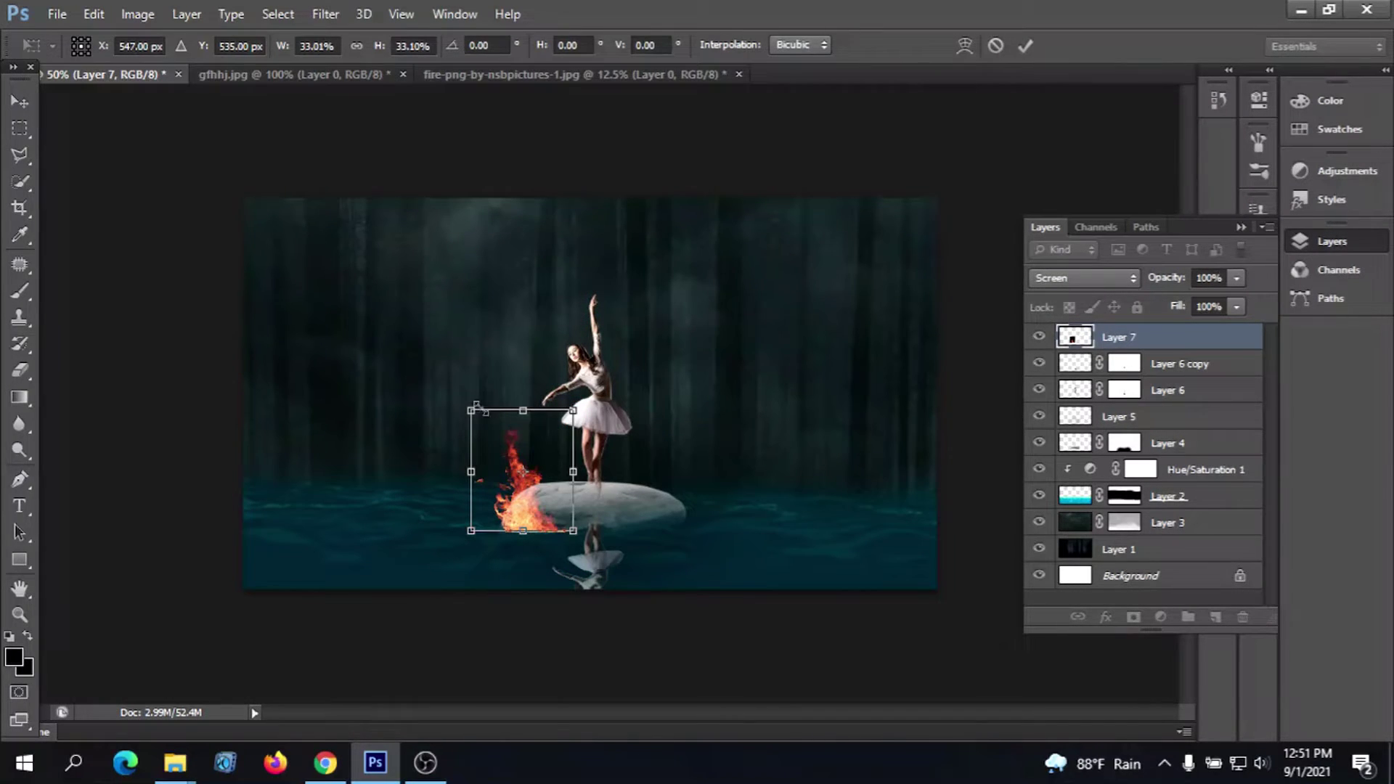
left_click_drag(471, 411, 481, 423)
left_click_drag(513, 497, 504, 501)
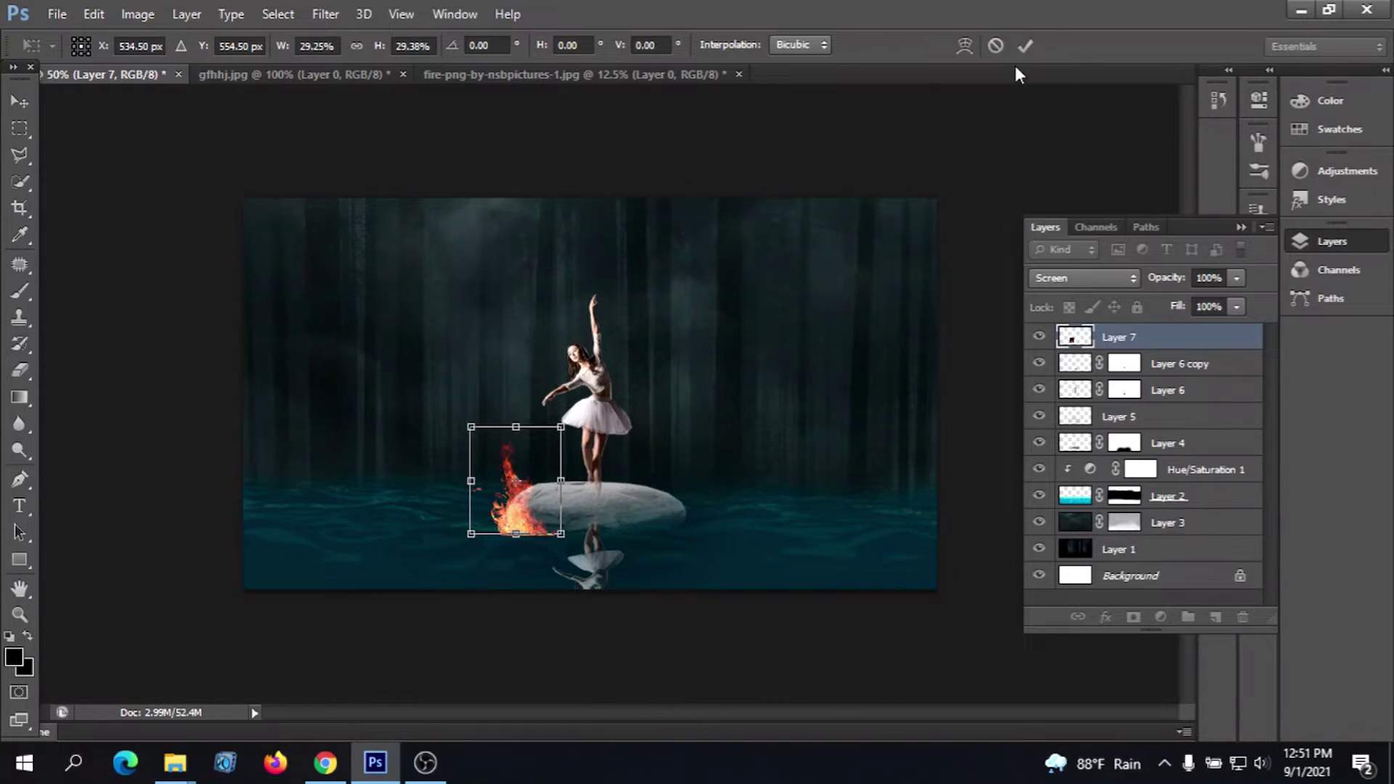
left_click(1025, 45)
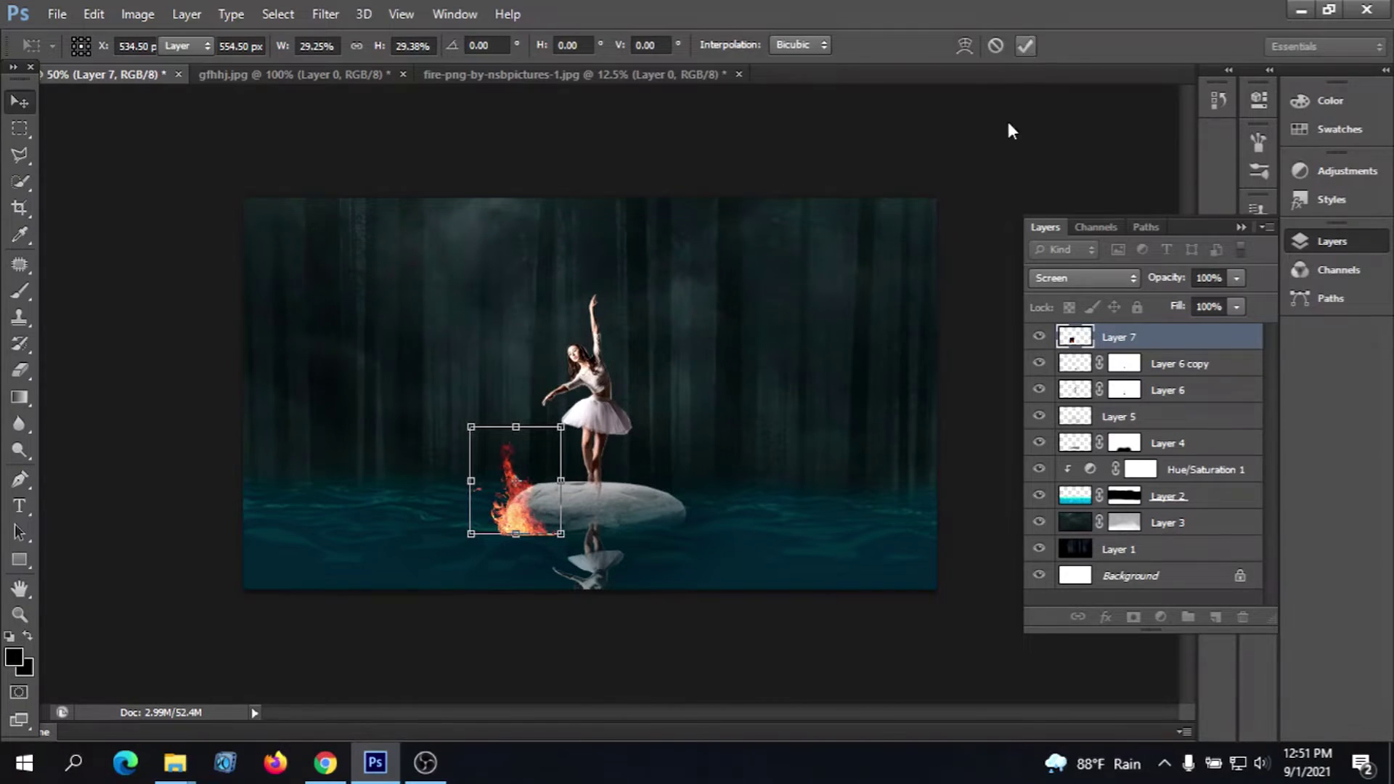
left_click(518, 515)
Duplicate Layer 7 twice, shifting each flame copy right along the stone
right_click(1148, 335)
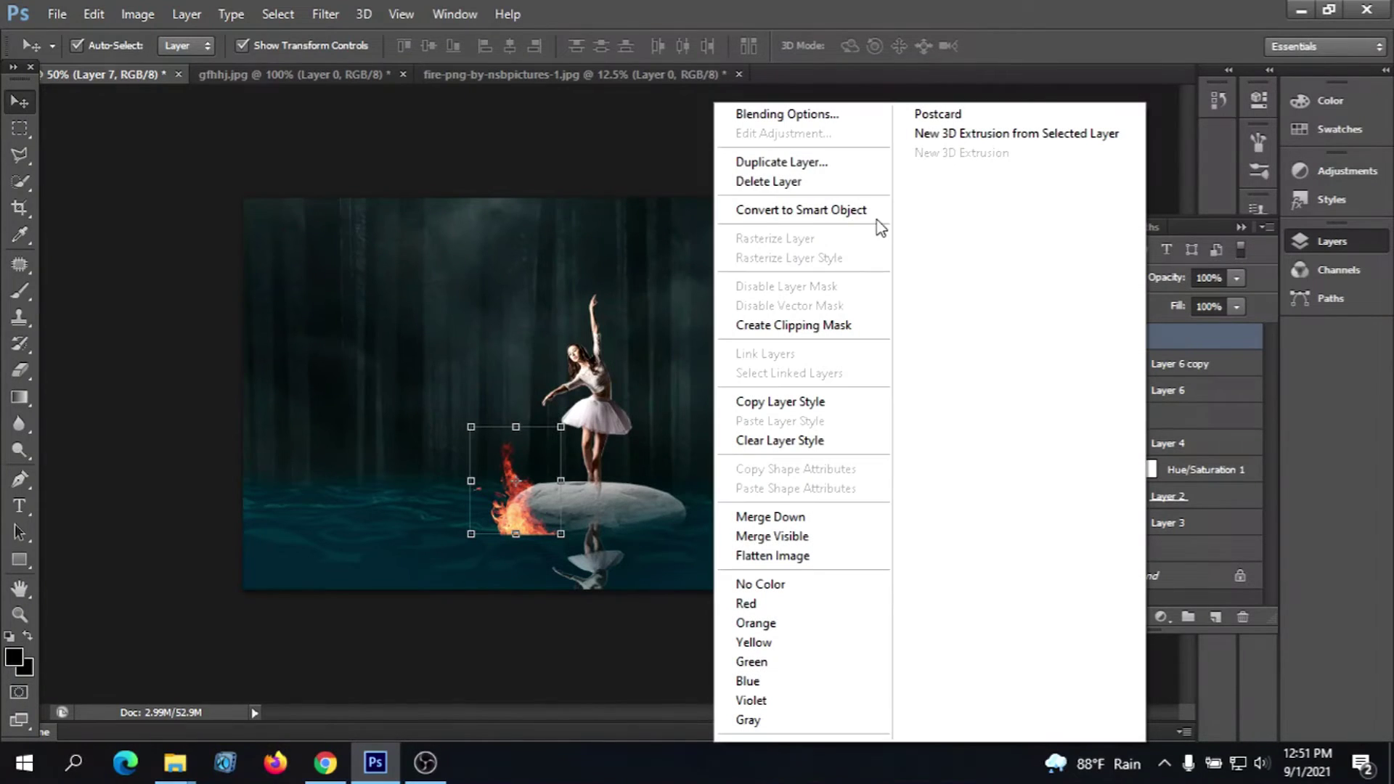
left_click(848, 166)
left_click(882, 228)
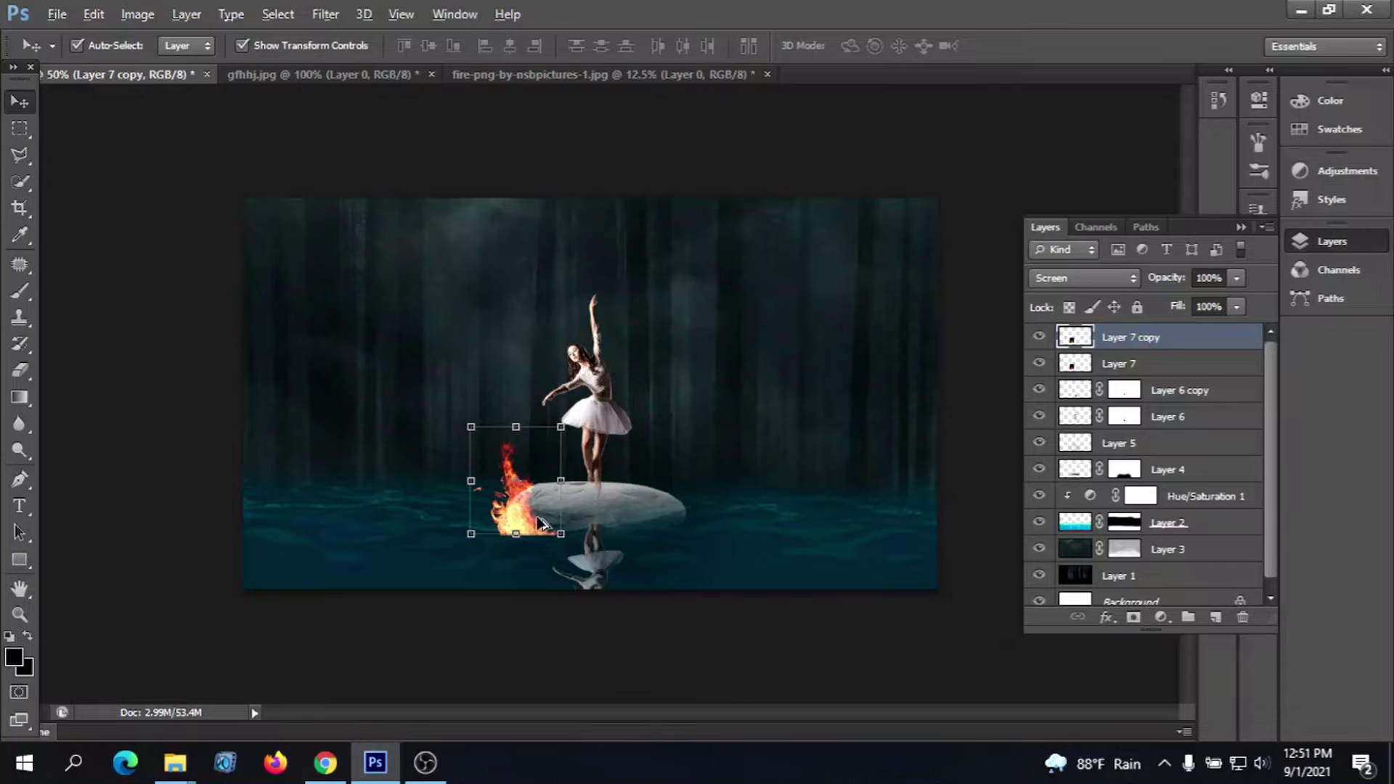
key("shift+Right")
key("shift+Right")
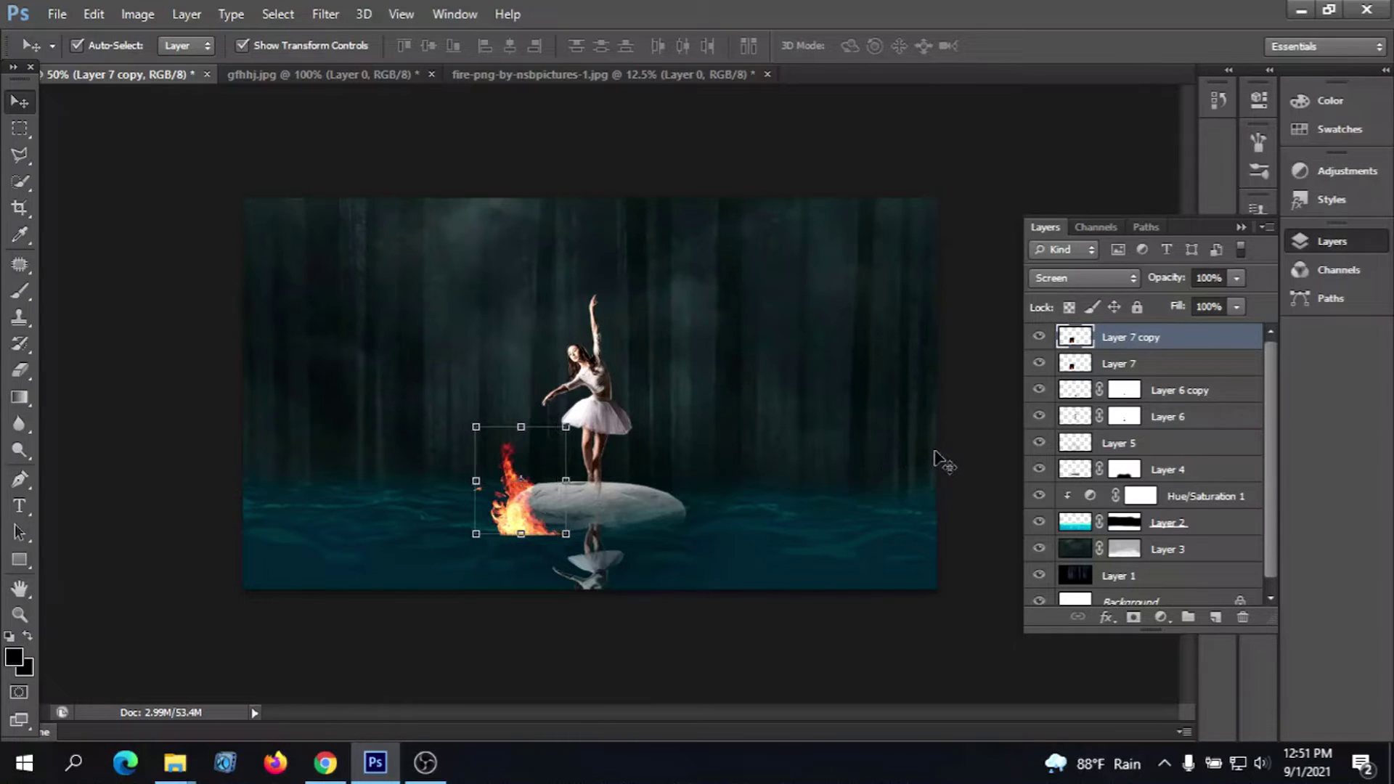
key("shift+Right")
key("shift+Right")
key("shift+Right")
key("shift+Right")
key("shift+Right")
key("shift+Right")
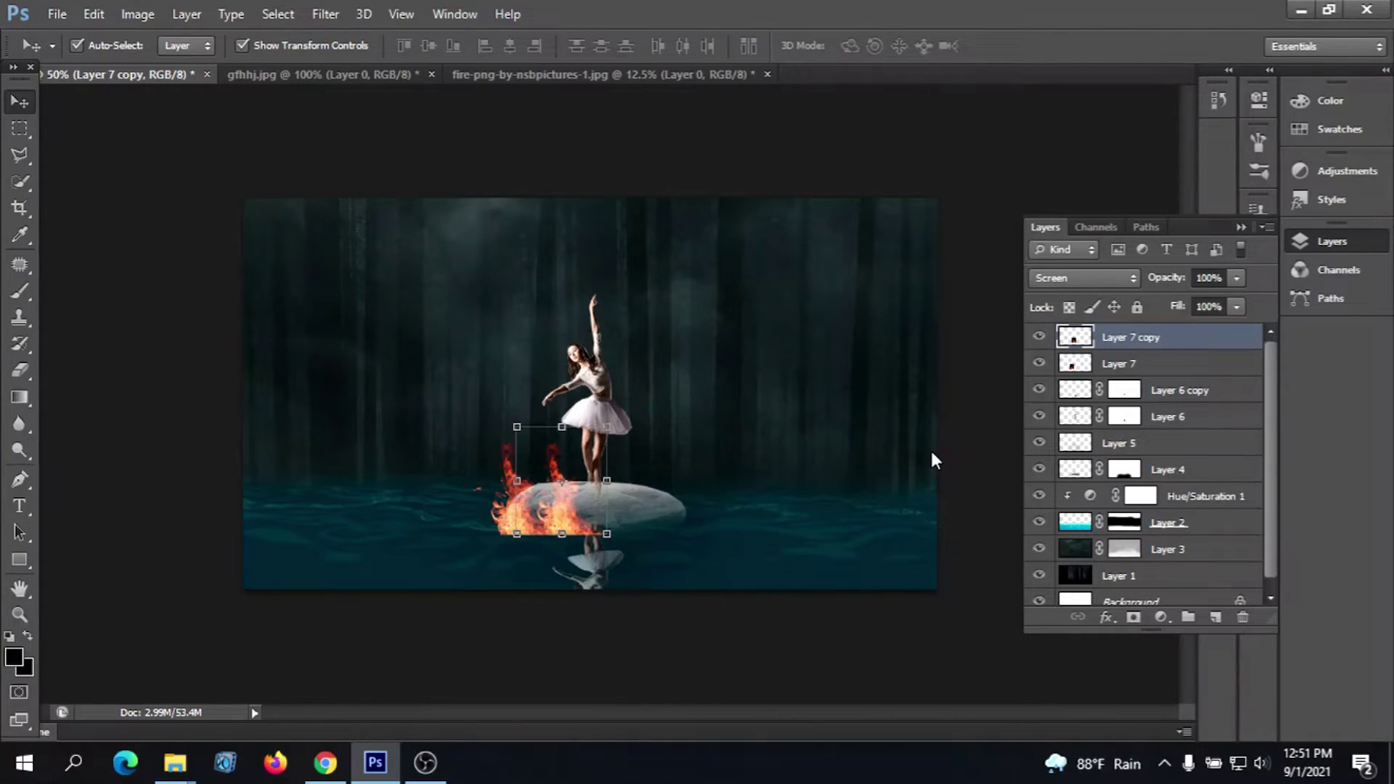
right_click(1174, 363)
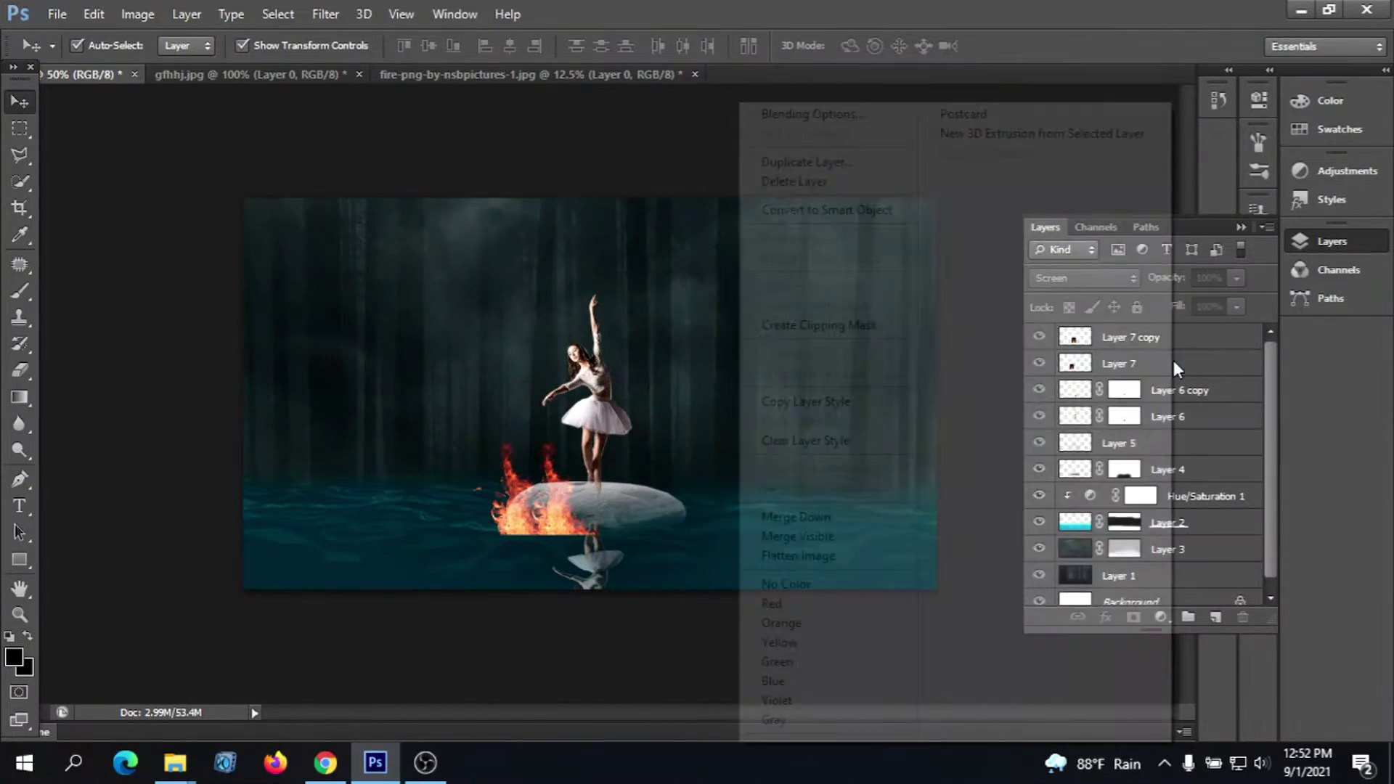
left_click(803, 162)
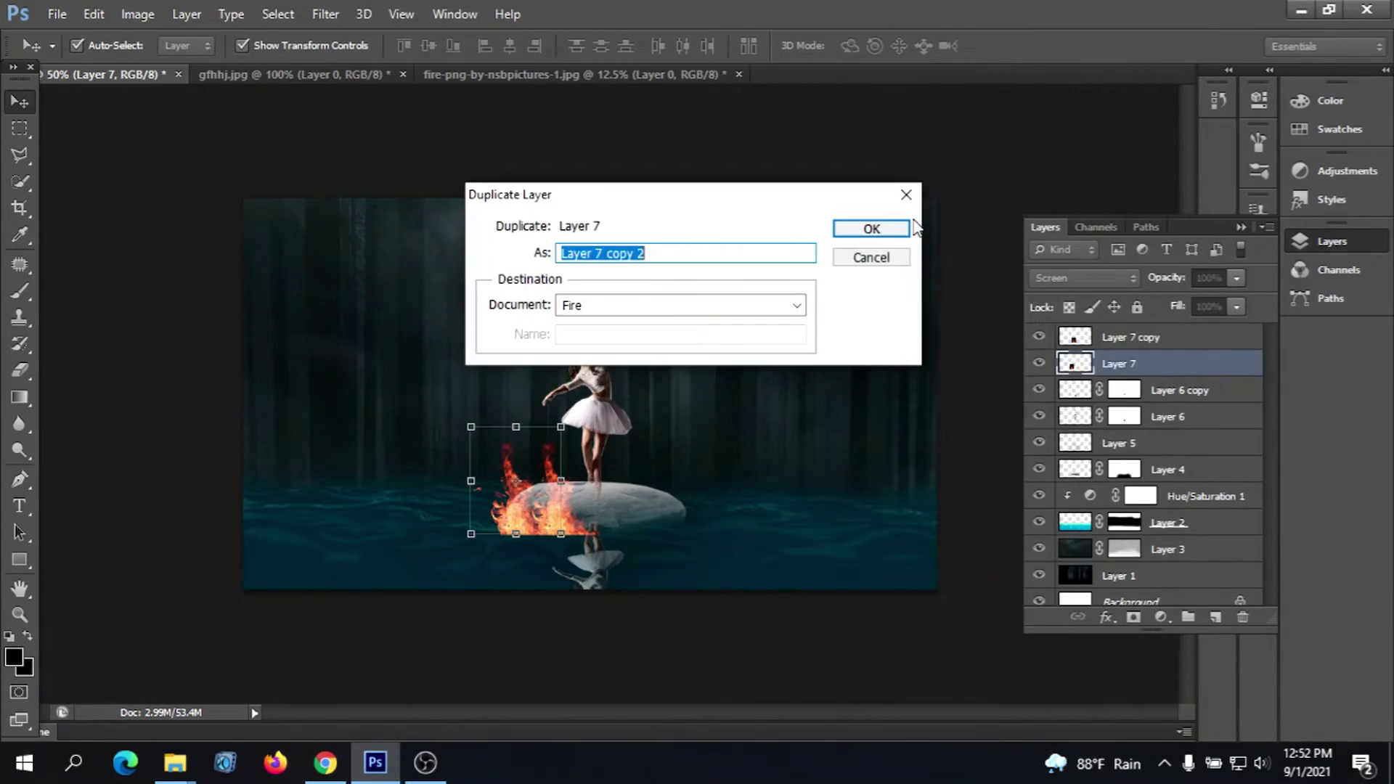
left_click(872, 231)
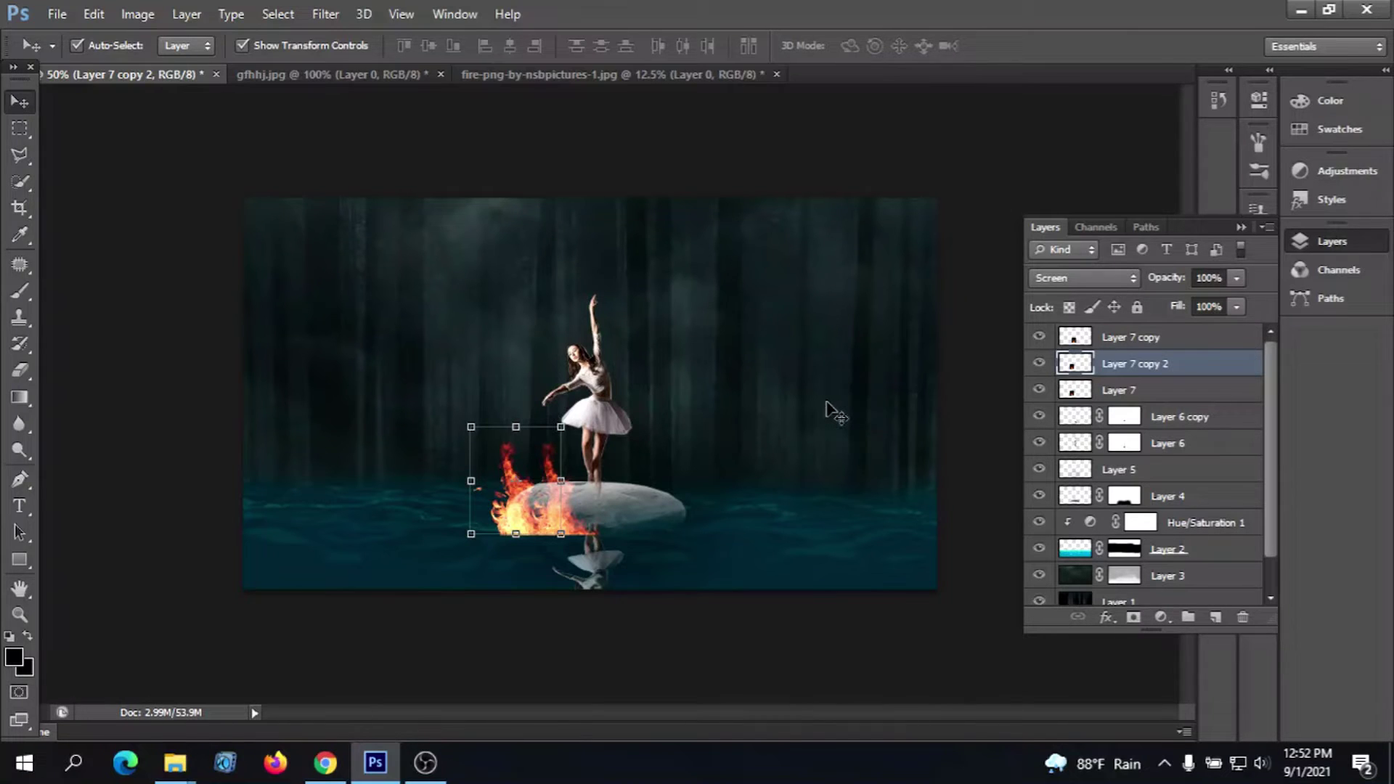
key("shift+Right")
key("shift+Right")
key("shift+Right")
key("shift+Right")
key("shift+Right")
key("shift+Right")
key("shift+Right")
key("shift+Right")
key("shift+Right")
key("shift+Right")
key("shift+Right")
key("shift+Right")
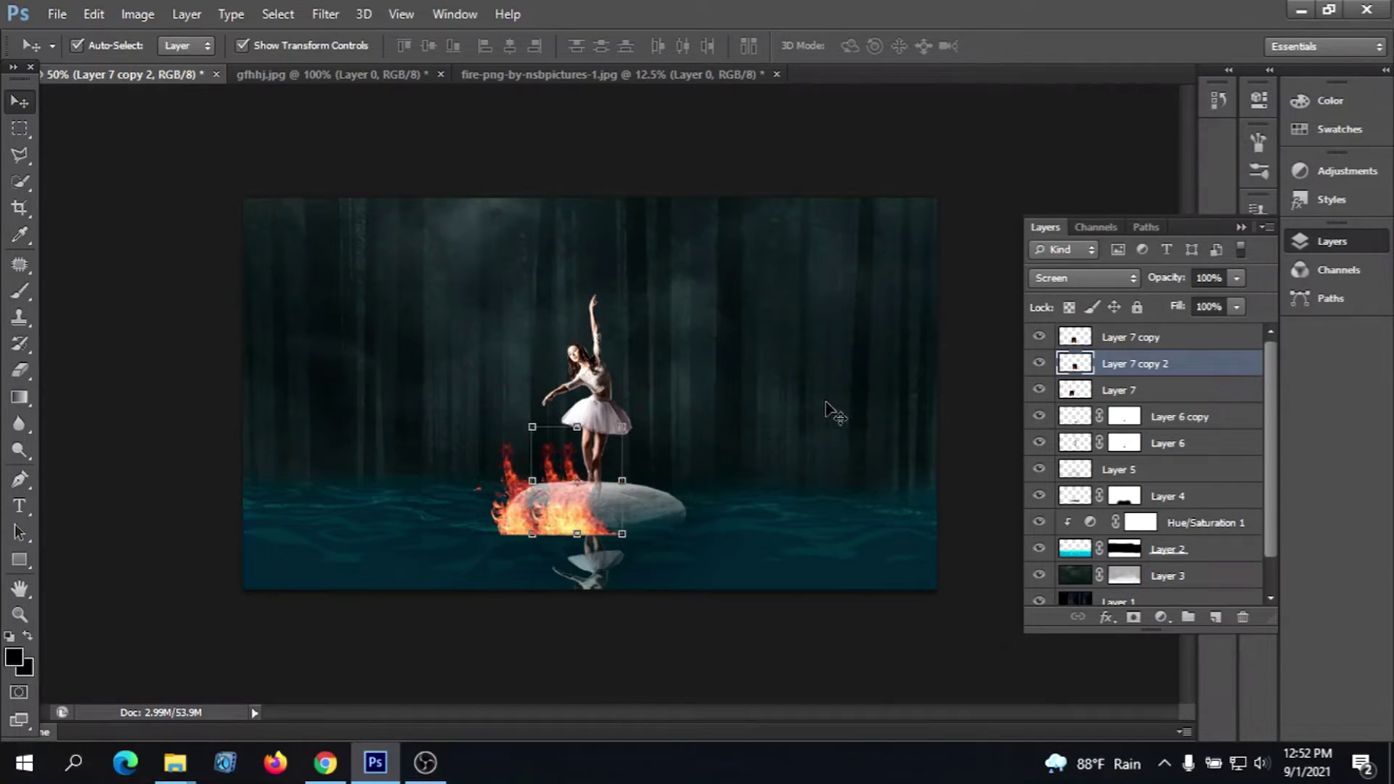
key("shift+Right")
key("shift+Right")
key("shift+Right")
key("shift+Right")
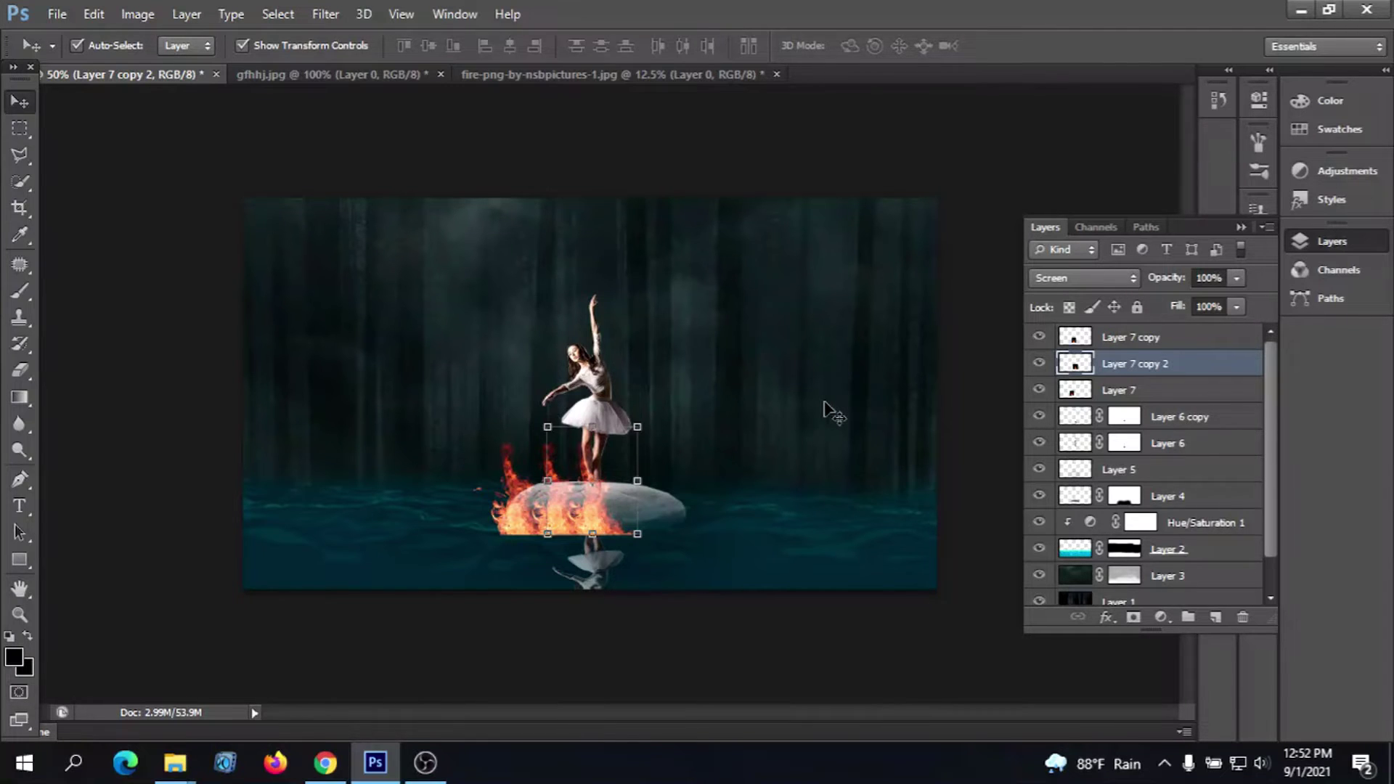
Make a third flame copy, shift it further right, then reselect Layer 7
right_click(1132, 390)
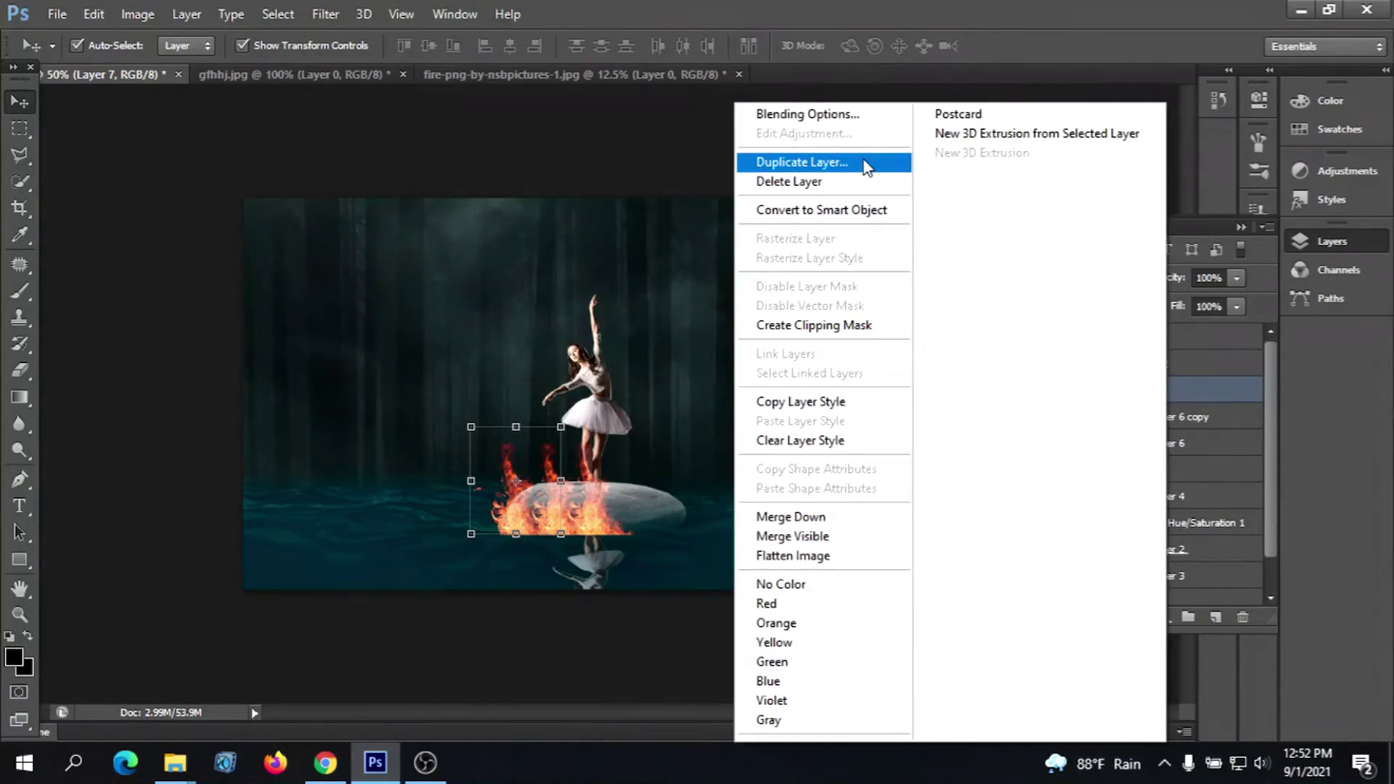
left_click(865, 162)
left_click(887, 231)
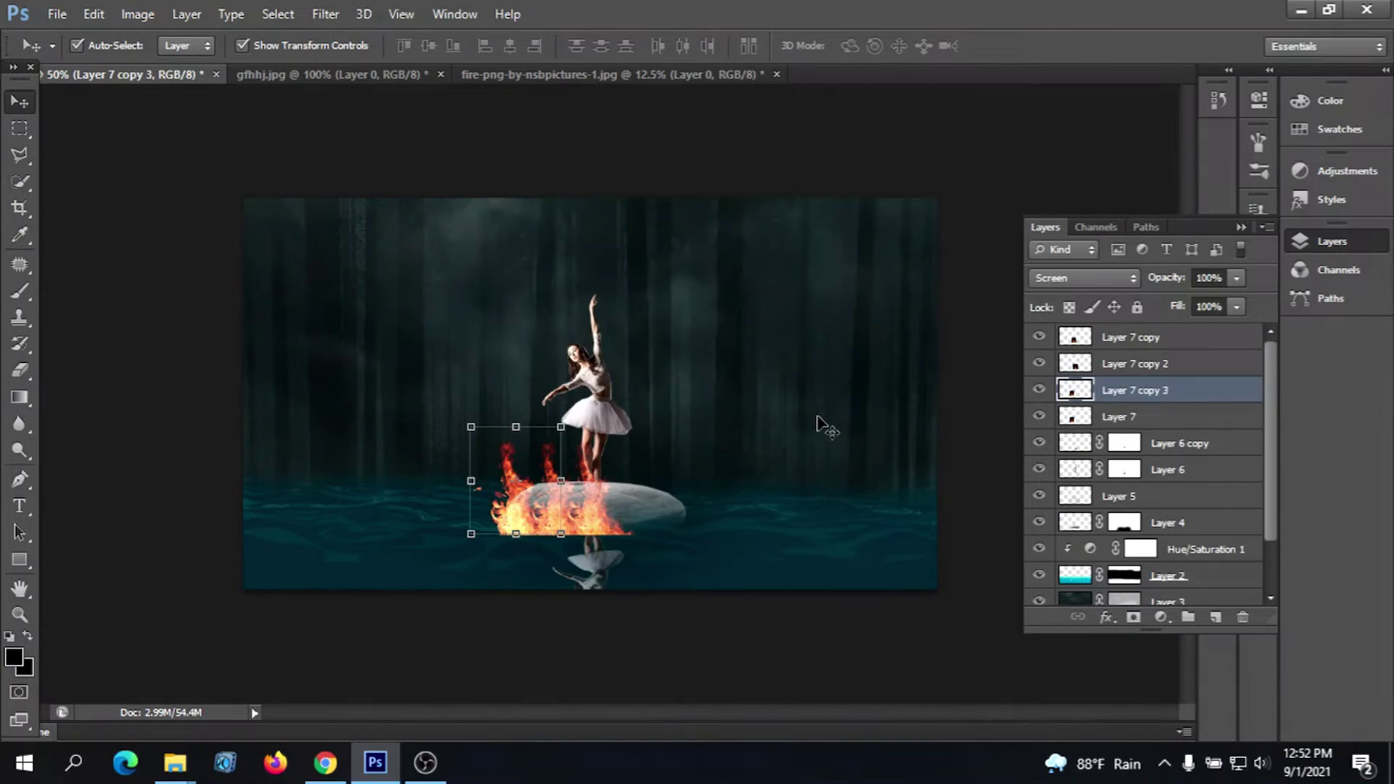
key("shift+Right")
key("shift+Right")
key("shift+Right")
key("shift+Right")
key("shift+Right")
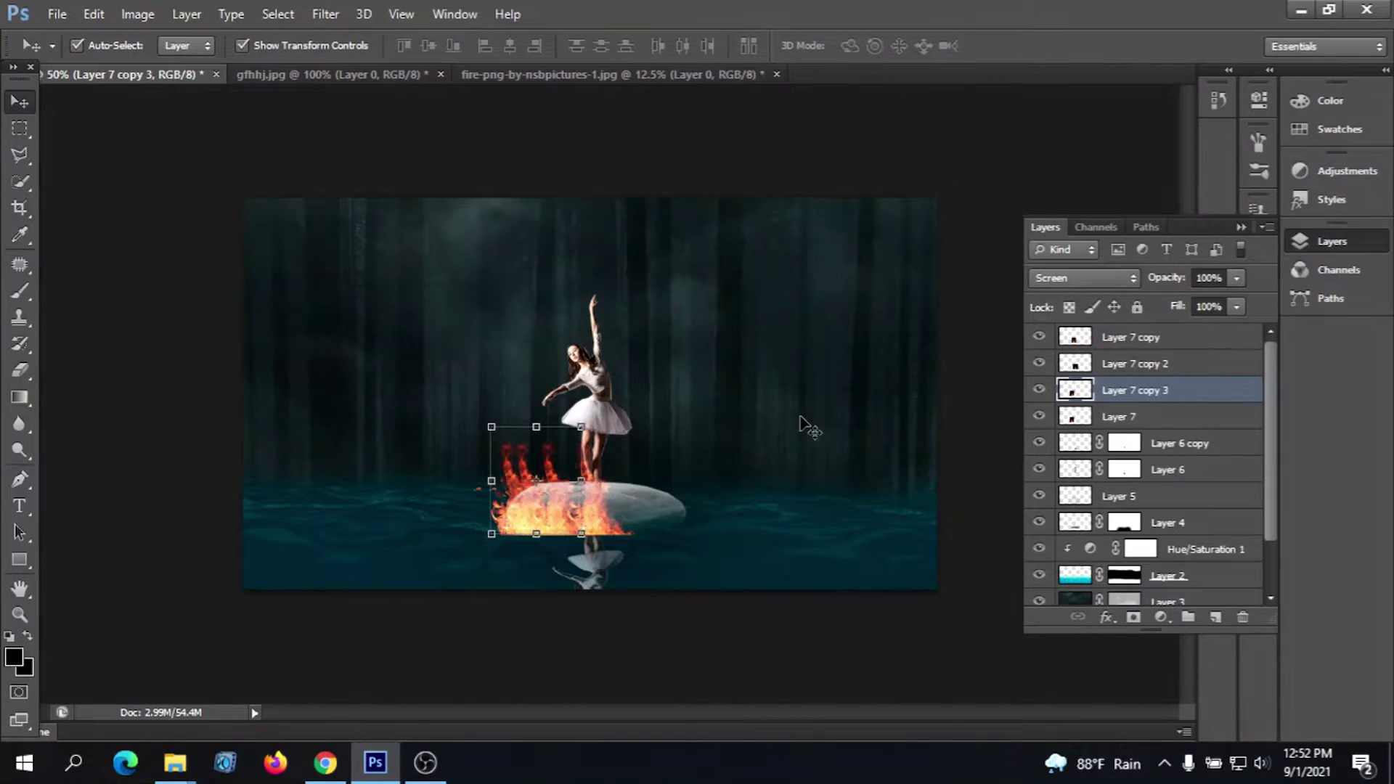
key("shift+Right")
key("shift+Right")
key("shift+Right")
key("shift+Right")
key("shift+Right")
key("shift+Right")
key("shift+Right")
key("shift+Right")
key("shift+Right")
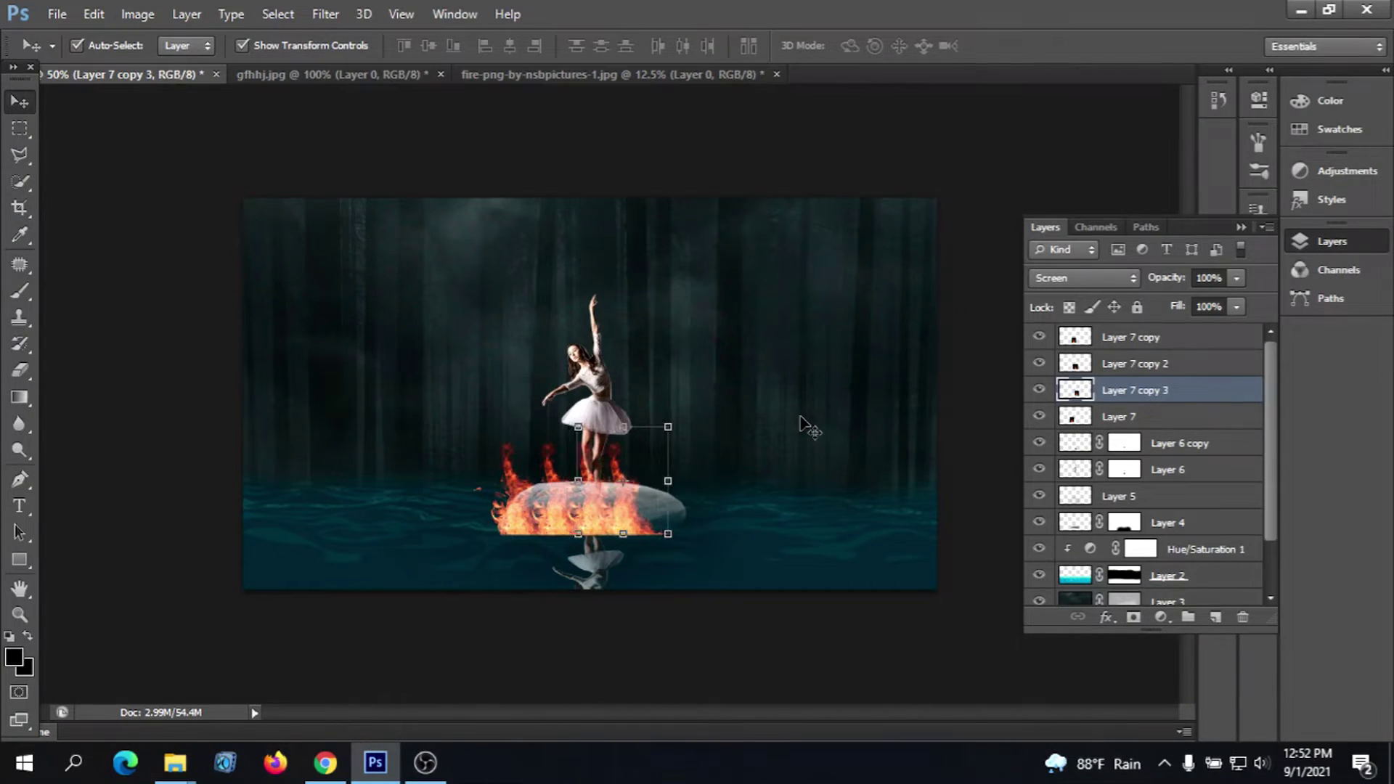
left_click(1098, 321)
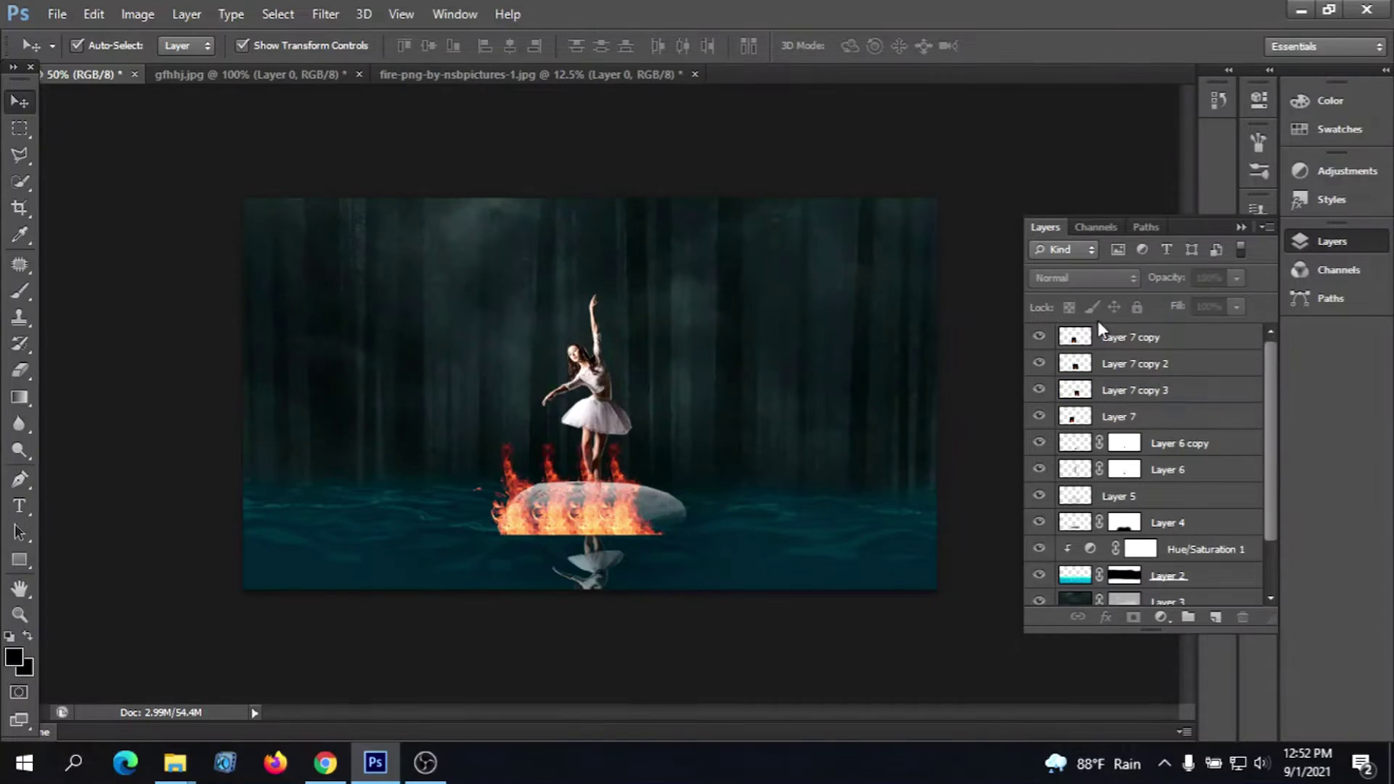
left_click(1170, 416)
Duplicate Layer 7 again and nudge the new flame copy four steps right
right_click(1171, 413)
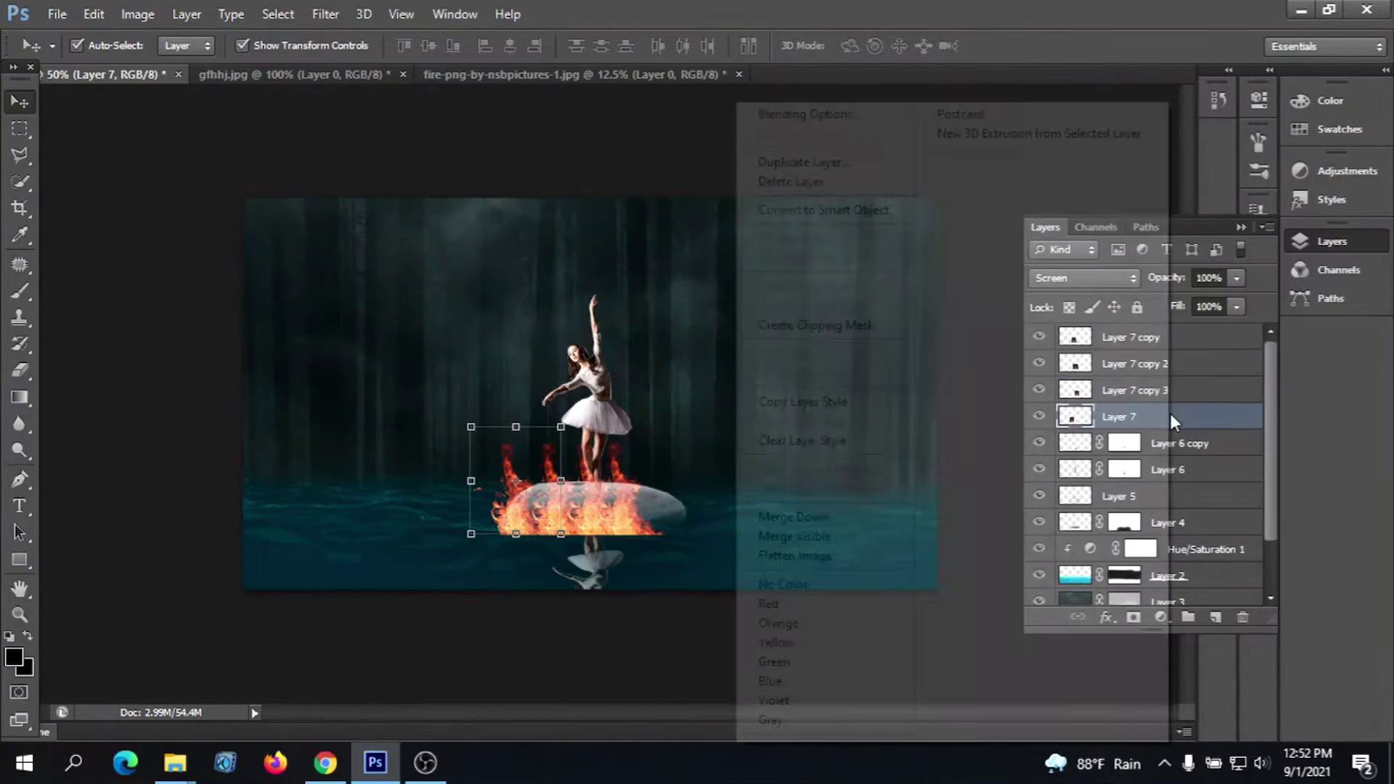
left_click(839, 163)
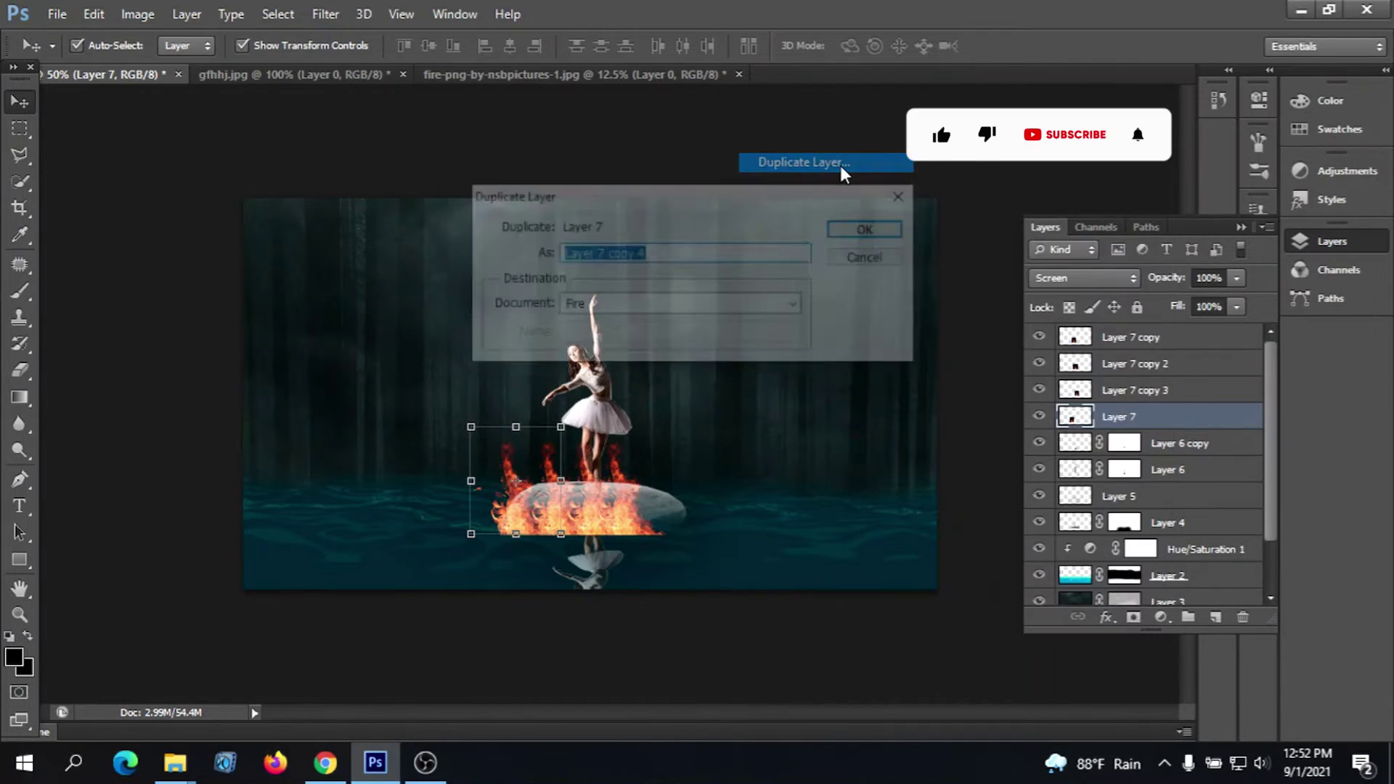
left_click(884, 228)
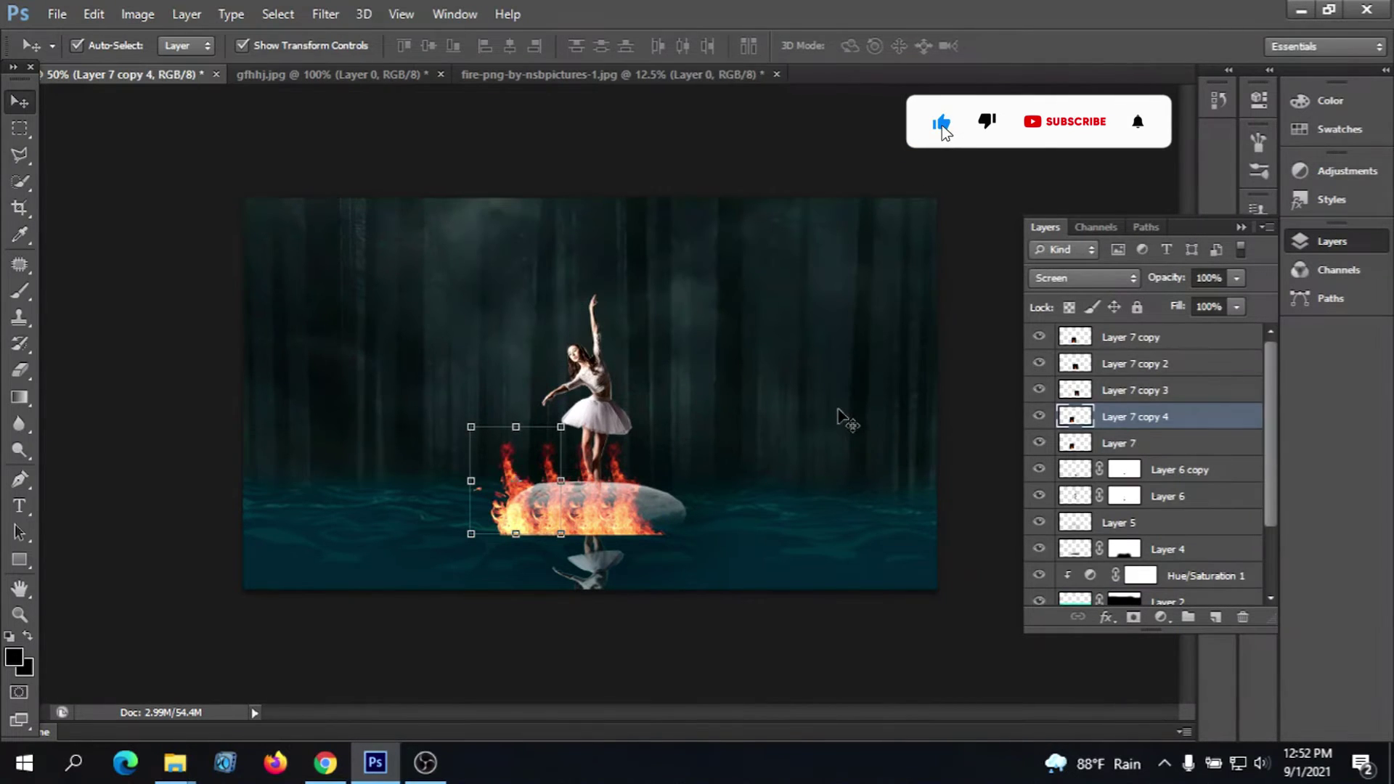
key("shift+Right")
key("shift+Right")
key("shift+Right")
key("shift+Right")
key("shift+Right")
key("shift+Right")
key("shift+Right")
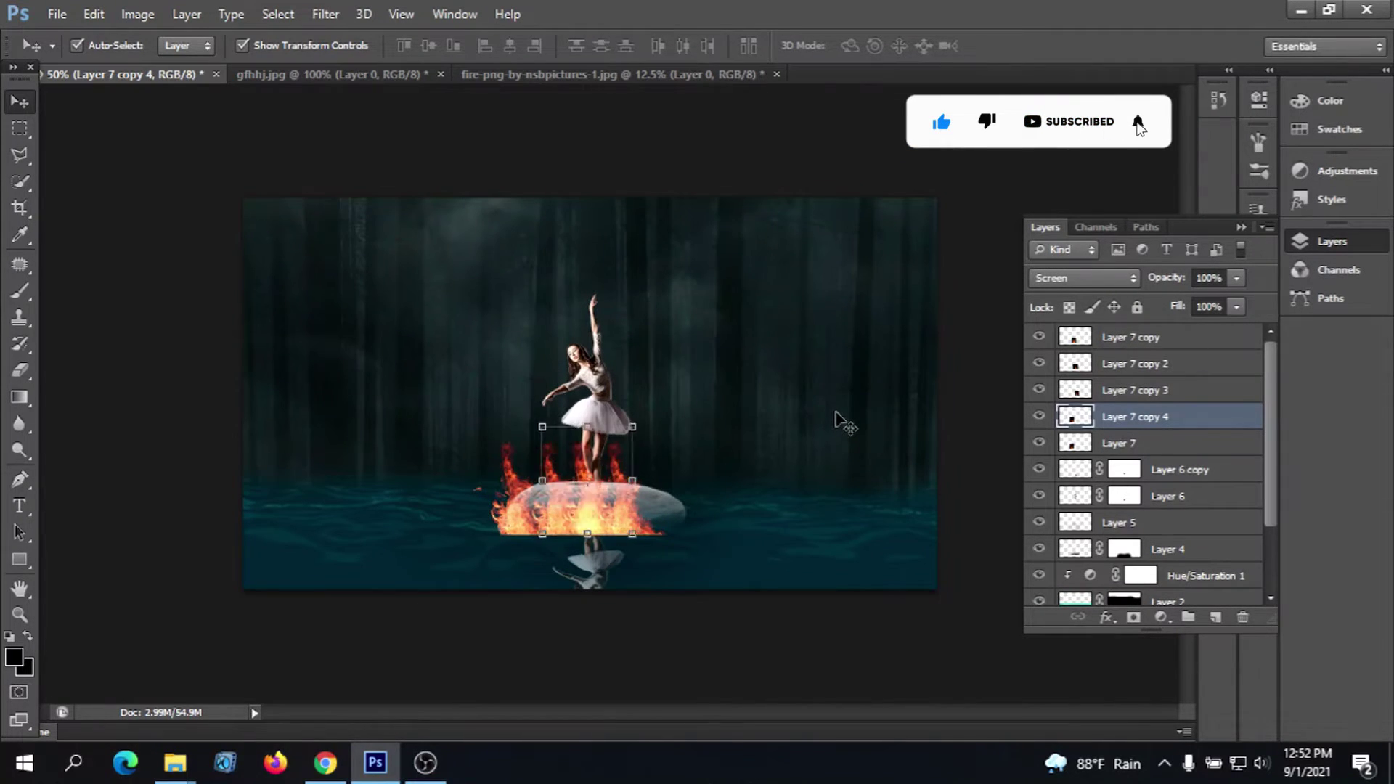
key("shift+Right")
key("shift+Right")
key("shift+Right")
key("shift+Right")
key("shift+Right")
key("shift+Right")
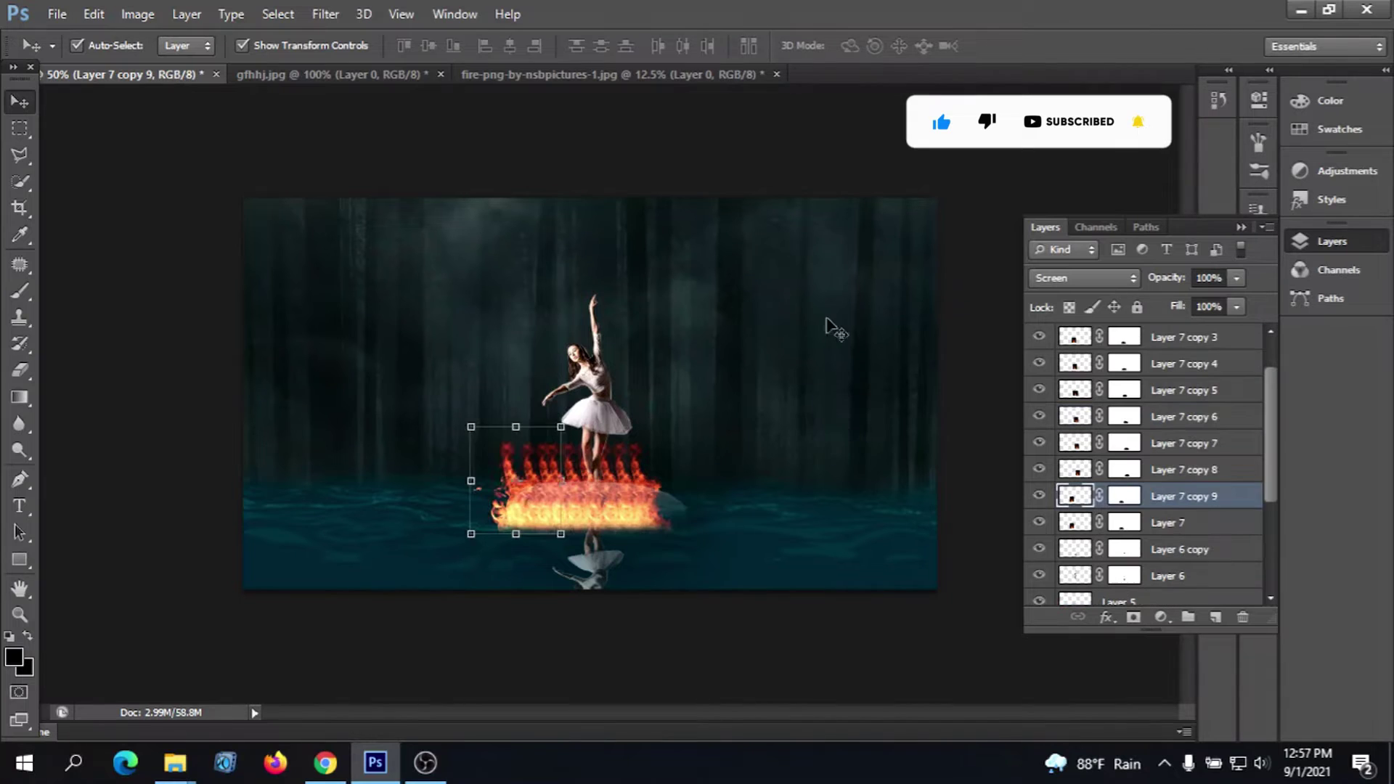
key("shift+Right")
key("shift+Right")
key("shift+Right")
key("shift+Right")
key("shift+Right")
key("shift+Right")
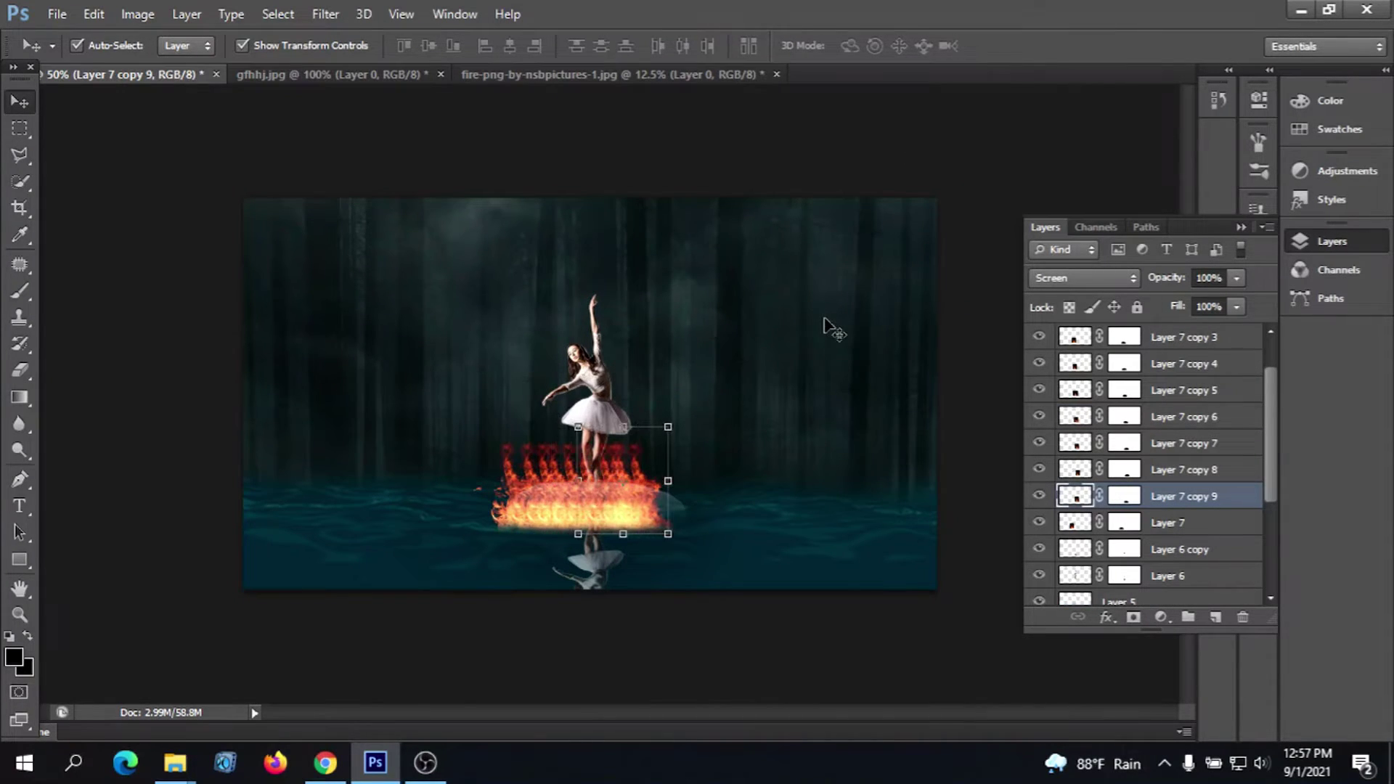
key("shift+Right")
key("shift+Right")
key("shift+Right")
key("shift+Right")
key("shift+Right")
key("shift+Right")
key("shift+Right")
key("shift+Right")
key("shift+Right")
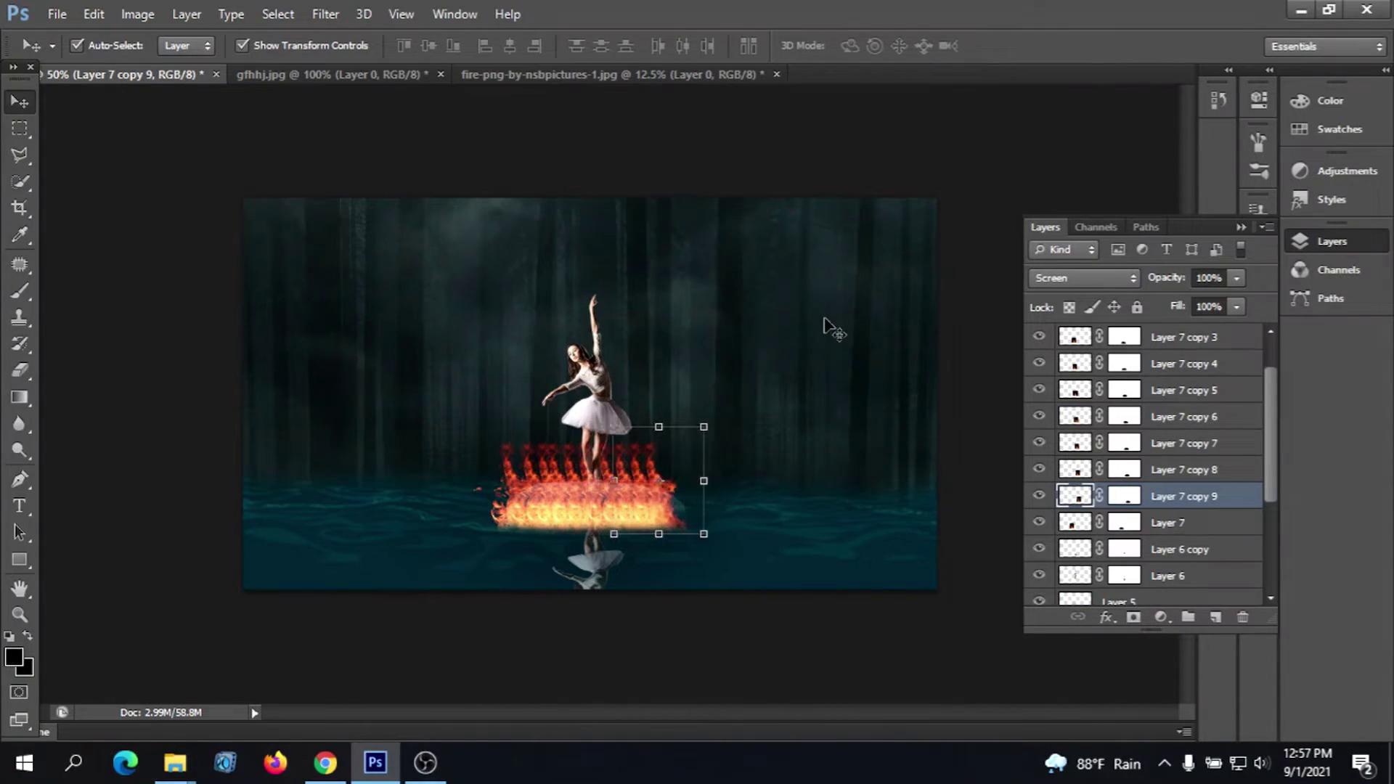
left_click(991, 154)
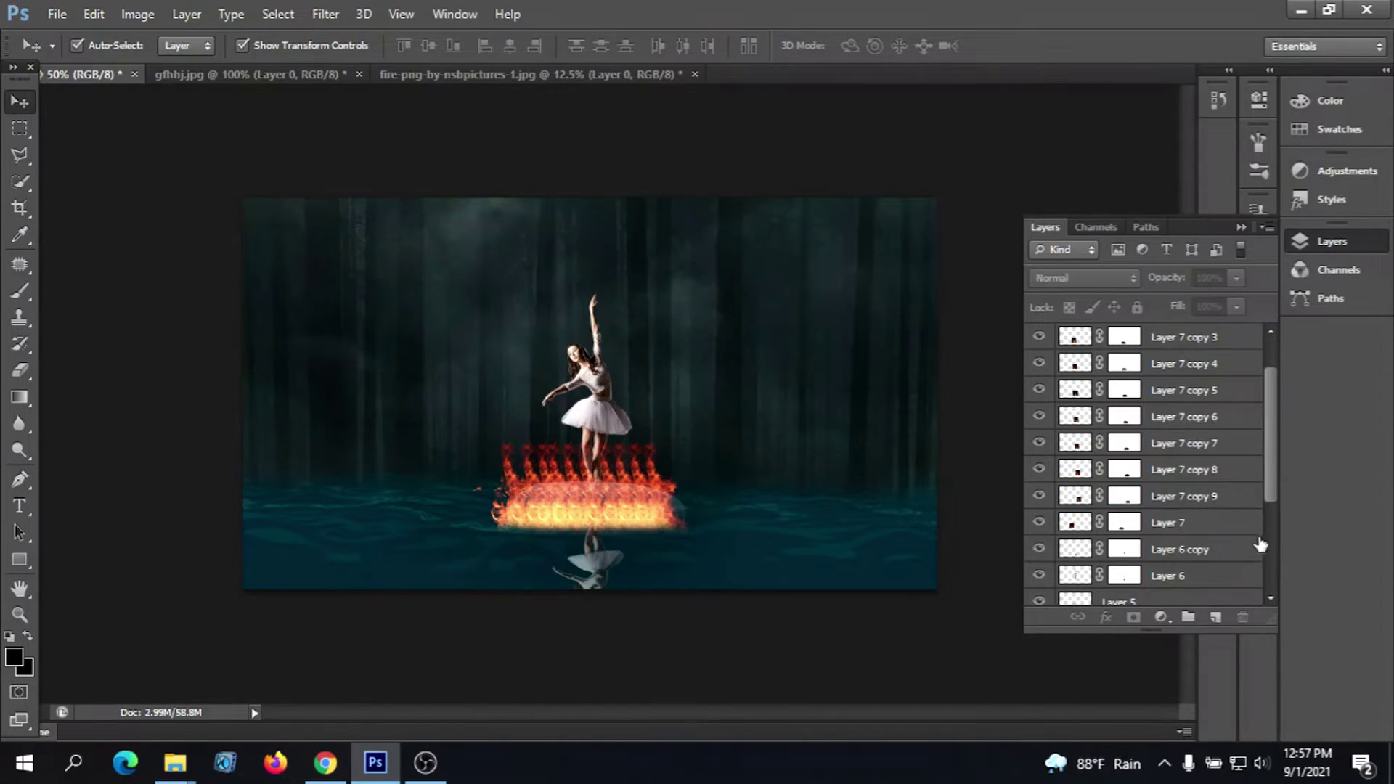
scroll(1263, 508, "down", 3)
Create Layer 7 copy 10 and shift it right to complete the flame row
right_click(1191, 443)
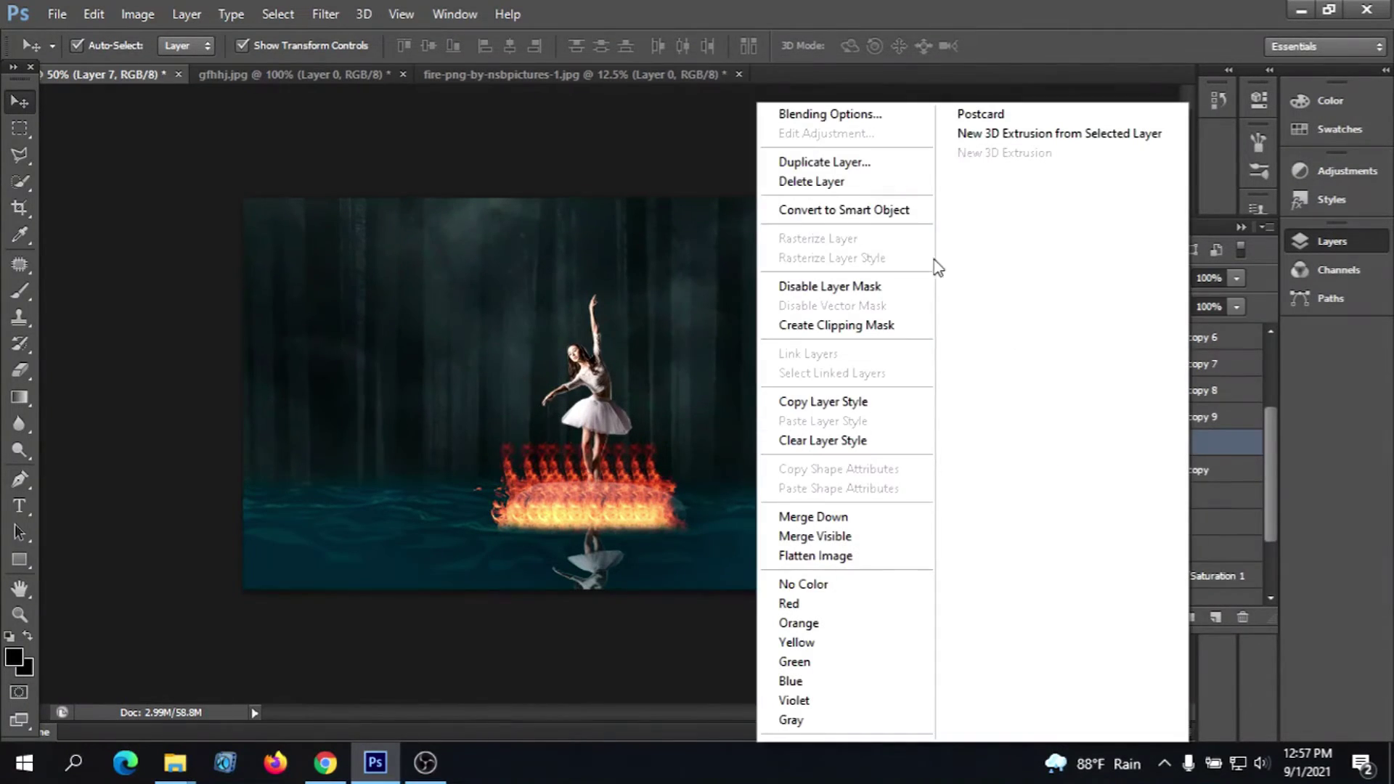
left_click(887, 174)
left_click(893, 227)
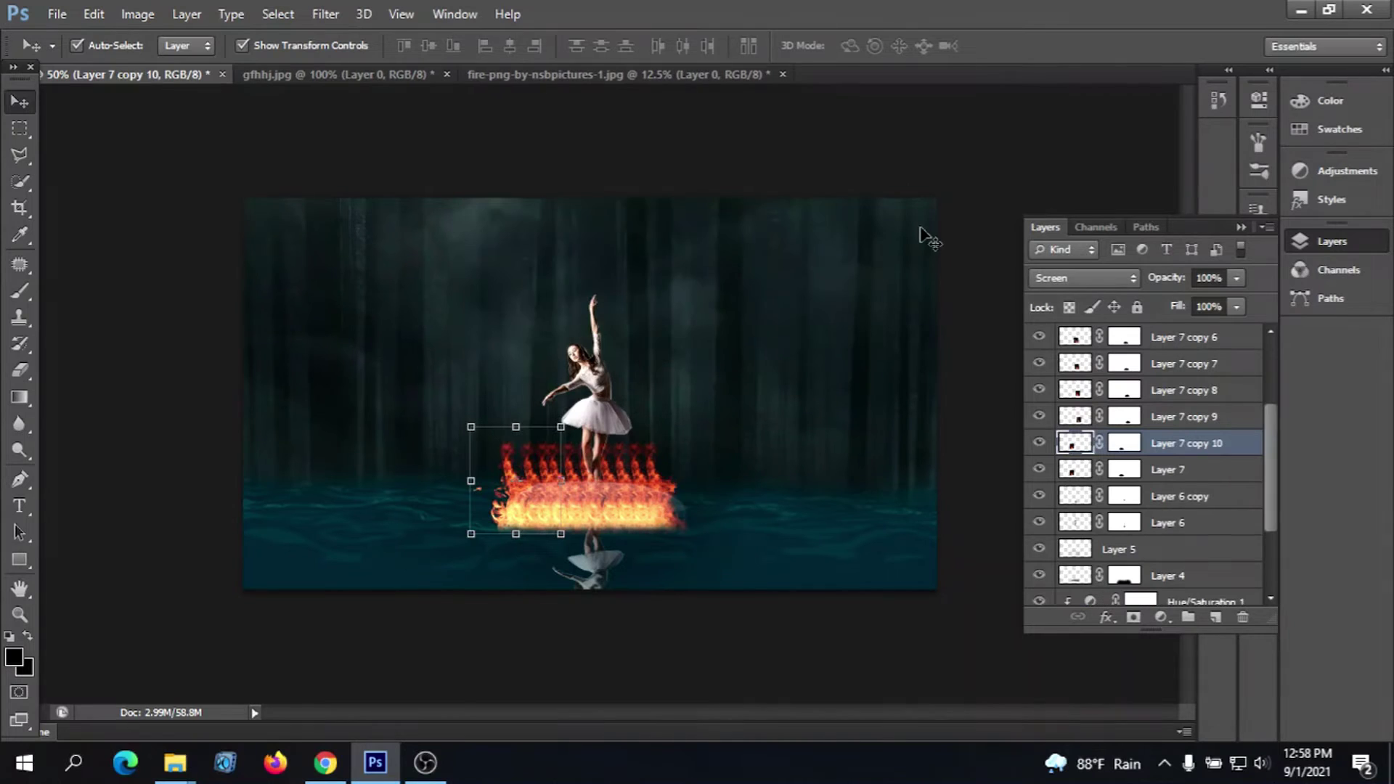
key("shift+Right")
key("shift+Right")
key("shift+Right")
key("shift+Right")
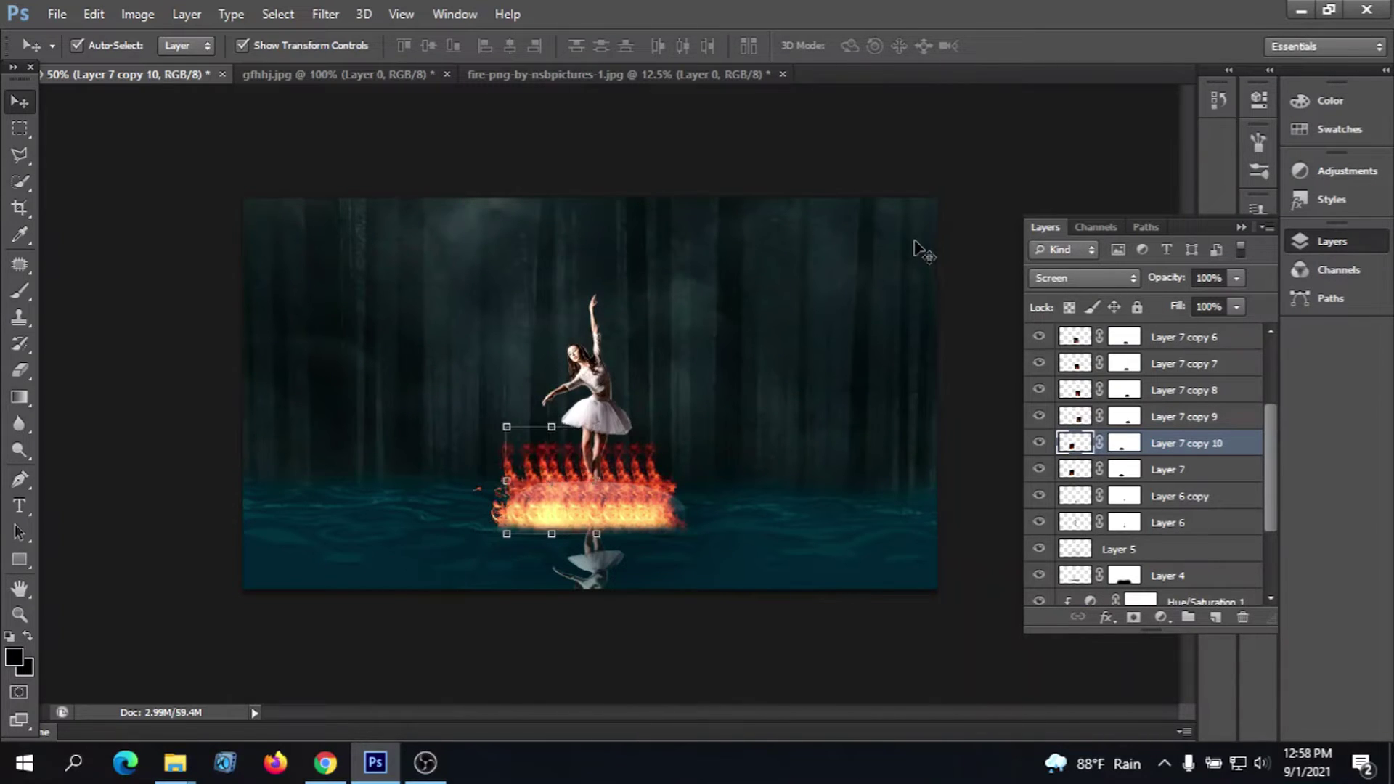
key("shift+Right")
key("shift+Right")
key("shift+Right")
key("shift+Right")
key("shift+Right")
key("shift+Right")
key("shift+Right")
key("shift+Right")
key("shift+Right")
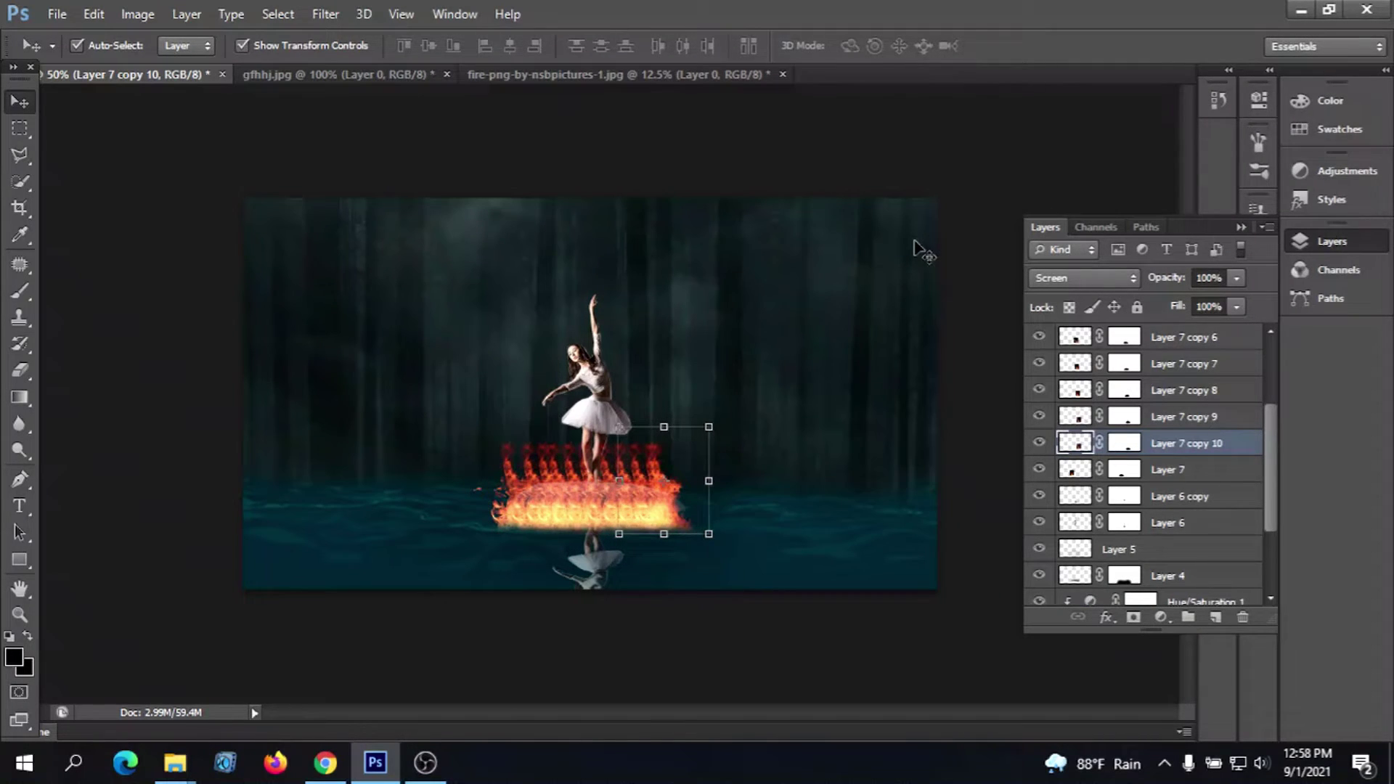
left_click(1016, 173)
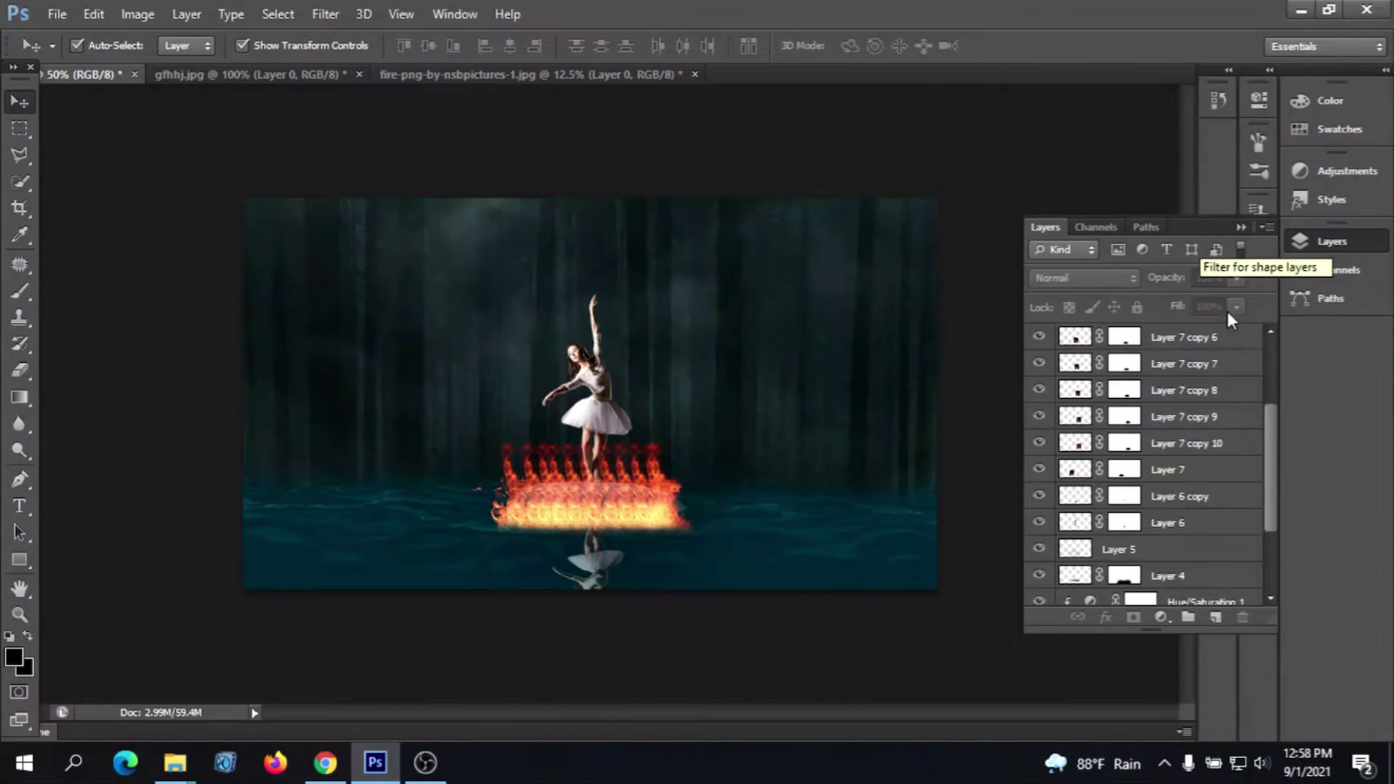
Select Layer 4 and lower its opacity from 56% to 36%
scroll(1082, 530, "down", 2)
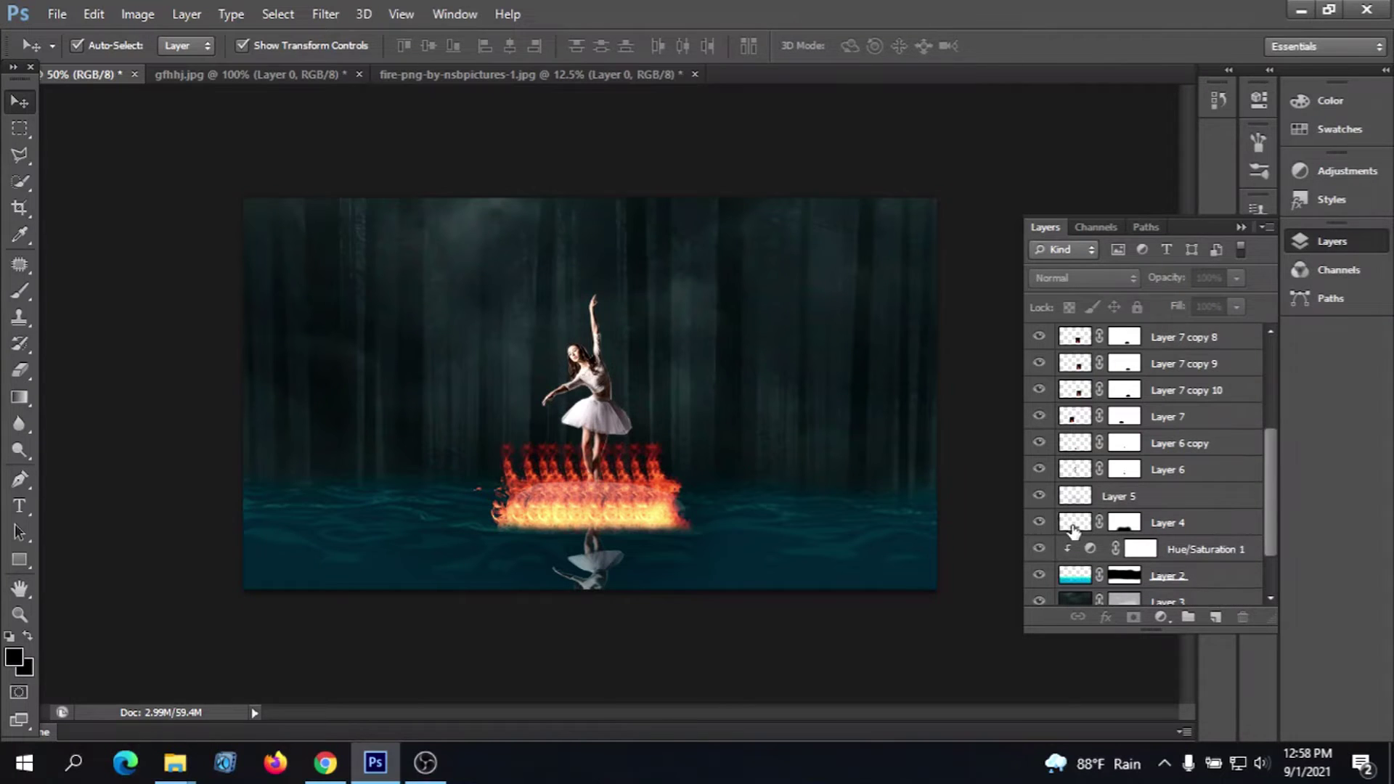
left_click(1075, 527)
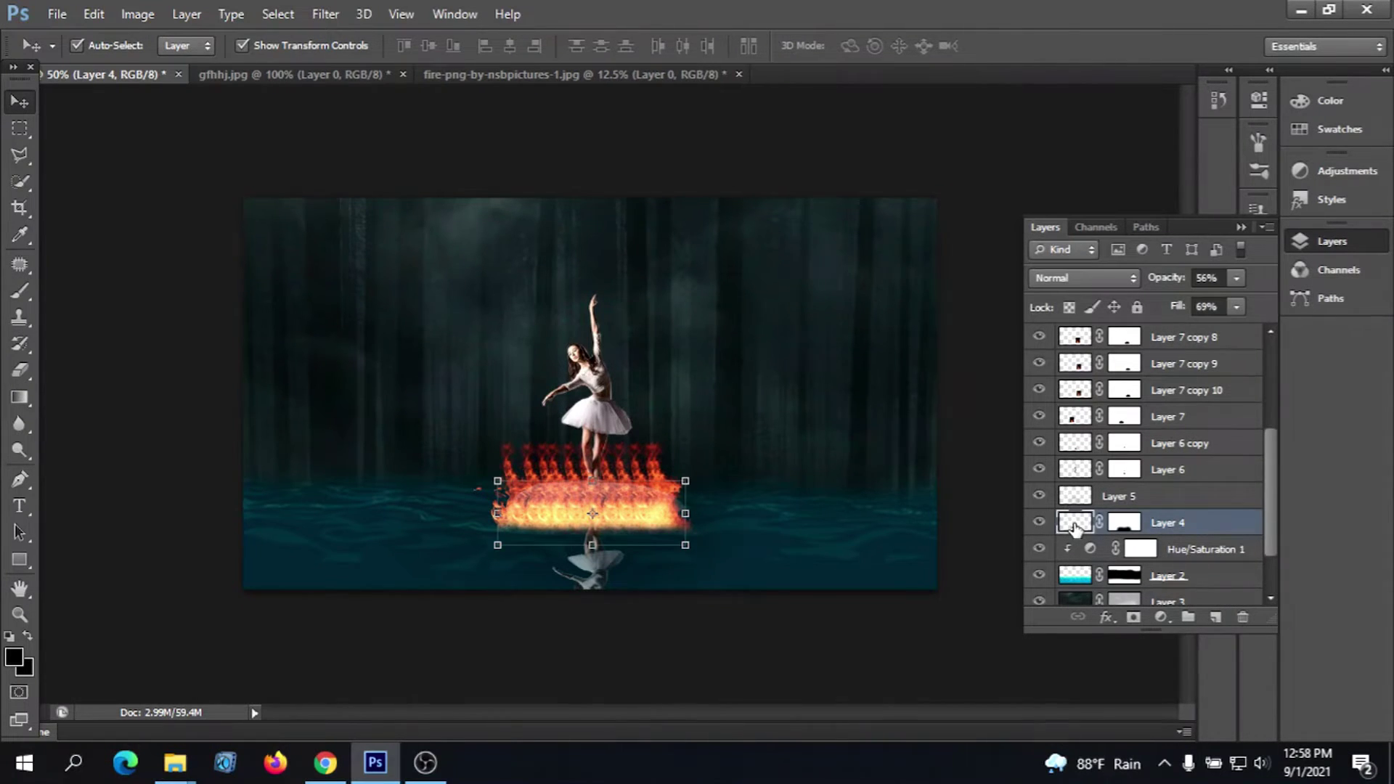
left_click(1236, 281)
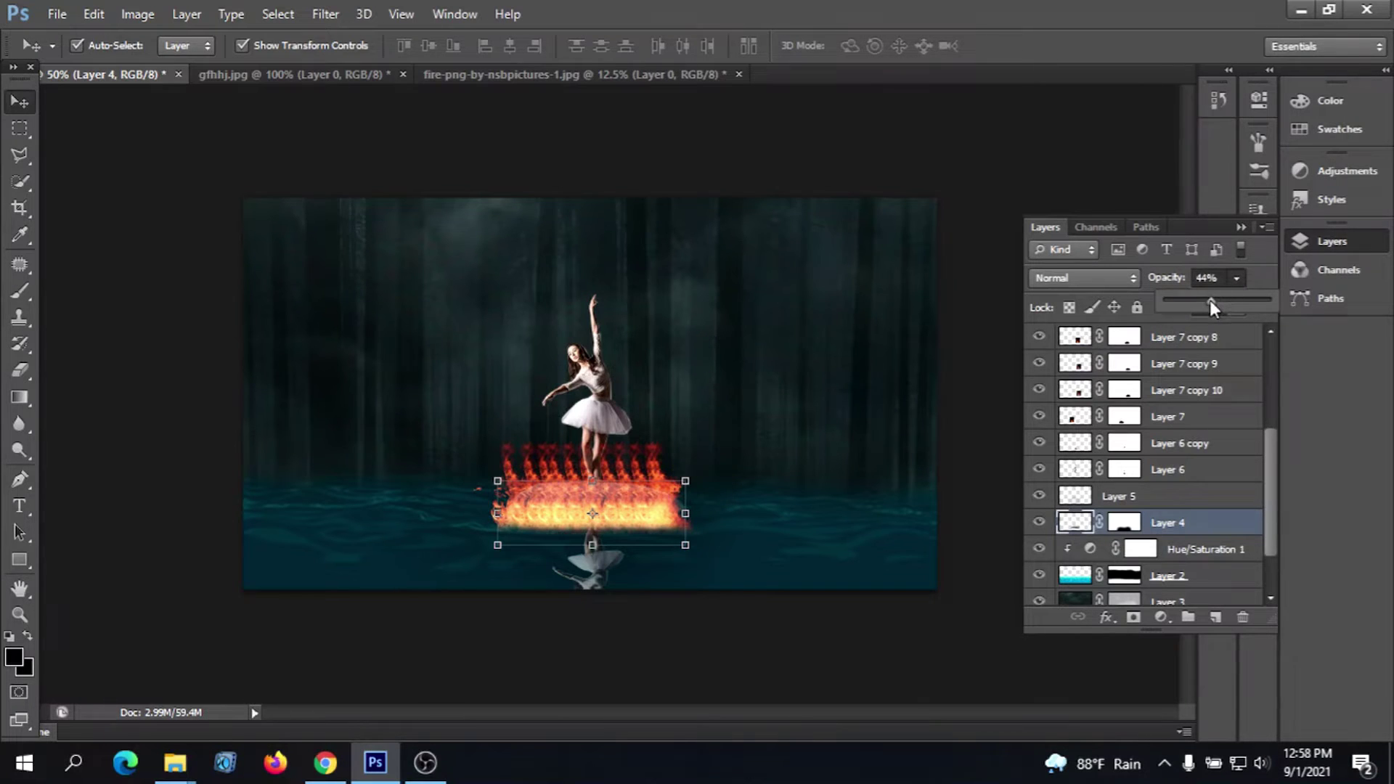
left_click_drag(1210, 300, 1202, 304)
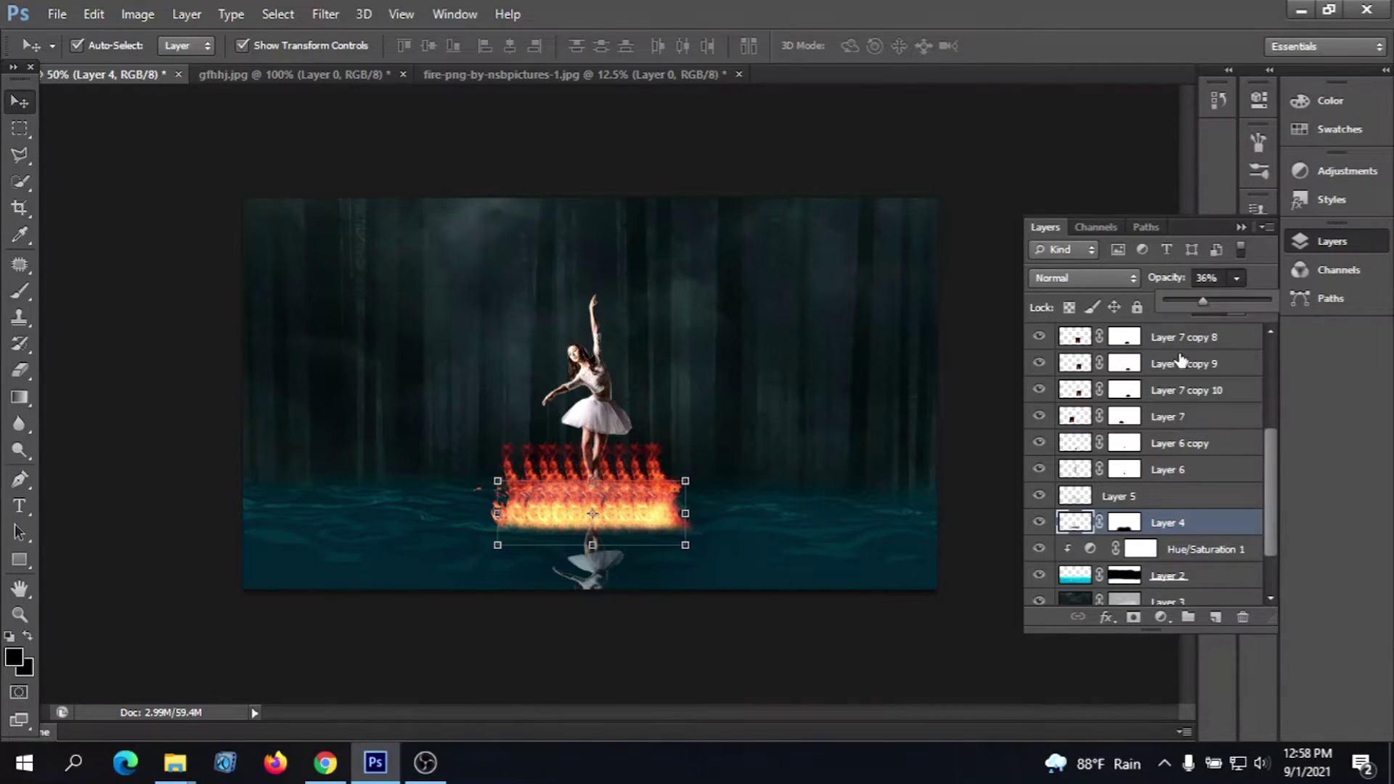
left_click(1160, 176)
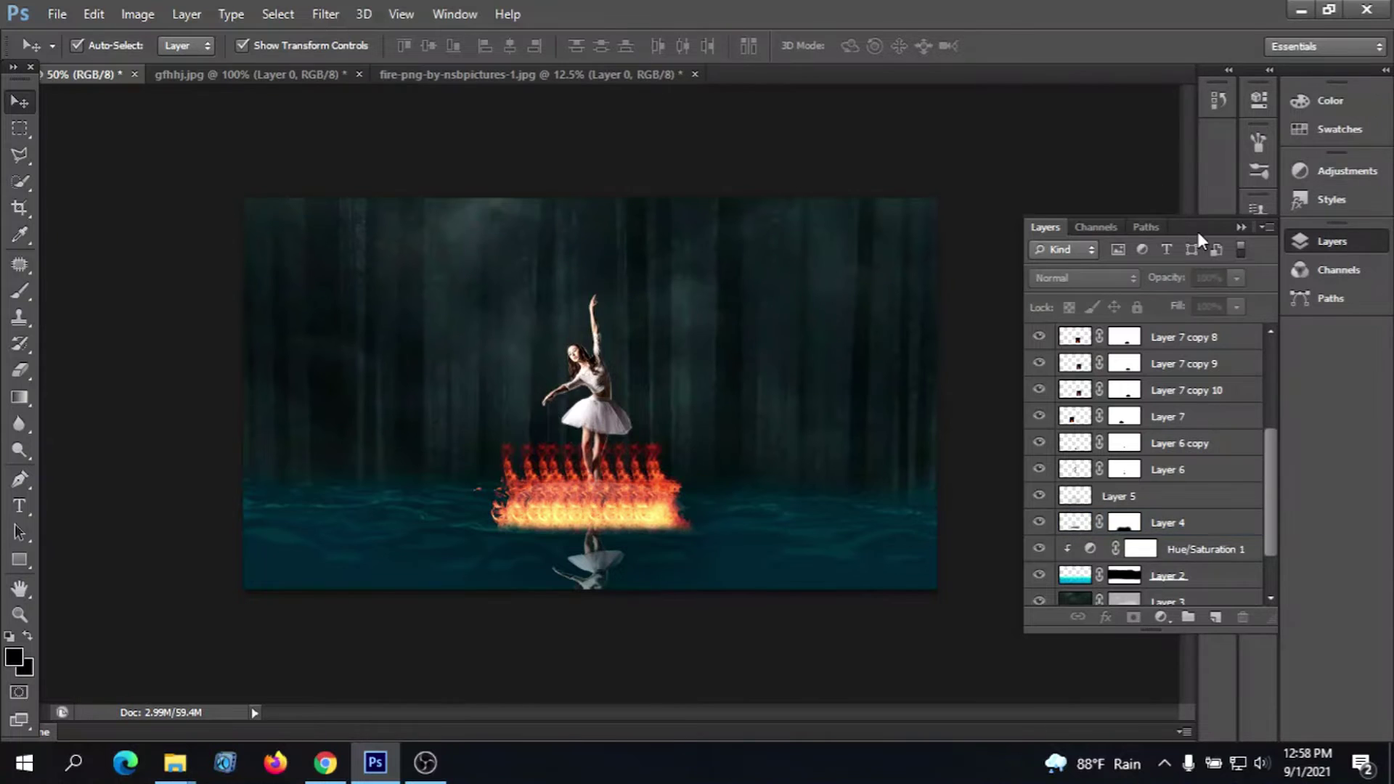
left_click(1239, 227)
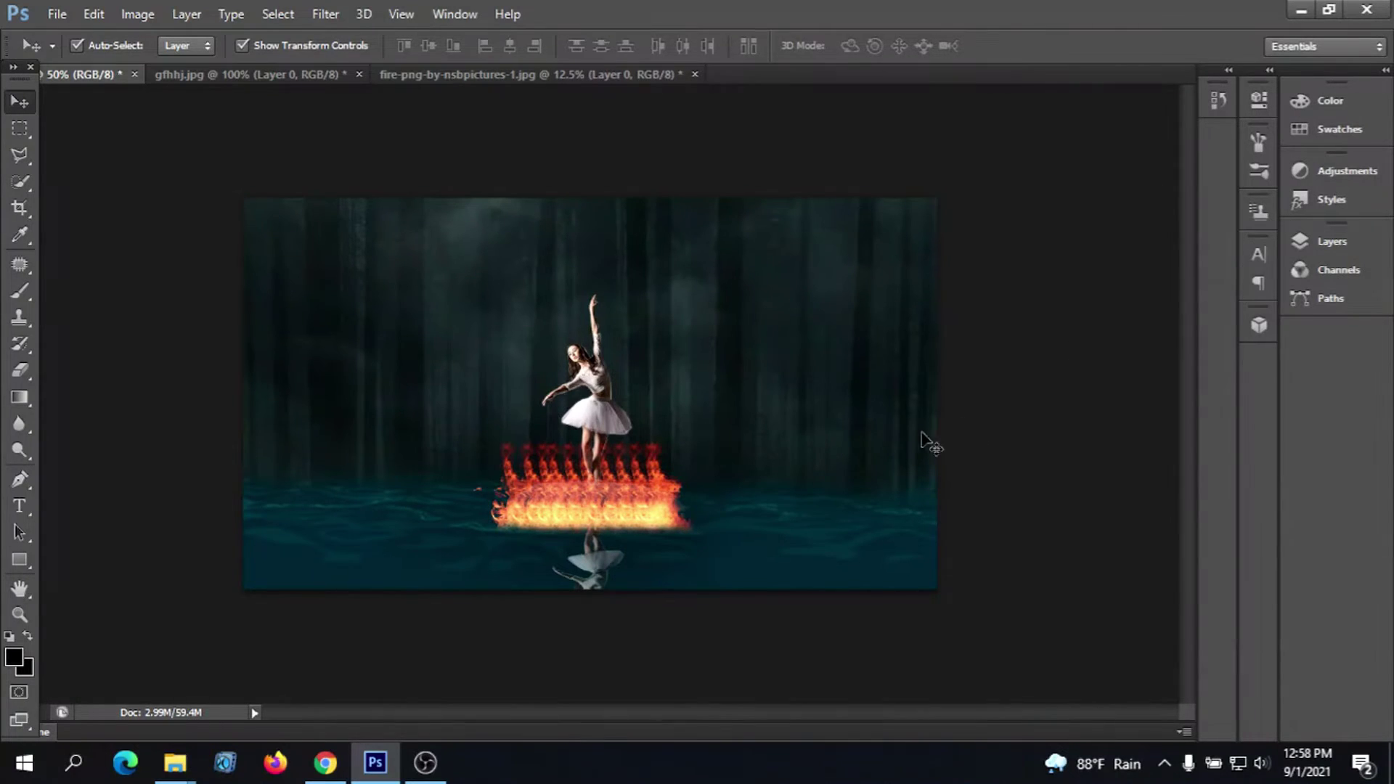
left_click(1323, 246)
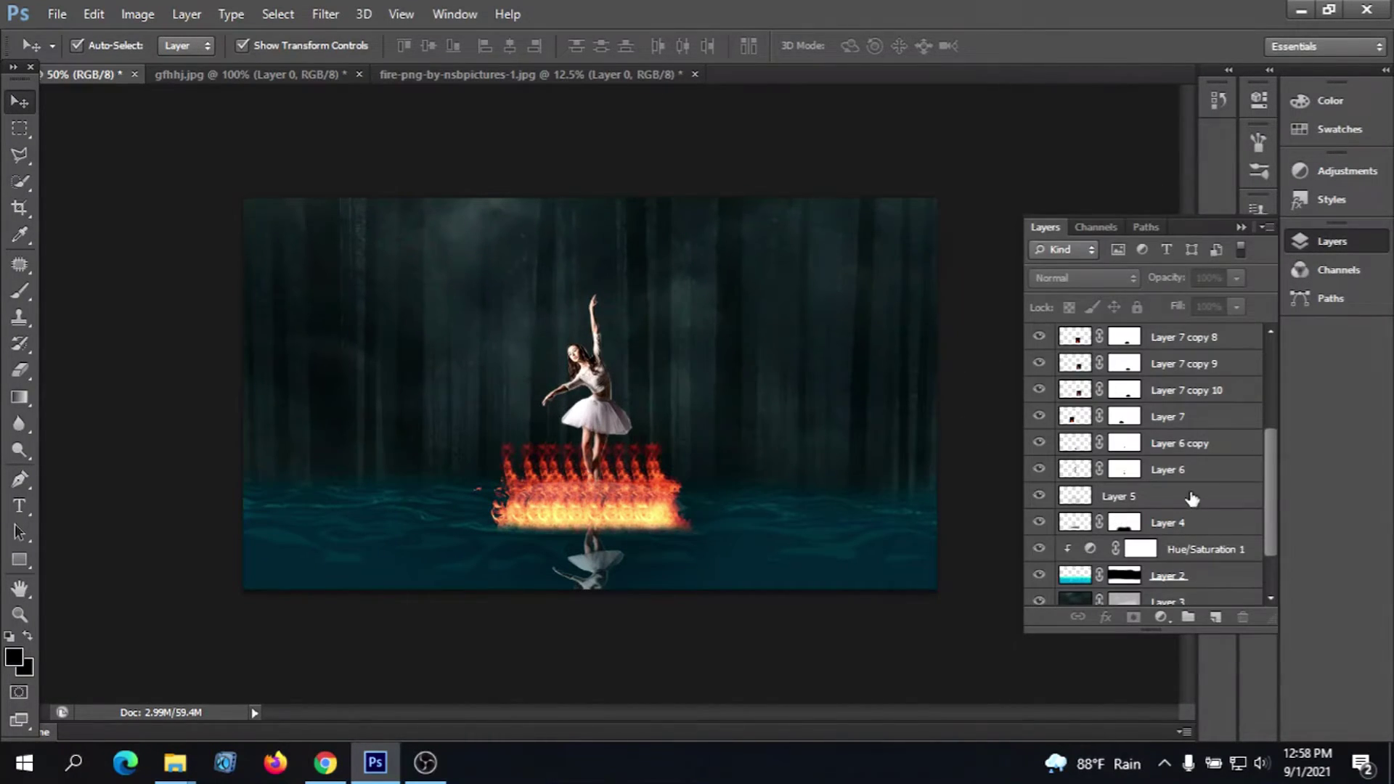
scroll(1184, 496, "up", 5)
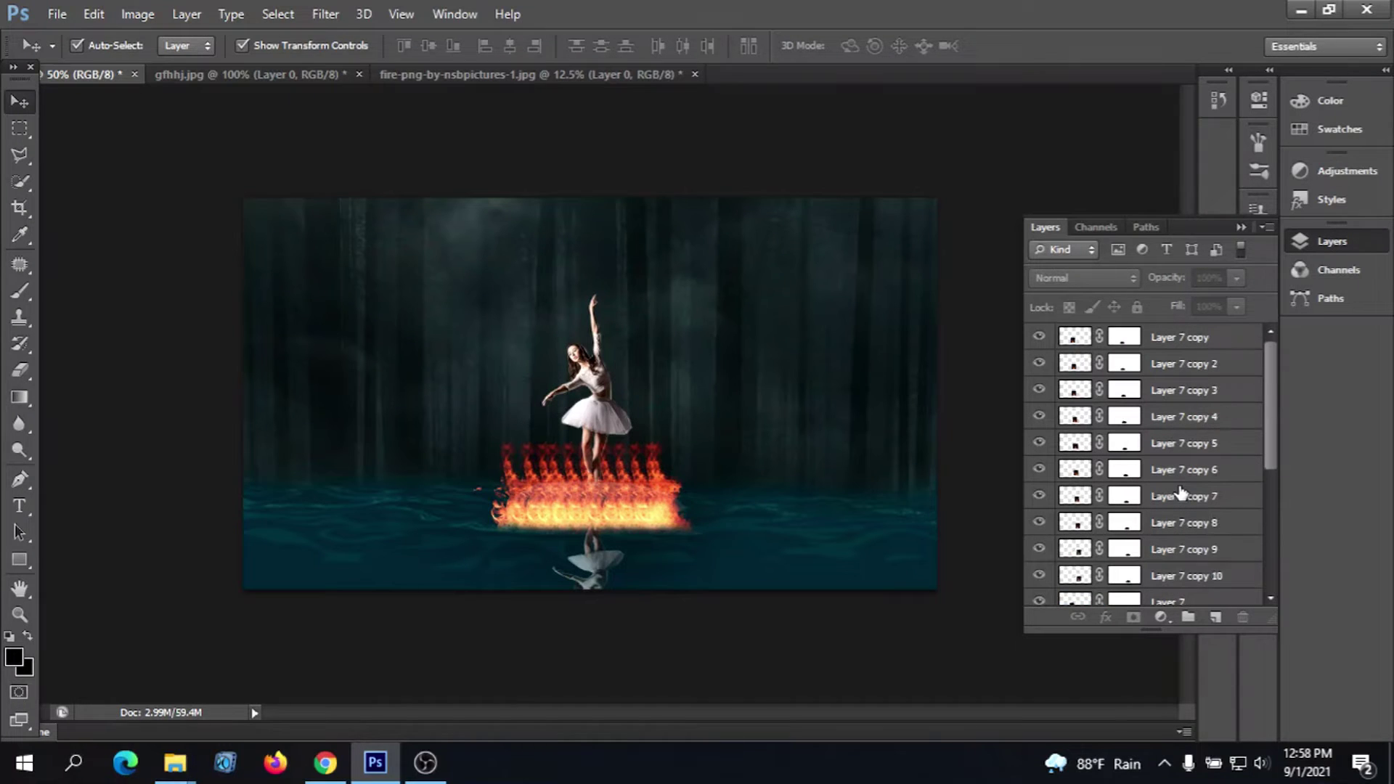
scroll(1181, 496, "down", 3)
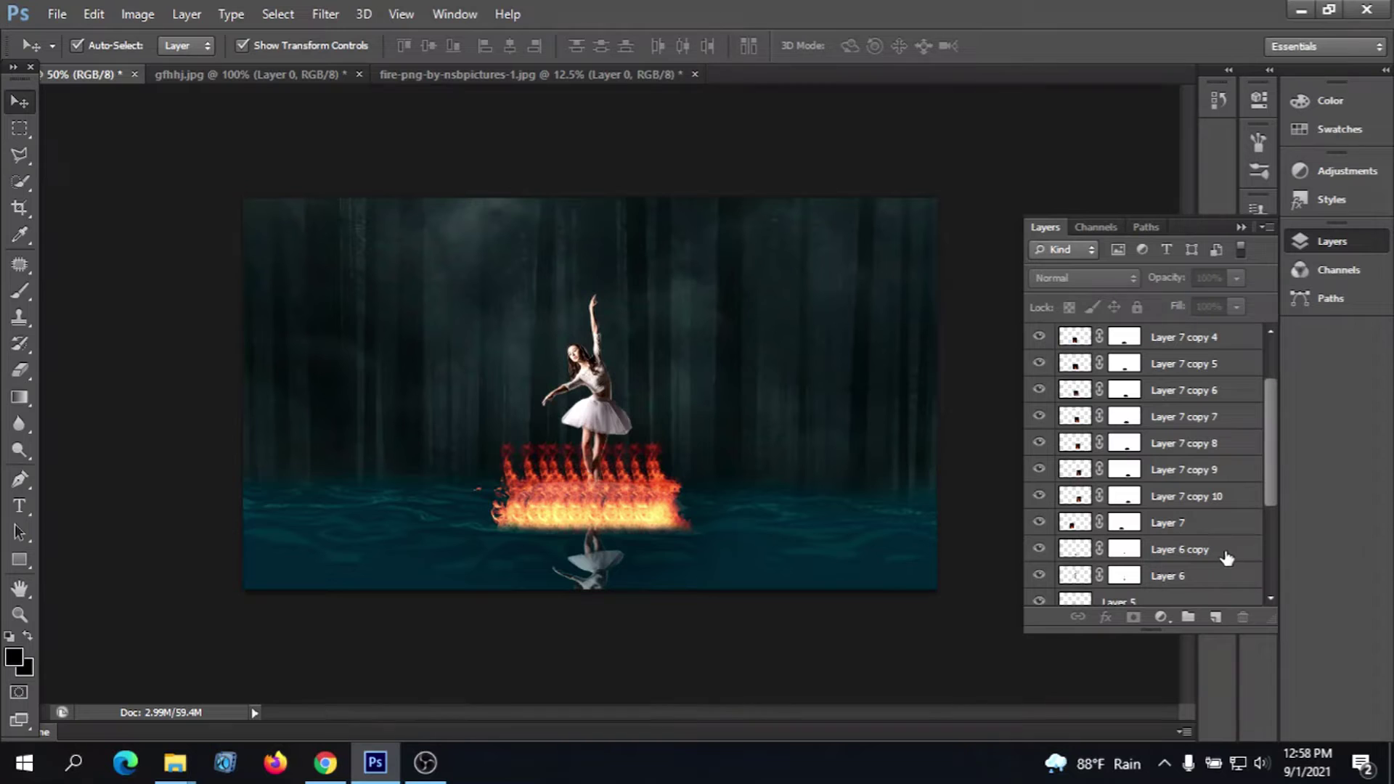
Mask out the left part of the fire on Layer 7's mask with a 49%-opacity brush
left_click(1125, 524)
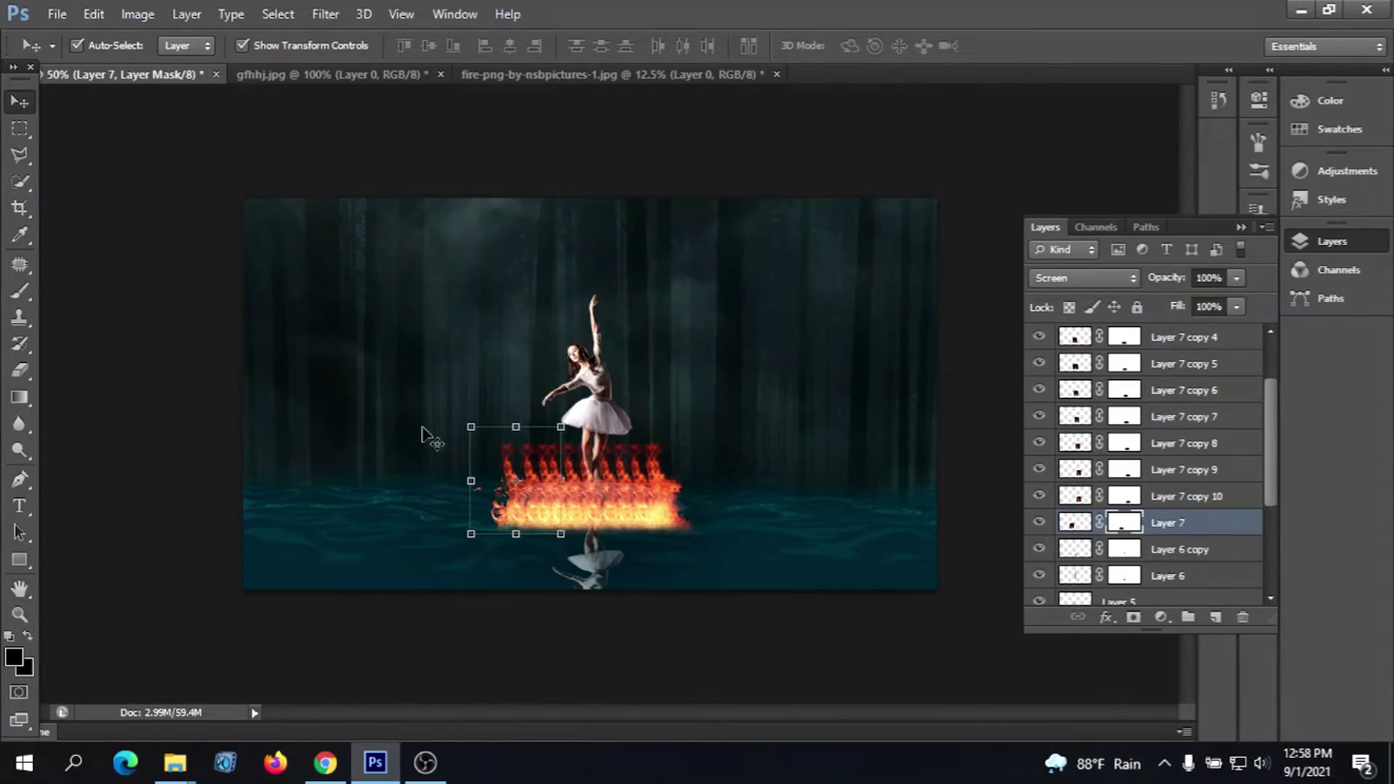
left_click(28, 294)
left_click(106, 287)
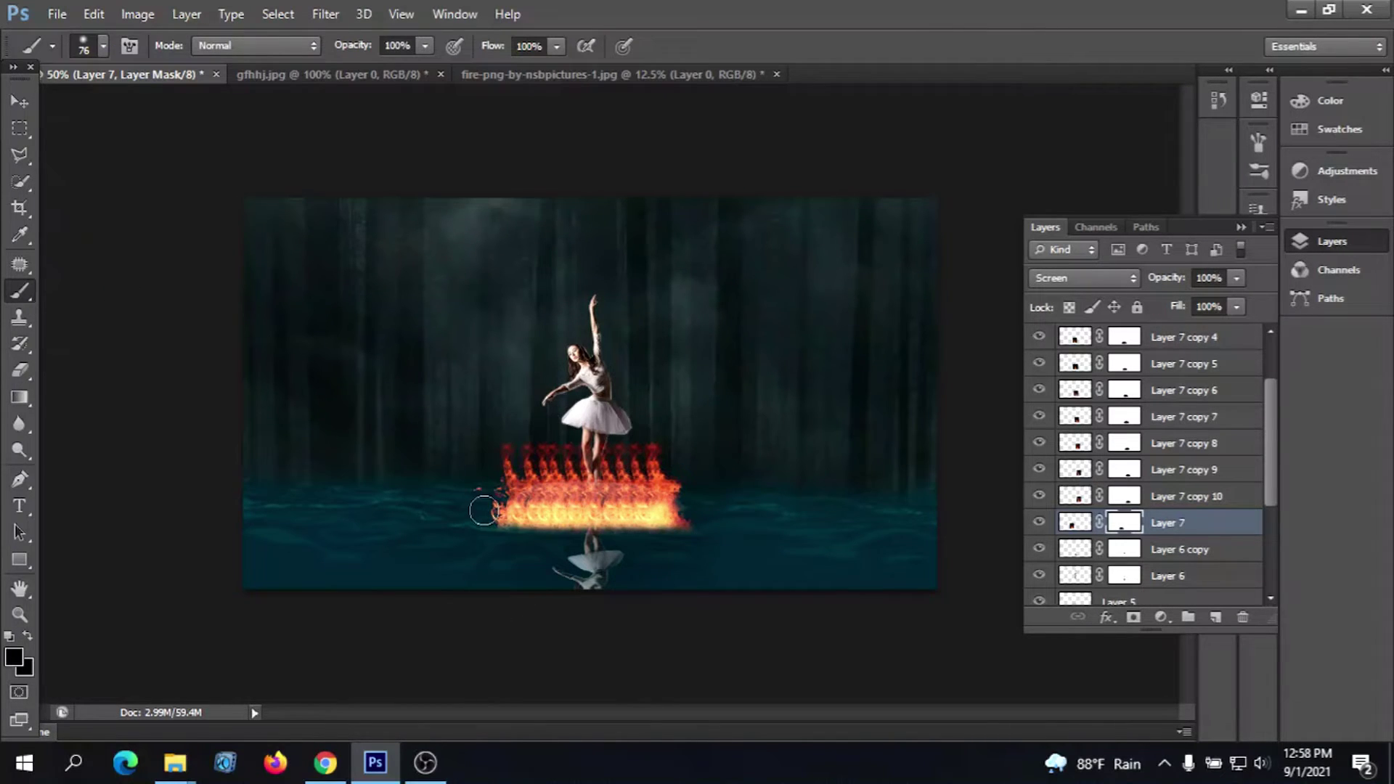
left_click_drag(488, 511, 557, 521)
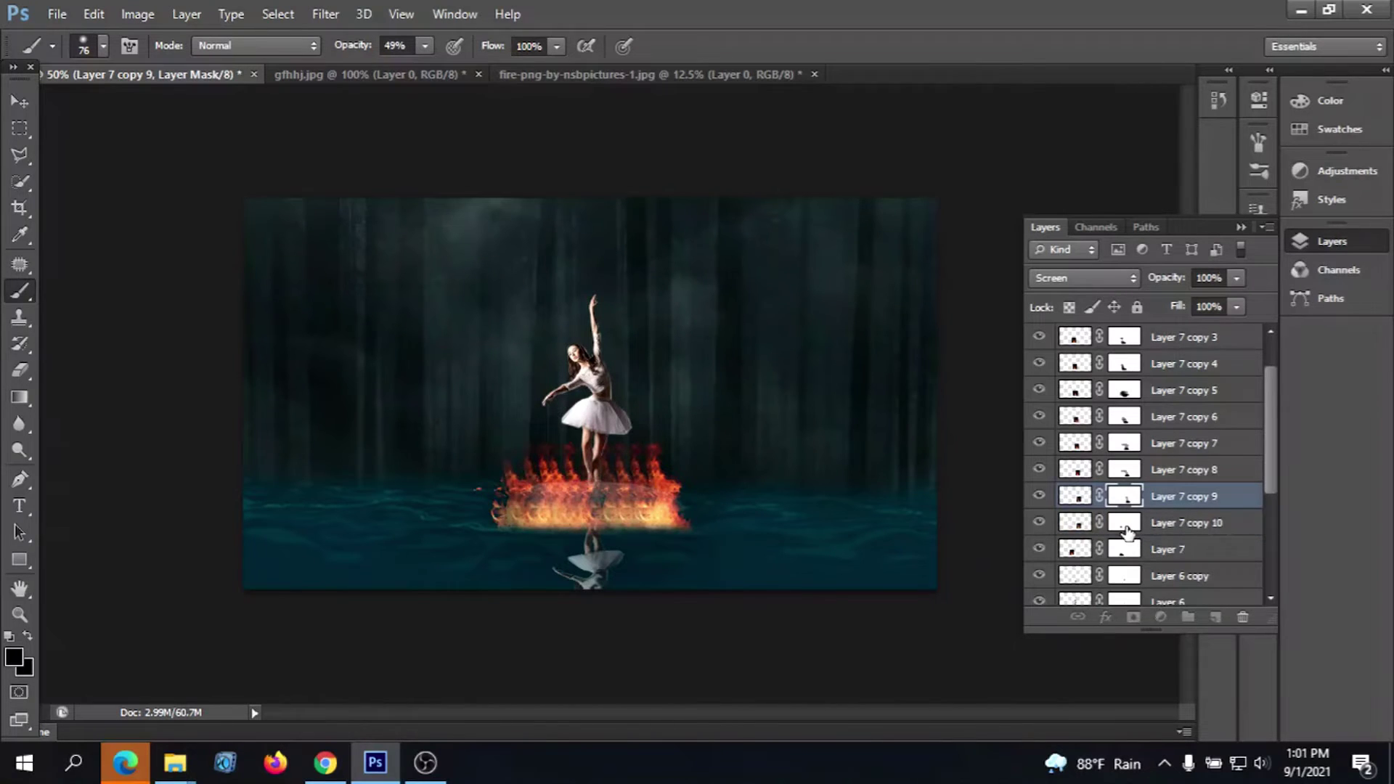
left_click(1128, 533)
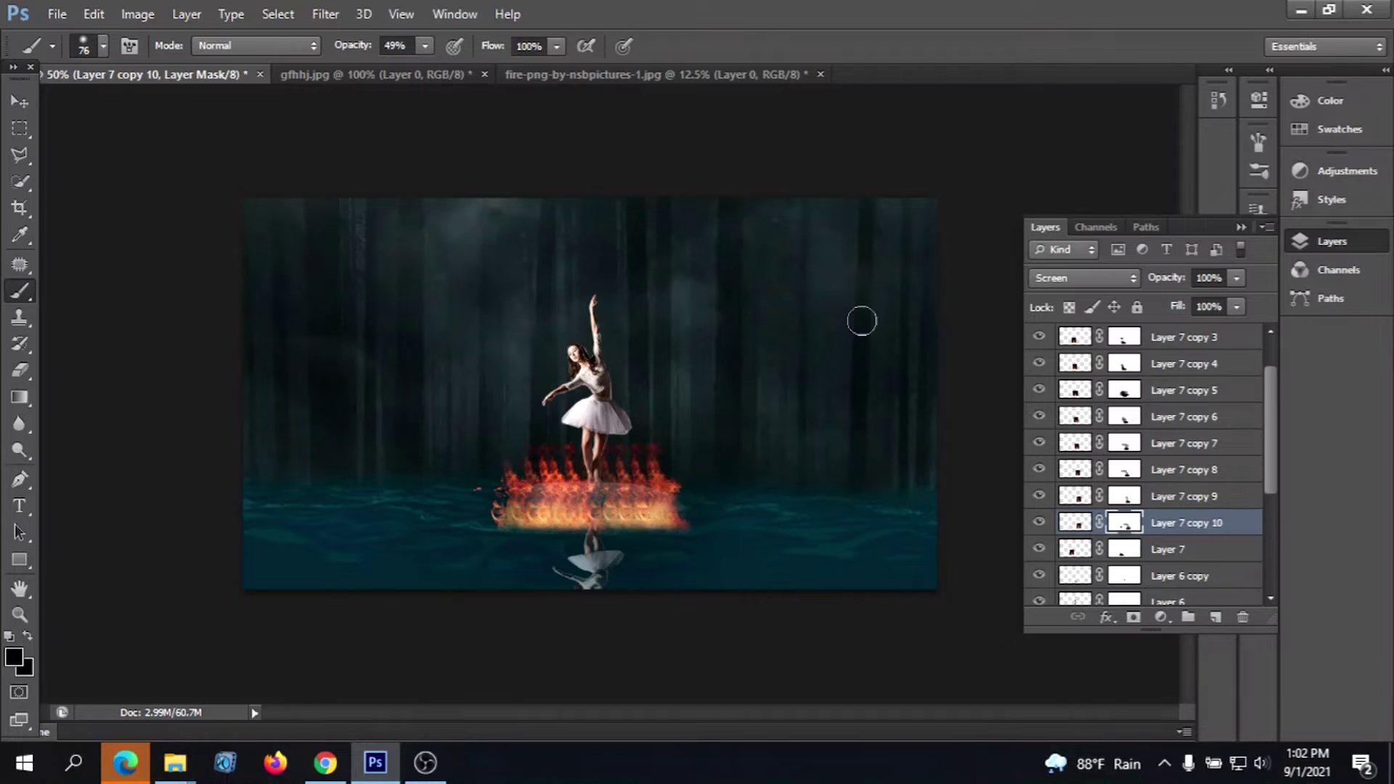
Drag the fire photo into the ballerina document as a new layer
left_click(18, 103)
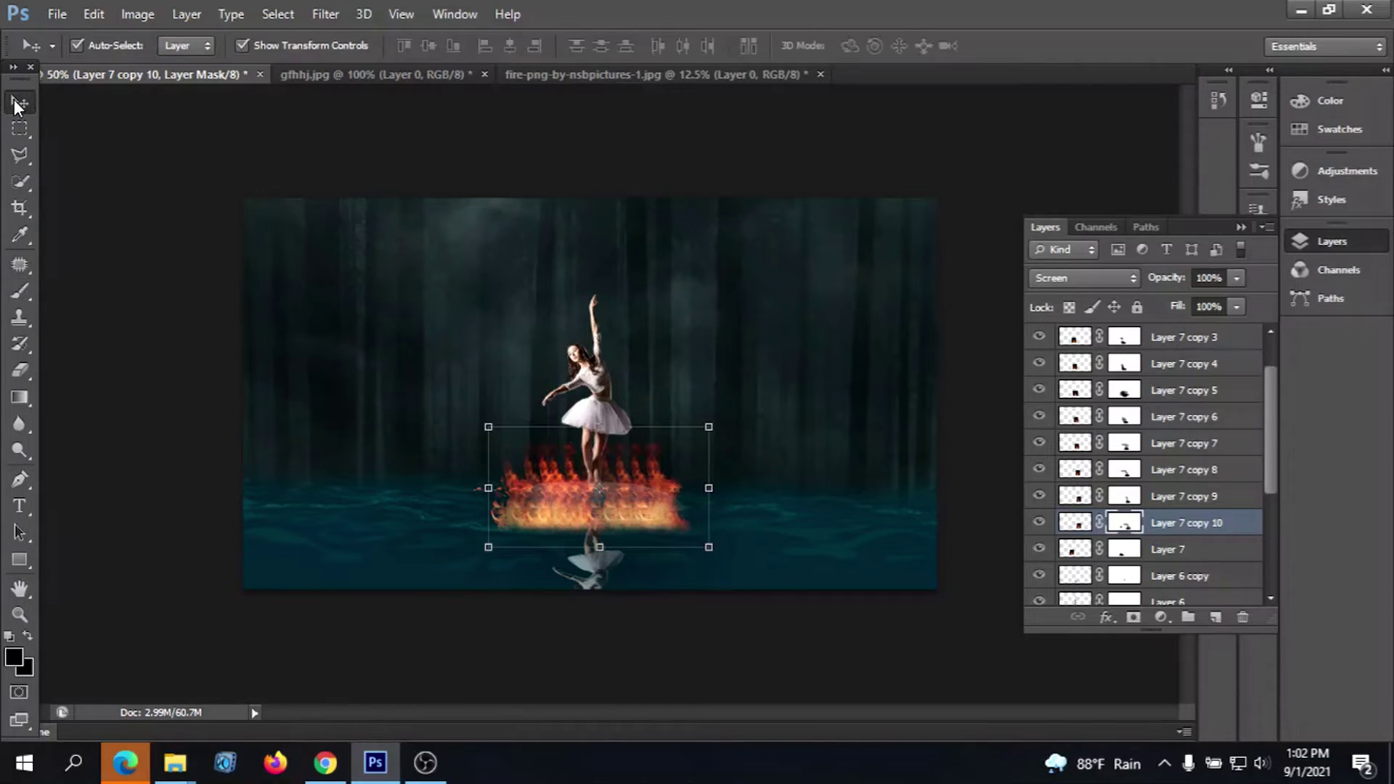
left_click(56, 13)
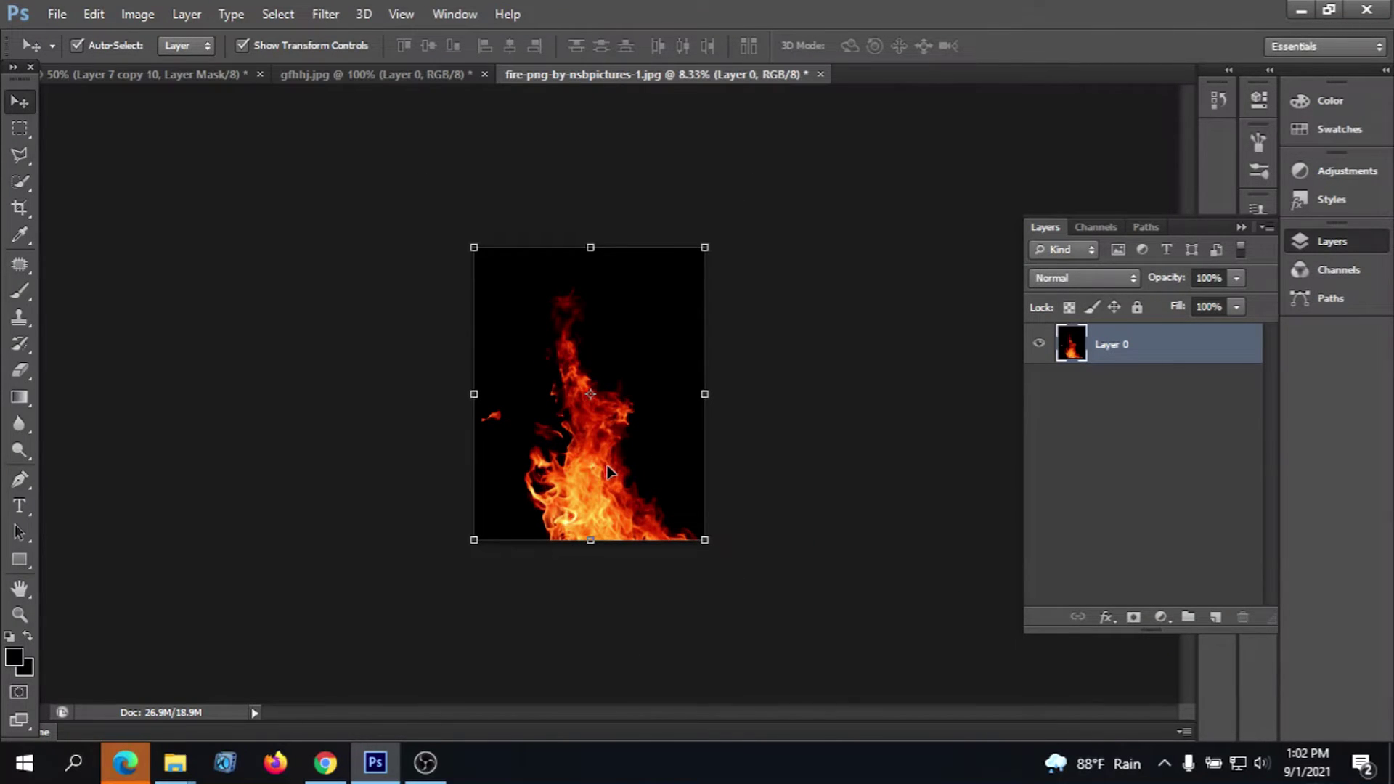
mouse_move(607, 472)
left_mouse_down()
mouse_move(164, 75)
mouse_move(478, 303)
left_mouse_up()
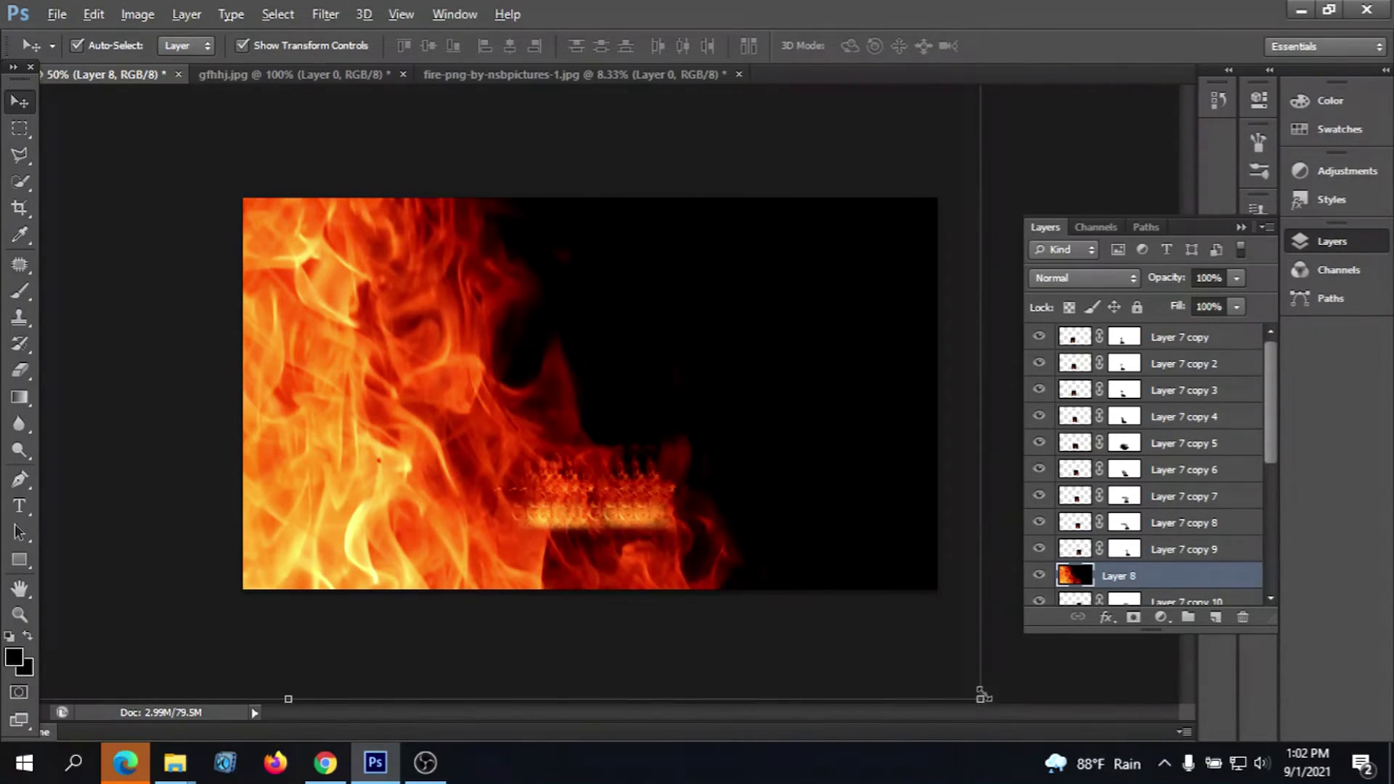
Scale the fire to about 10.5% and place it beside the dancer's raised arm
left_click_drag(982, 695, 689, 328)
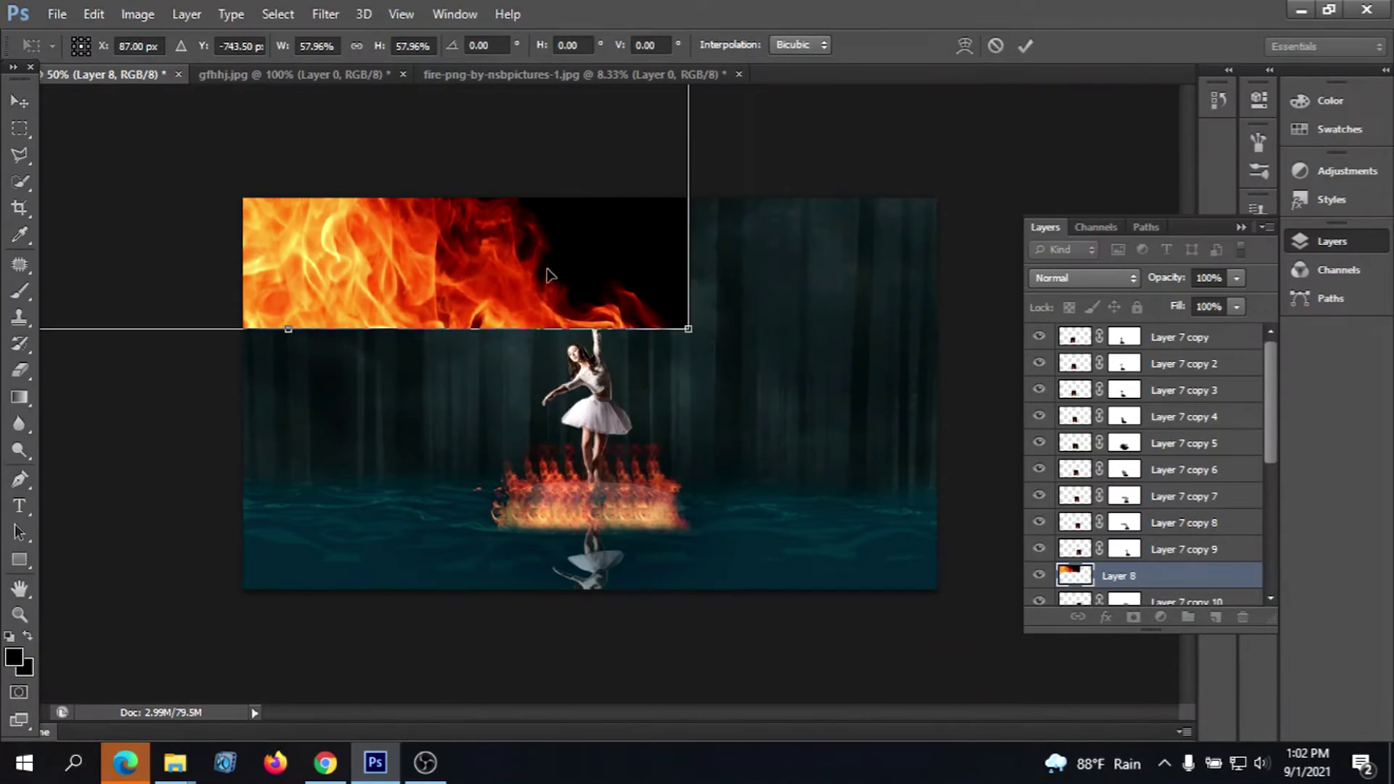
left_click_drag(550, 275, 752, 456)
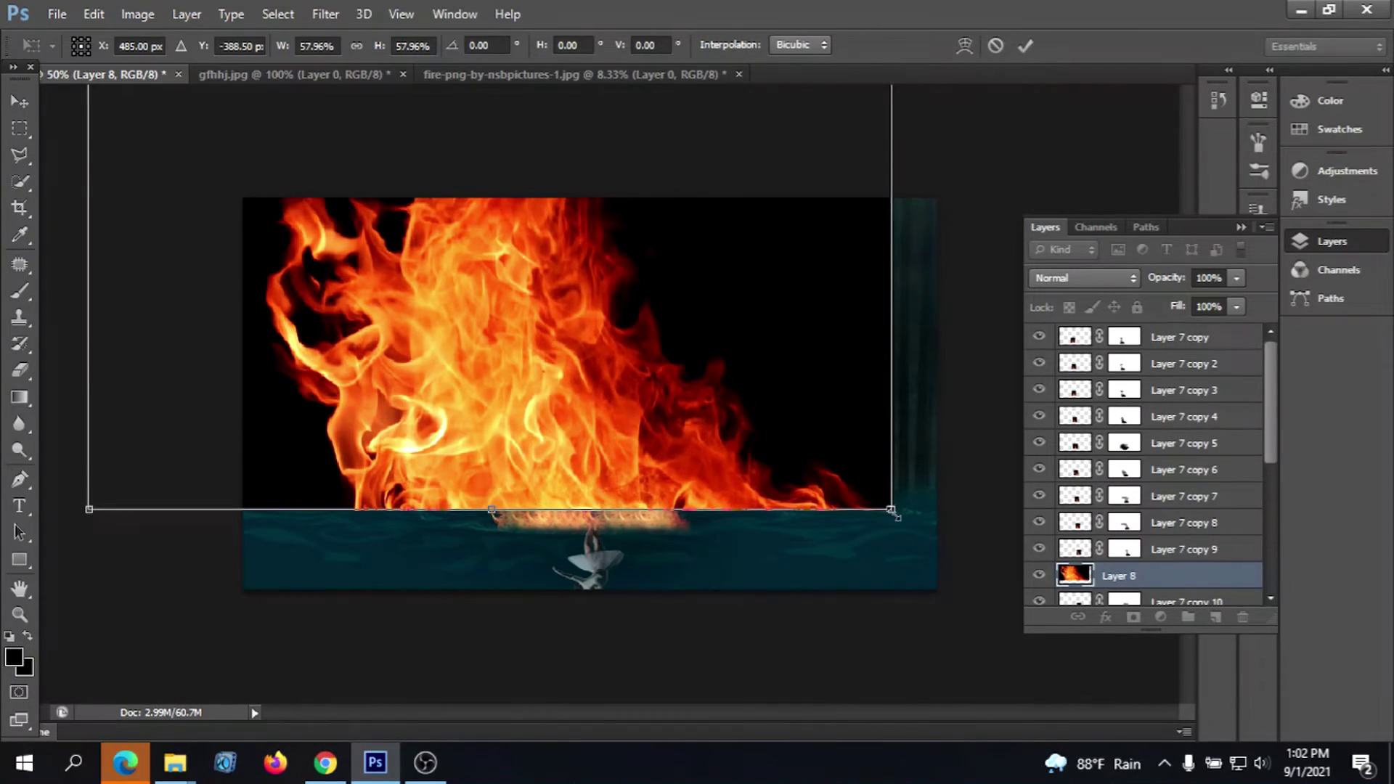
left_click_drag(891, 510, 678, 354)
left_click_drag(642, 304, 770, 487)
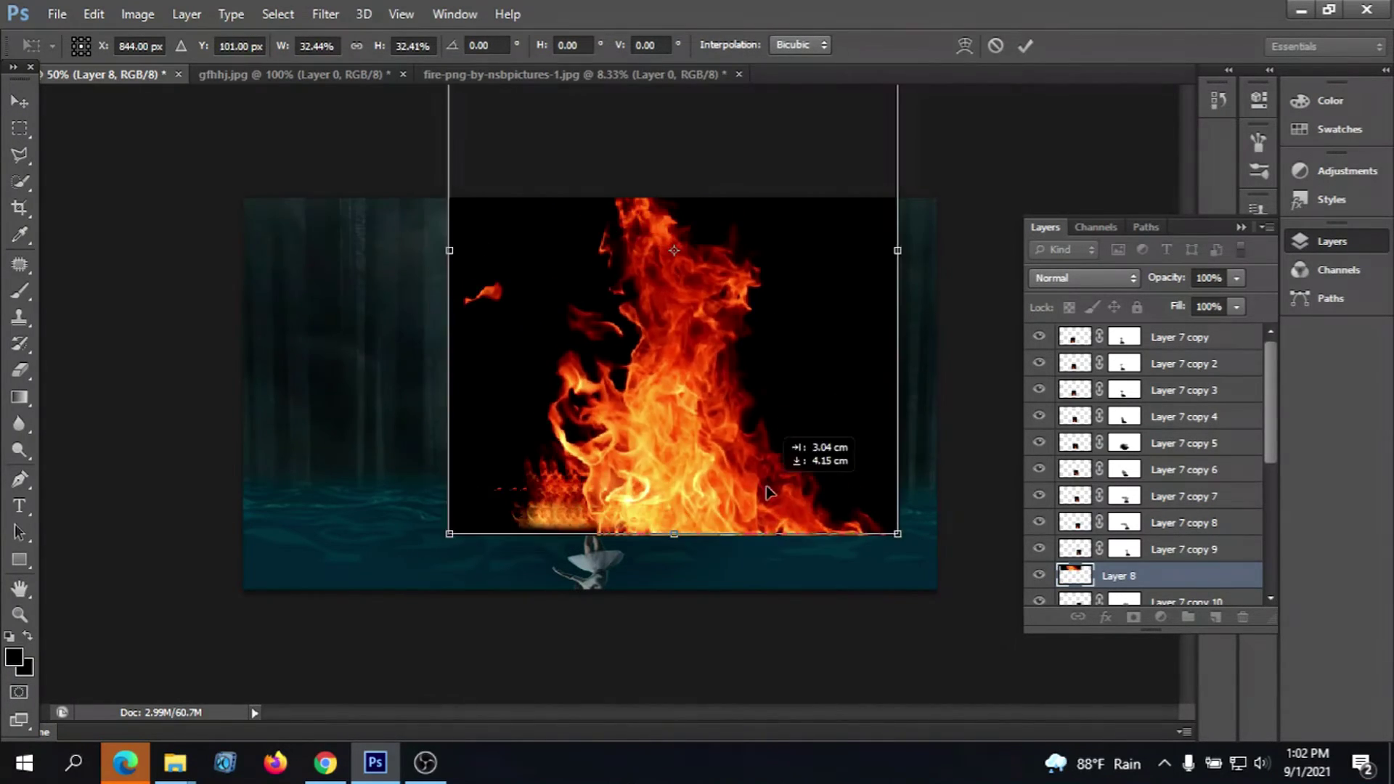
mouse_move(897, 535)
left_mouse_down()
mouse_move(750, 401)
mouse_move(747, 350)
left_mouse_up()
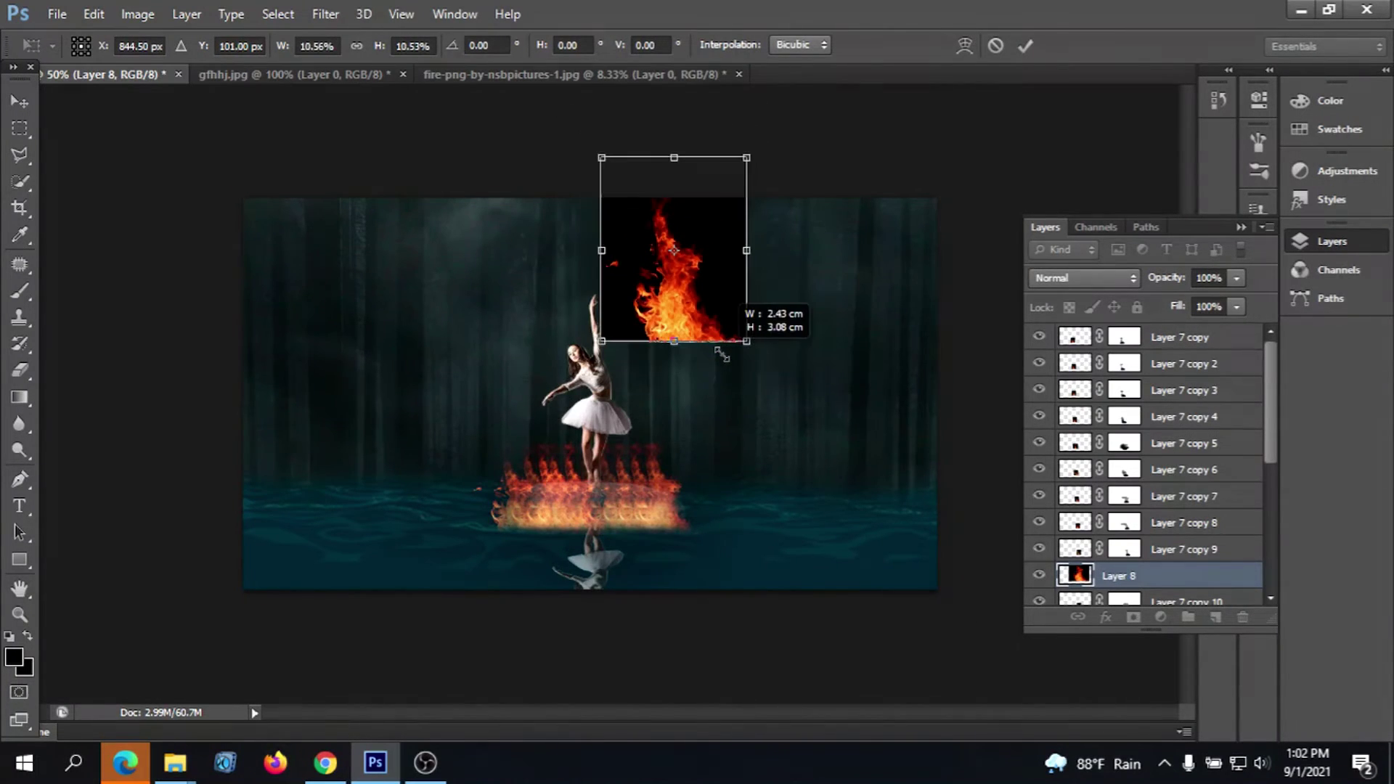
left_click_drag(672, 275, 654, 347)
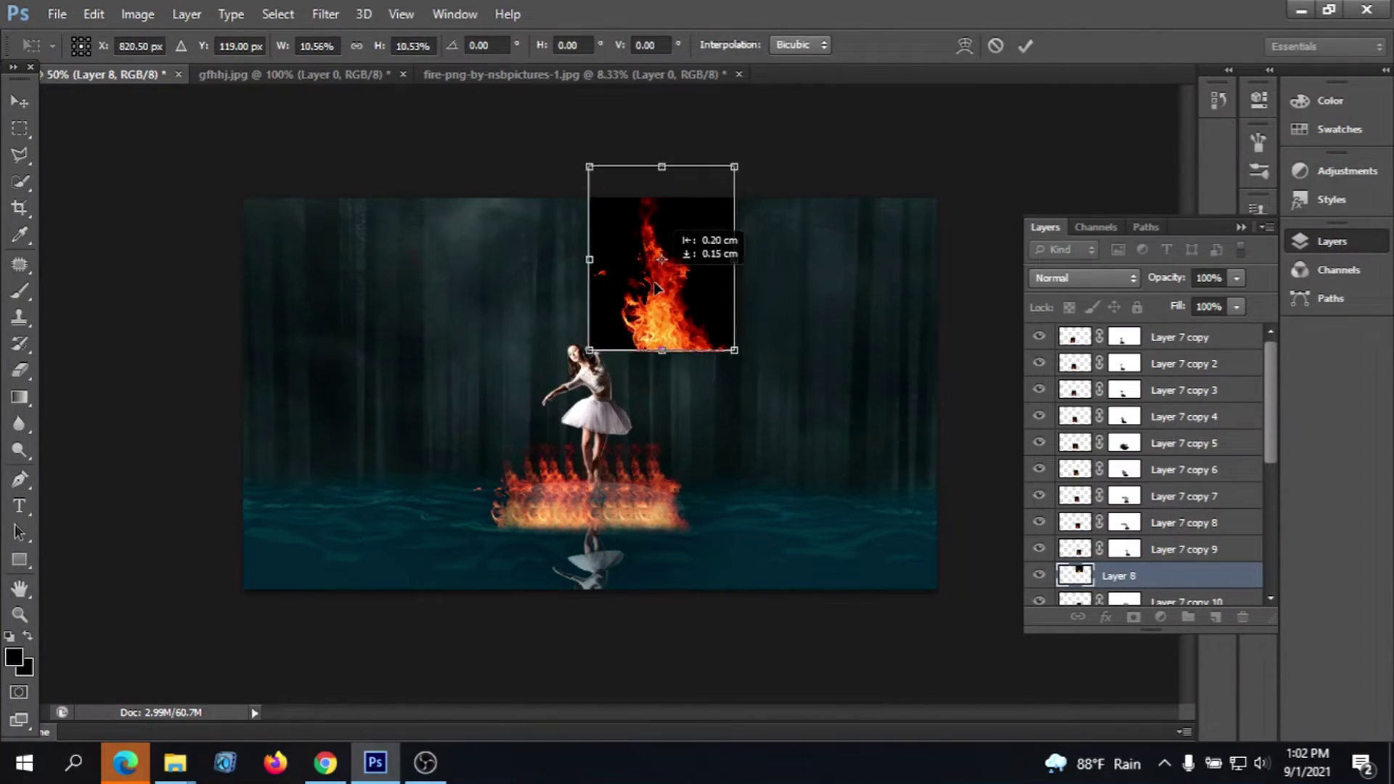
left_click(1025, 46)
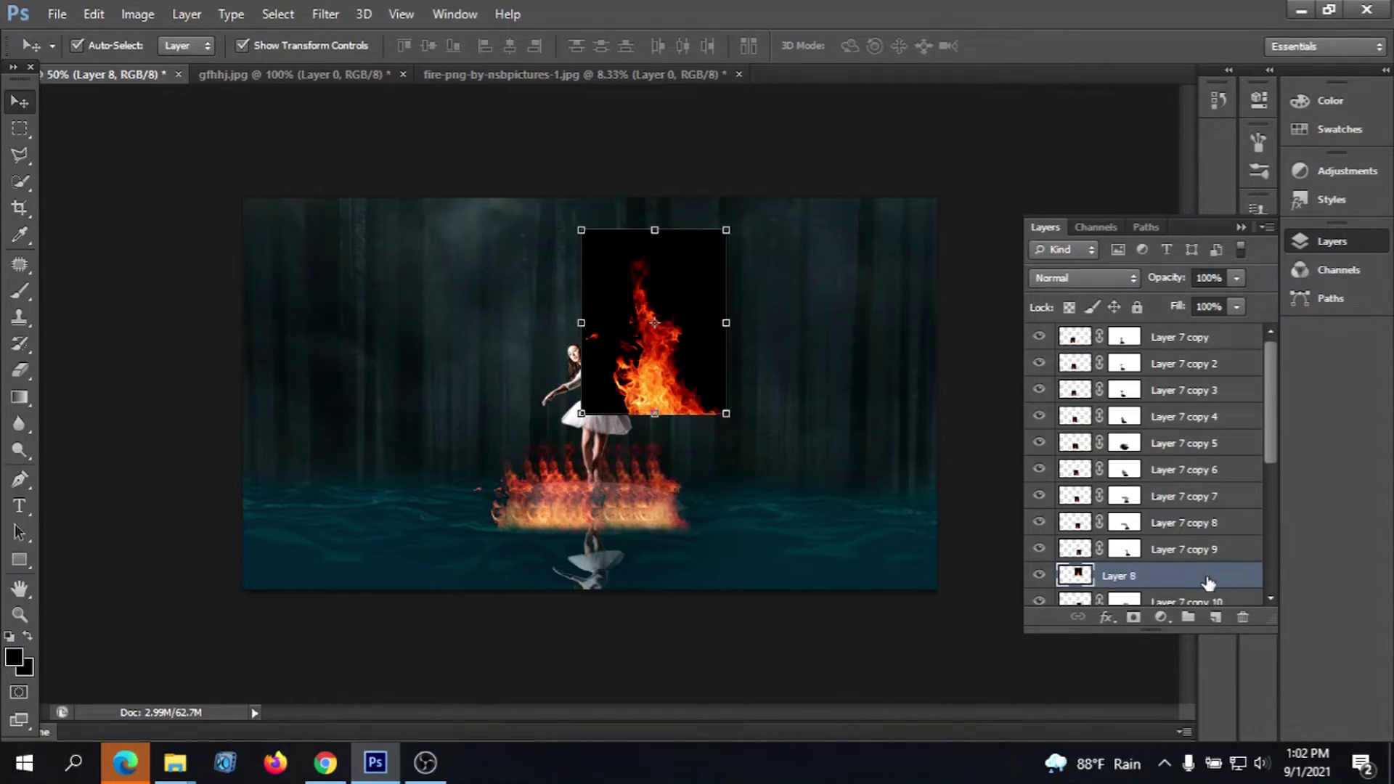
Try Lighten and Linear Dodge (Add) blending on the fire layer, settling on Color Dodge
left_click(1128, 278)
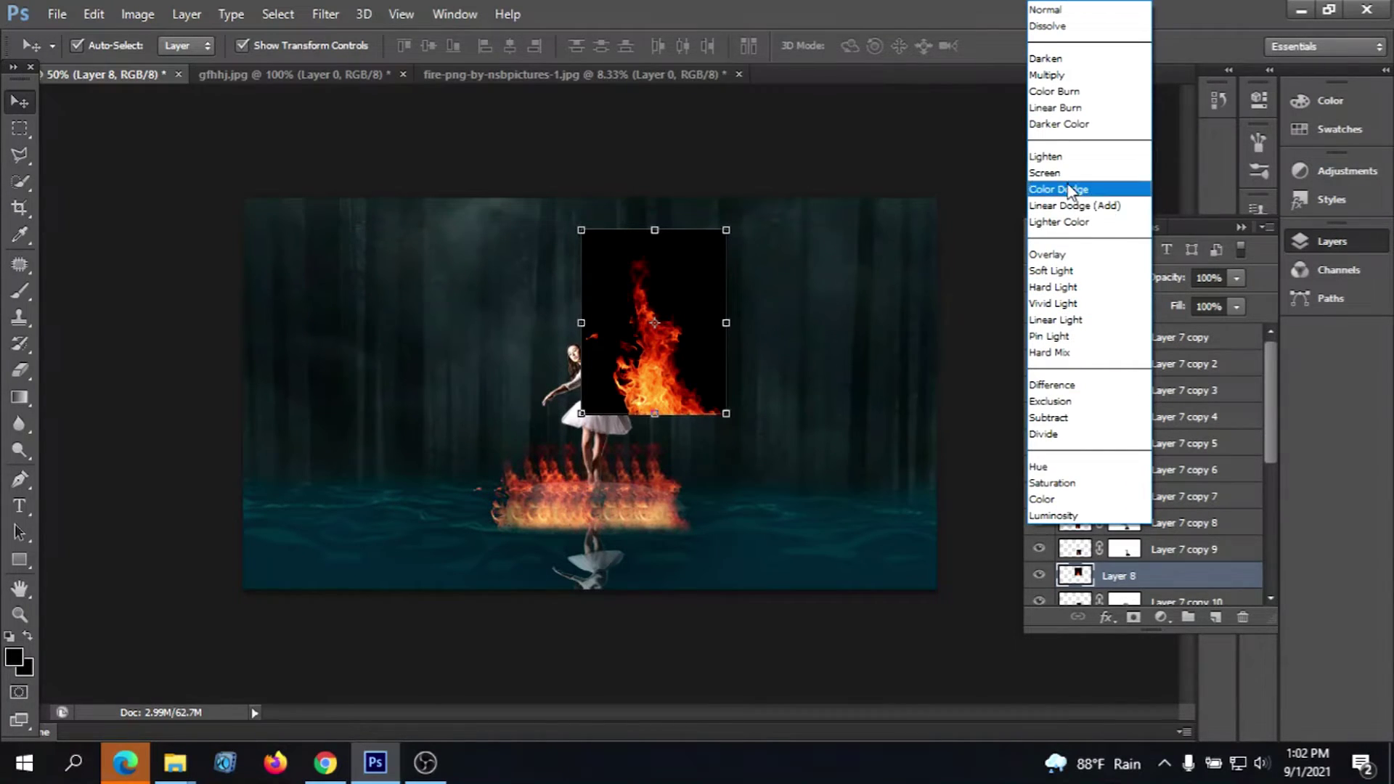
left_click(1067, 189)
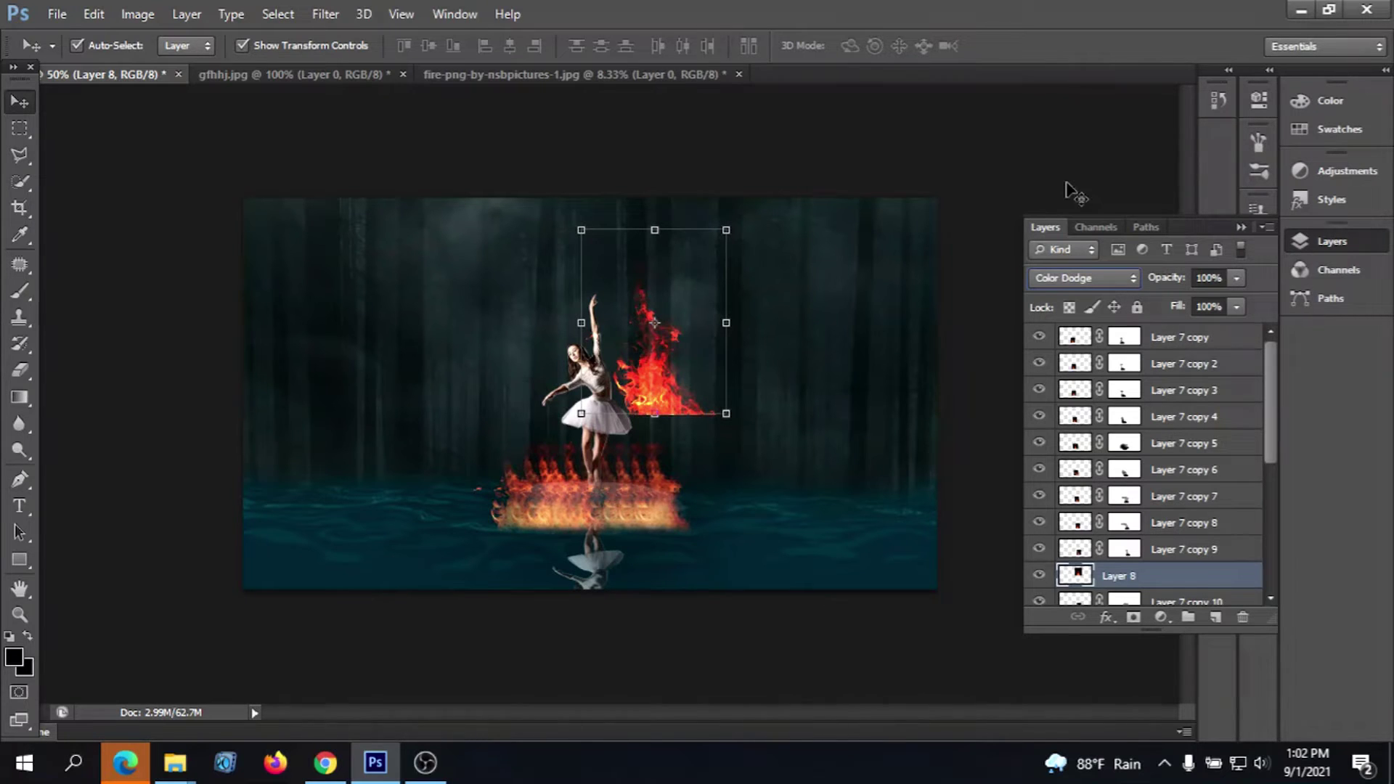
left_click(1134, 279)
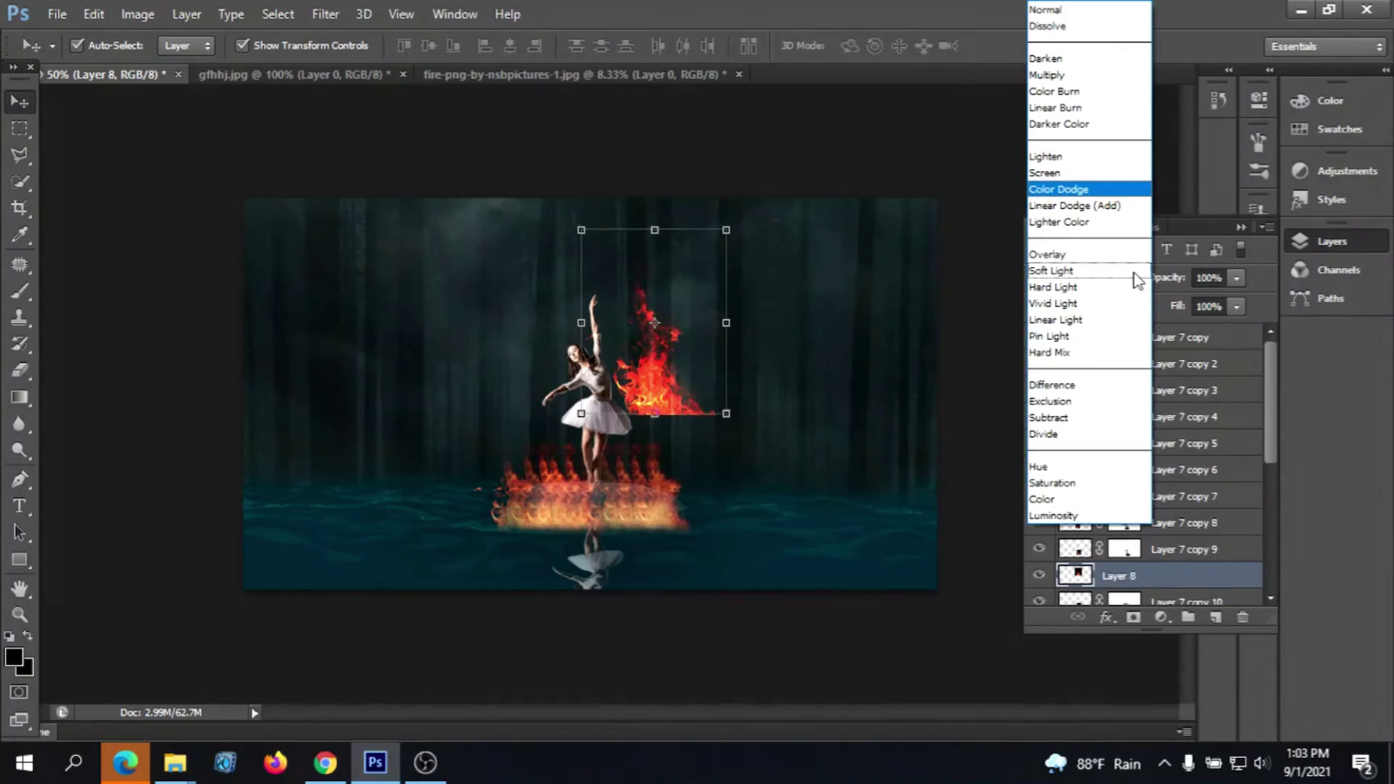
left_click(1052, 157)
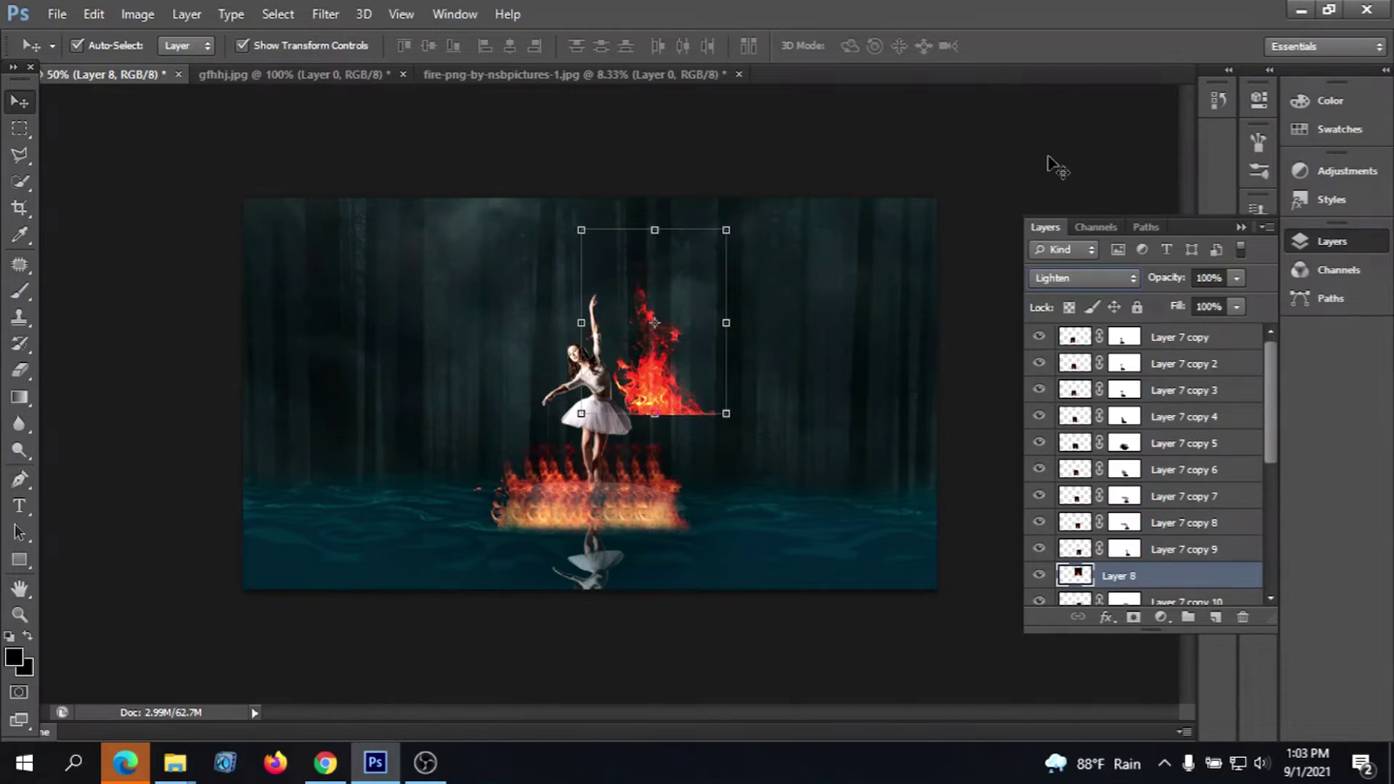
left_click(1125, 278)
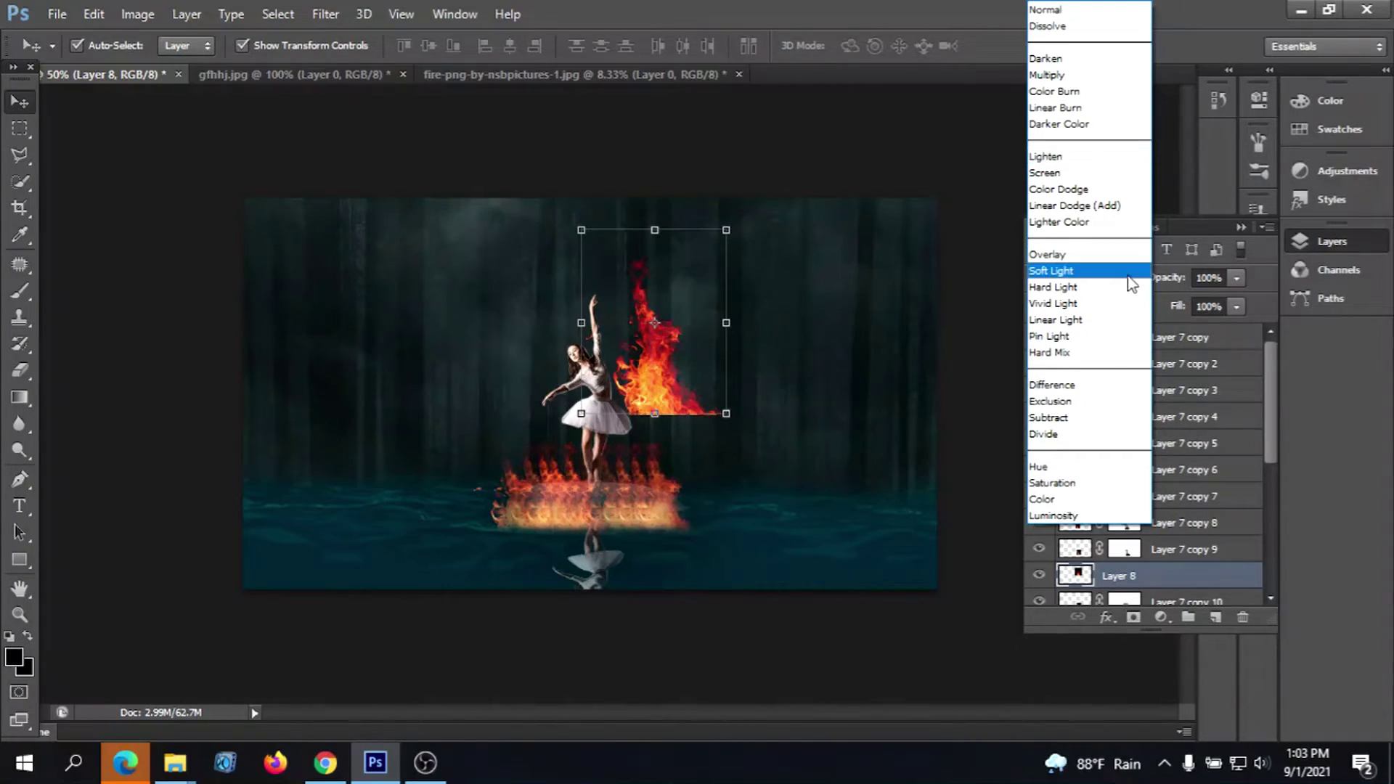
left_click(1077, 206)
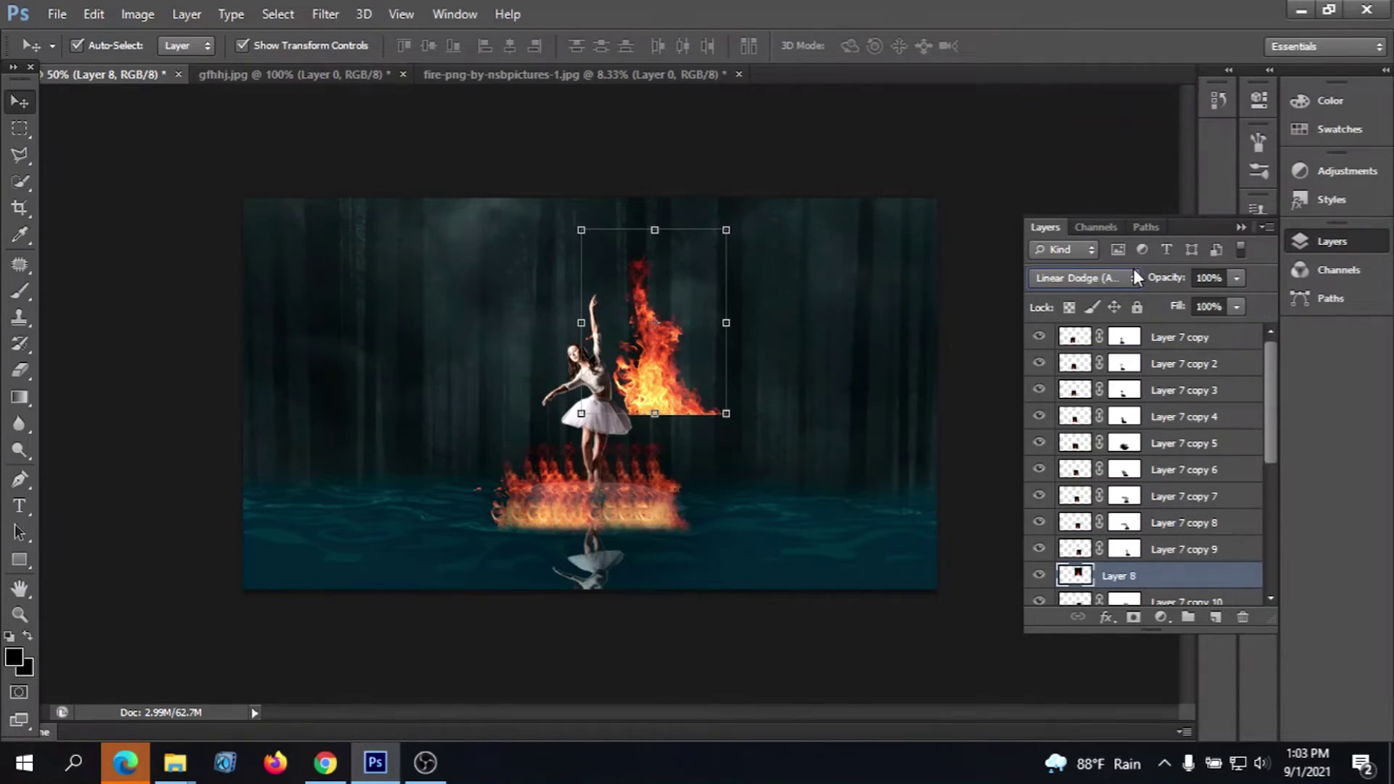
left_click(1136, 278)
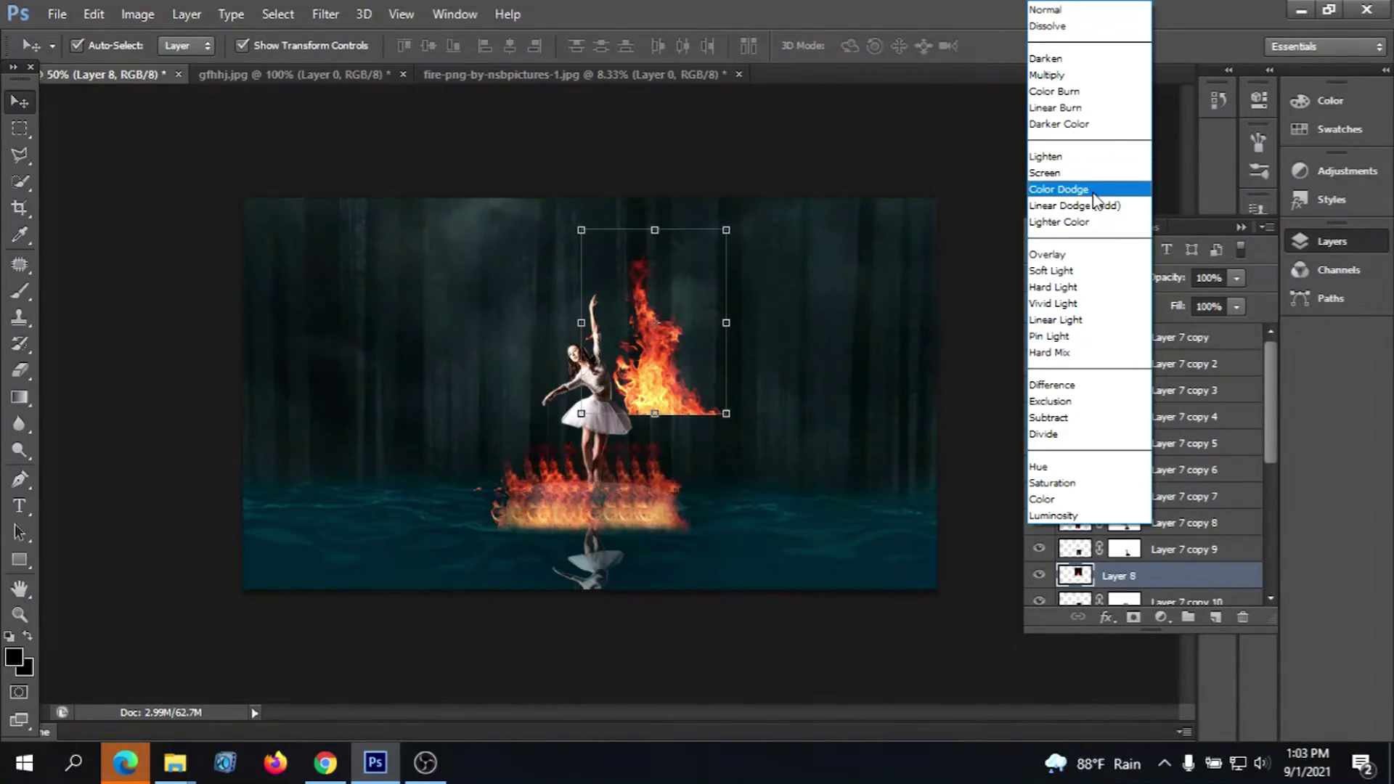
left_click(1074, 189)
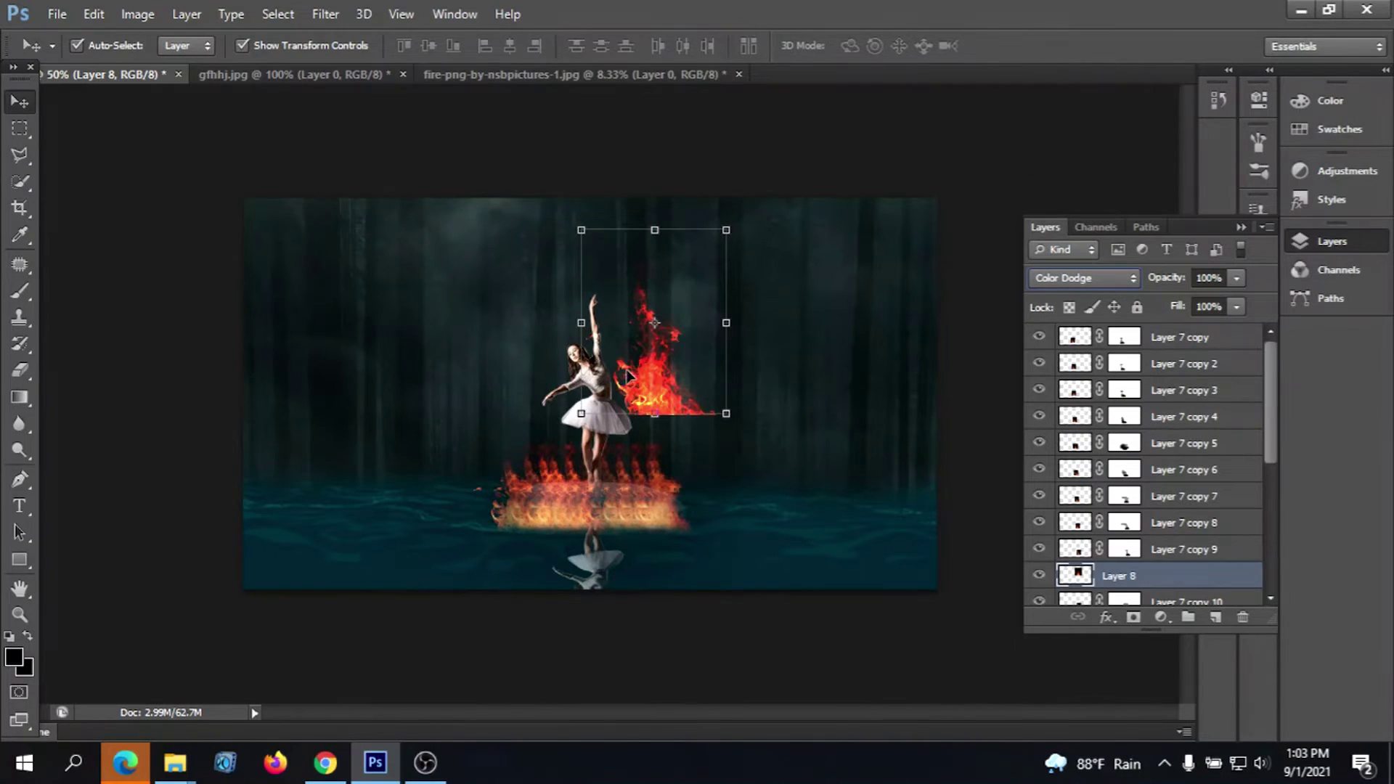
Move the flame up so it rises from the dancer's raised hand
left_click_drag(658, 385, 612, 328)
right_click(620, 318)
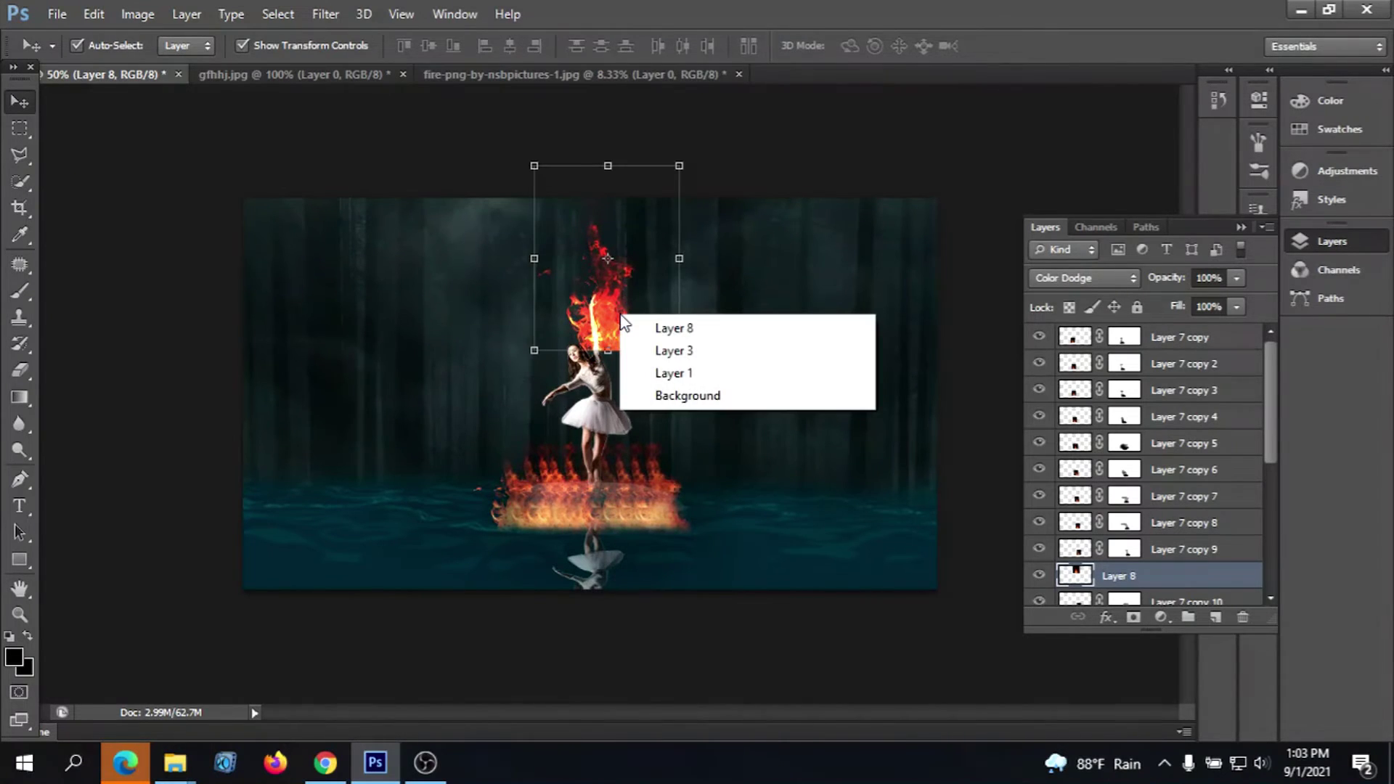
left_click(604, 299)
left_click(96, 14)
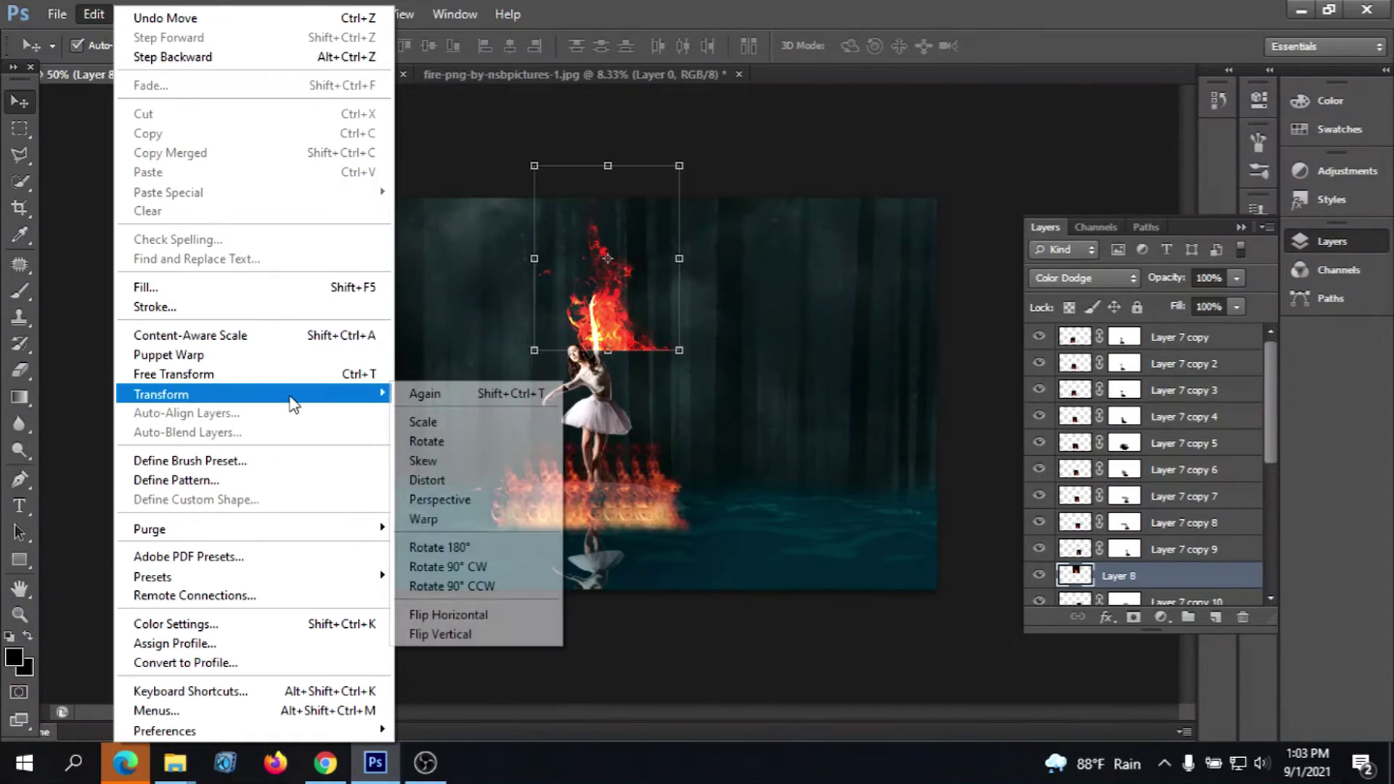
mouse_move(161, 394)
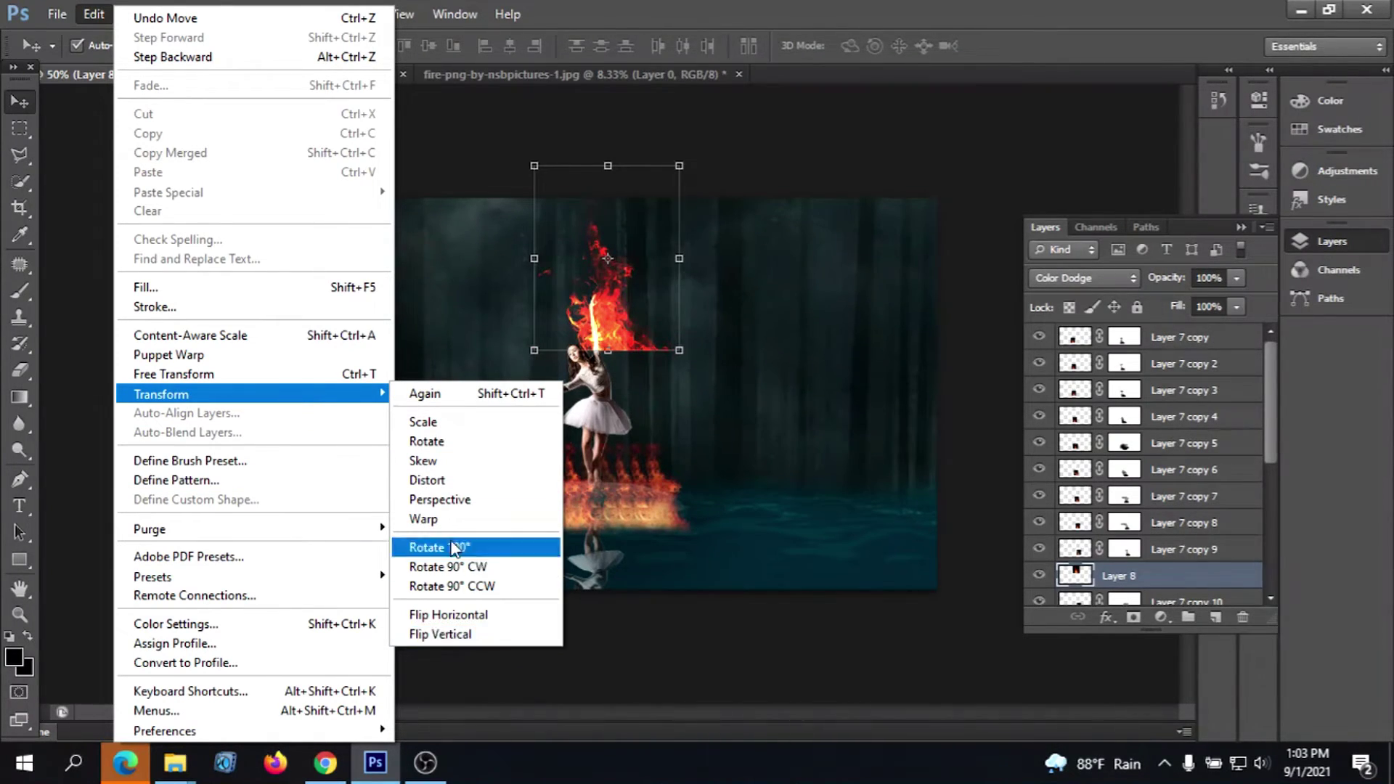
Warp the flame, pulling its lower edge and base inward toward her hand and shoulder
left_click(453, 519)
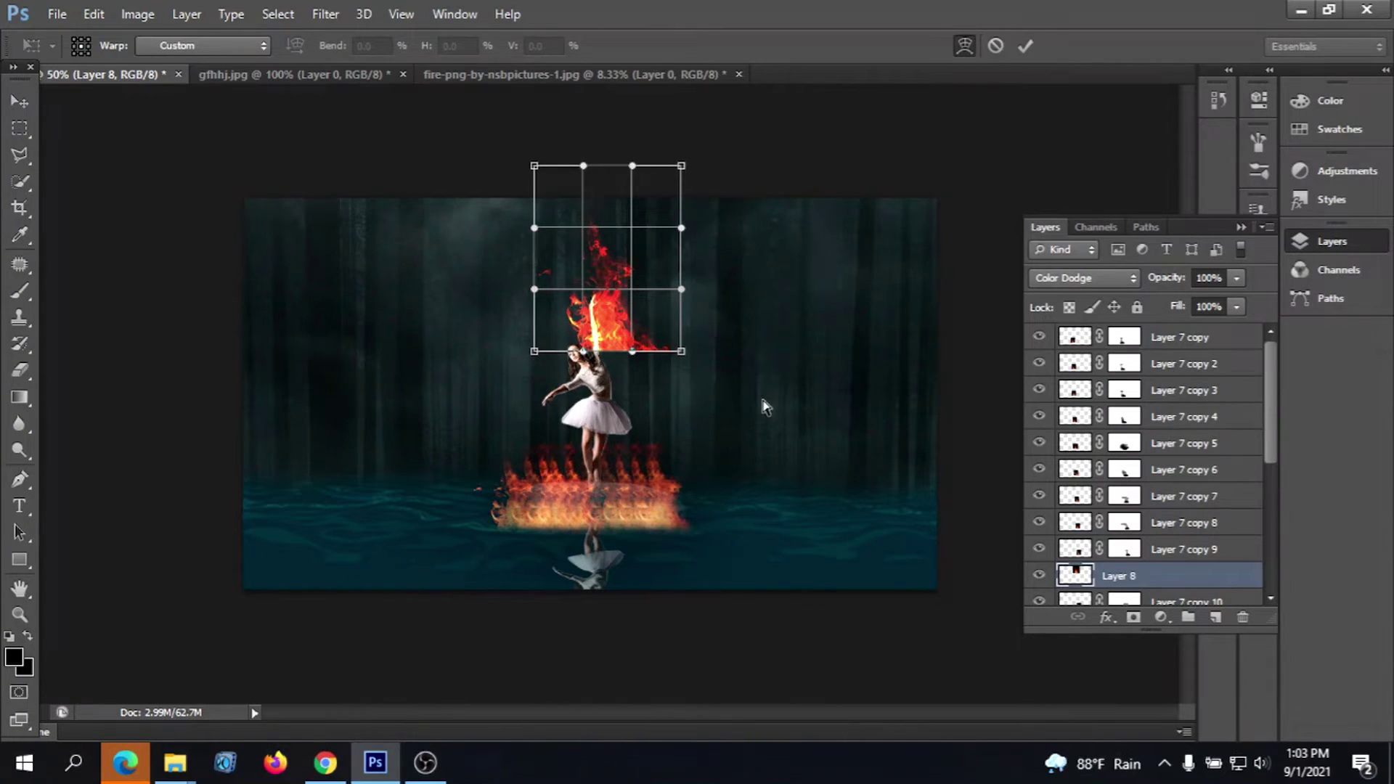
key("ctrl+plus")
key("ctrl+plus")
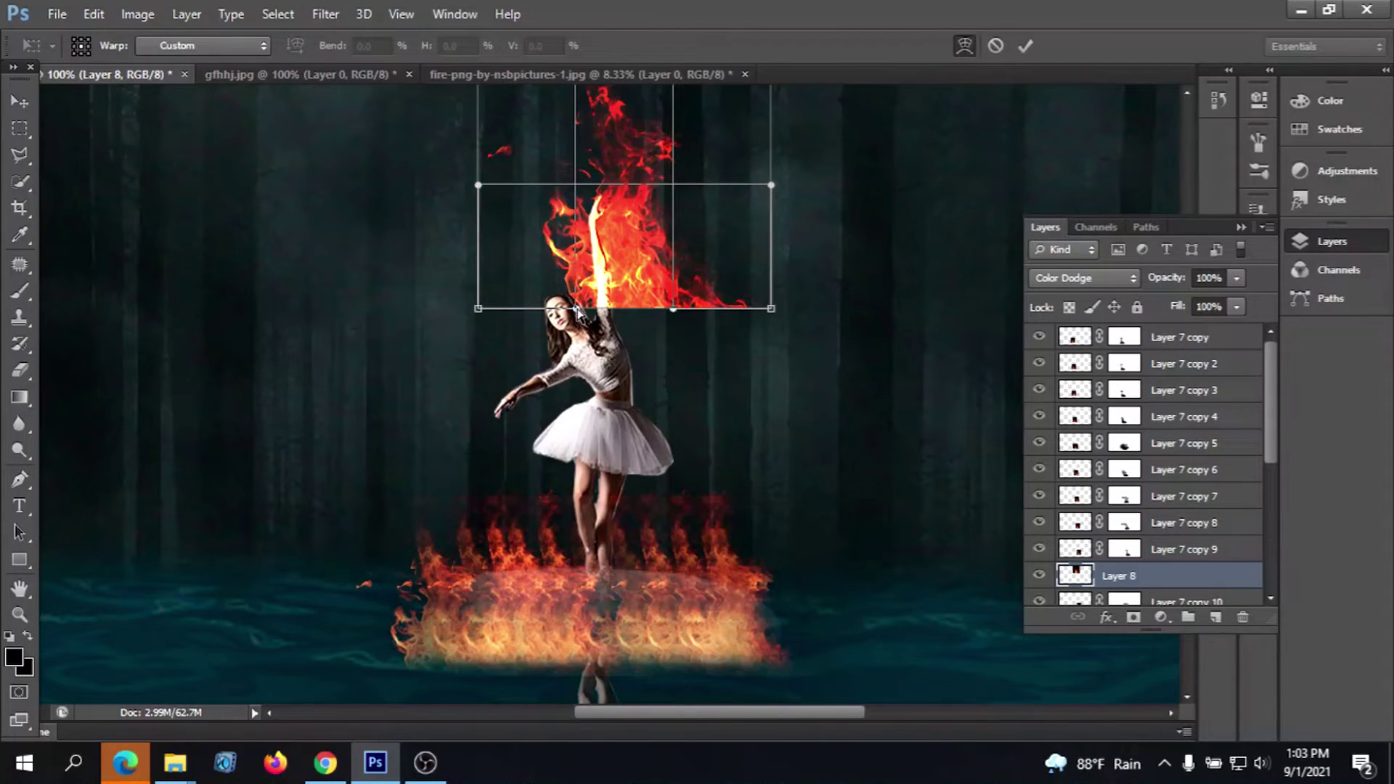
left_click_drag(578, 311, 619, 329)
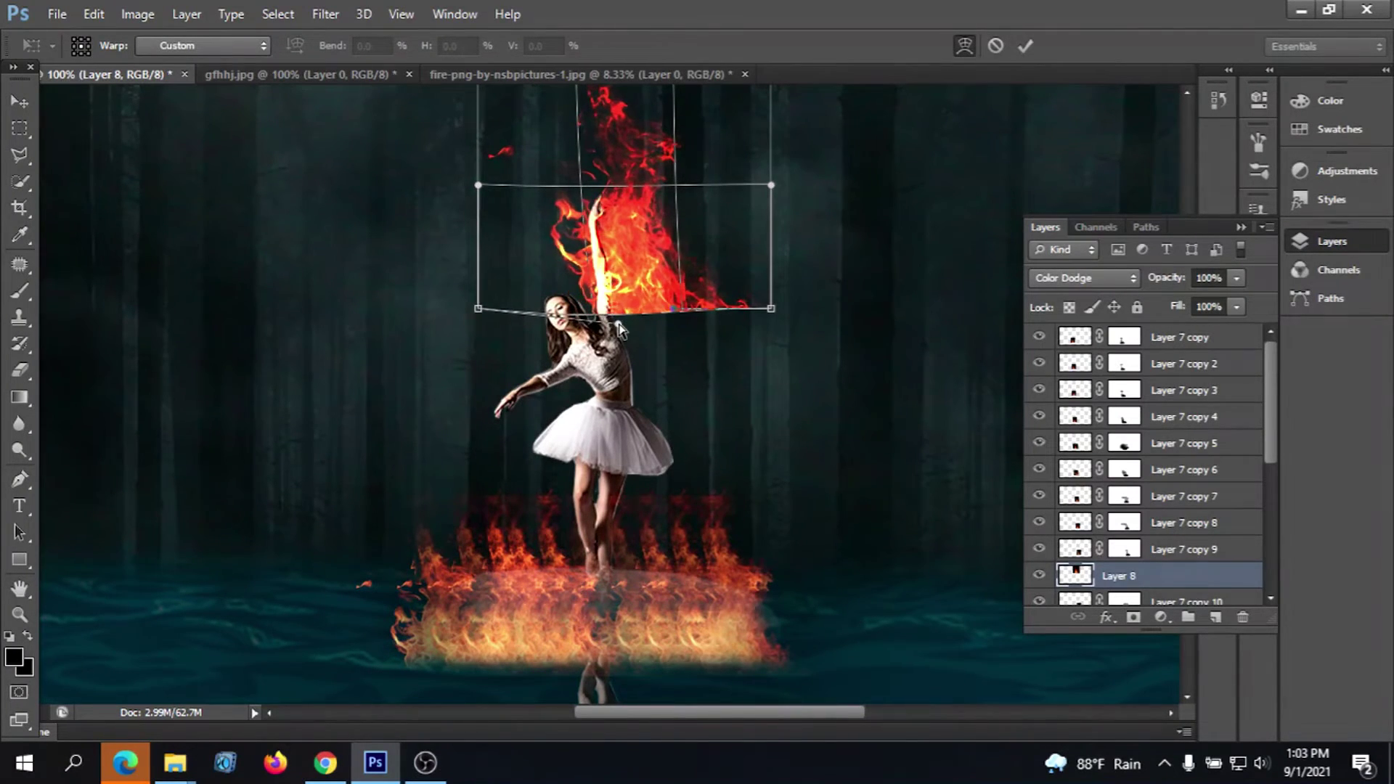
left_click_drag(619, 329, 624, 331)
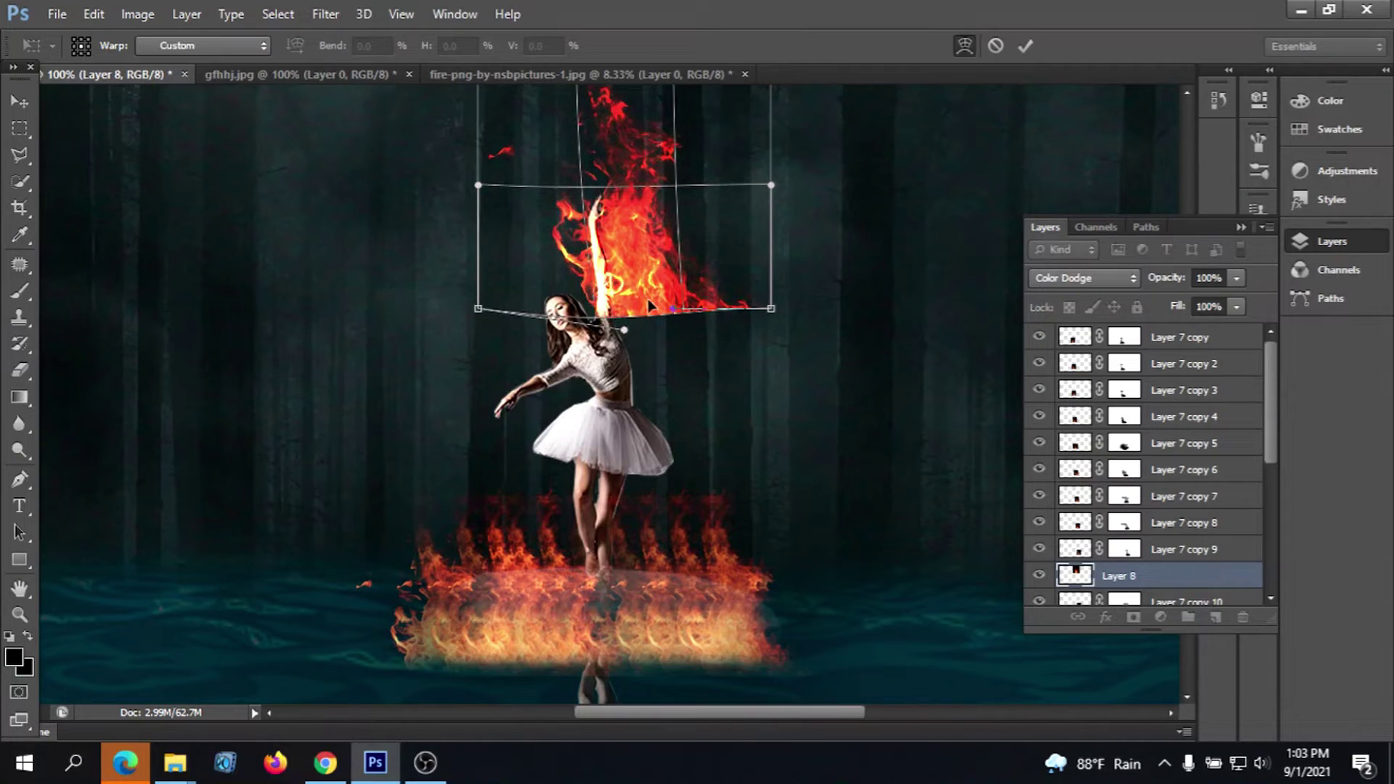
left_click_drag(770, 310, 599, 329)
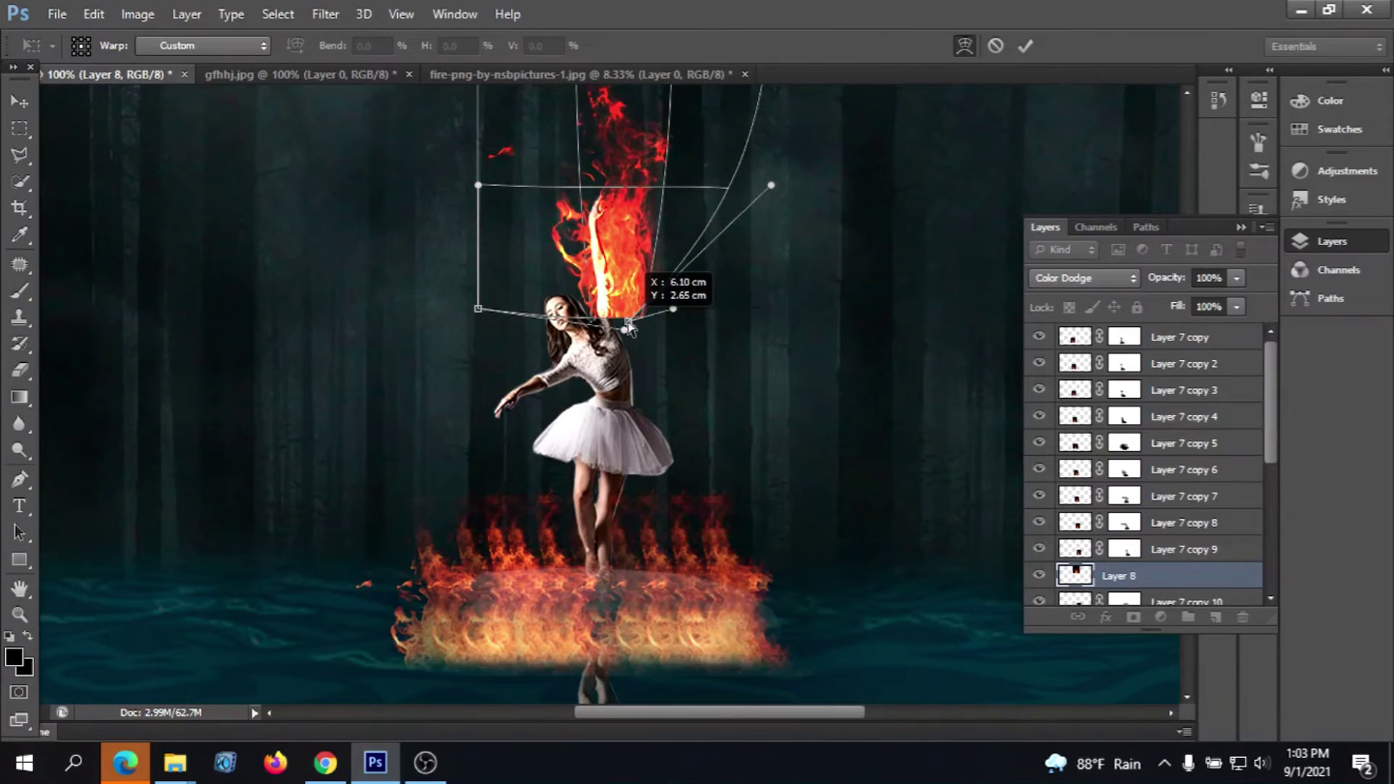
left_click_drag(599, 331, 604, 323)
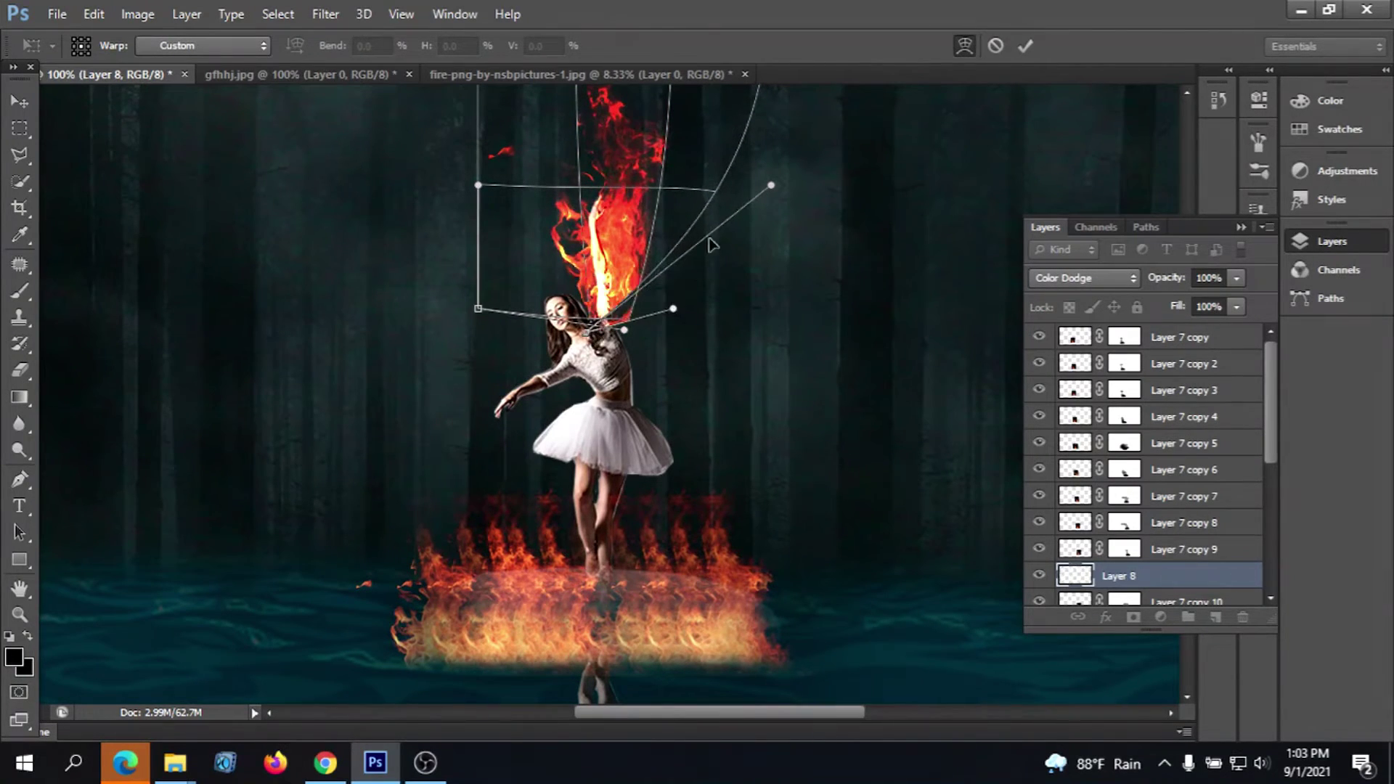
mouse_move(770, 187)
left_mouse_down()
mouse_move(657, 202)
mouse_move(764, 232)
left_mouse_up()
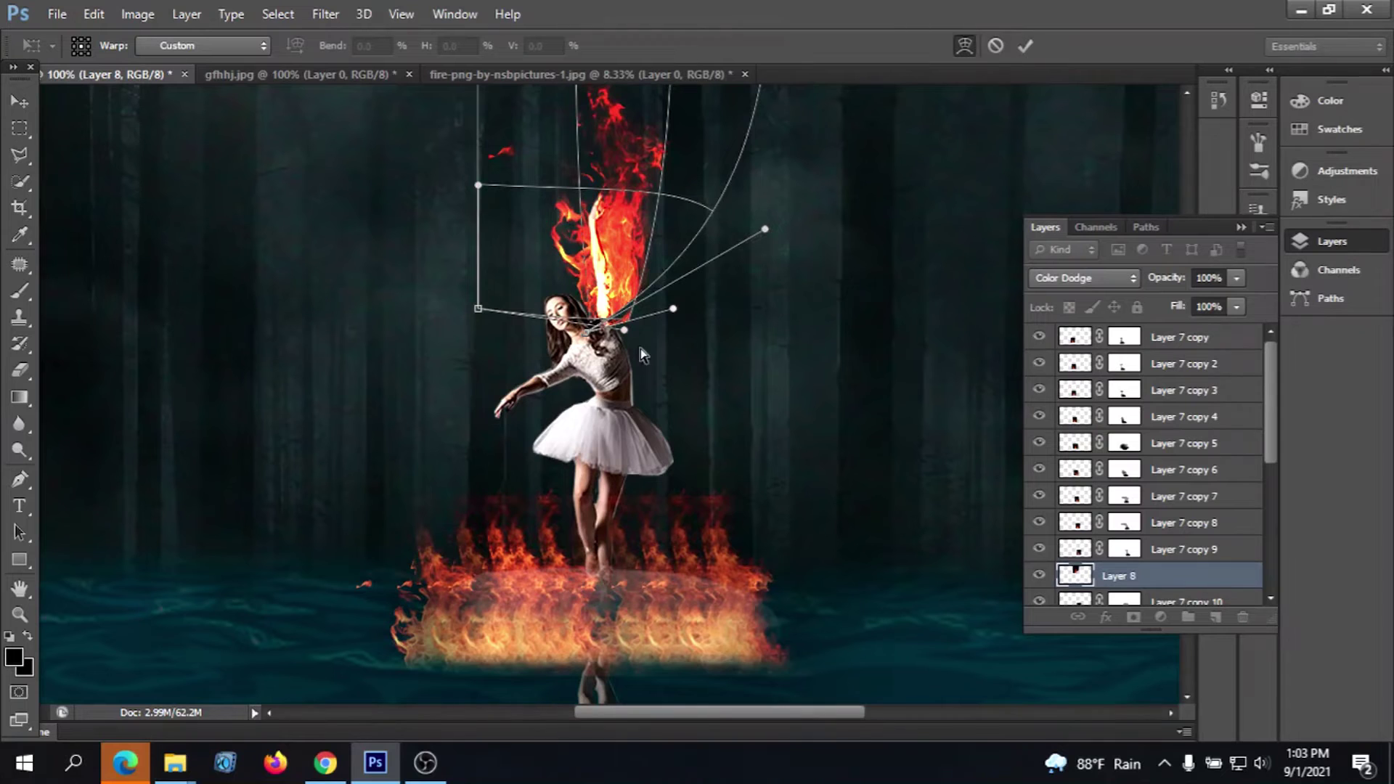
left_click_drag(625, 331, 635, 337)
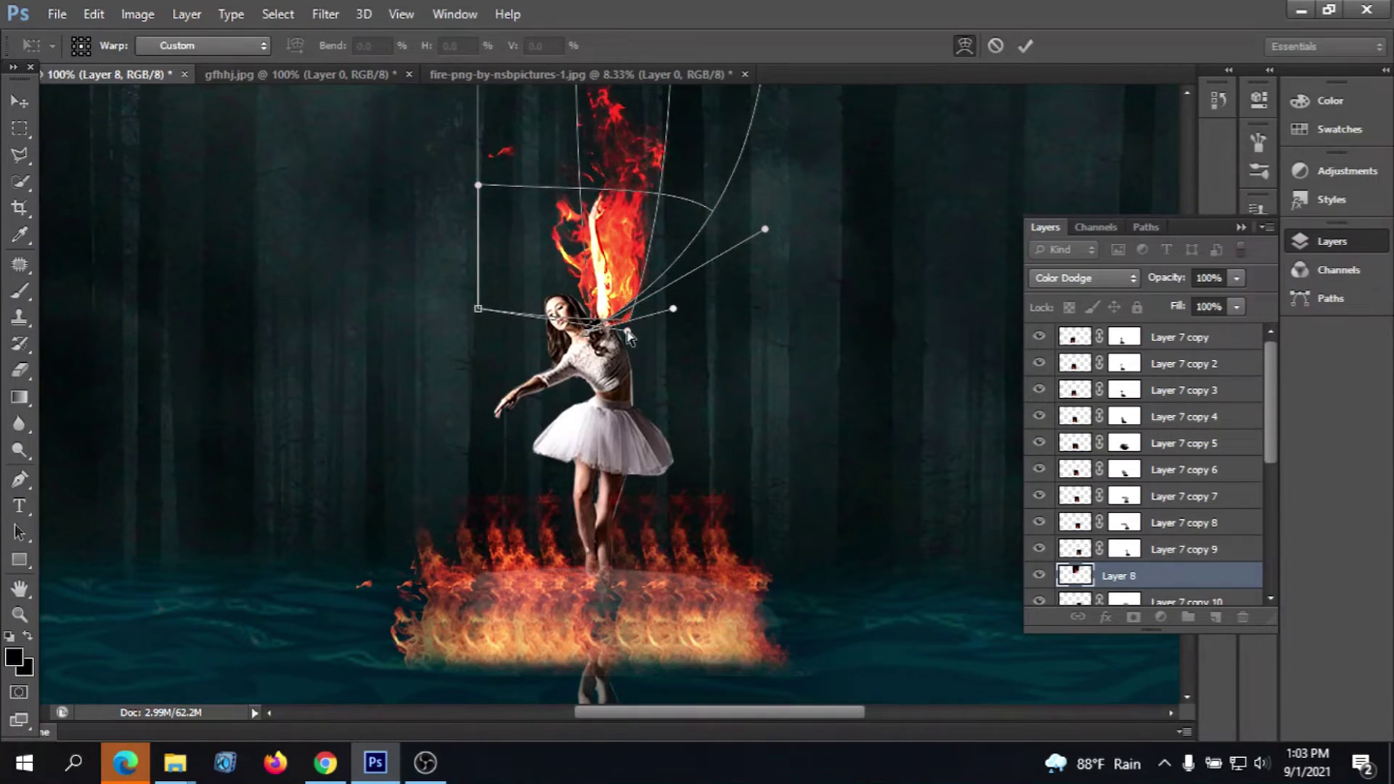
left_click_drag(669, 311, 649, 313)
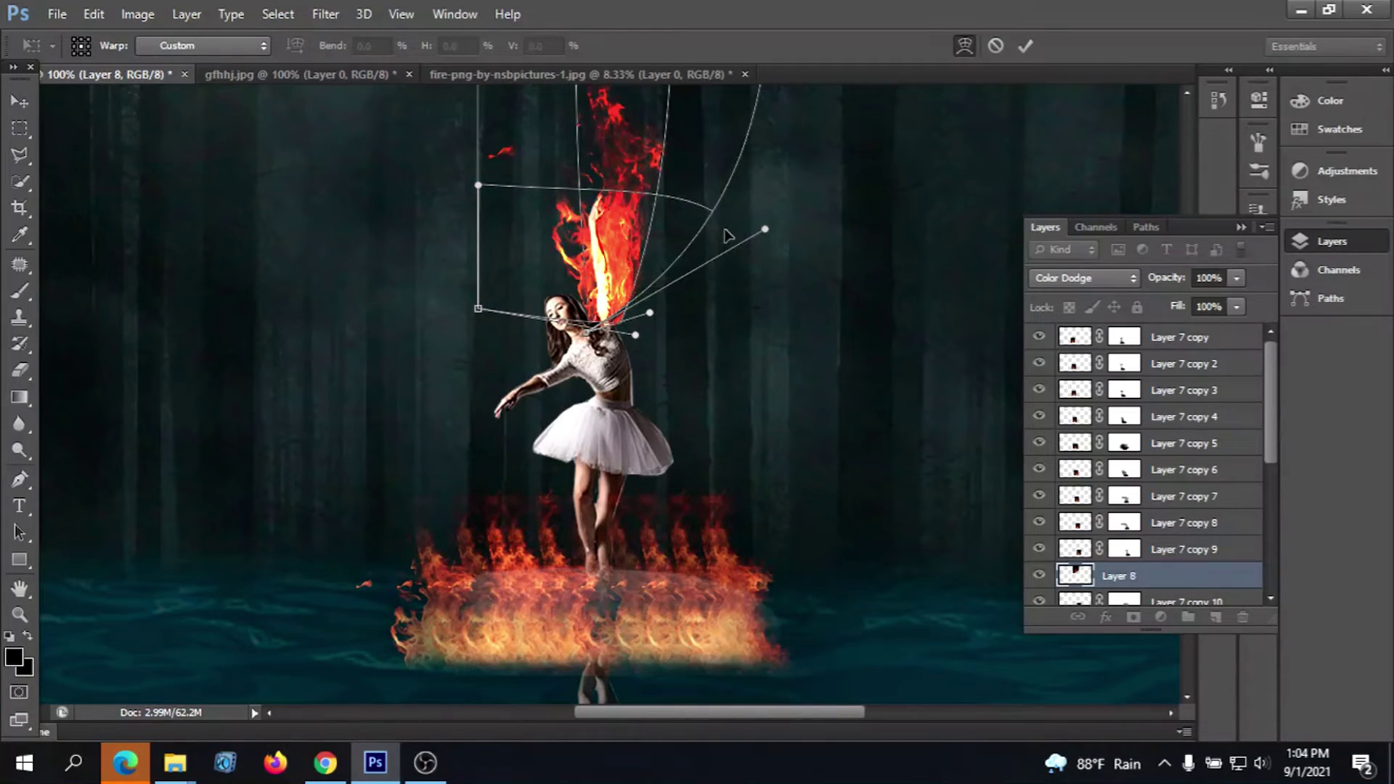
Bend the flame's right side, top-right corner and left edge inward, then commit the warp
key("ctrl+minus")
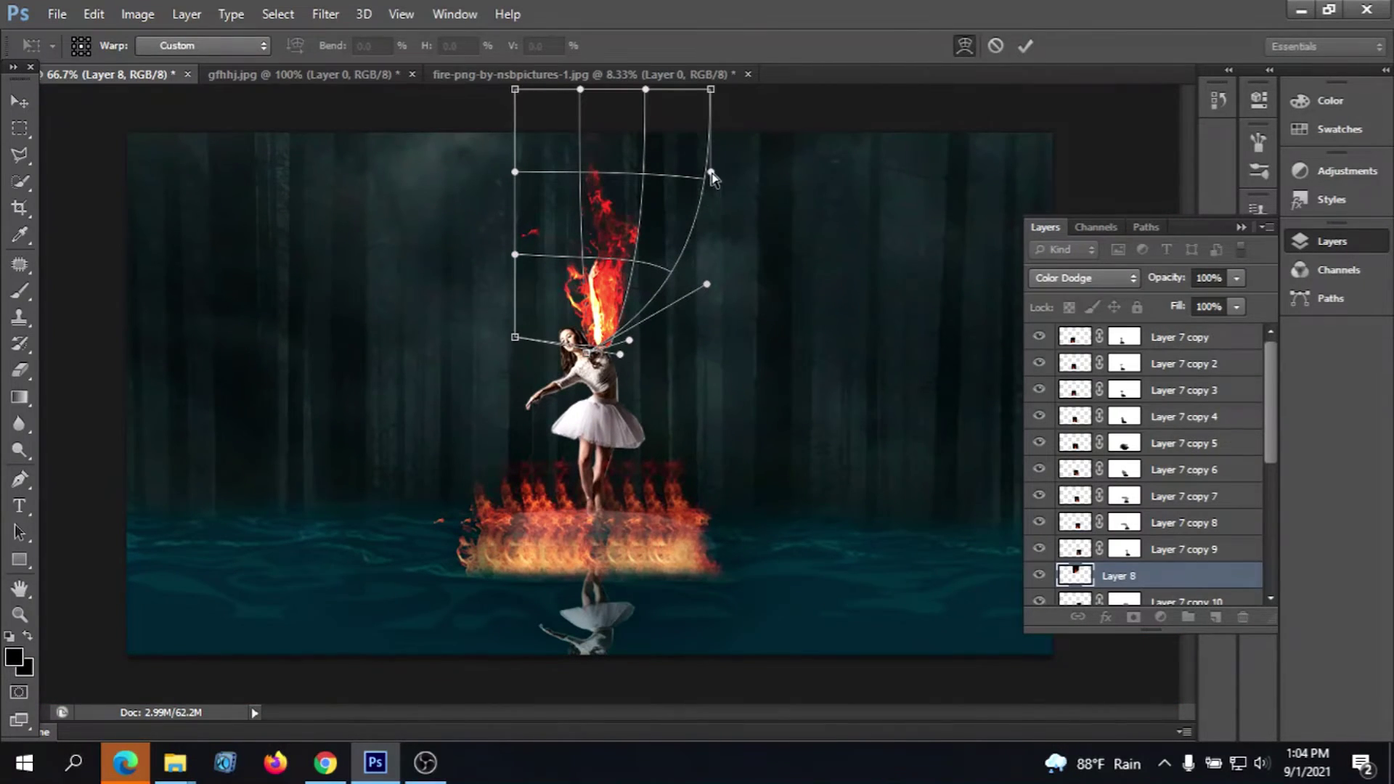
left_click_drag(712, 175, 663, 160)
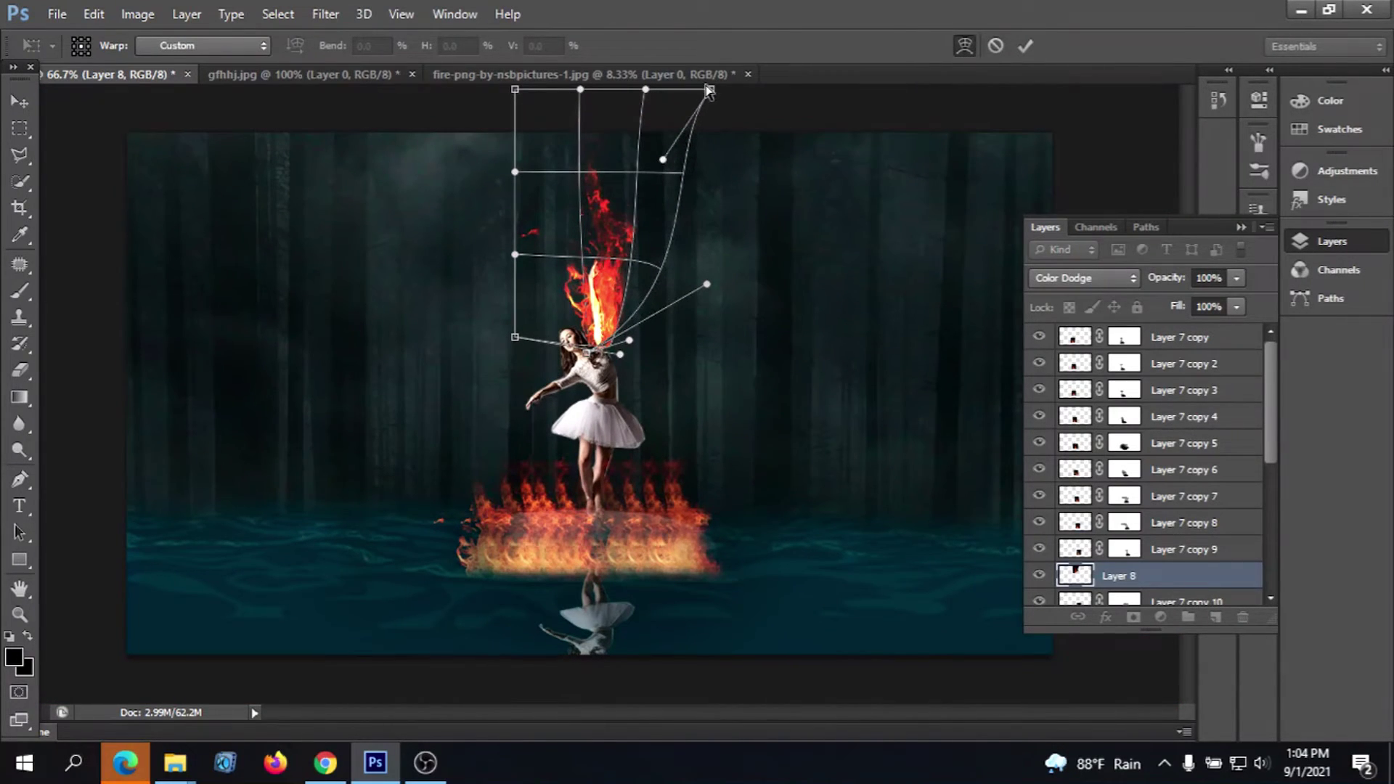
left_click_drag(708, 90, 652, 107)
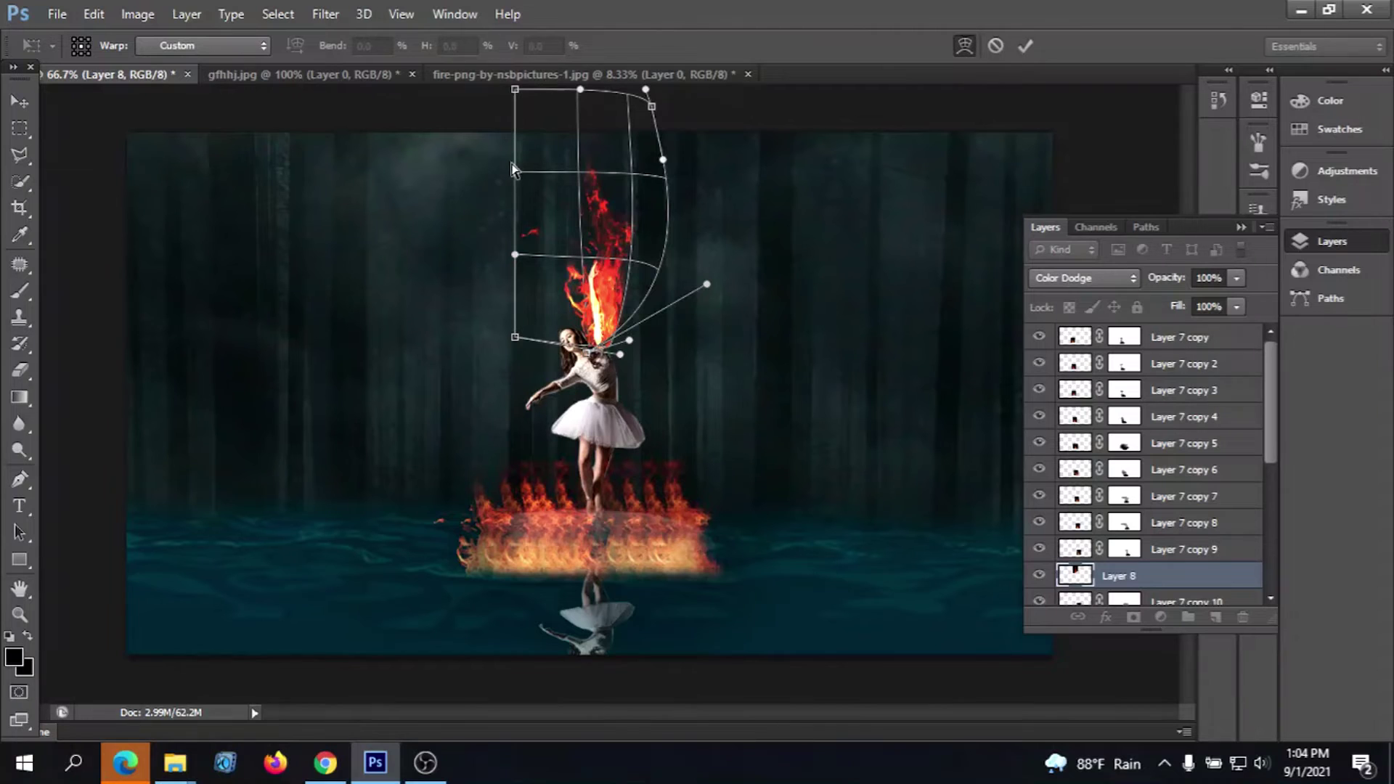
mouse_move(513, 170)
left_mouse_down()
mouse_move(541, 248)
mouse_move(610, 180)
mouse_move(585, 260)
left_mouse_up()
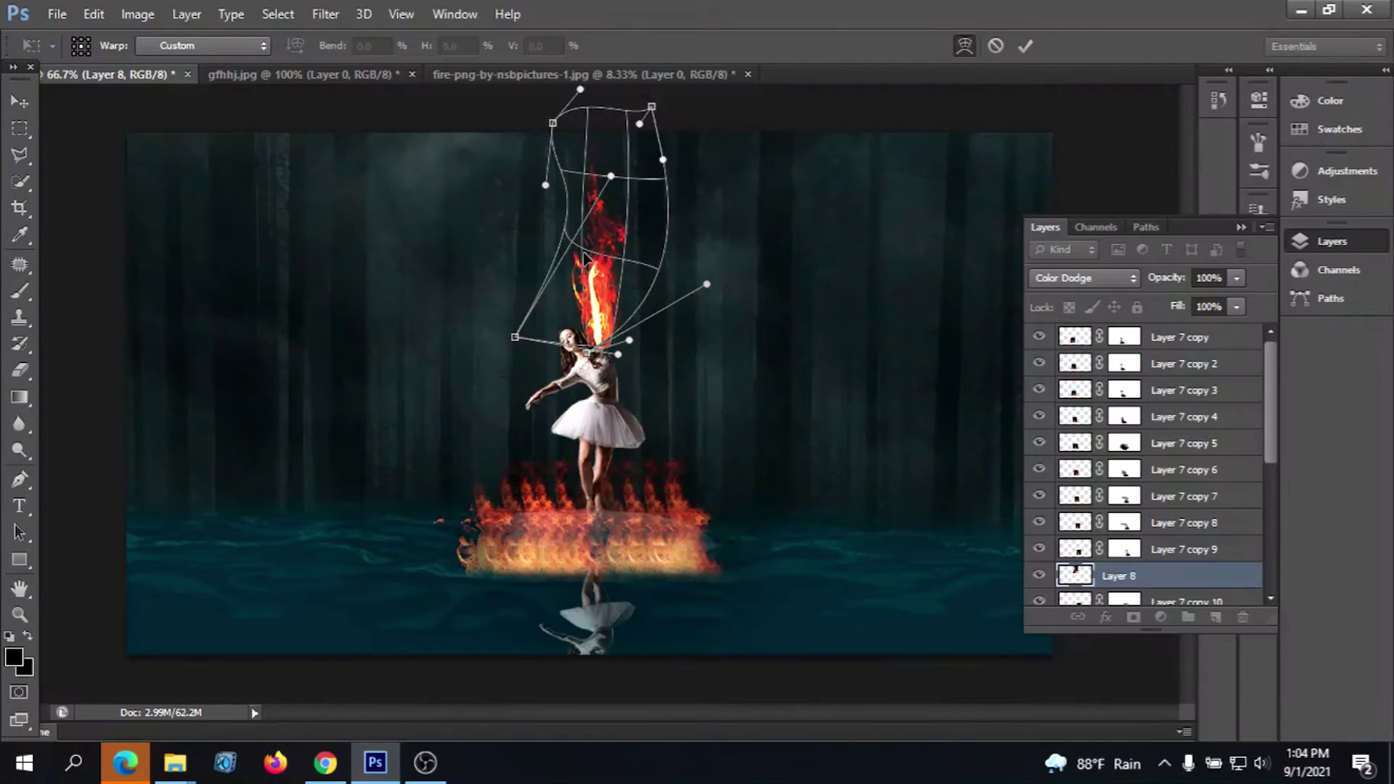
left_click(1023, 47)
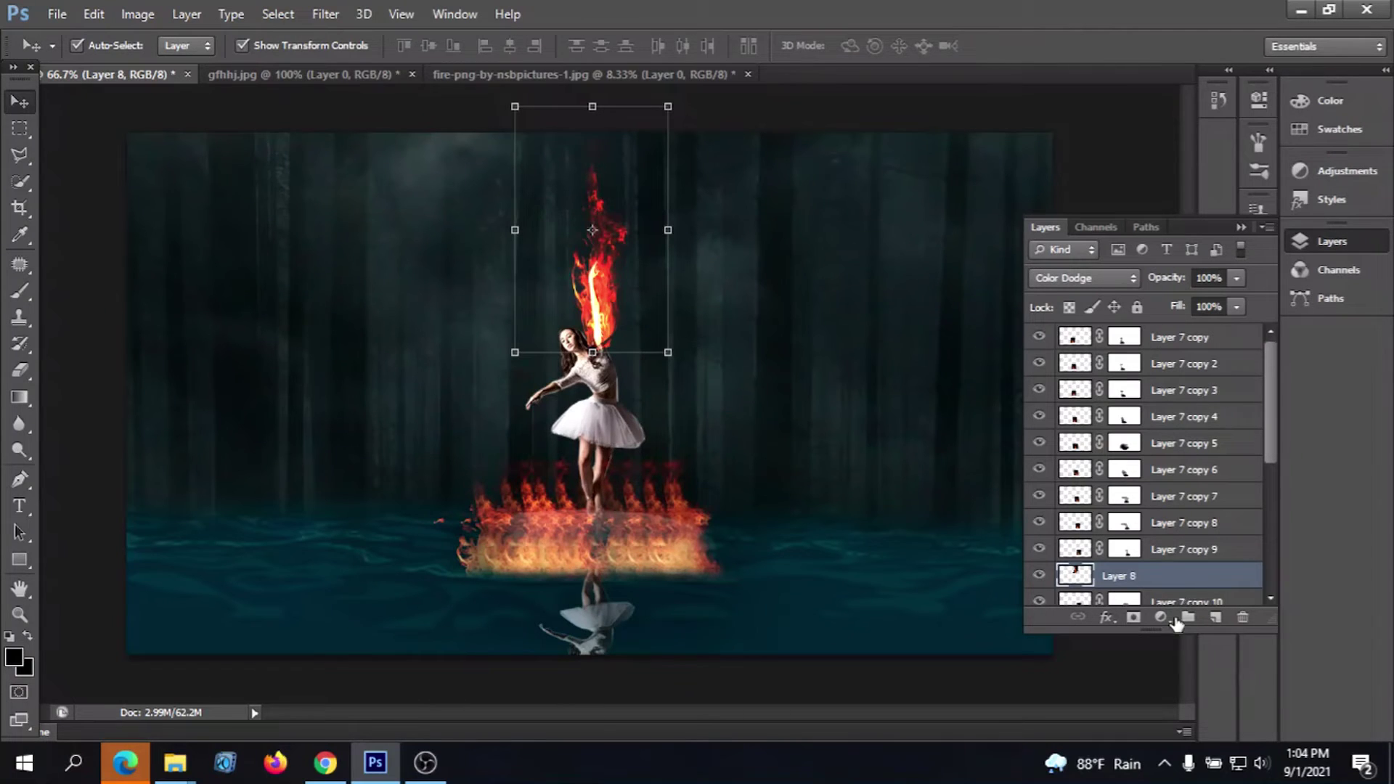
Add a layer mask to the fire layer and pick the regular Brush tool
right_click(1194, 591)
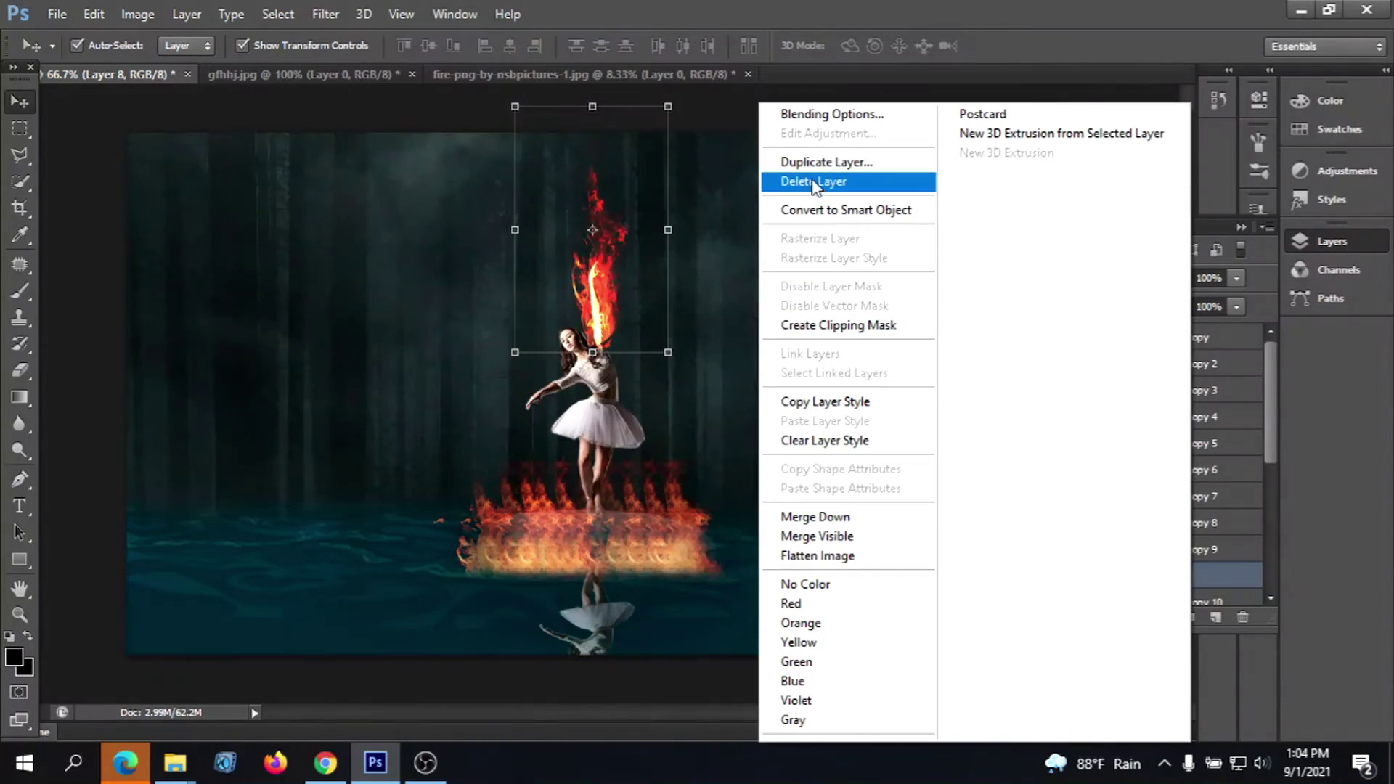
left_click(1037, 61)
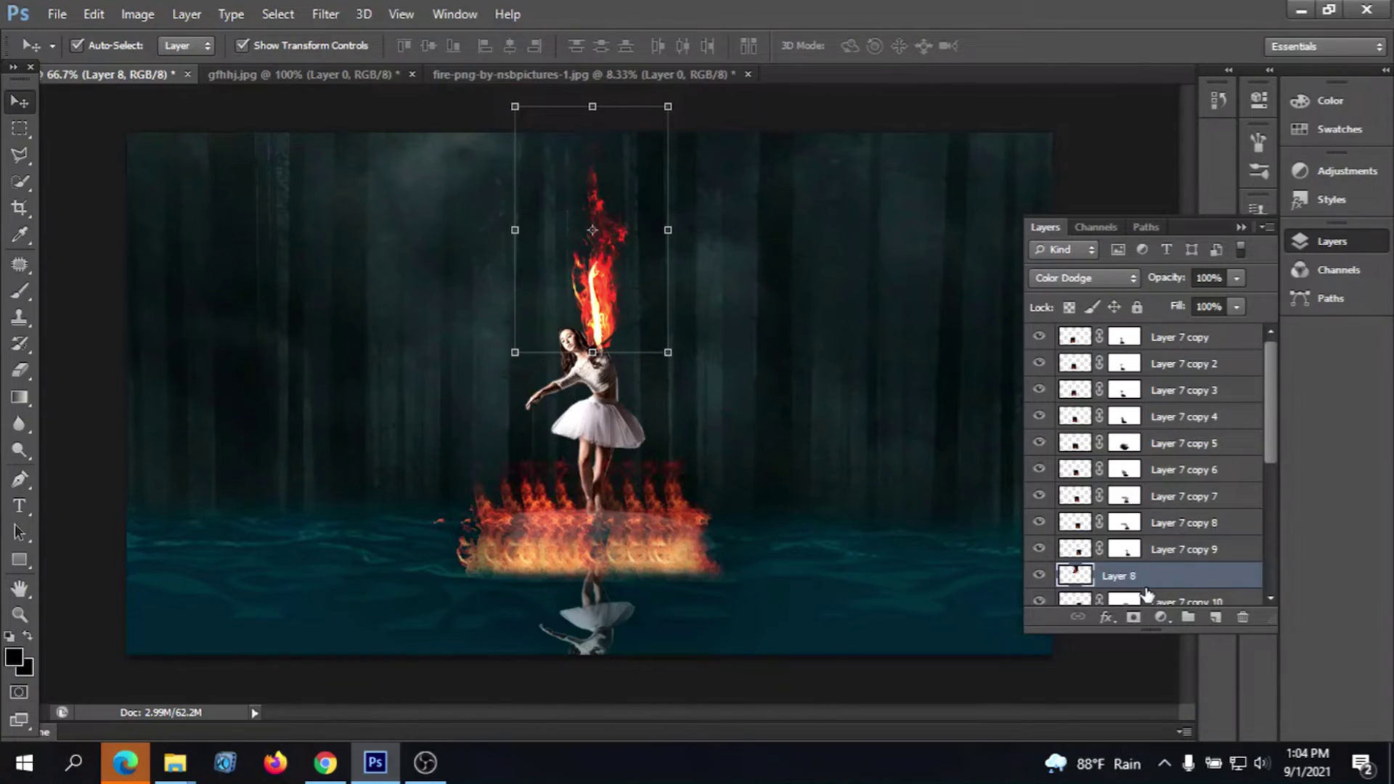
scroll(1145, 593, "down", 2)
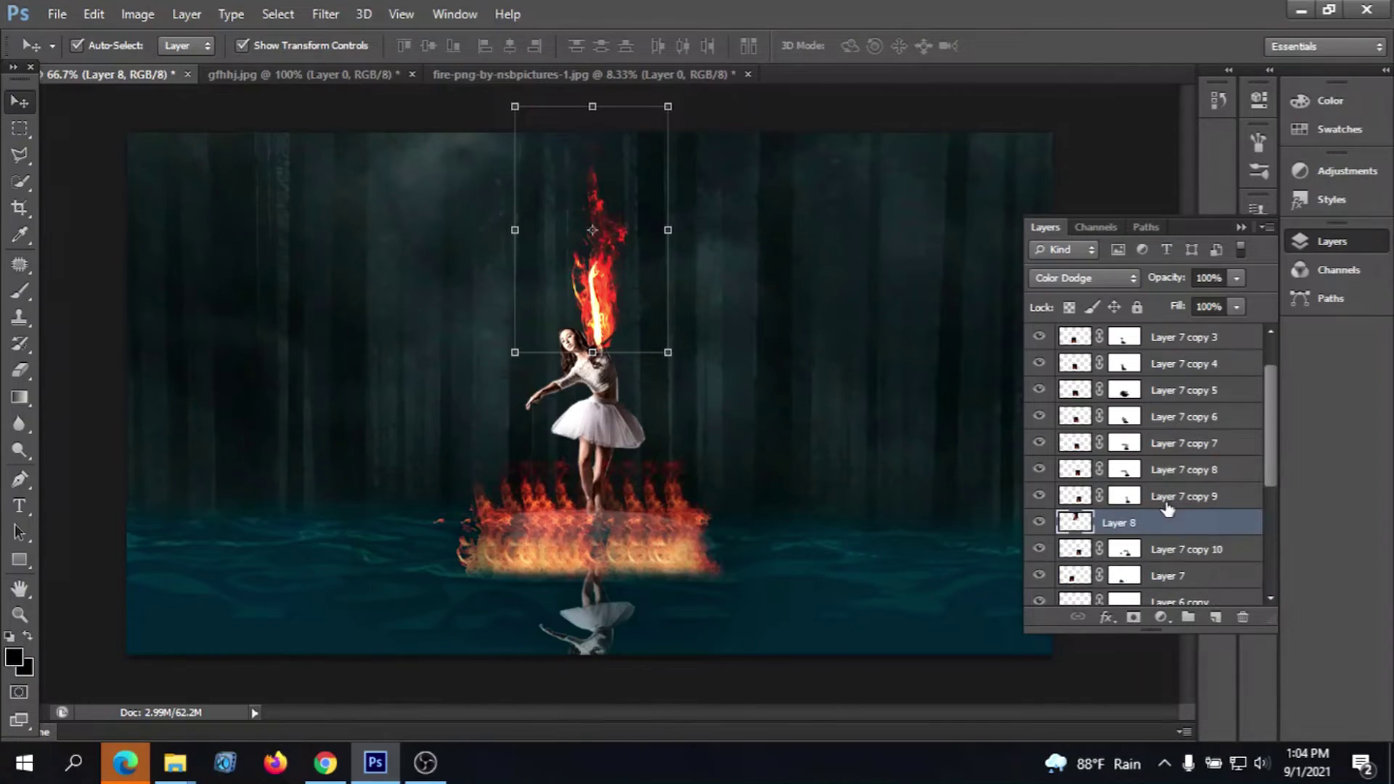
left_click(1132, 618)
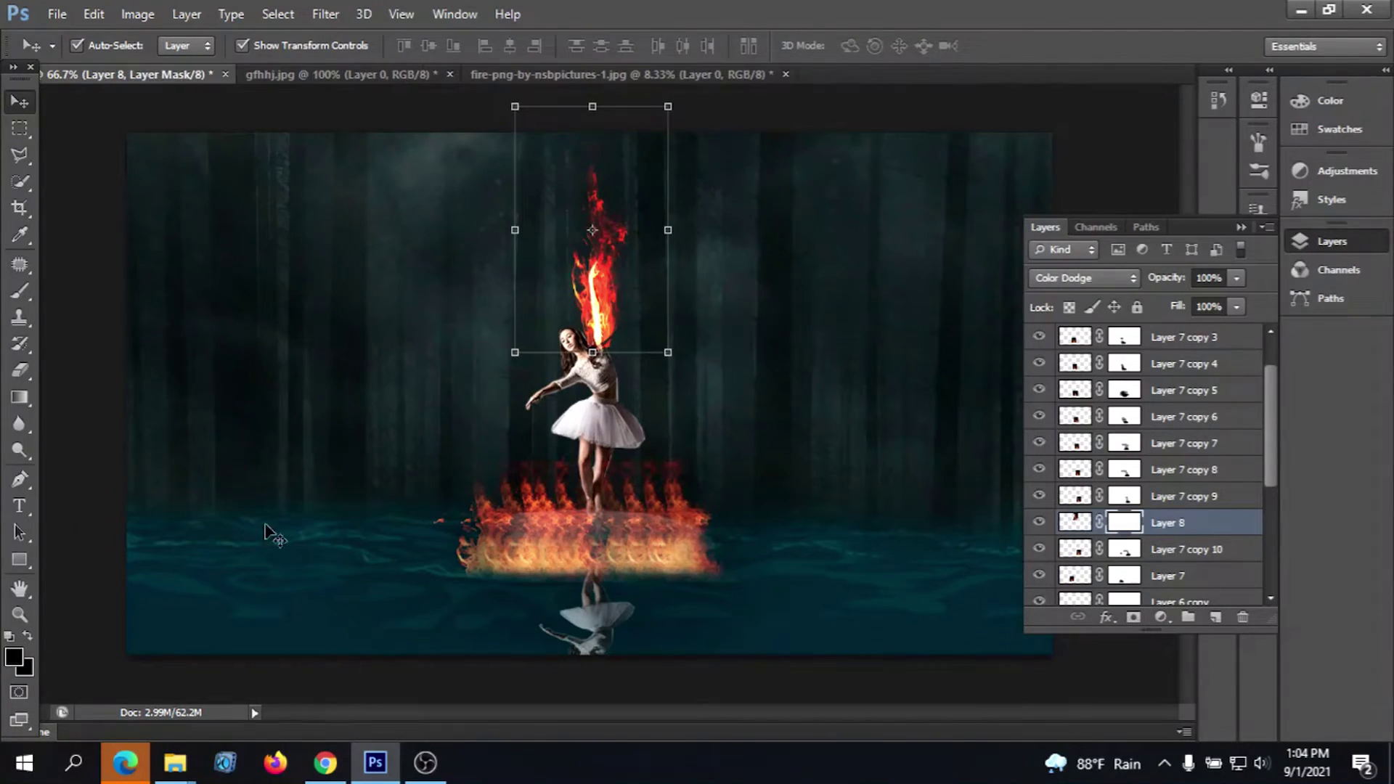
left_click(28, 298)
left_click(135, 288)
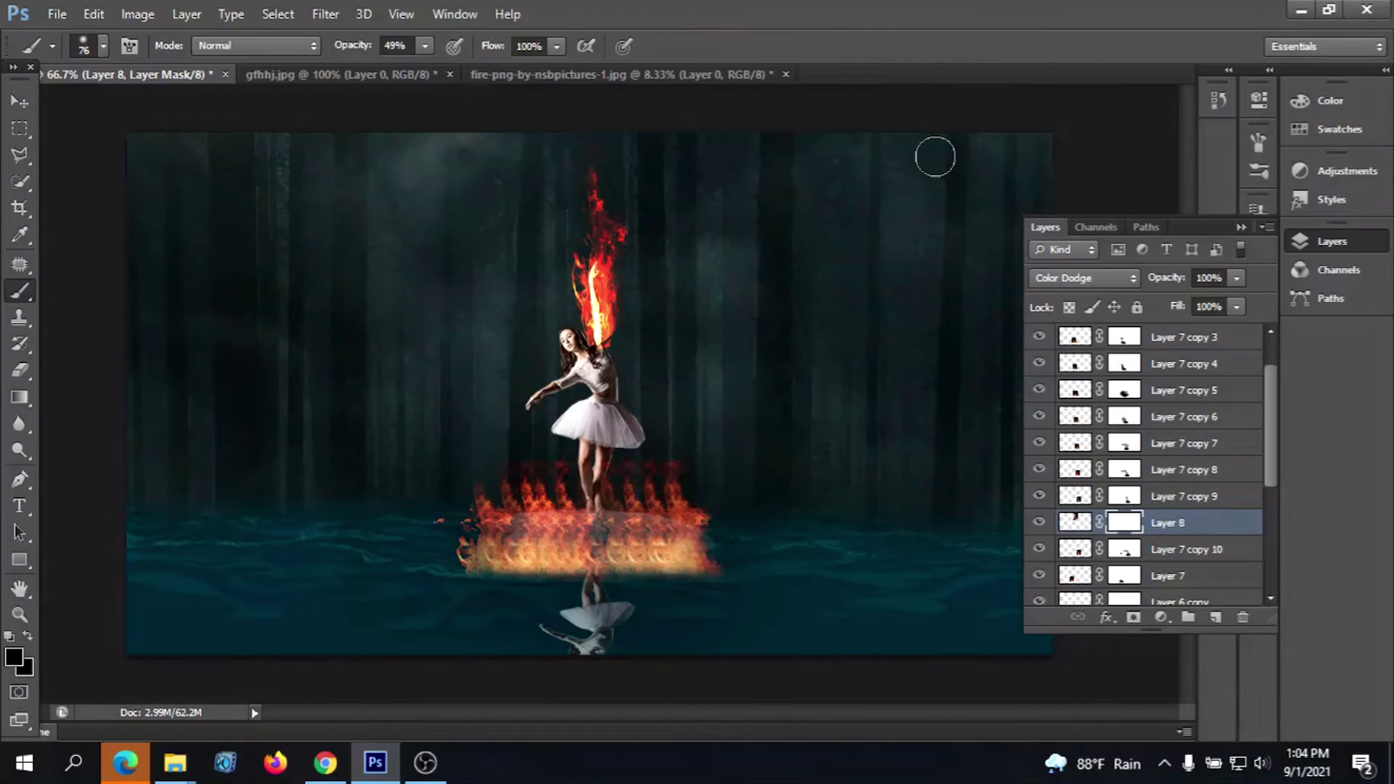
key("ctrl+i")
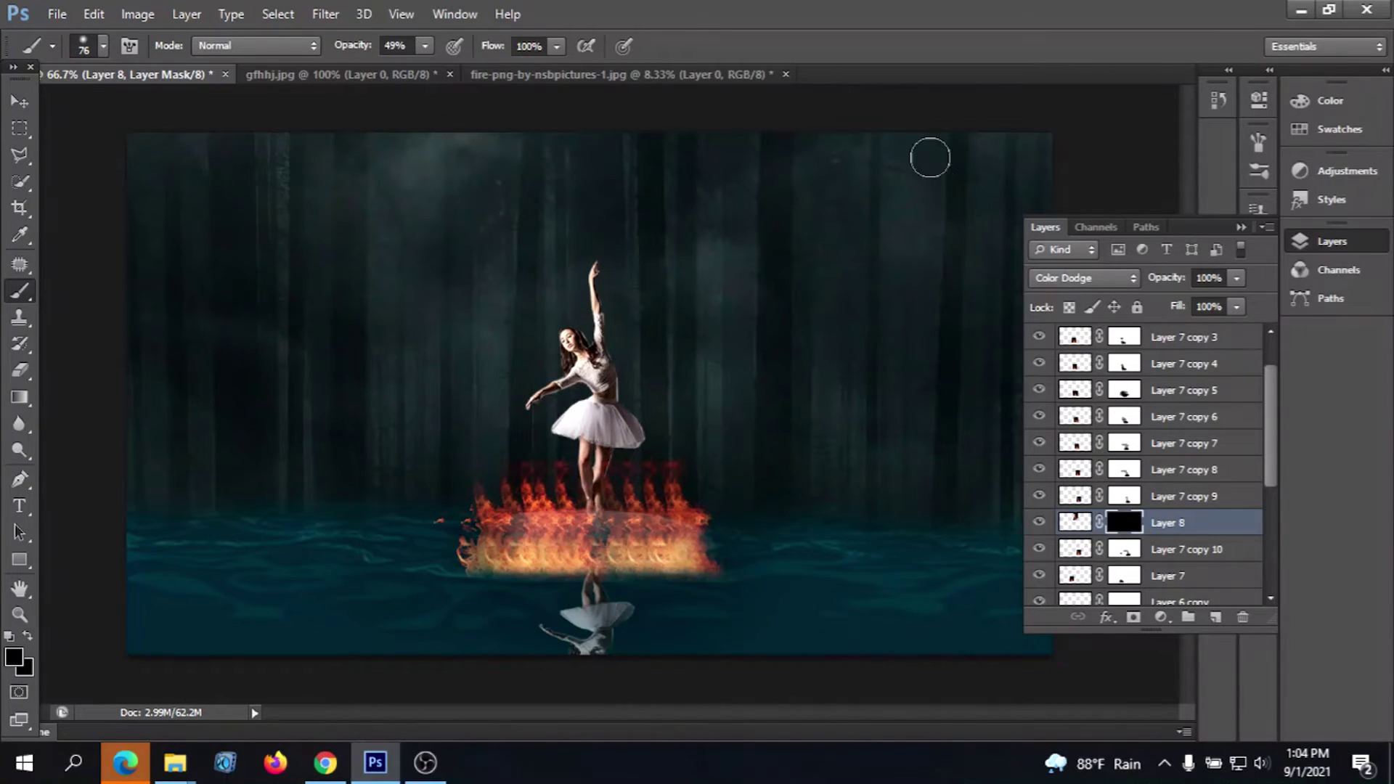
key("ctrl+z")
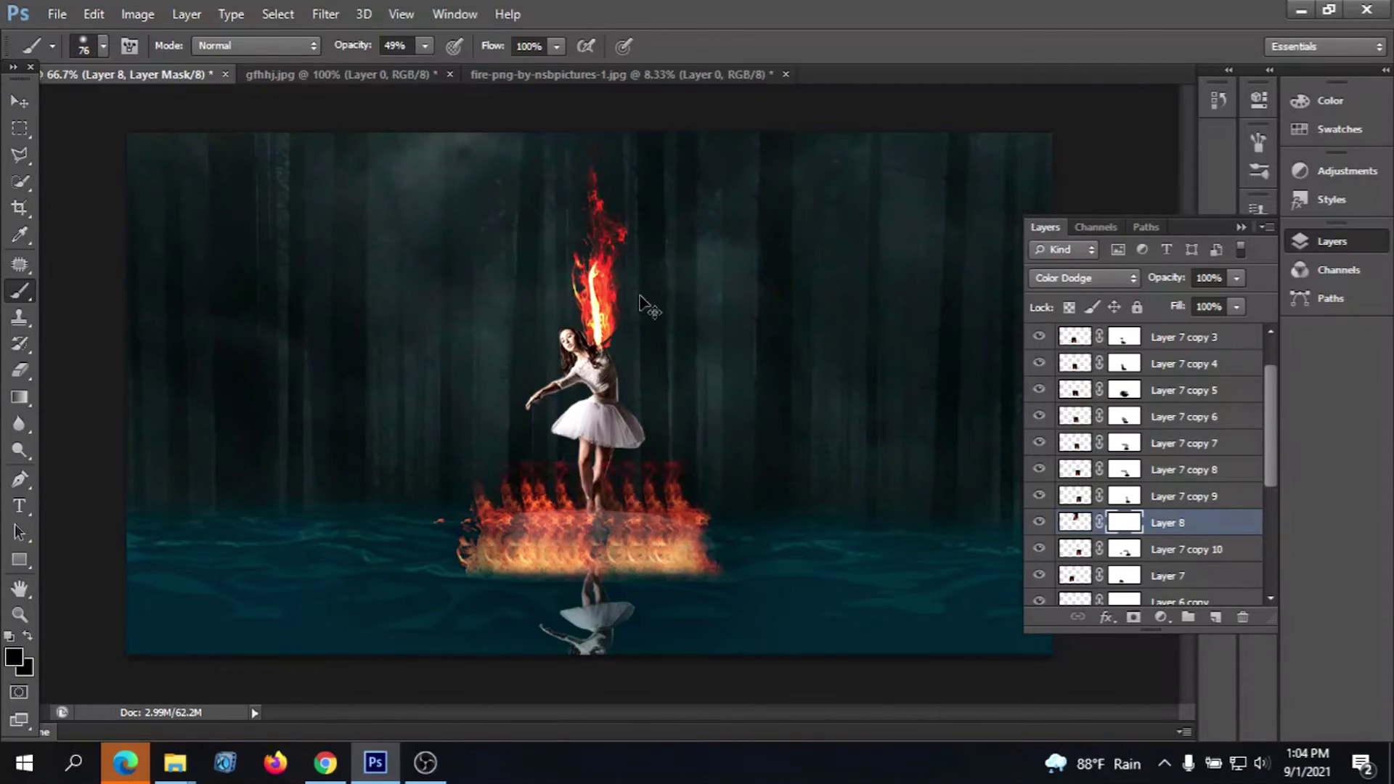
At 100% zoom and 100% brush opacity, paint the flame out over the dancer's face
key("ctrl+plus")
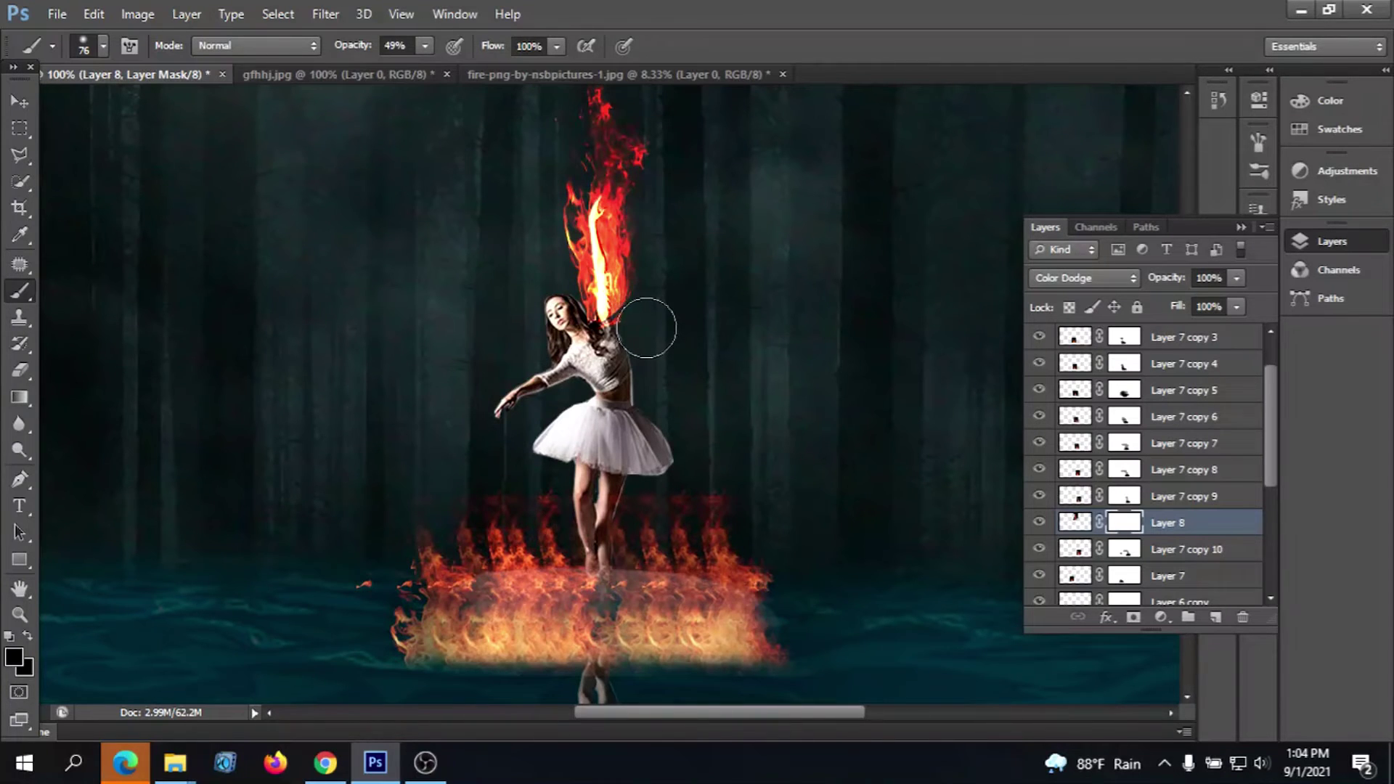
left_click(425, 47)
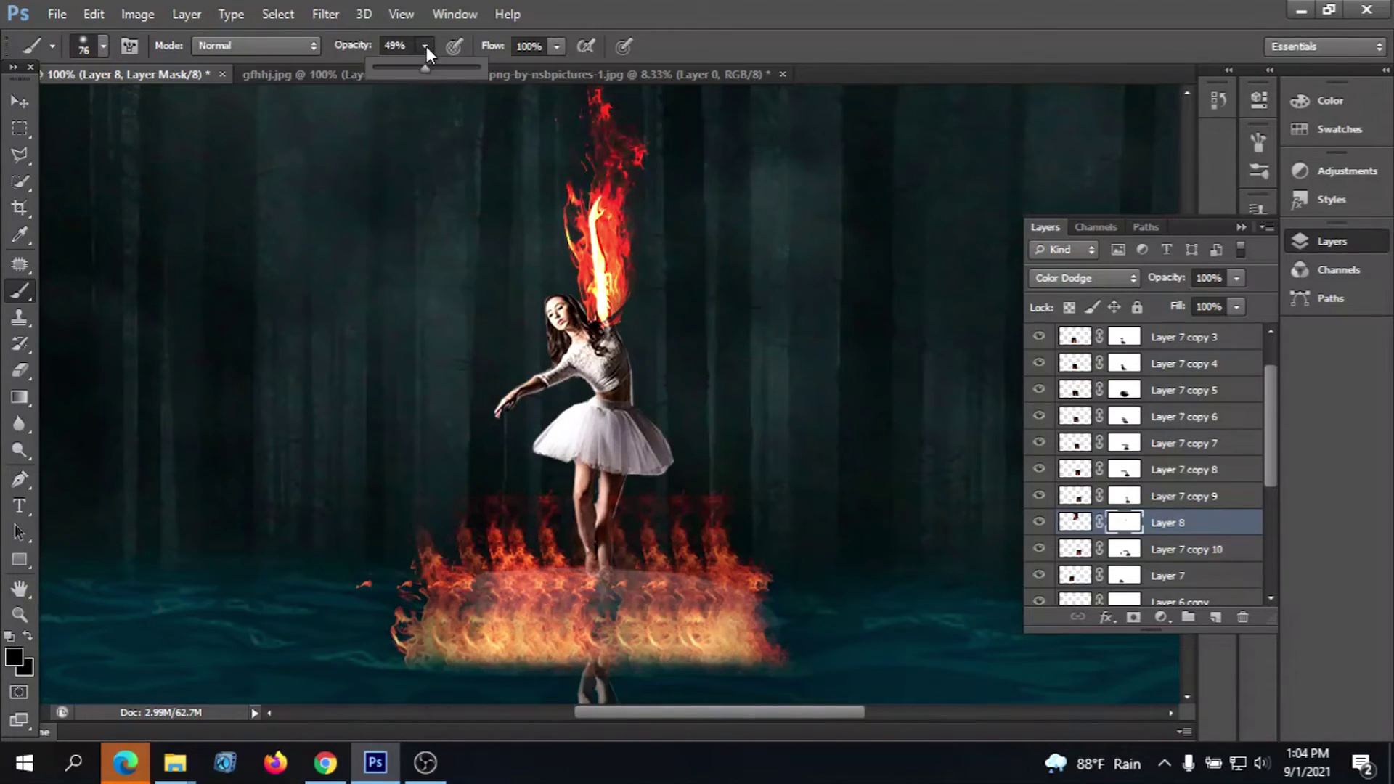
key("0")
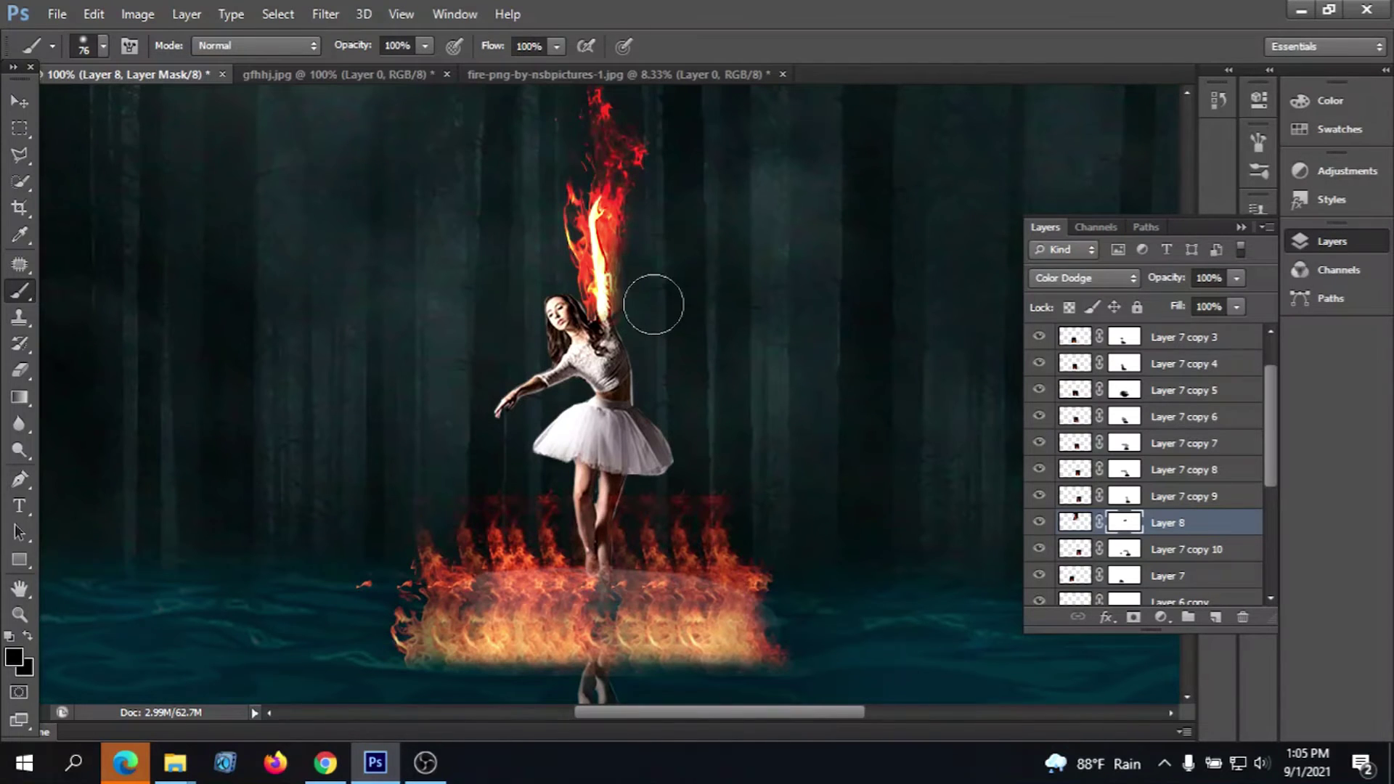
mouse_move(646, 318)
left_mouse_down()
mouse_move(591, 391)
mouse_move(571, 323)
mouse_move(558, 321)
left_mouse_up()
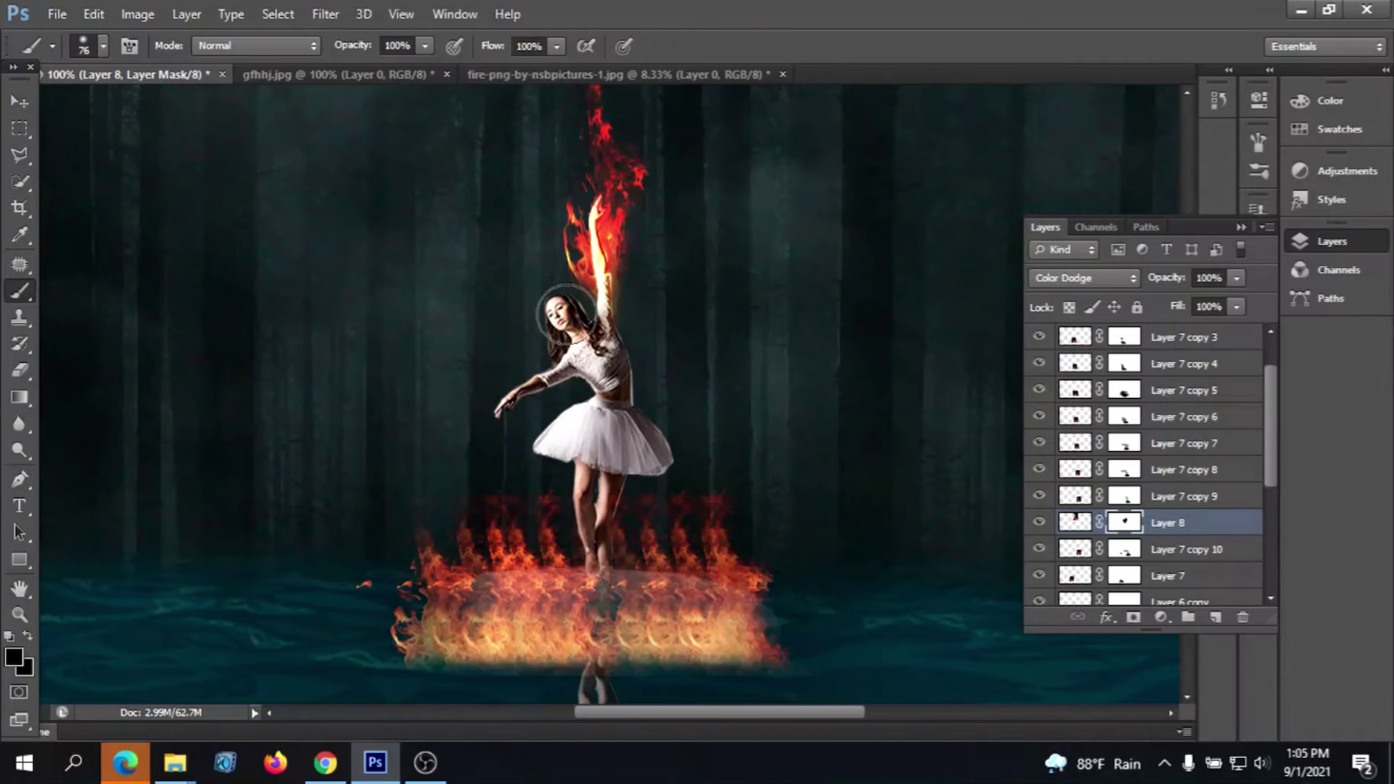
Shift the raised-arm flame slightly left and down with the Move tool
left_click(20, 102)
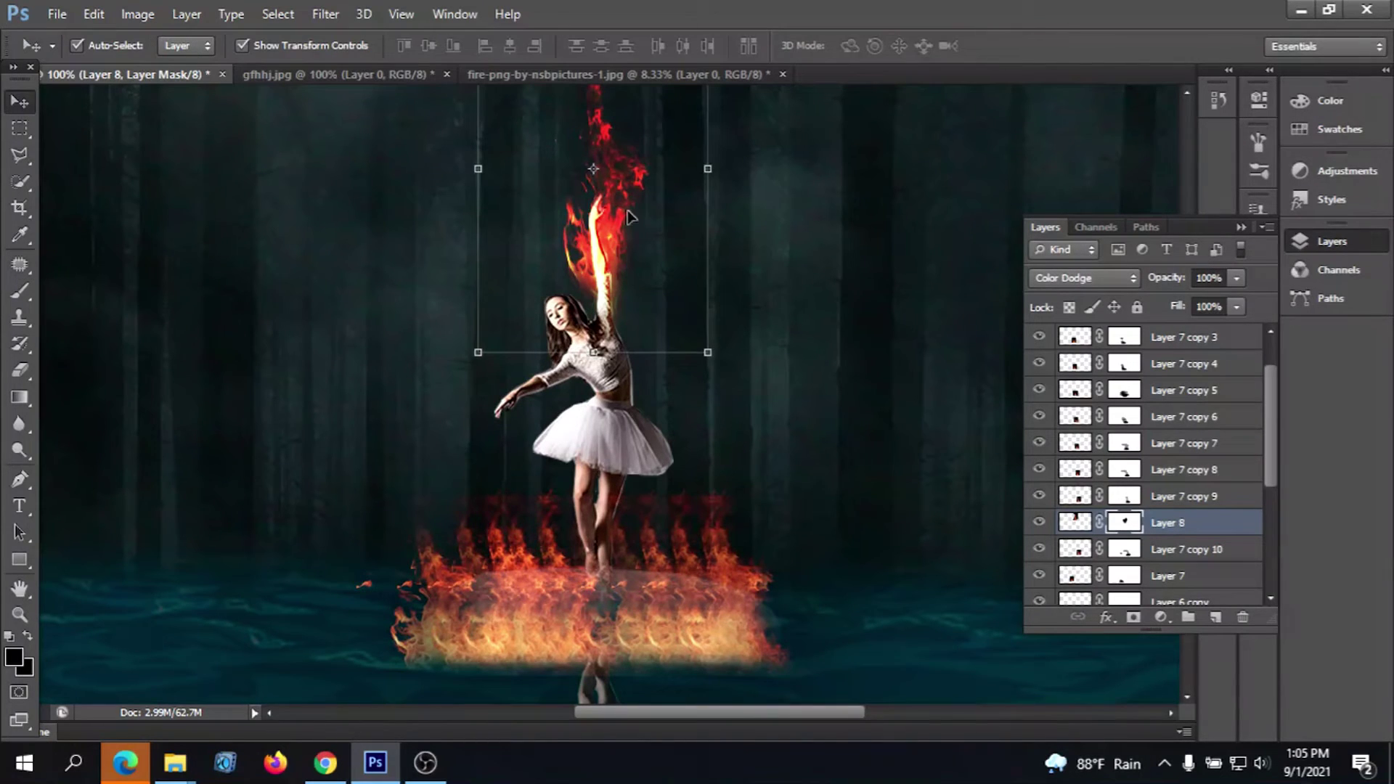
left_click_drag(558, 240, 548, 250)
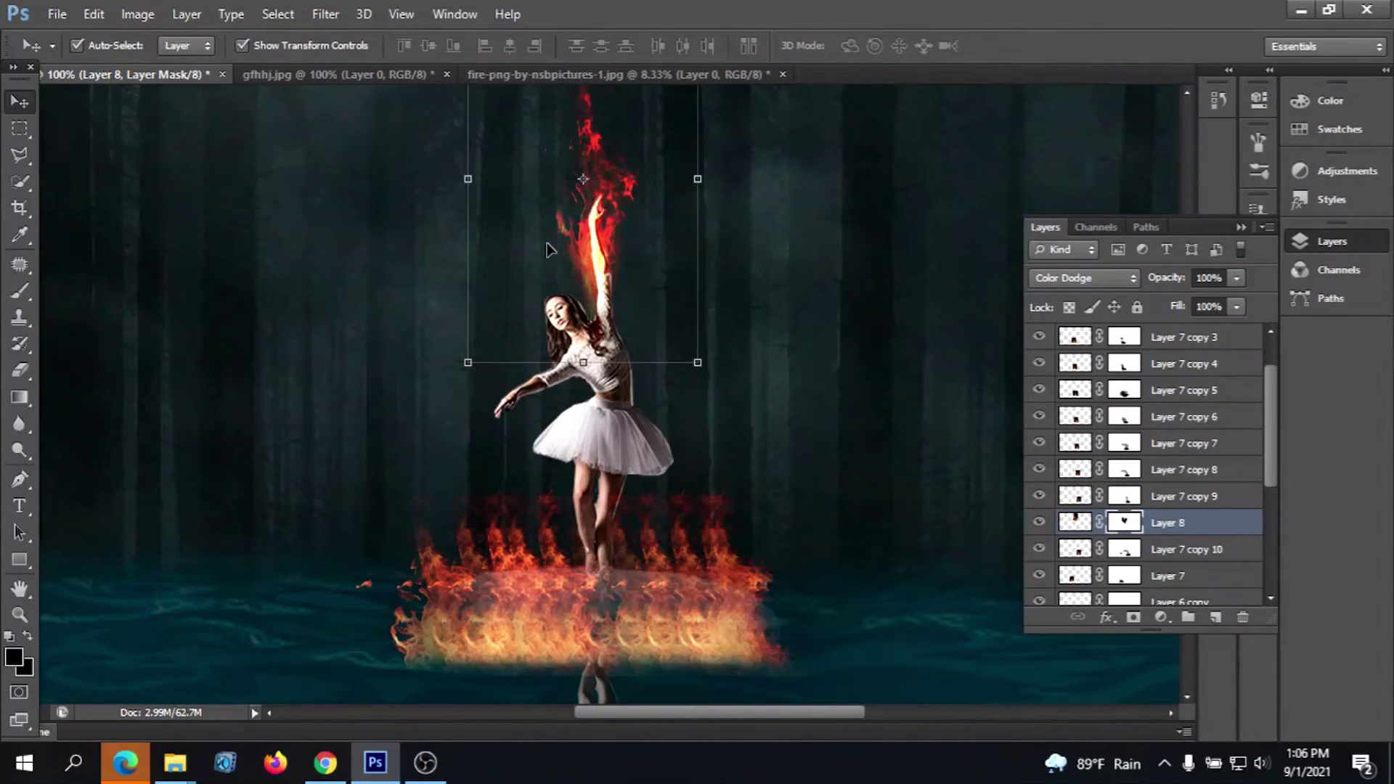
left_click(790, 322)
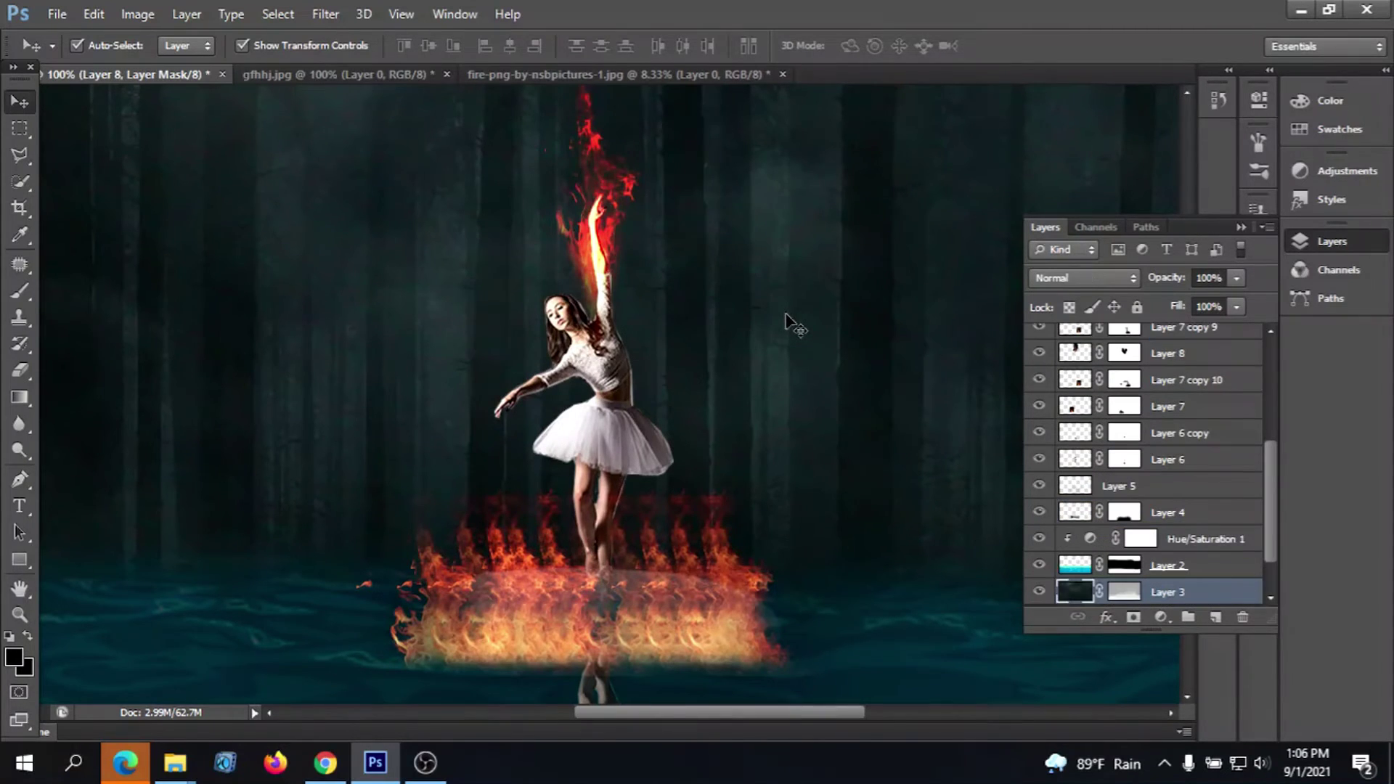
left_click(584, 189)
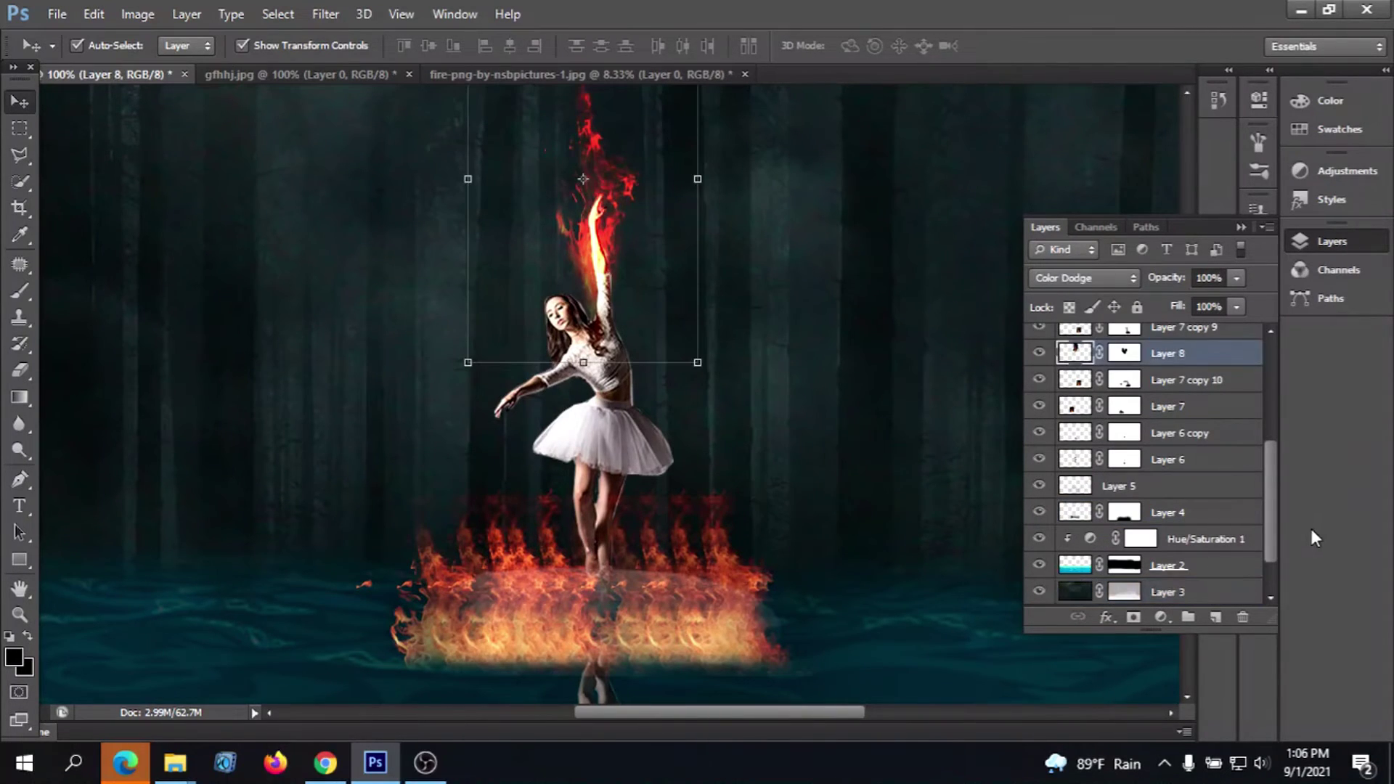
Duplicate Layer 8 and shrink the copy to about 72%, turning it sideways
right_click(1190, 358)
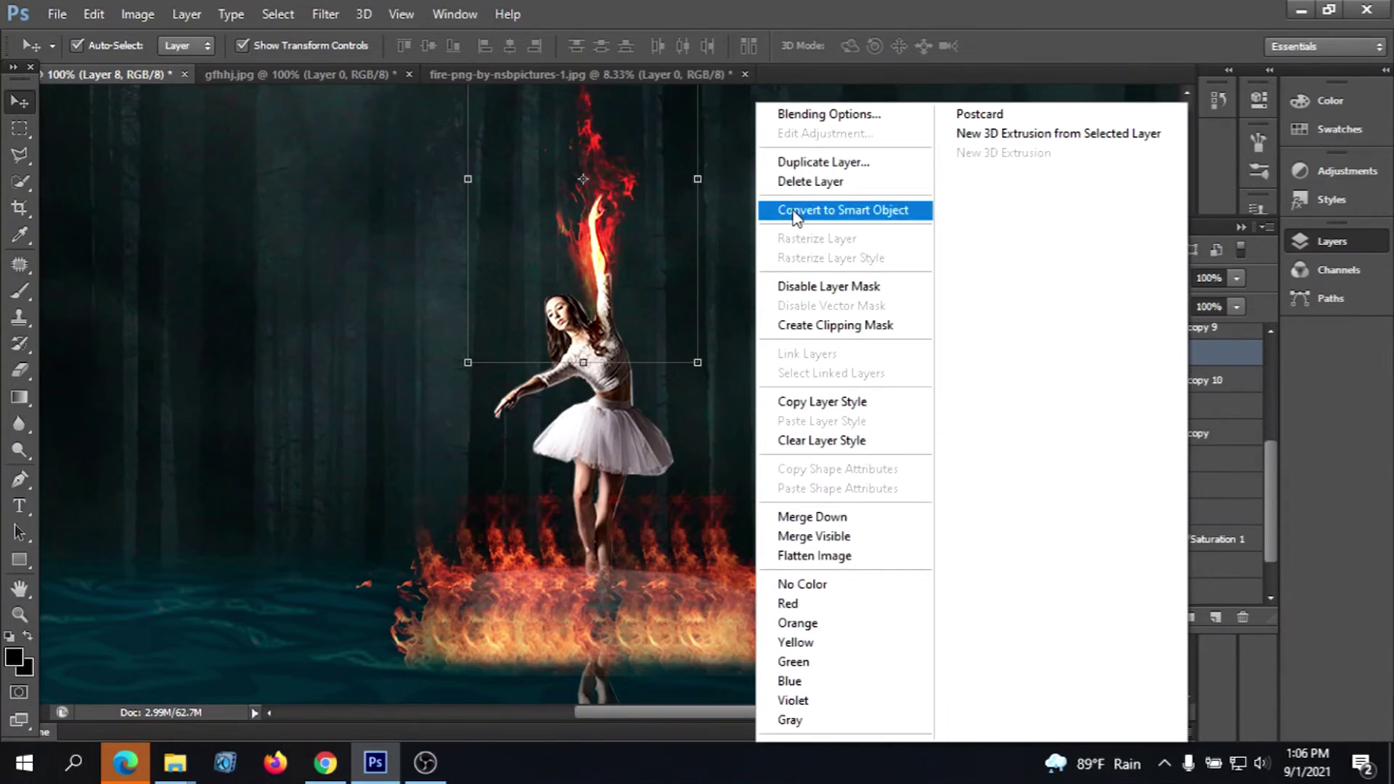
left_click(819, 163)
left_click(867, 229)
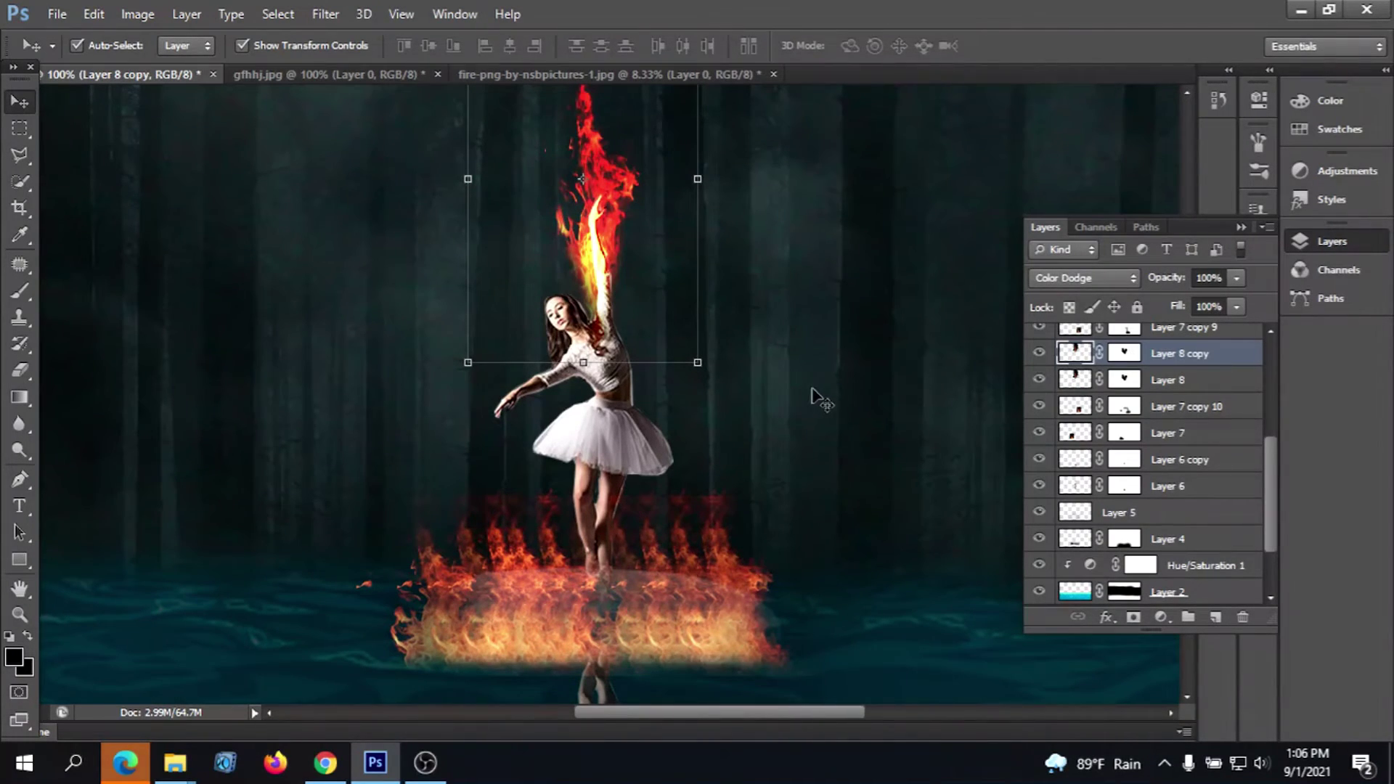
left_click_drag(695, 362, 666, 312)
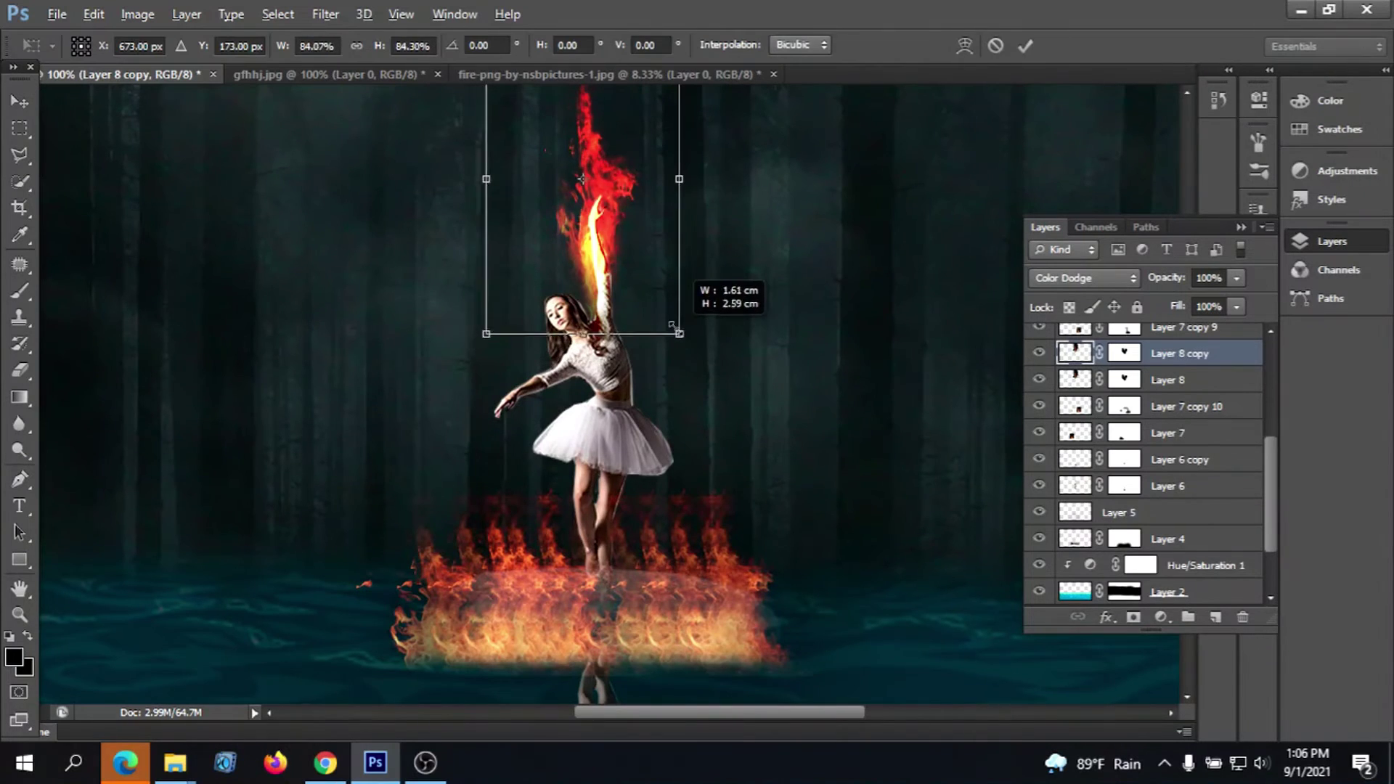
left_click_drag(599, 161, 445, 379)
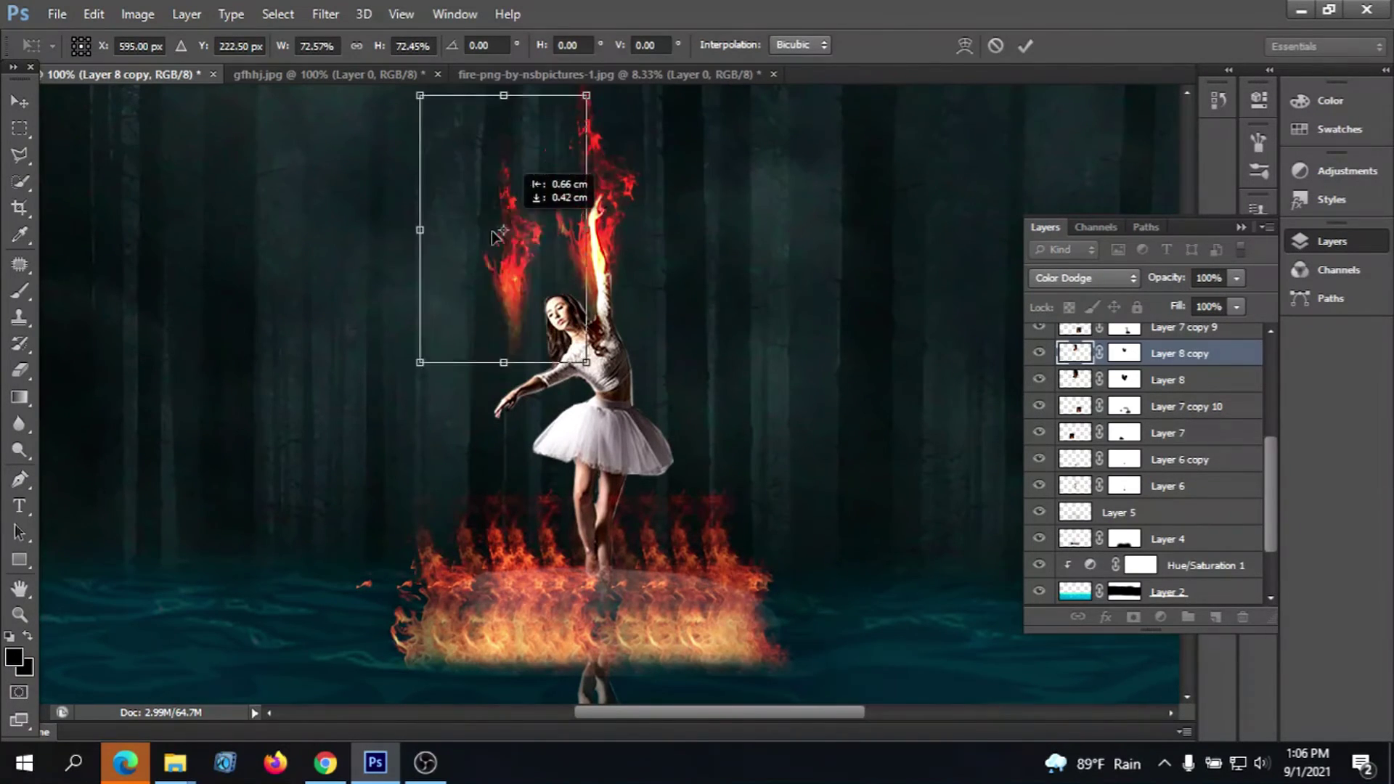
left_click_drag(565, 400, 747, 149)
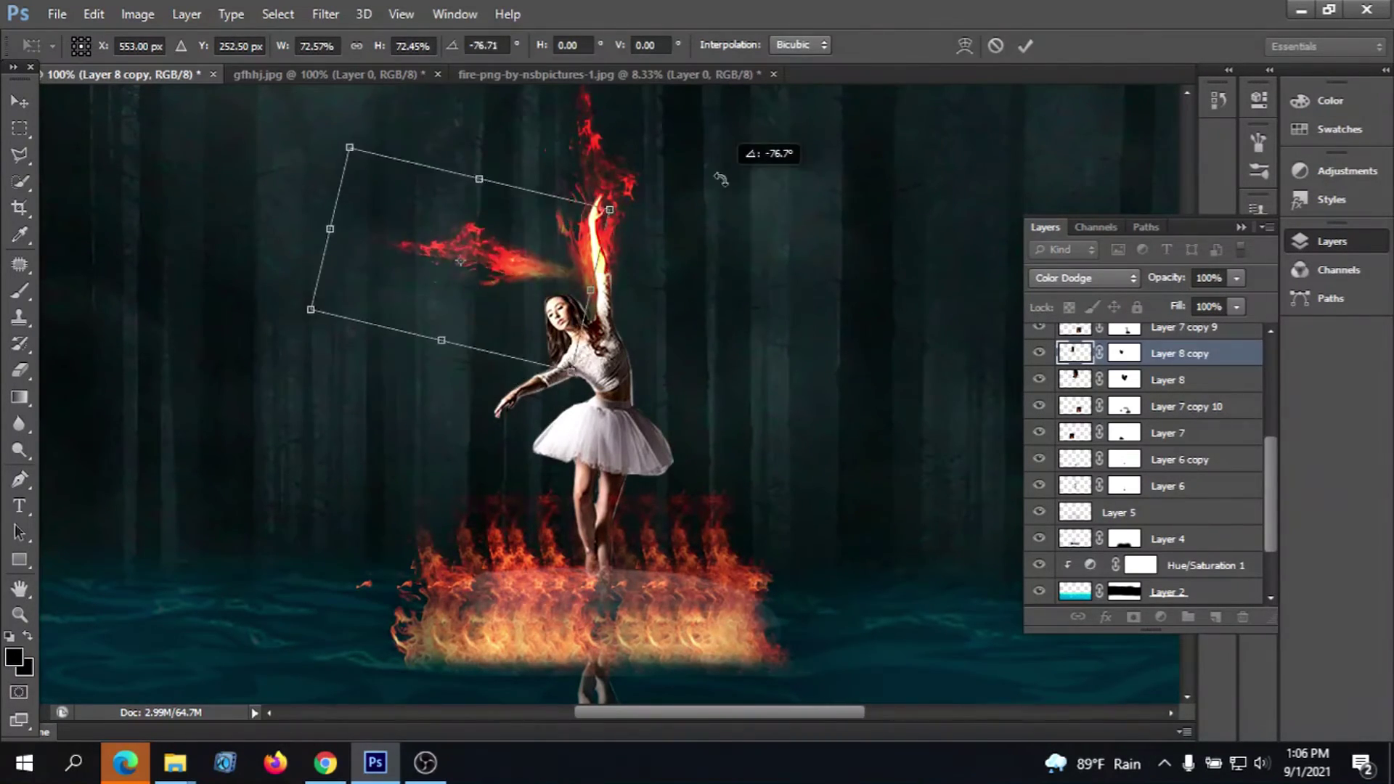
left_click_drag(345, 273, 346, 549)
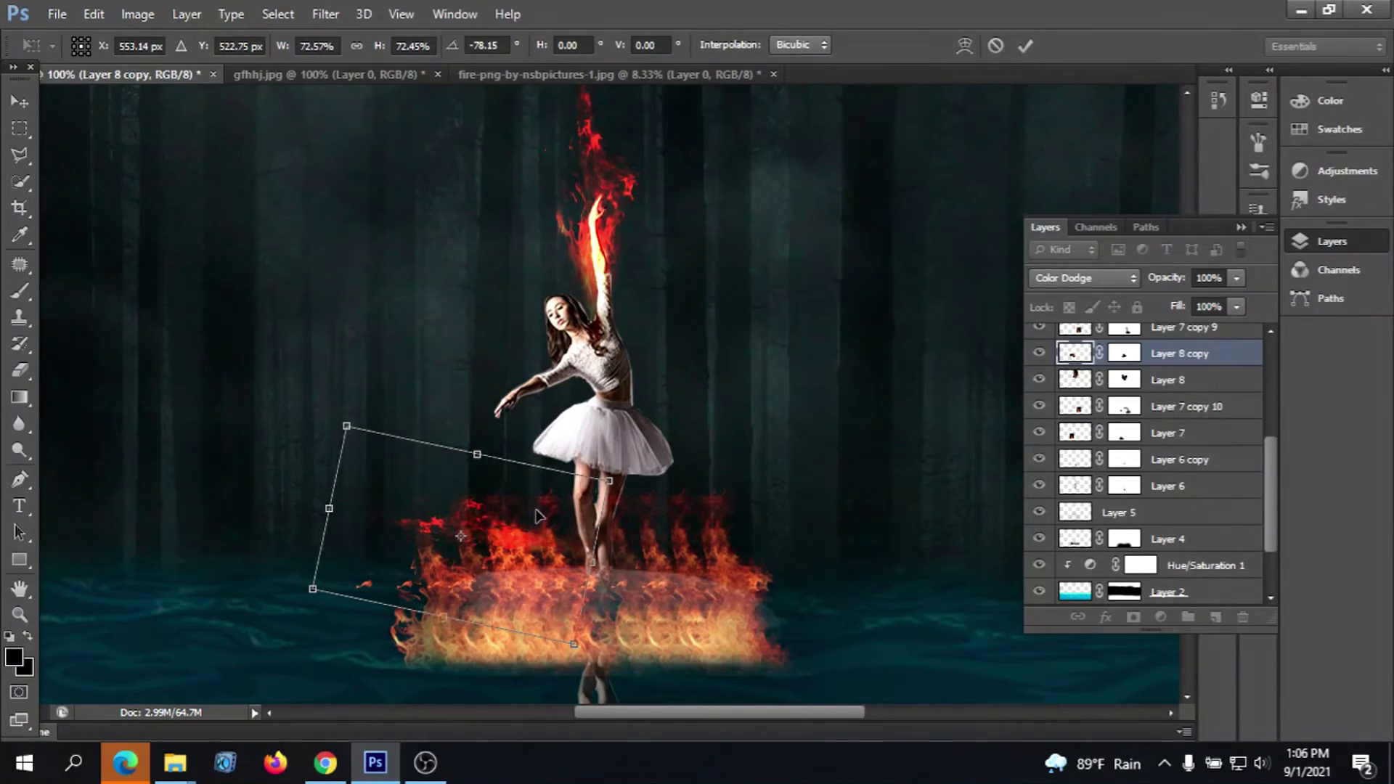
Rotate and place the copied flame along the dancer's outstretched arm, then apply it
left_click_drag(499, 517, 464, 278)
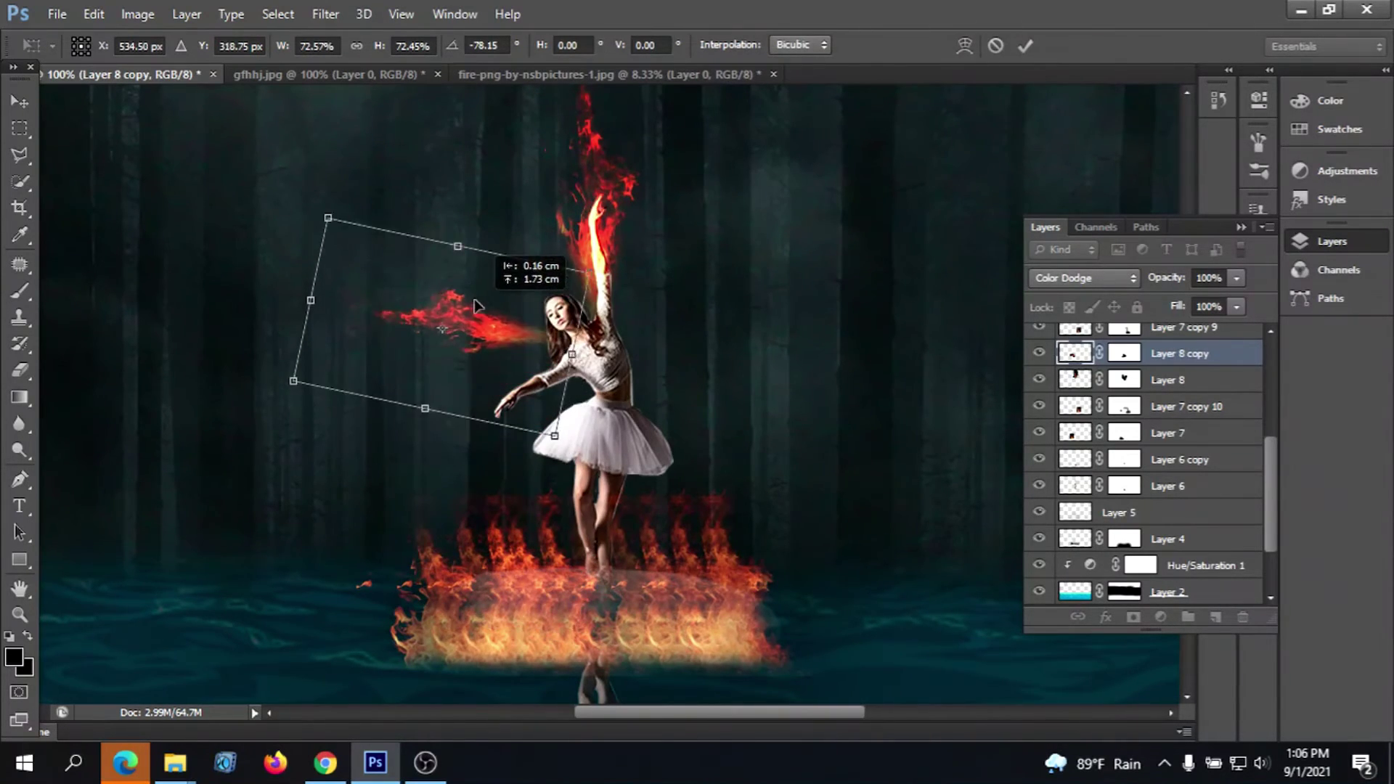
left_click_drag(572, 414, 708, 221)
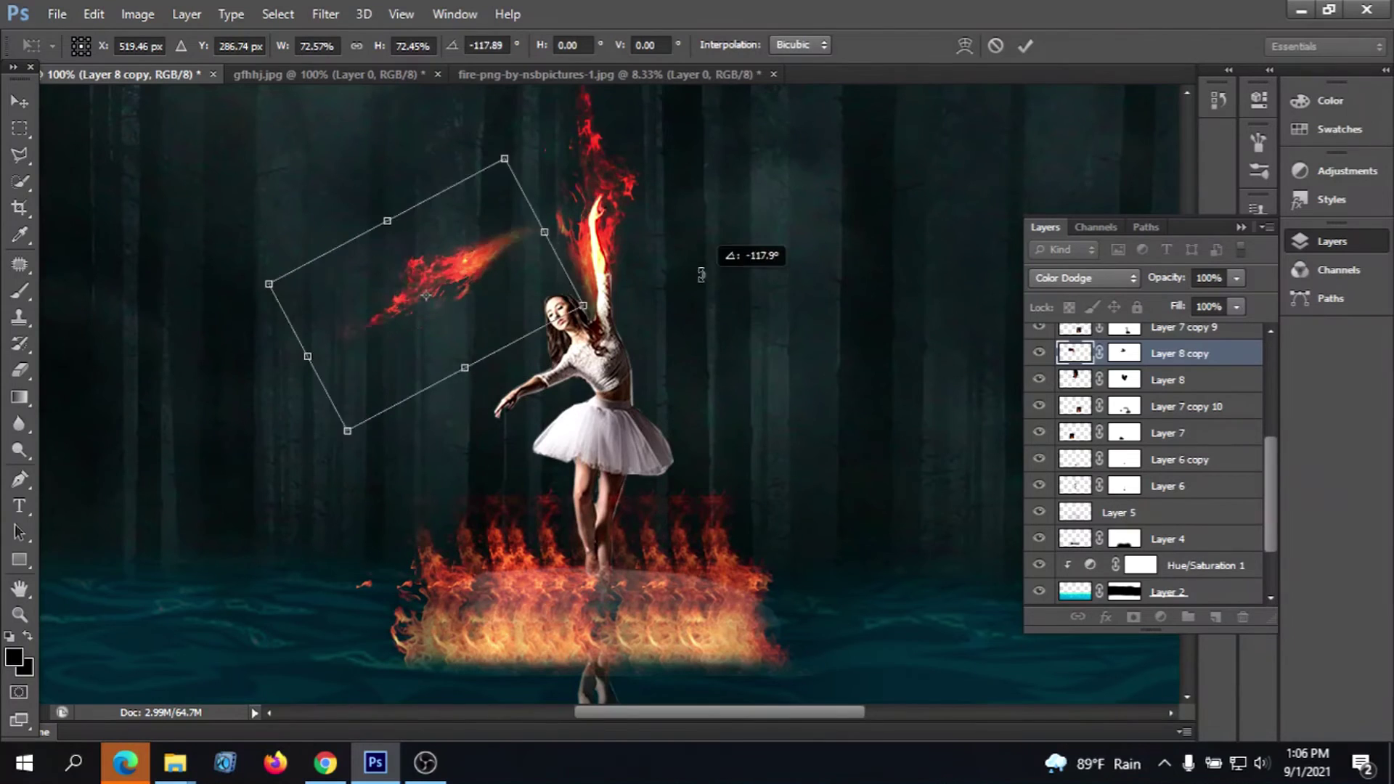
mouse_move(470, 258)
left_mouse_down()
mouse_move(534, 408)
mouse_move(534, 395)
left_mouse_up()
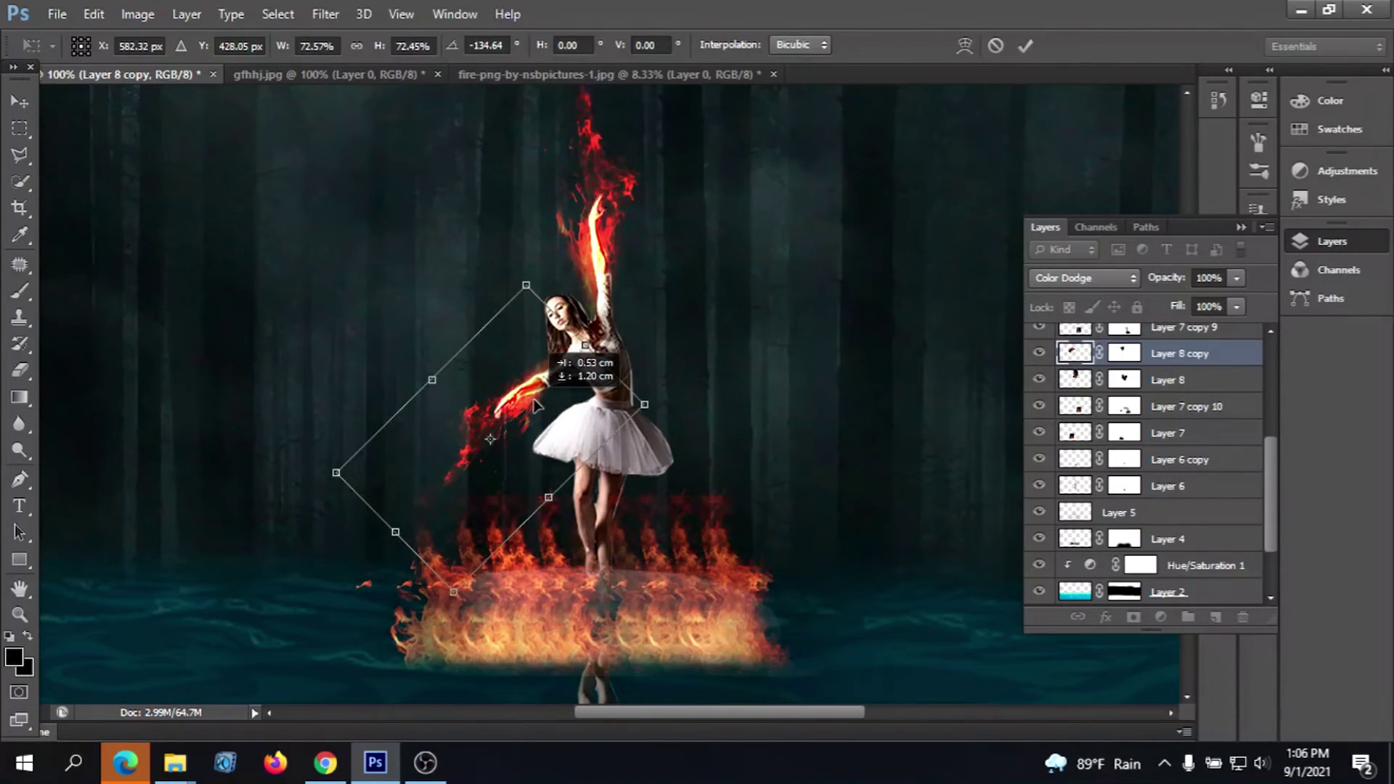
left_click_drag(317, 494, 316, 467)
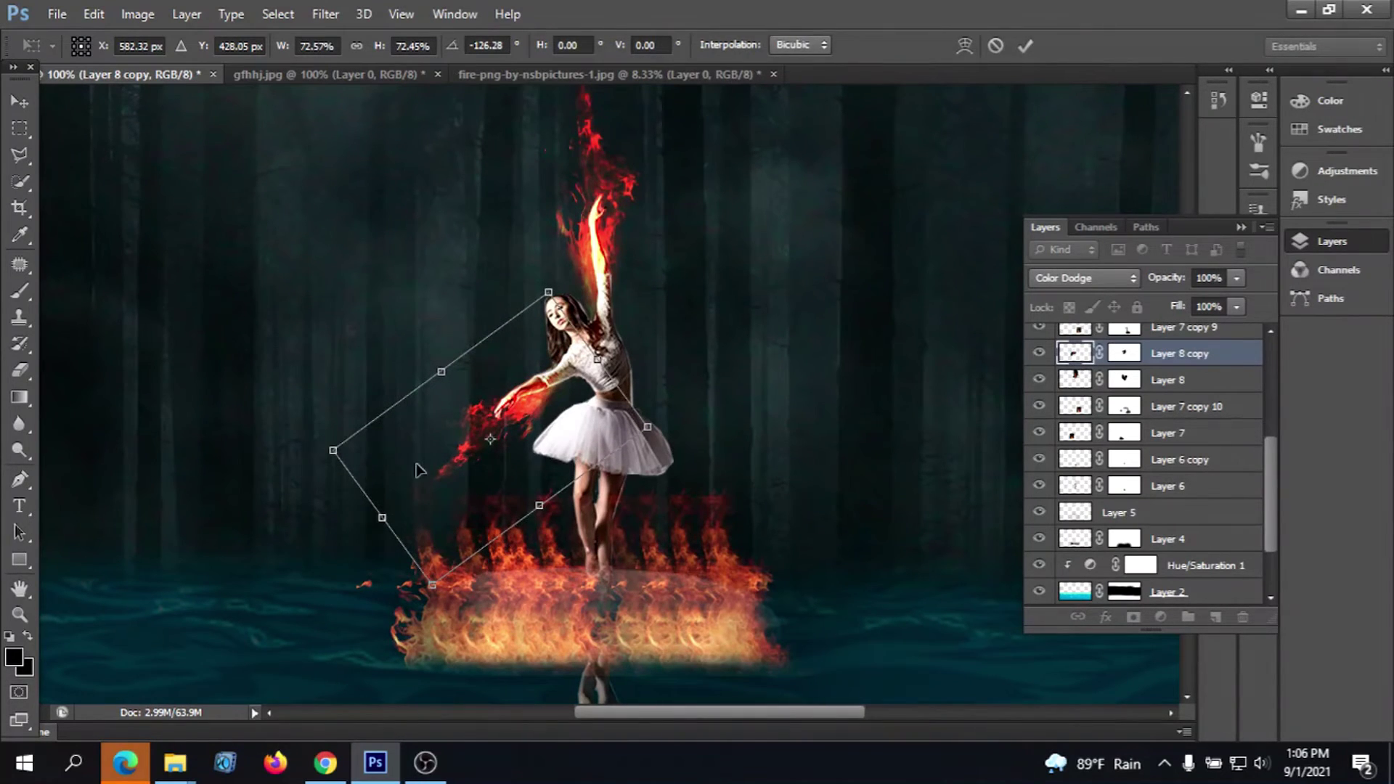
left_click_drag(466, 454, 480, 434)
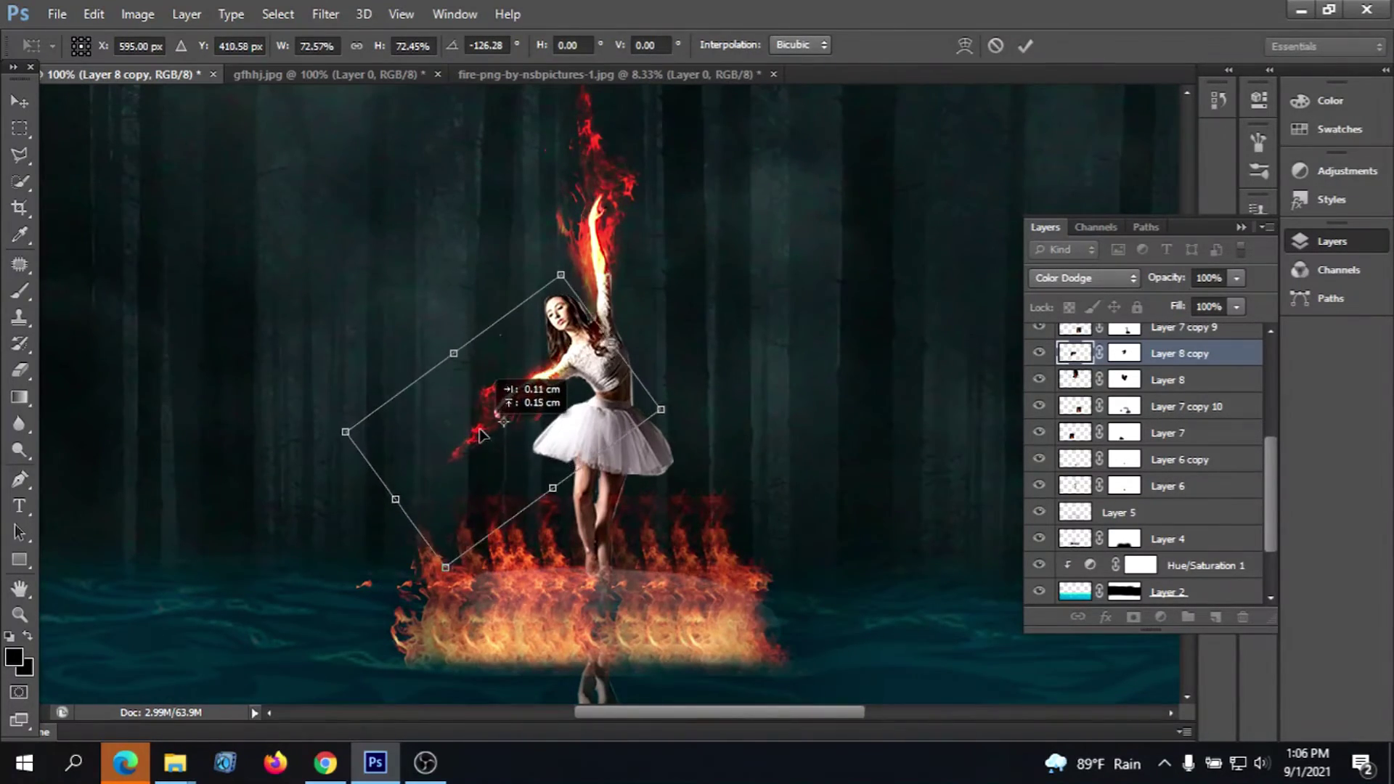
key("Return")
left_click(802, 454)
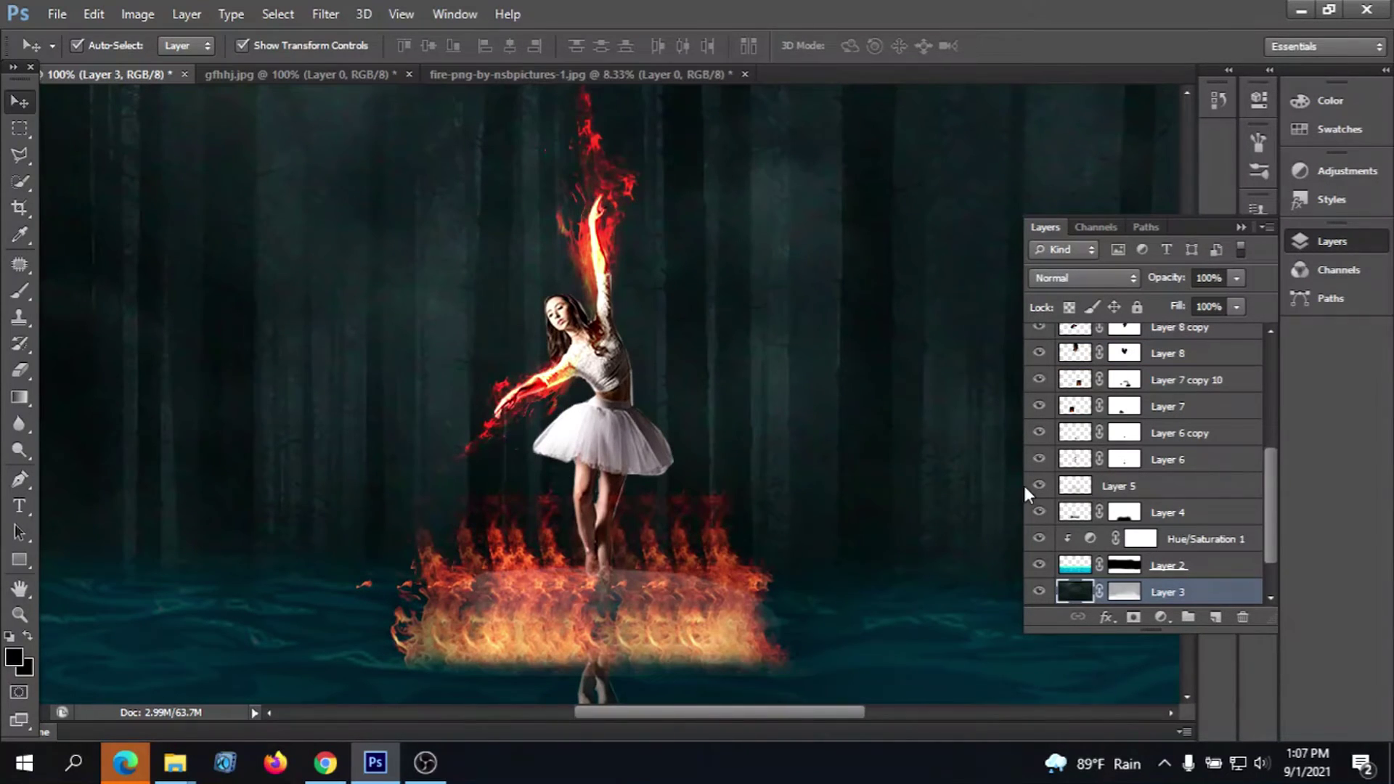
Hide the Layer 7 and Layer 7 copy 10 flames, keeping the raised-arm flame visible
left_click(1040, 459)
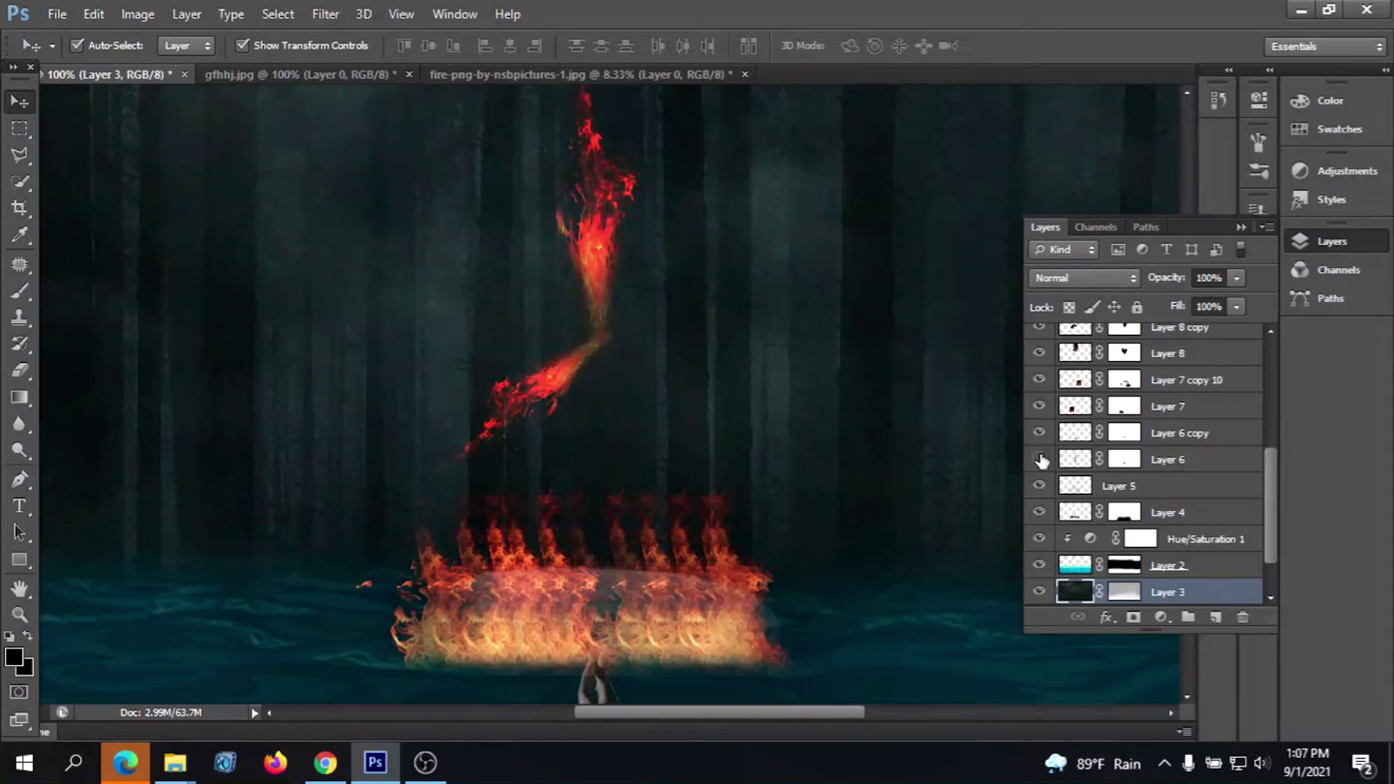
left_click(1040, 459)
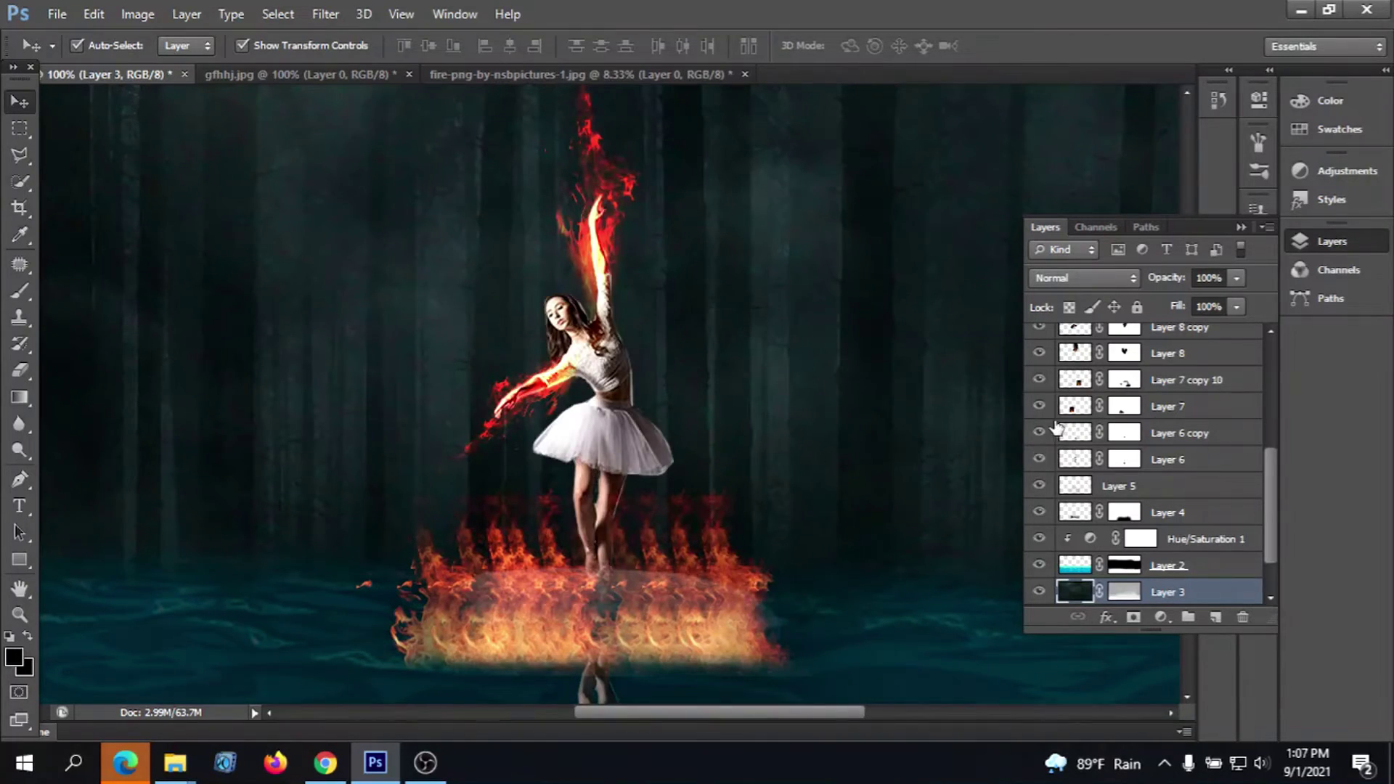
left_click(1039, 406)
left_click(1039, 379)
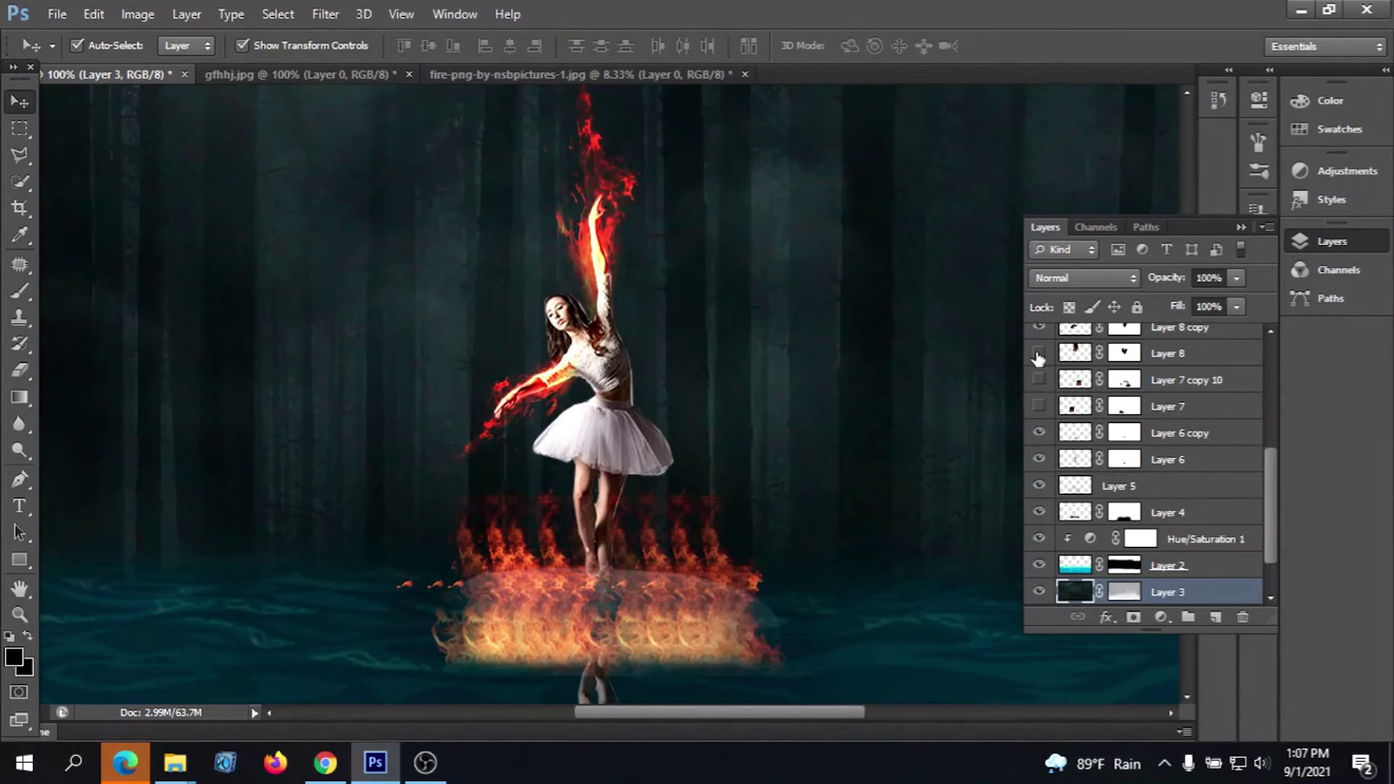
left_click(1038, 353)
scroll(1036, 358, "up", 1)
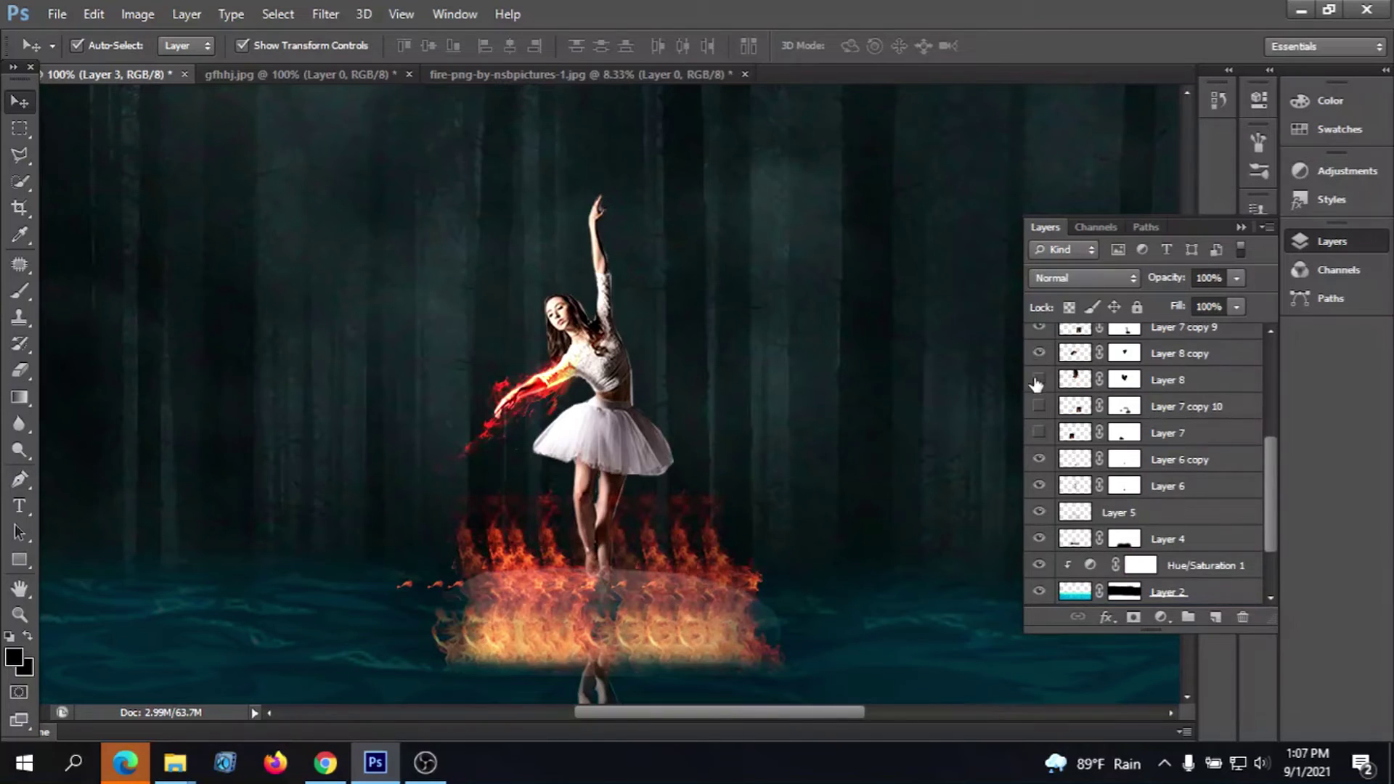
left_click(1038, 379)
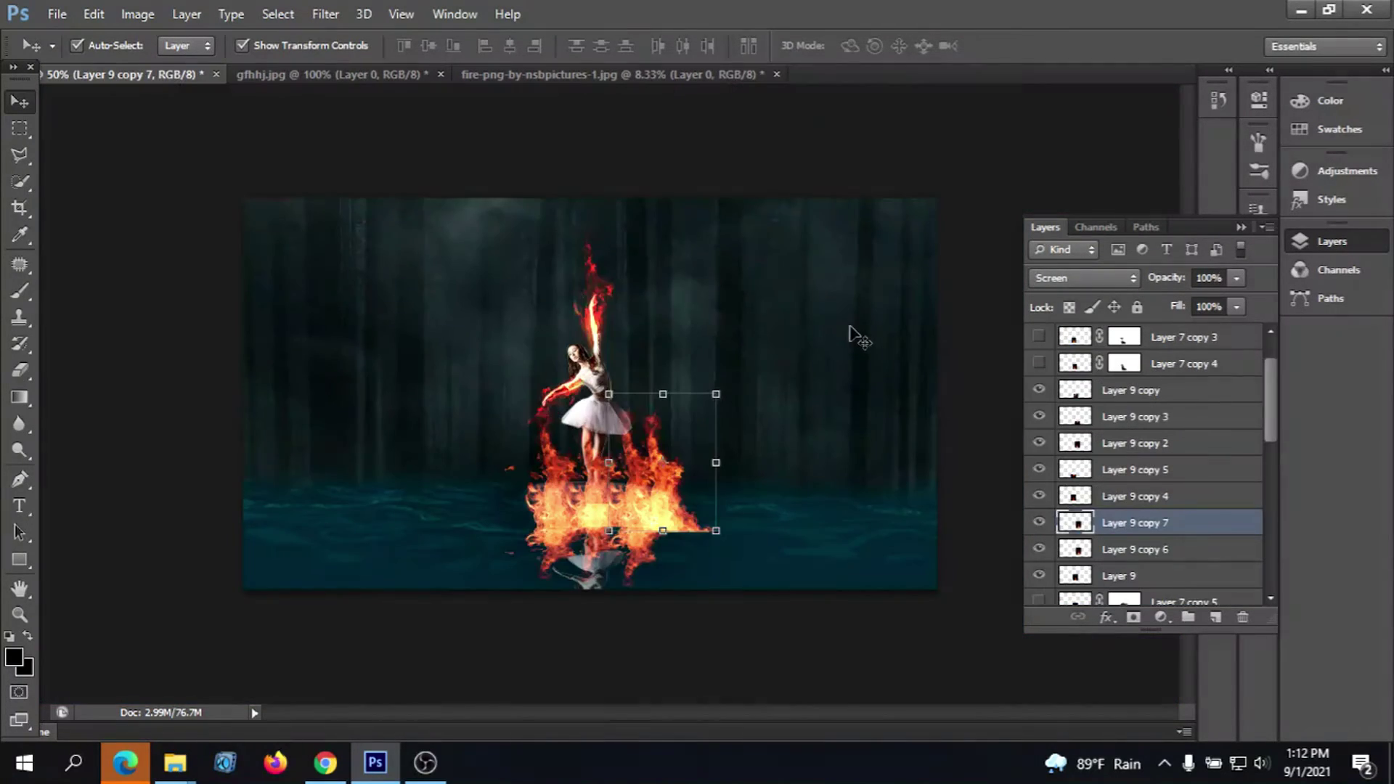
Flip Layer 9 copy 7 upside down into the water, stretch it, and nudge it right and up
left_click_drag(661, 394, 729, 597)
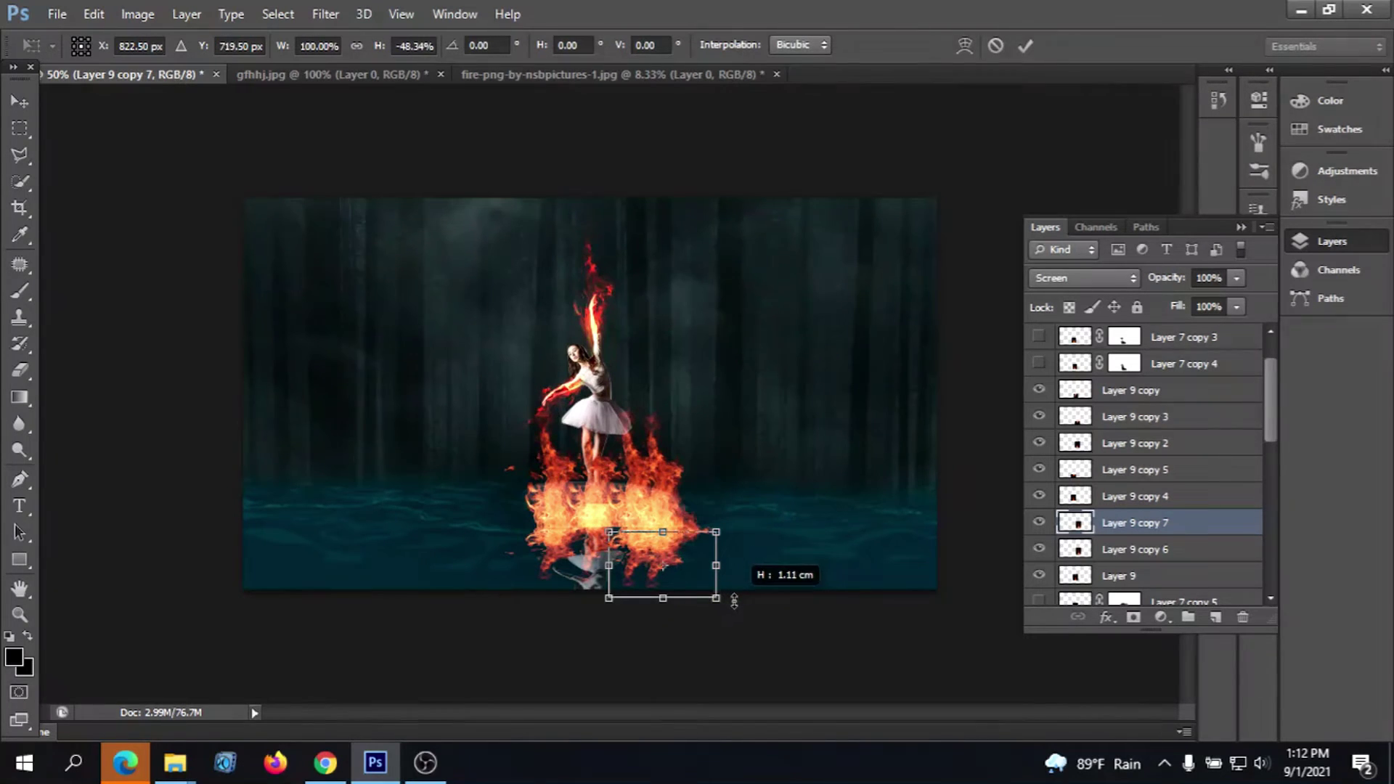
left_click_drag(729, 597, 727, 618)
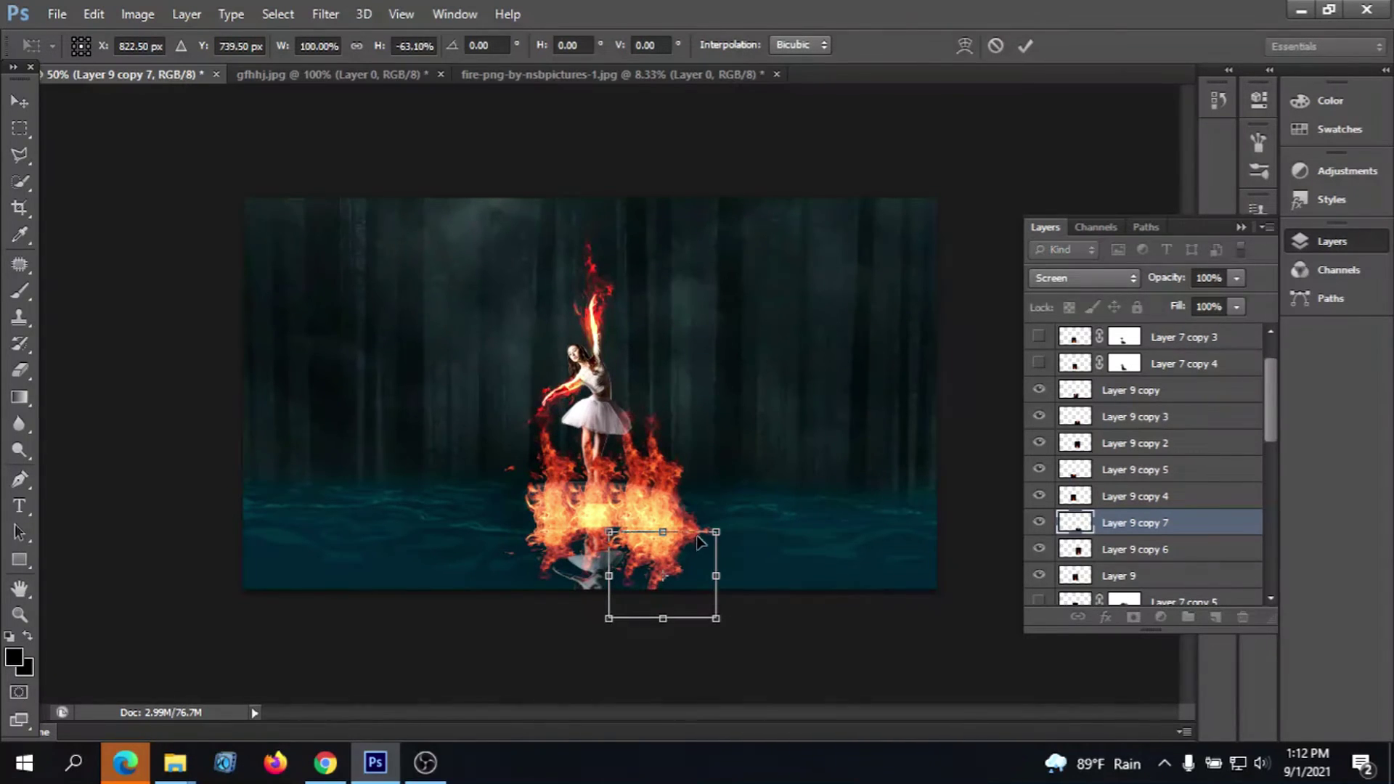
left_click_drag(698, 535, 701, 534)
key("shift+Right")
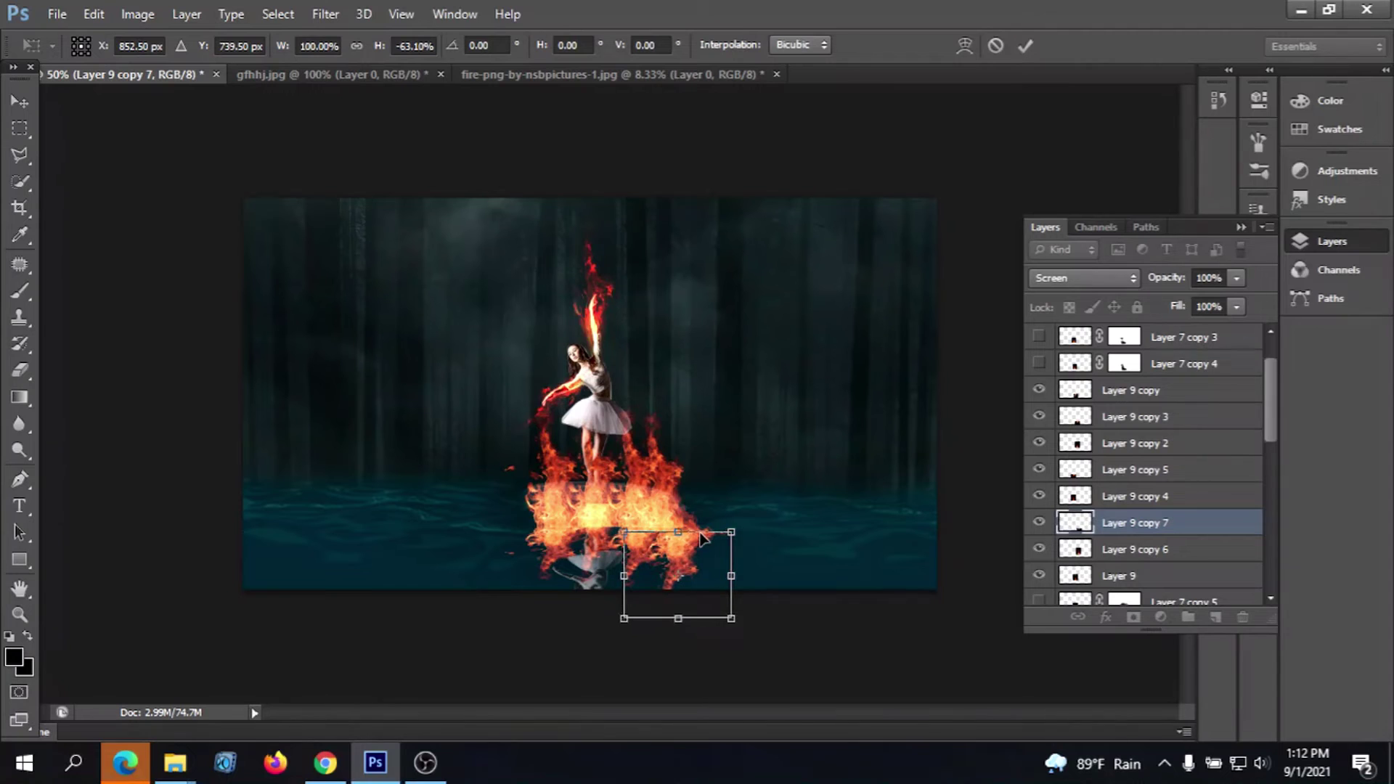
key("shift+Up")
key("shift+Up")
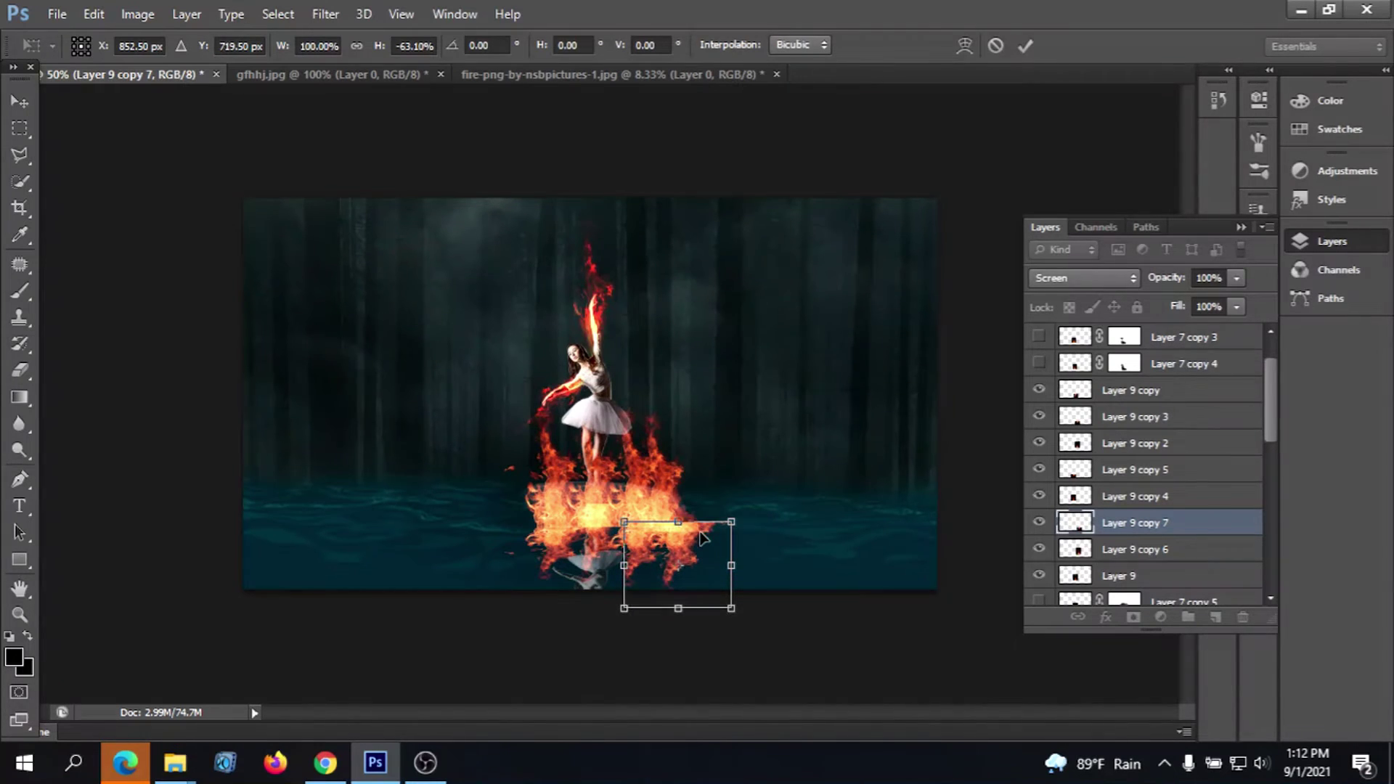
left_click(1024, 45)
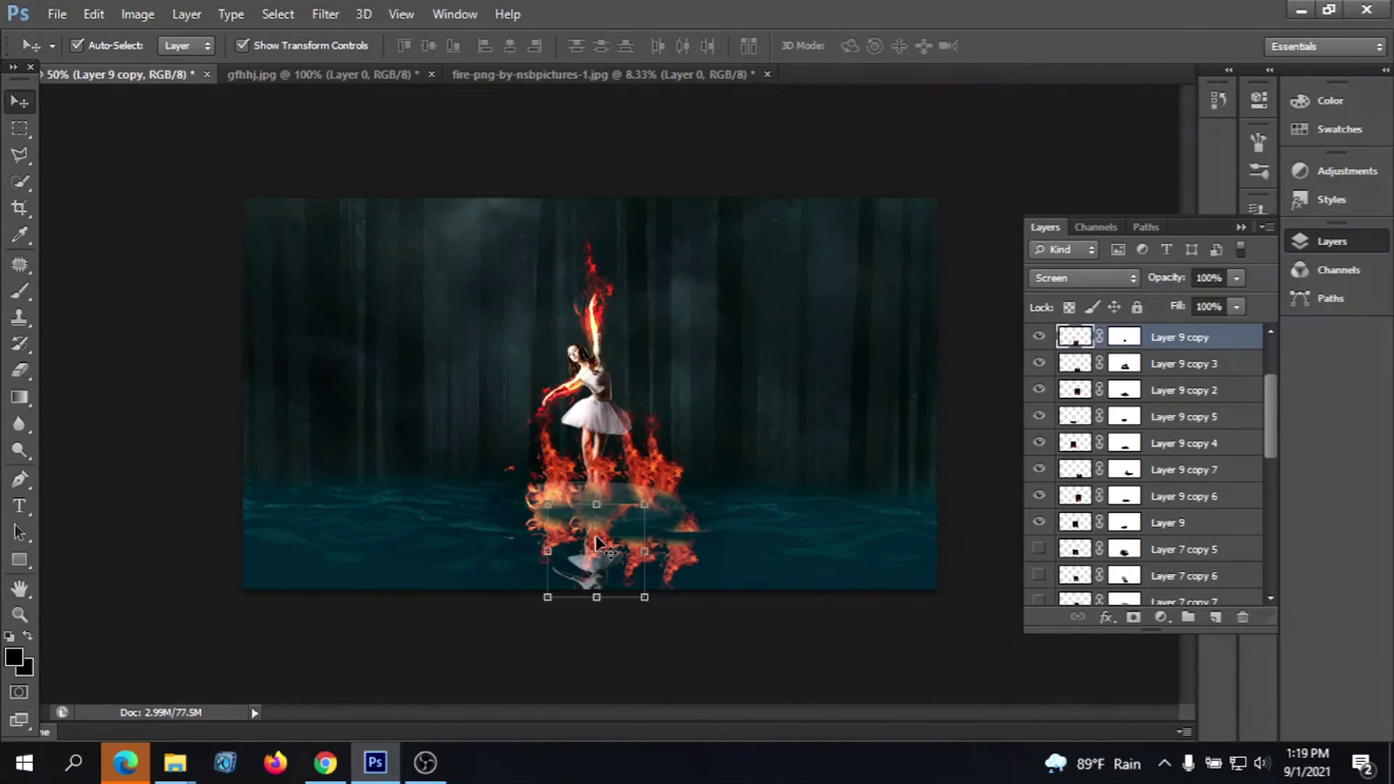
Nudge the Layer 9 copy 2 flame a little lower and slightly right with Shift+arrow keys
key("shift+Up")
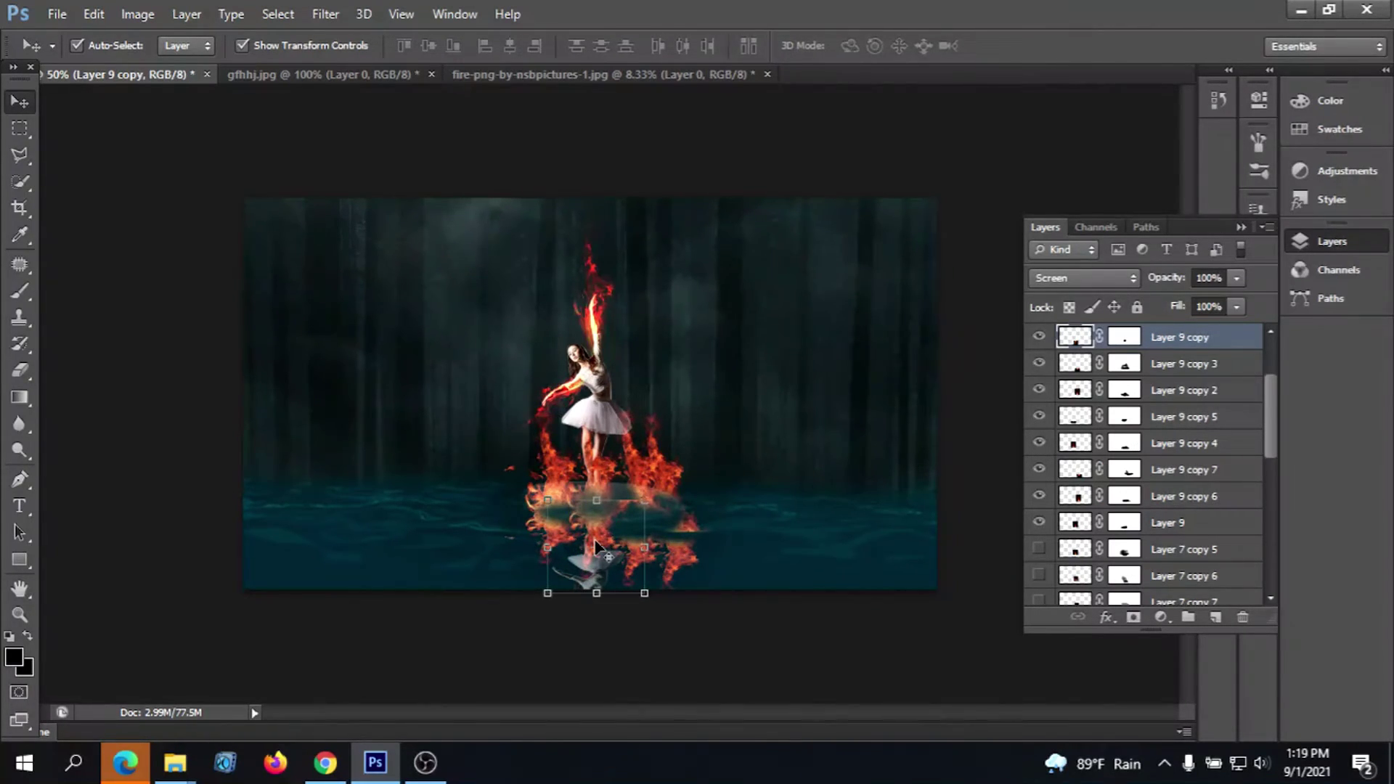
left_click(671, 471)
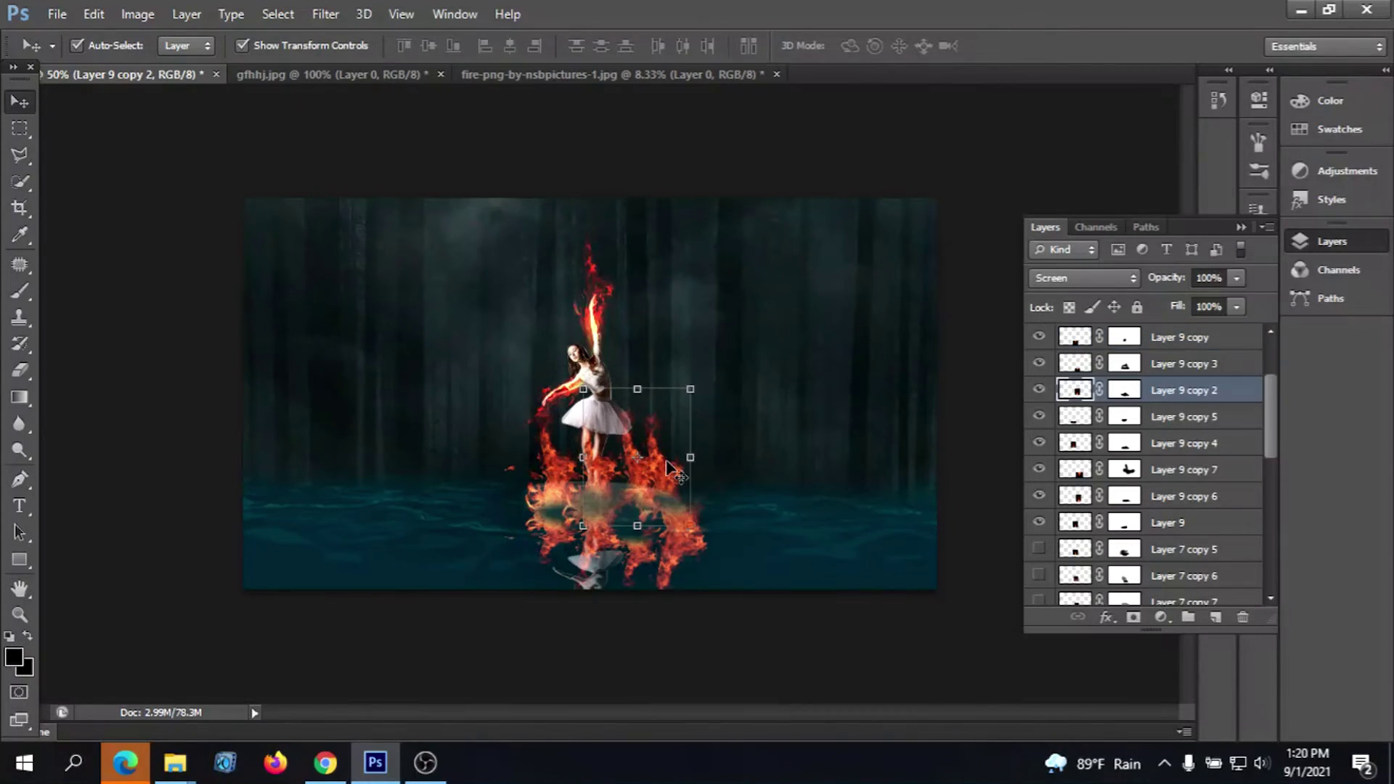
key("shift+Right")
key("shift+Right")
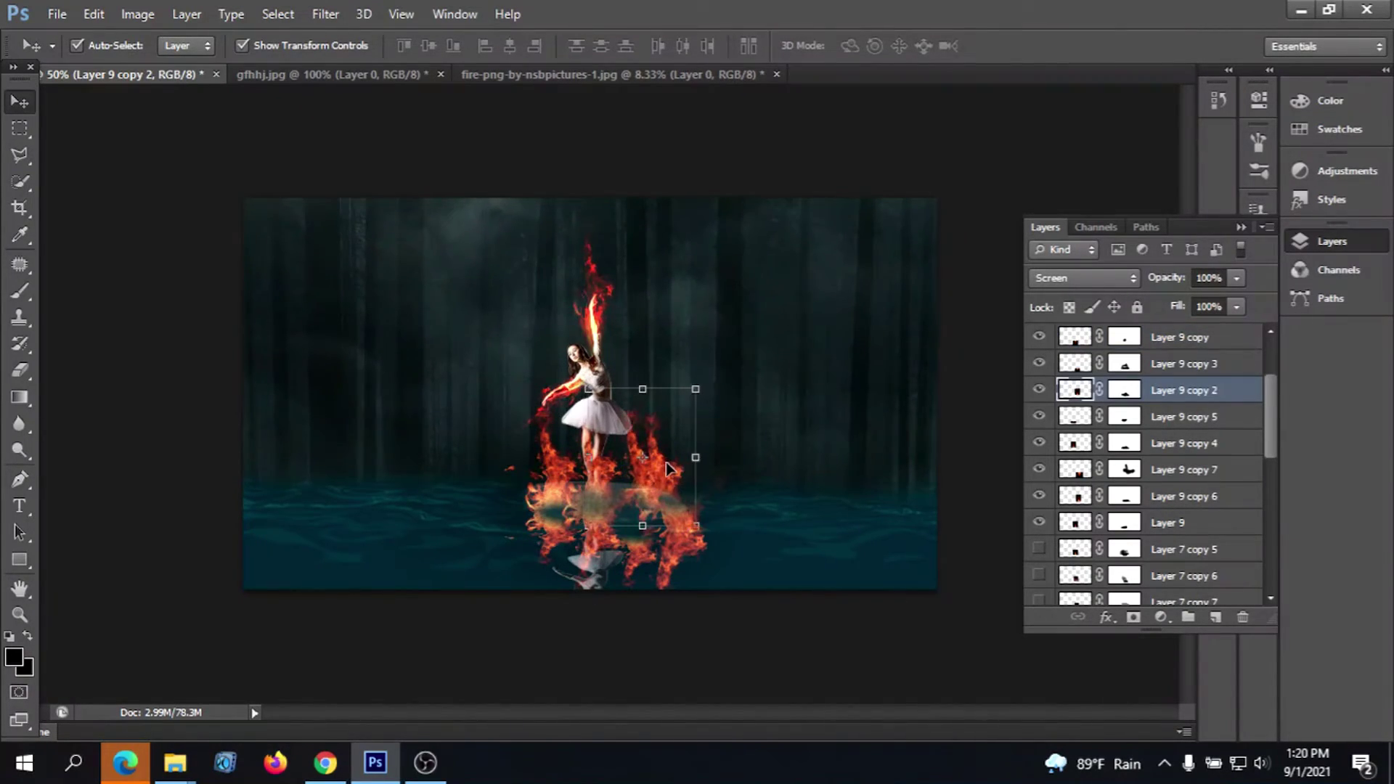
key("shift+Right")
key("shift+Left")
key("shift+Left")
key("shift+Left")
key("shift+Left")
key("shift+Left")
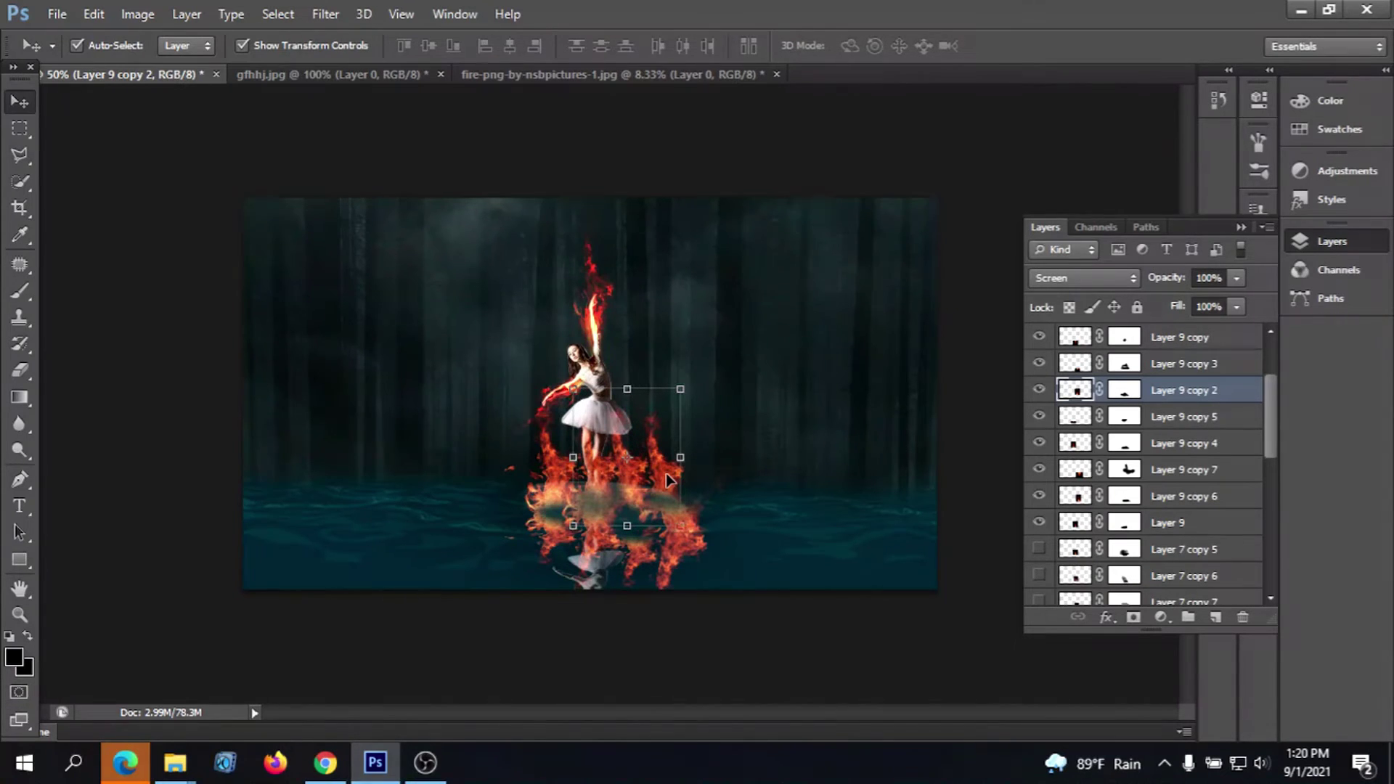
key("shift+Down")
key("shift+Down")
key("shift+Down")
key("shift+Down")
key("shift+Down")
key("shift+Down")
key("shift+Down")
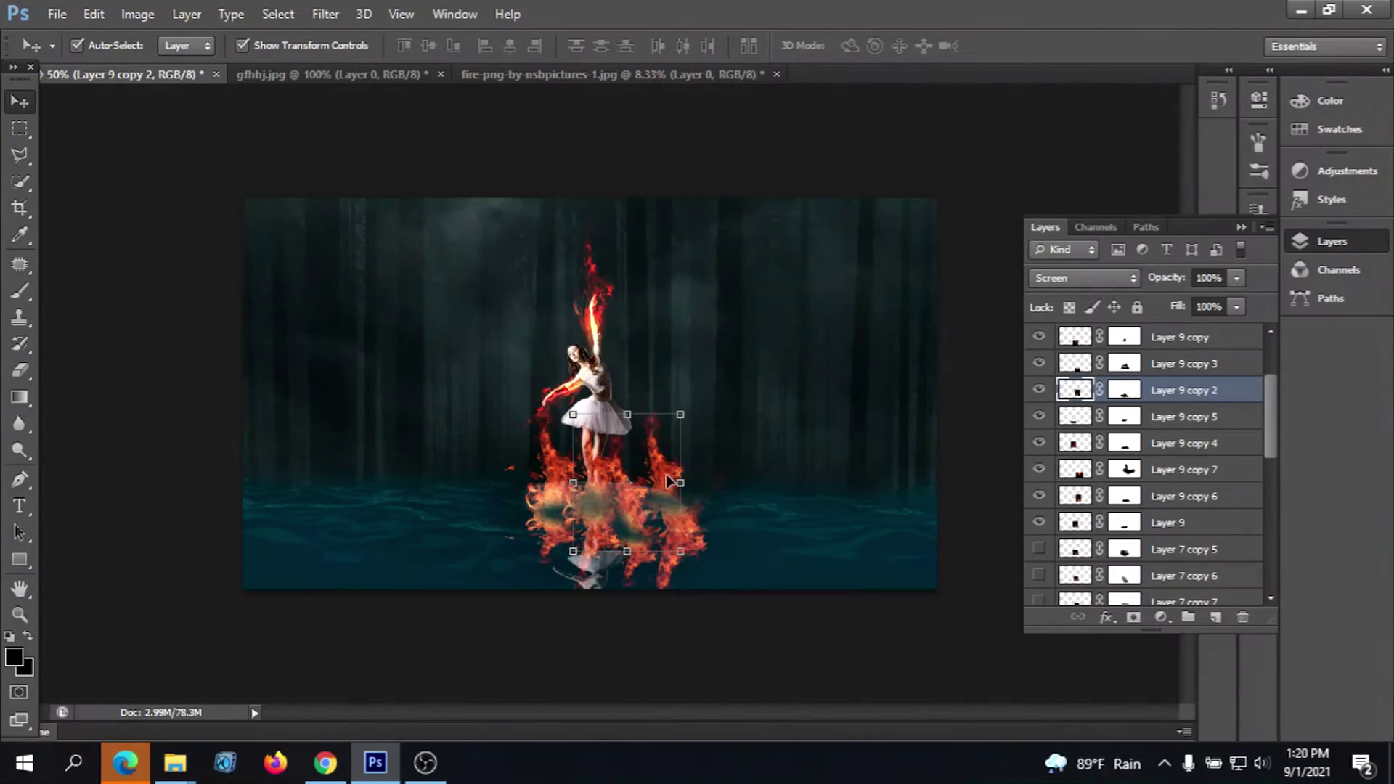
key("shift+Right")
key("shift+Right")
key("shift+Right")
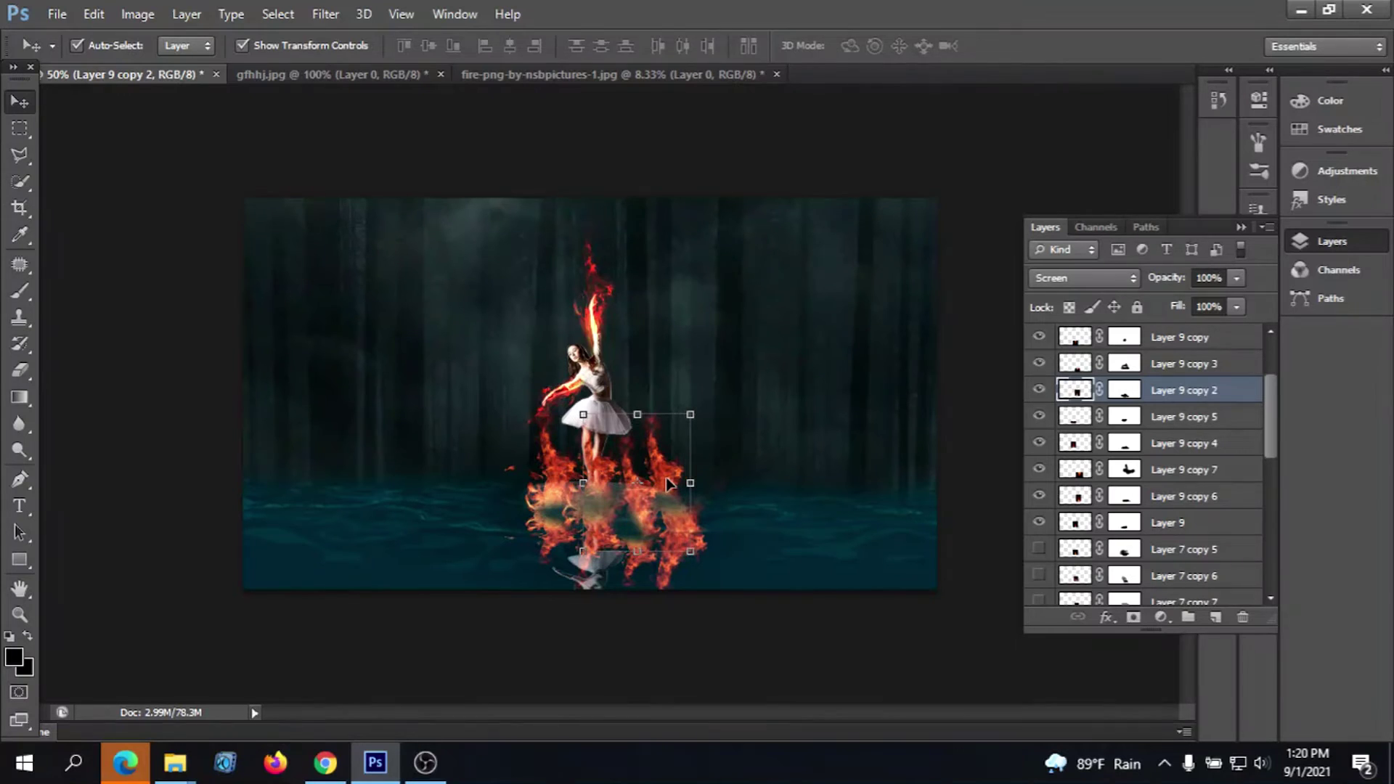
key("shift+Left")
key("shift+Left")
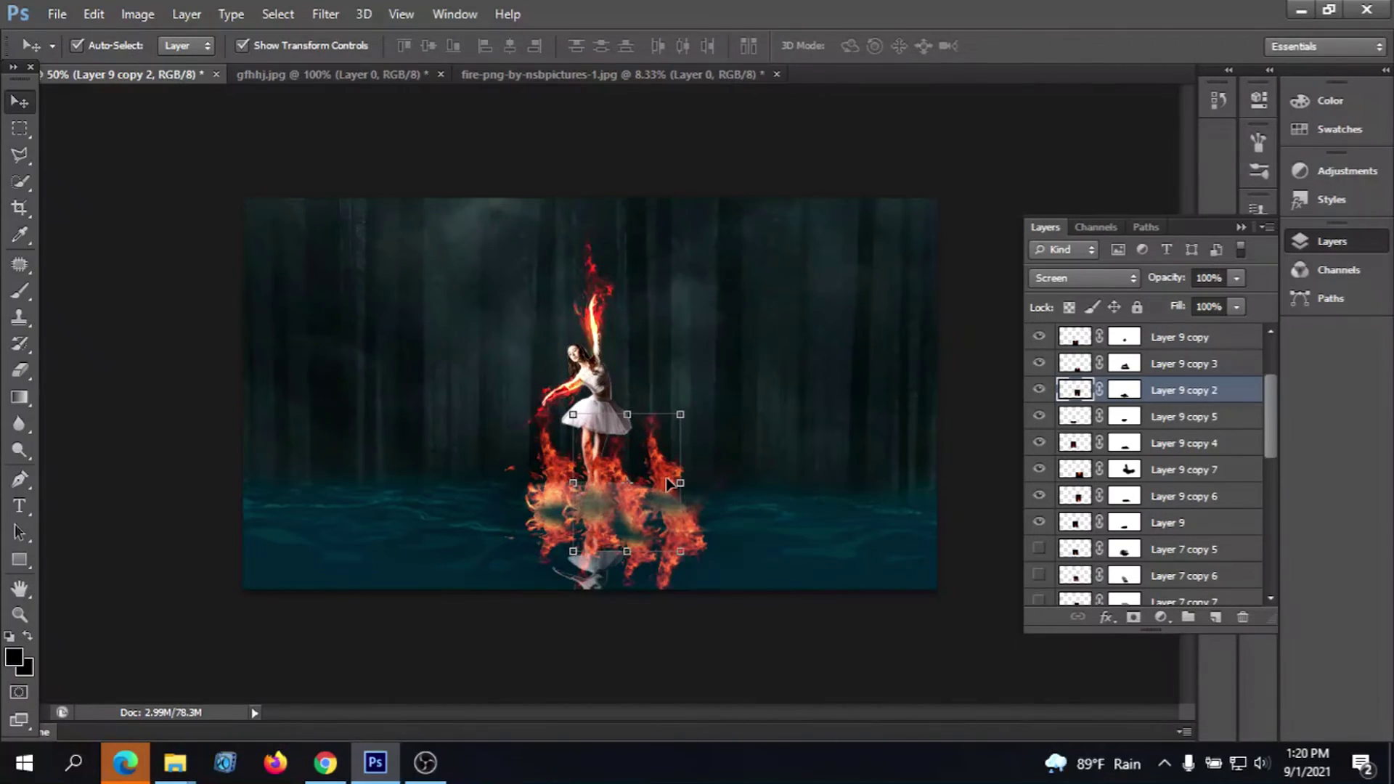
key("shift+Down")
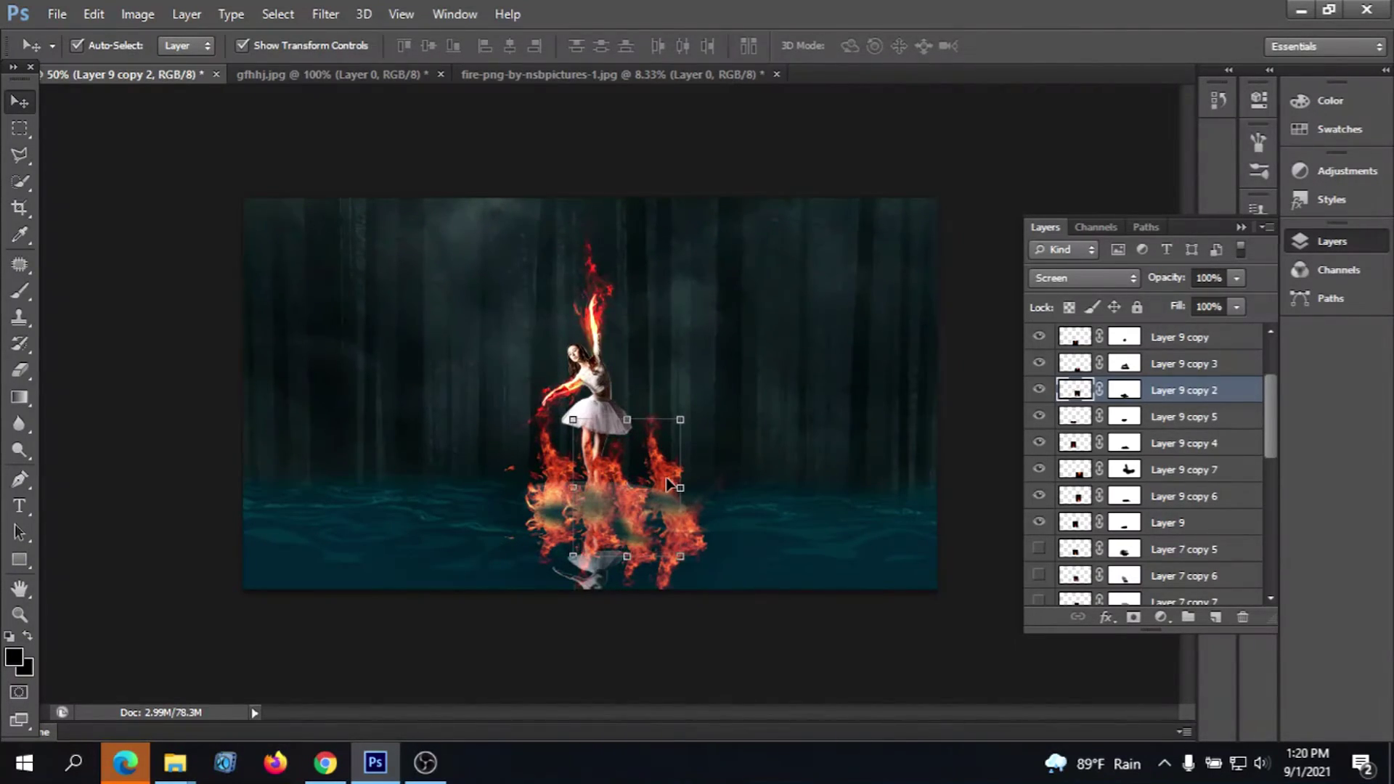
key("shift+Right")
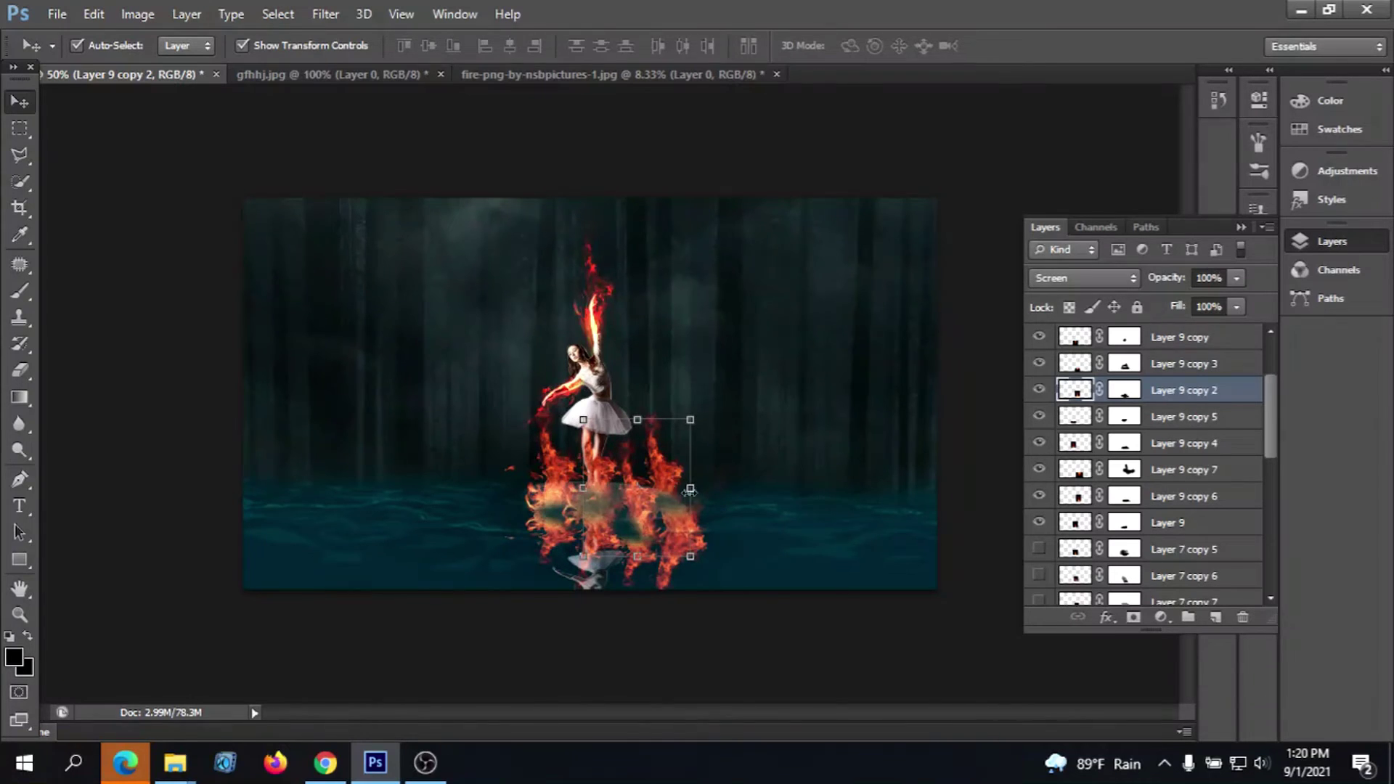
Make Layer 9 copy 2 the active layer again for a new adjustment
left_click(699, 612)
left_click(642, 566)
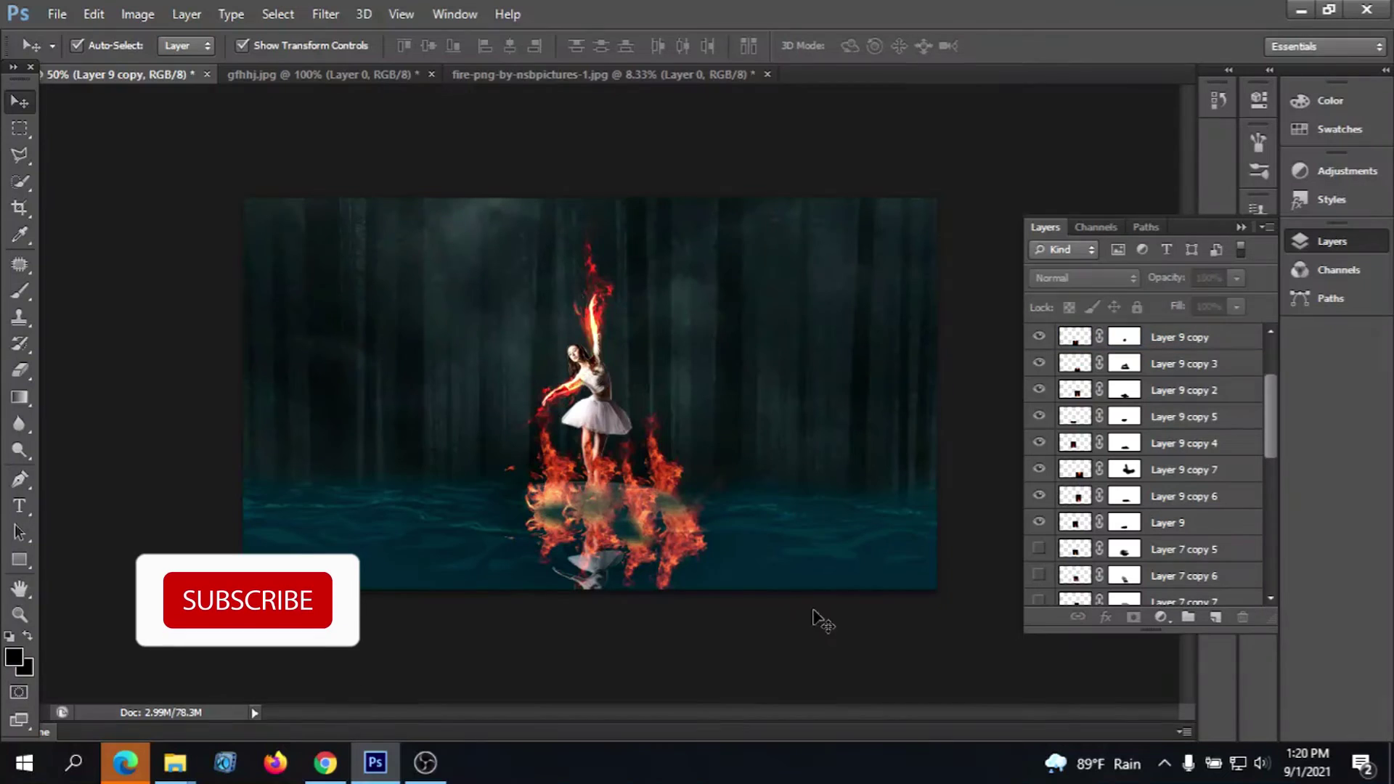
left_click(832, 625)
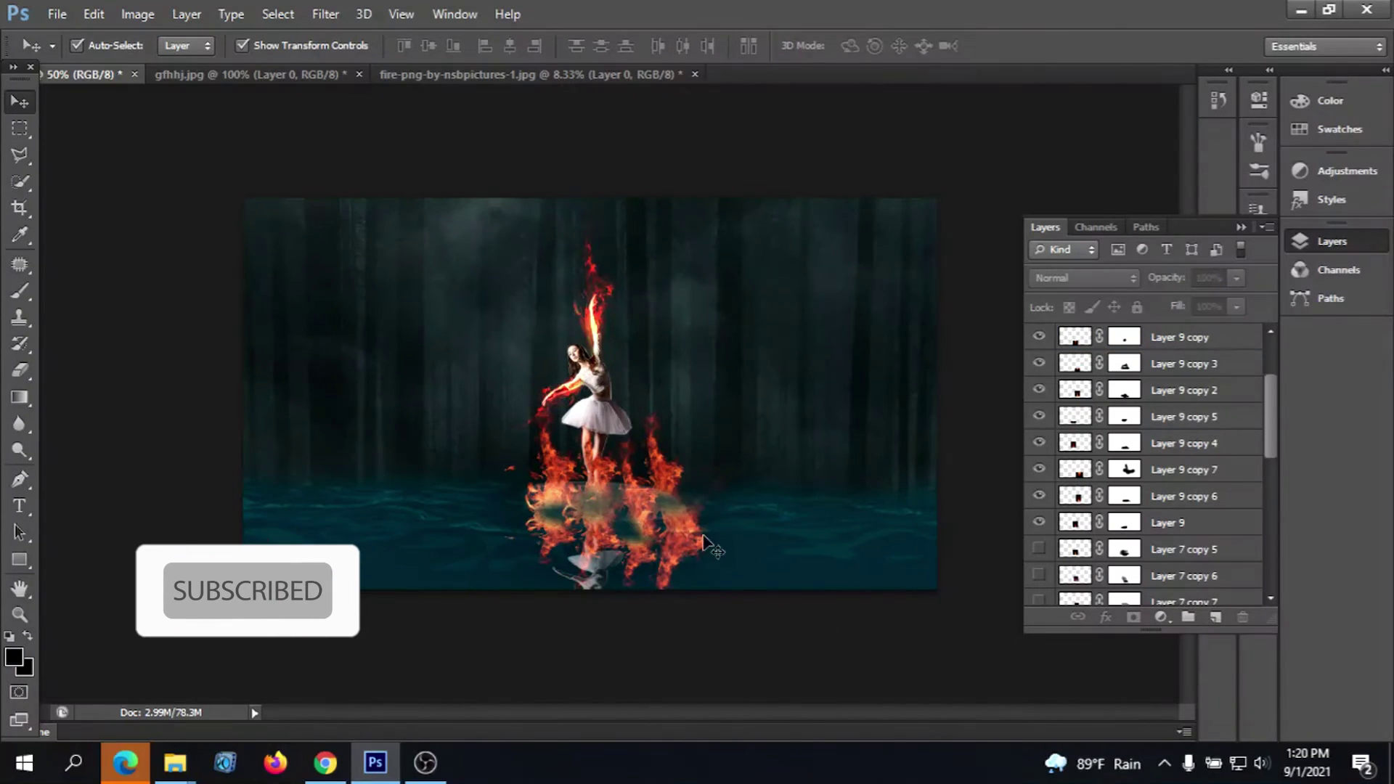
left_click(694, 544)
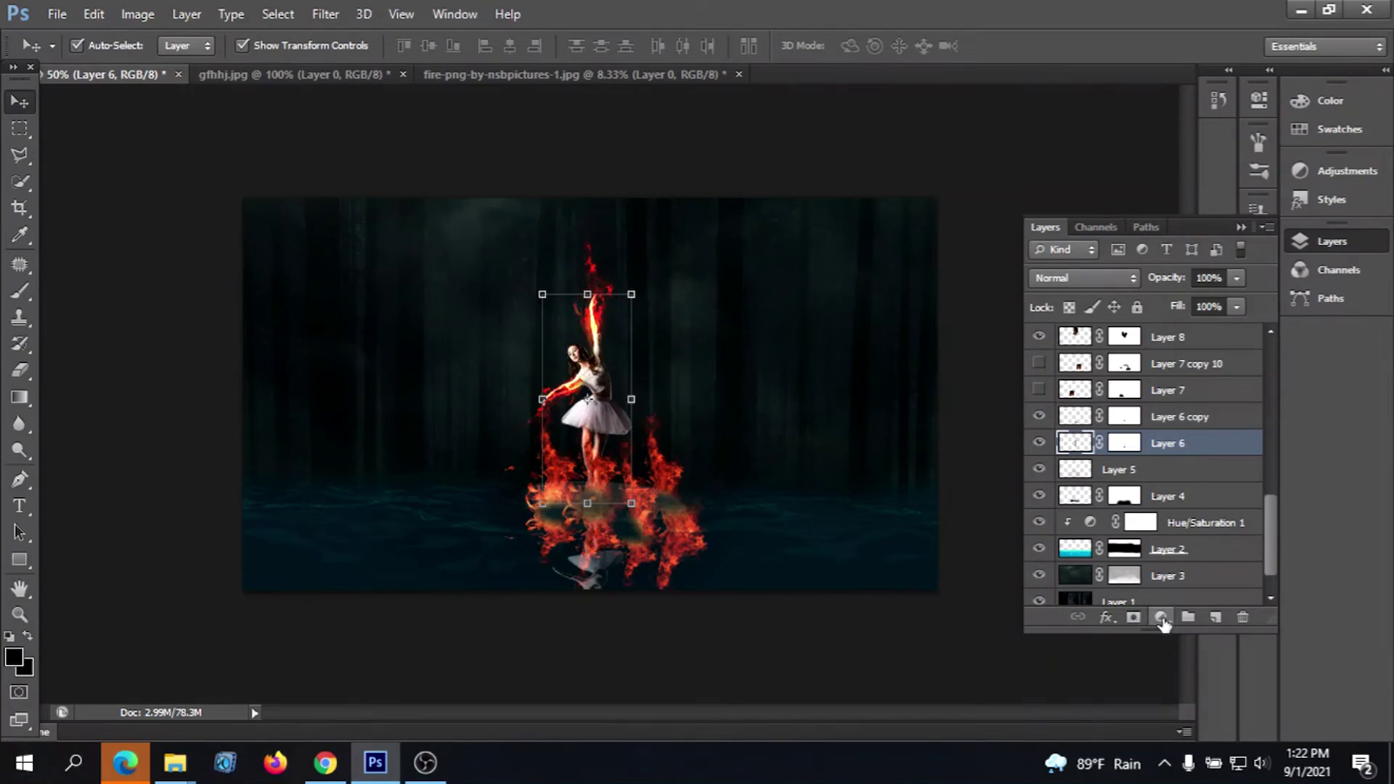
left_click(1162, 619)
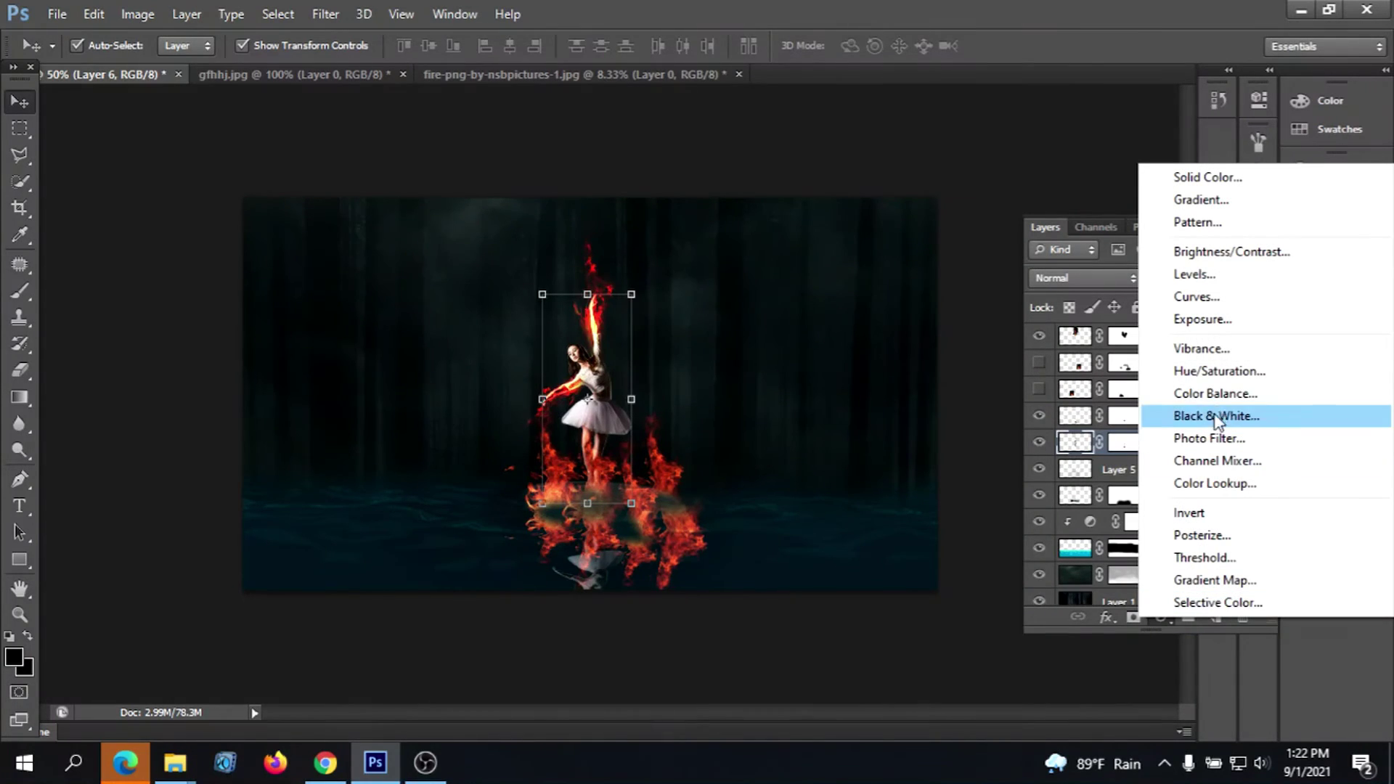
Clip a Hue/Saturation adjustment to the flame layer with Hue about +22 and Saturation +26
left_click(1223, 371)
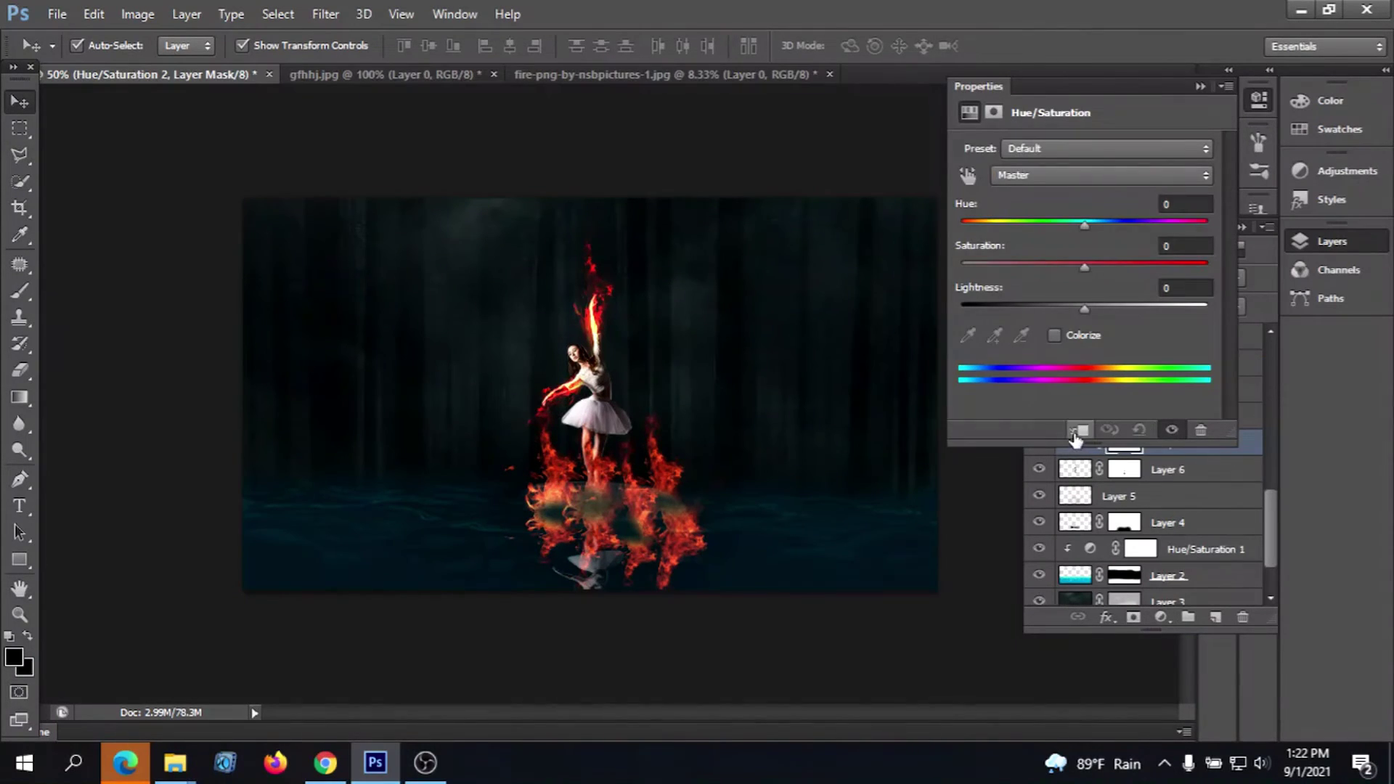
left_click(1078, 431)
mouse_move(1085, 227)
left_mouse_down()
mouse_move(974, 236)
mouse_move(1070, 252)
mouse_move(1141, 244)
mouse_move(1113, 243)
left_mouse_up()
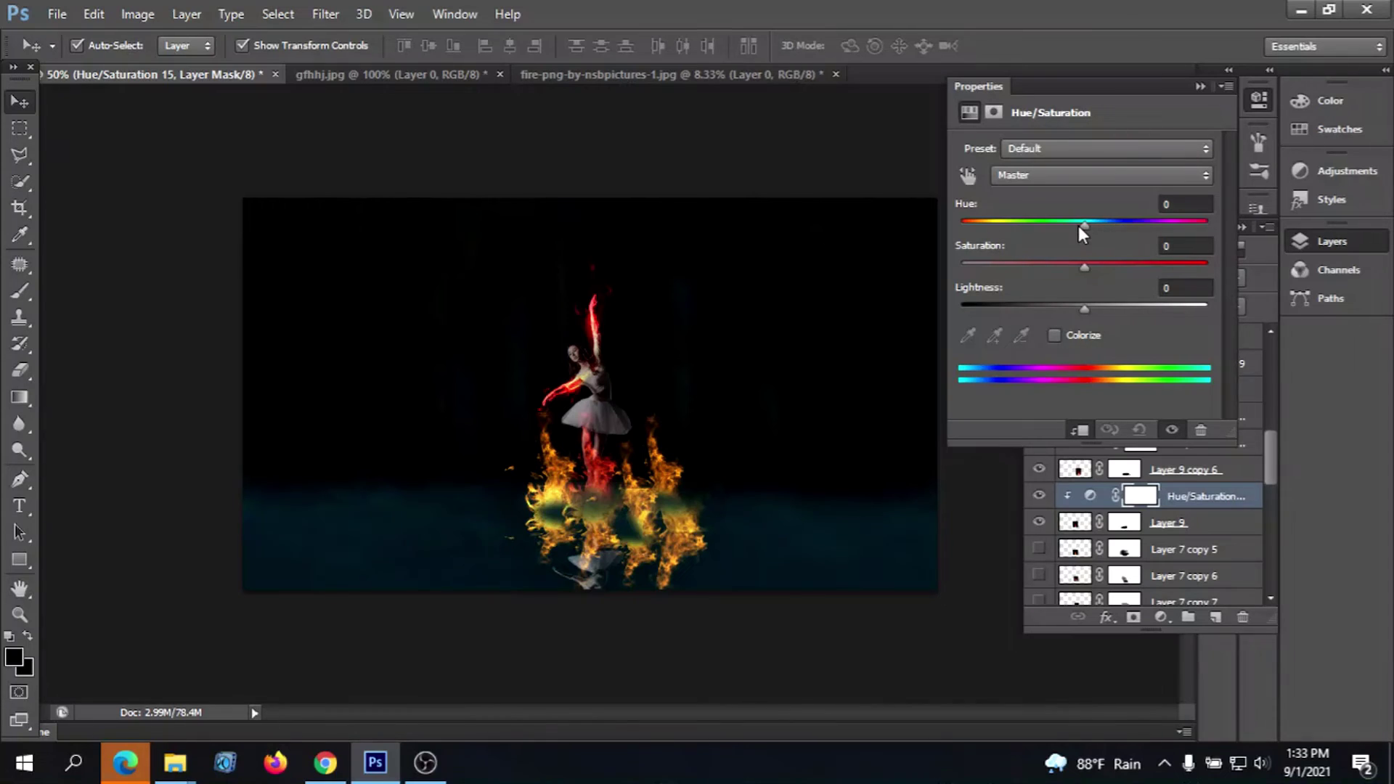
left_click_drag(1080, 223, 1108, 225)
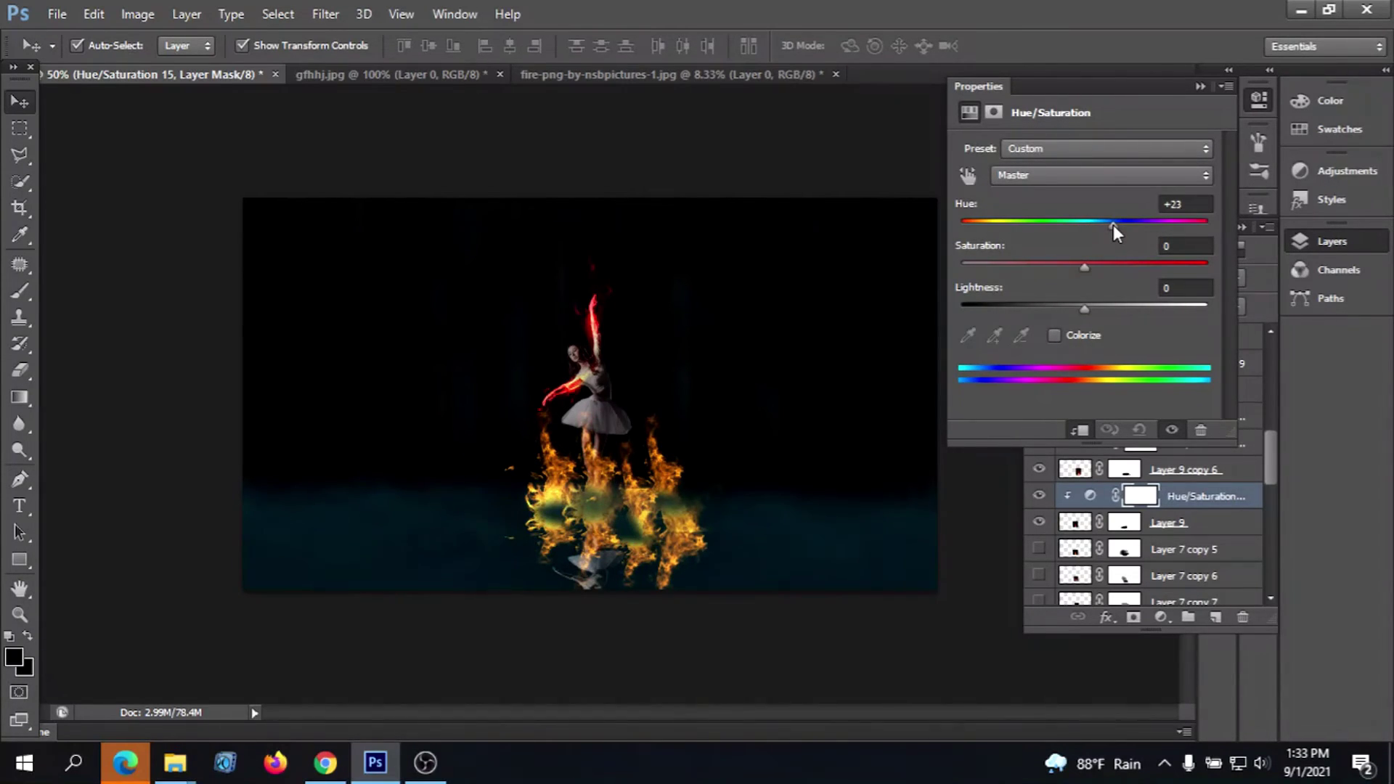
left_click_drag(1113, 224, 1131, 228)
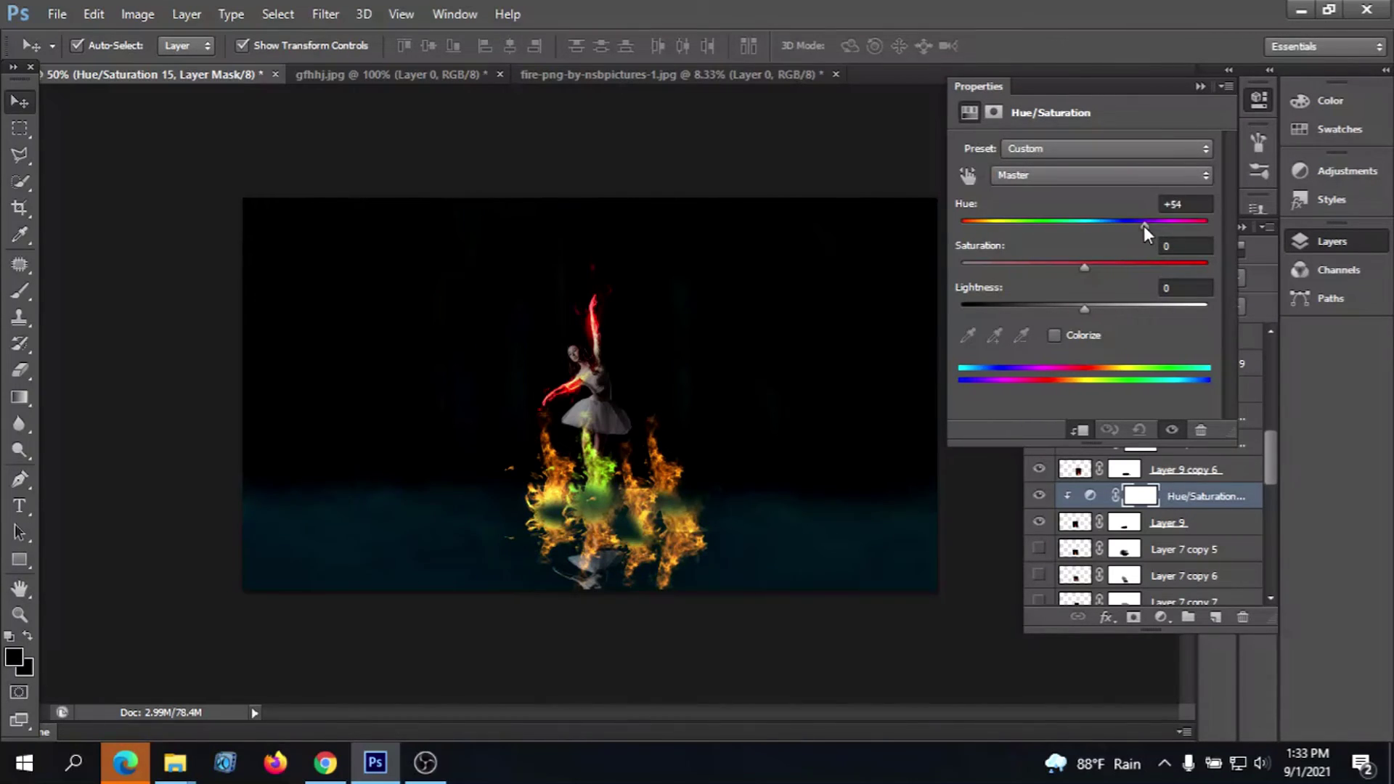
left_click_drag(1131, 228, 1110, 229)
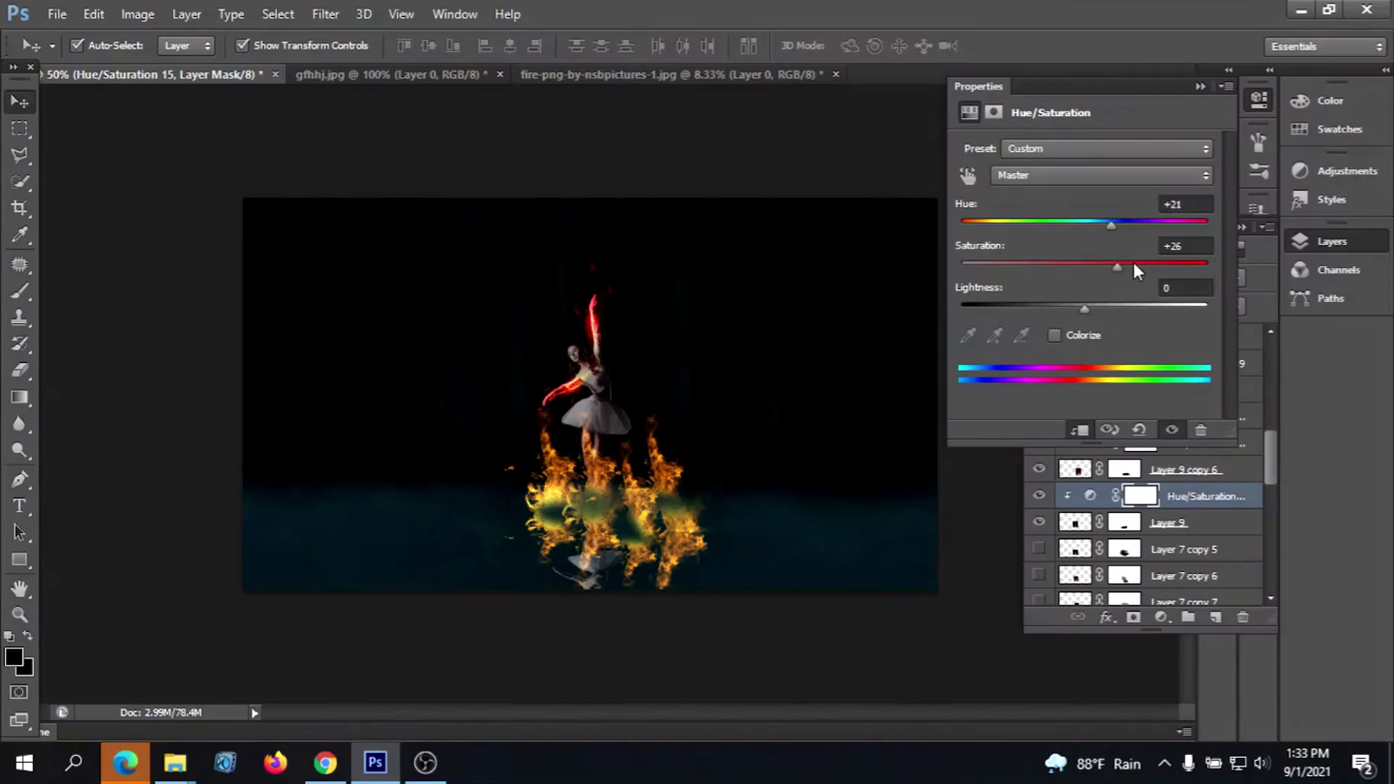
left_click(1199, 87)
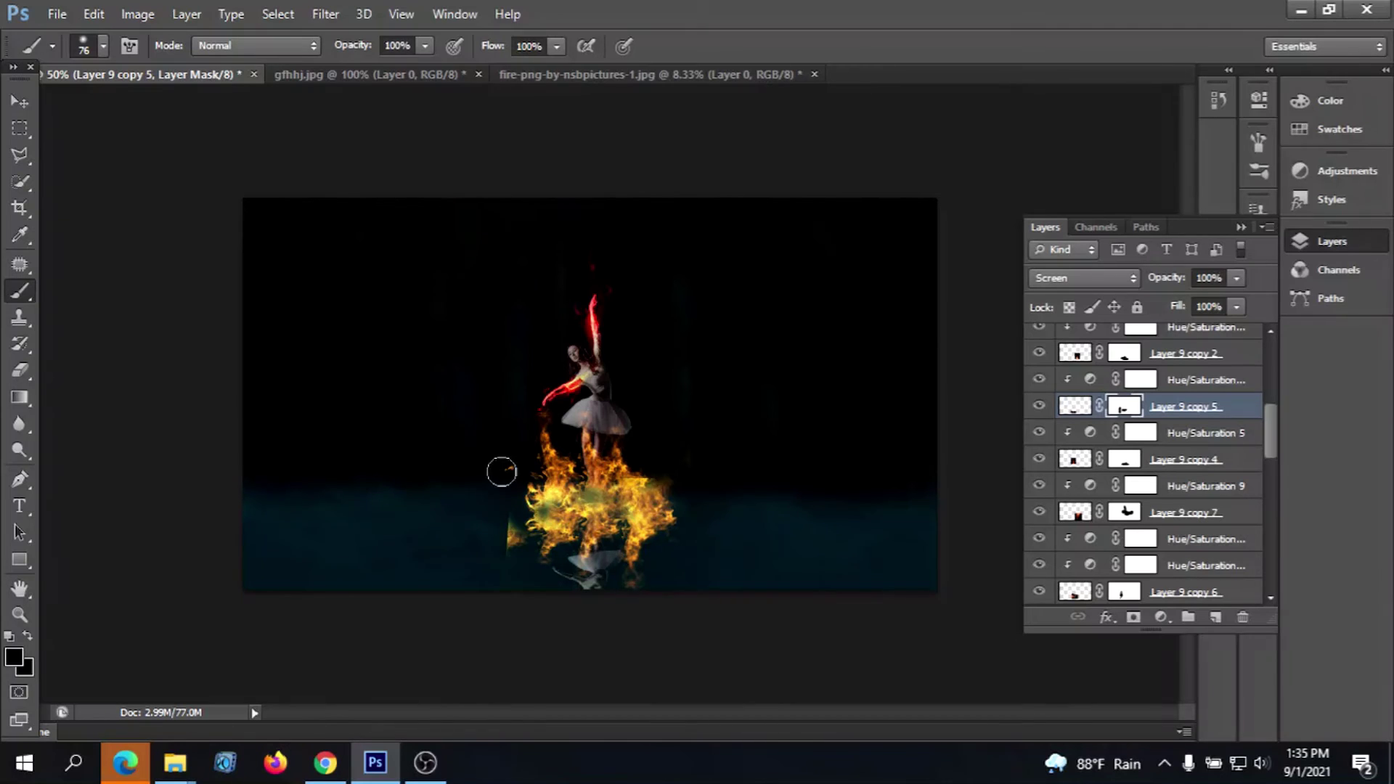
Select the lower-left flame, Layer 9 copy 6, and shift it slightly
left_click(20, 101)
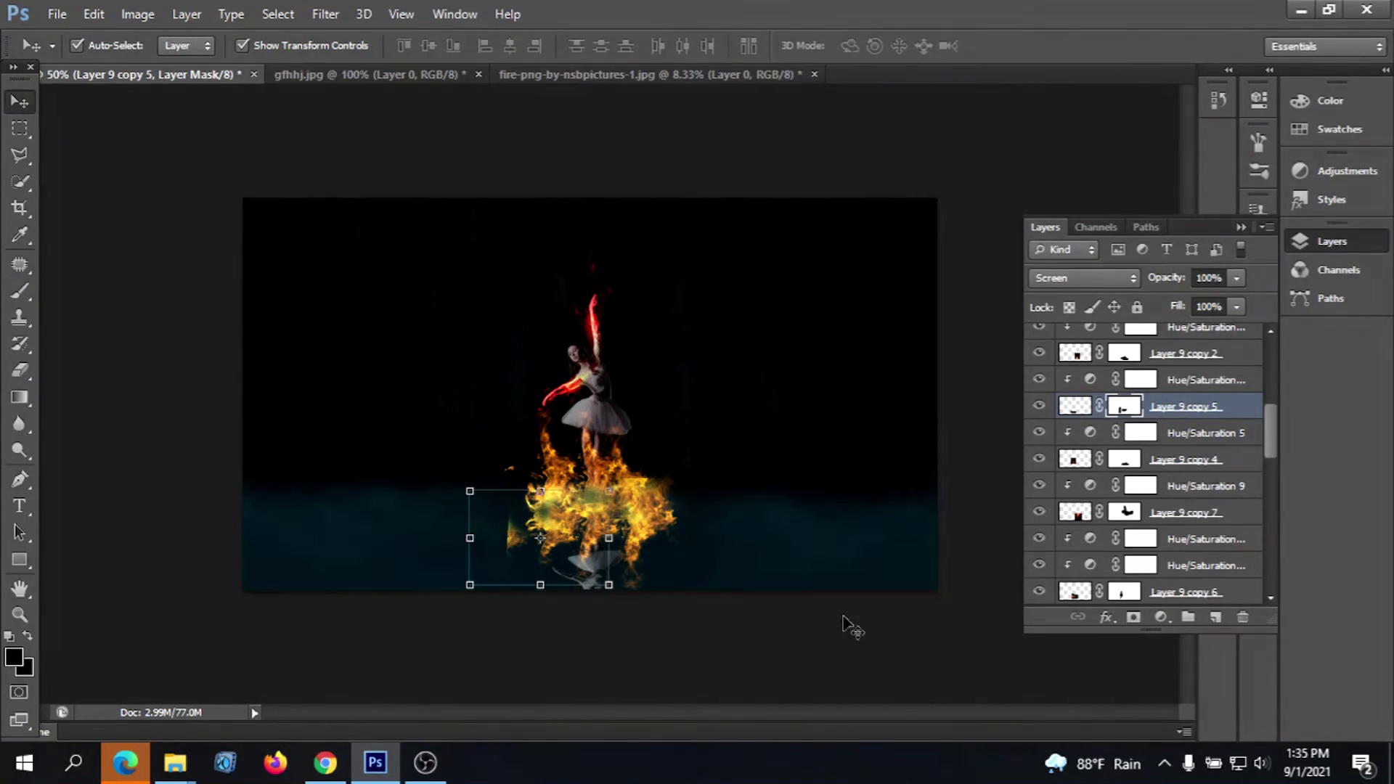
left_click(519, 581)
left_click(508, 524)
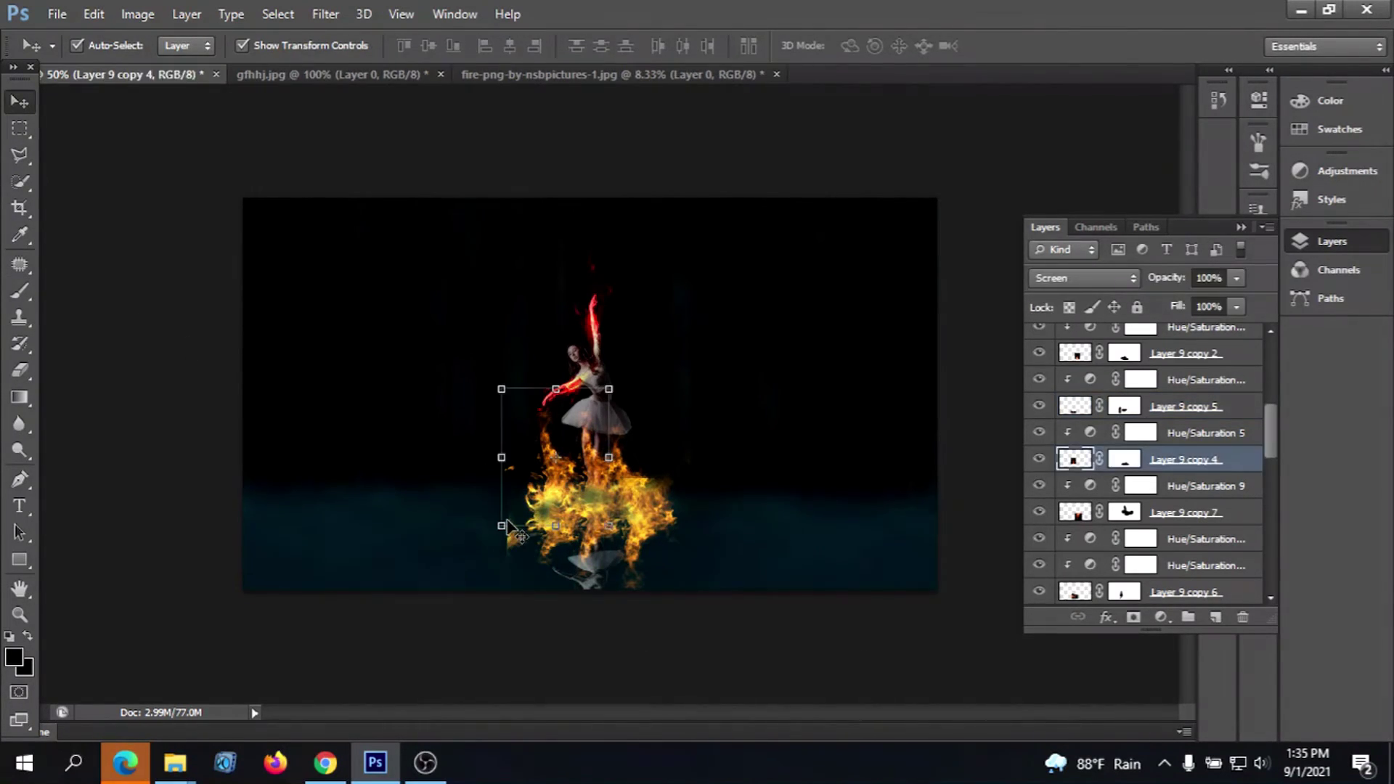
left_click(508, 597)
left_click(508, 553)
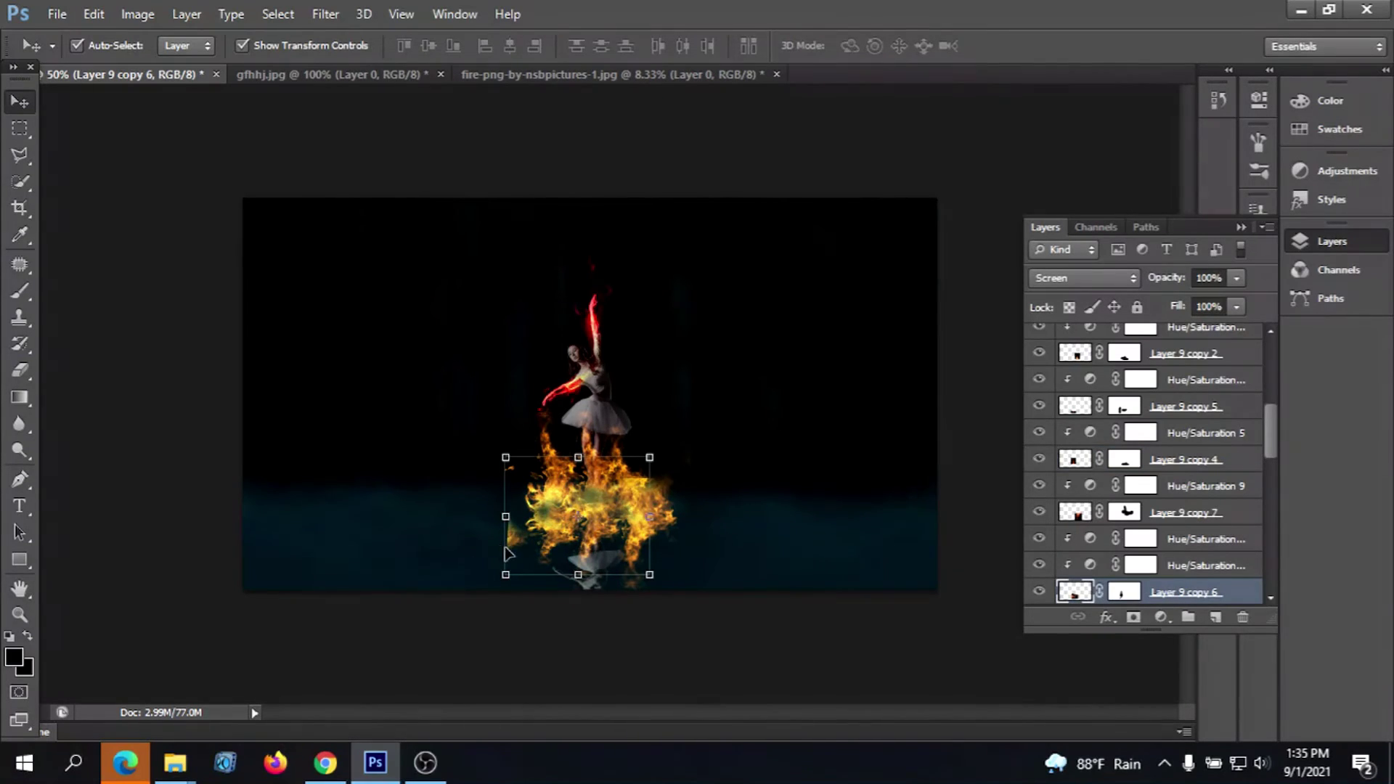
left_click_drag(508, 553, 518, 546)
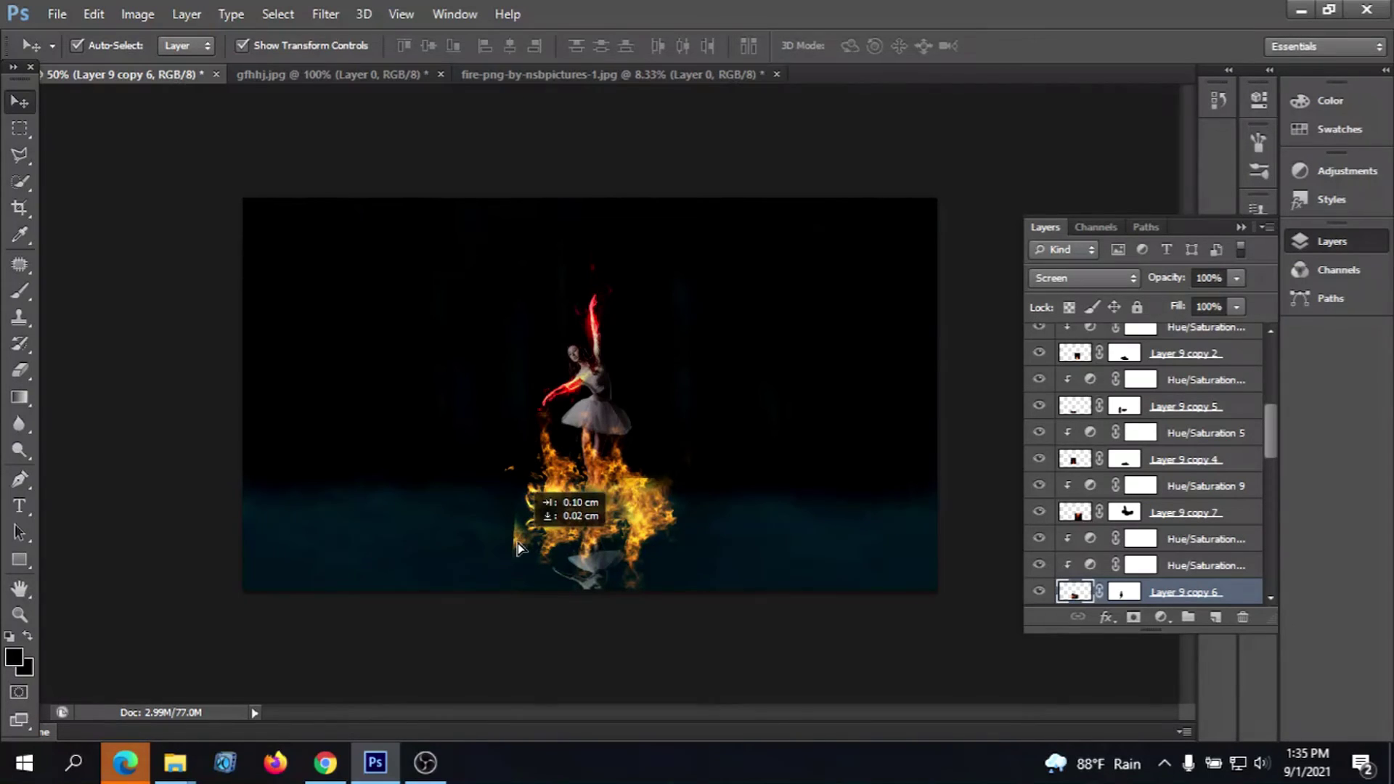
left_click_drag(517, 546, 519, 546)
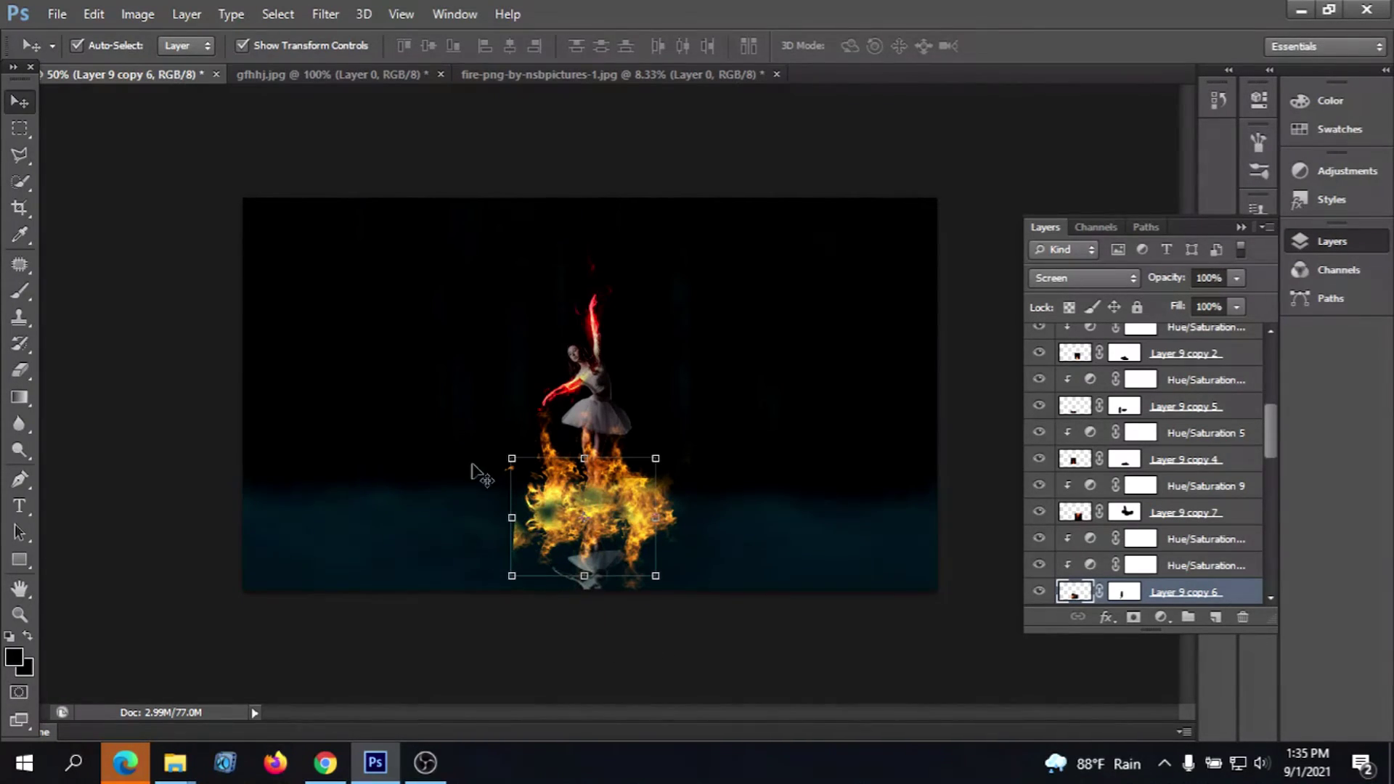
Rotate Layer 9 copy 6 about -18°, move it up a little, and apply the transform
mouse_move(491, 438)
left_mouse_down()
mouse_move(440, 468)
mouse_move(436, 458)
left_mouse_up()
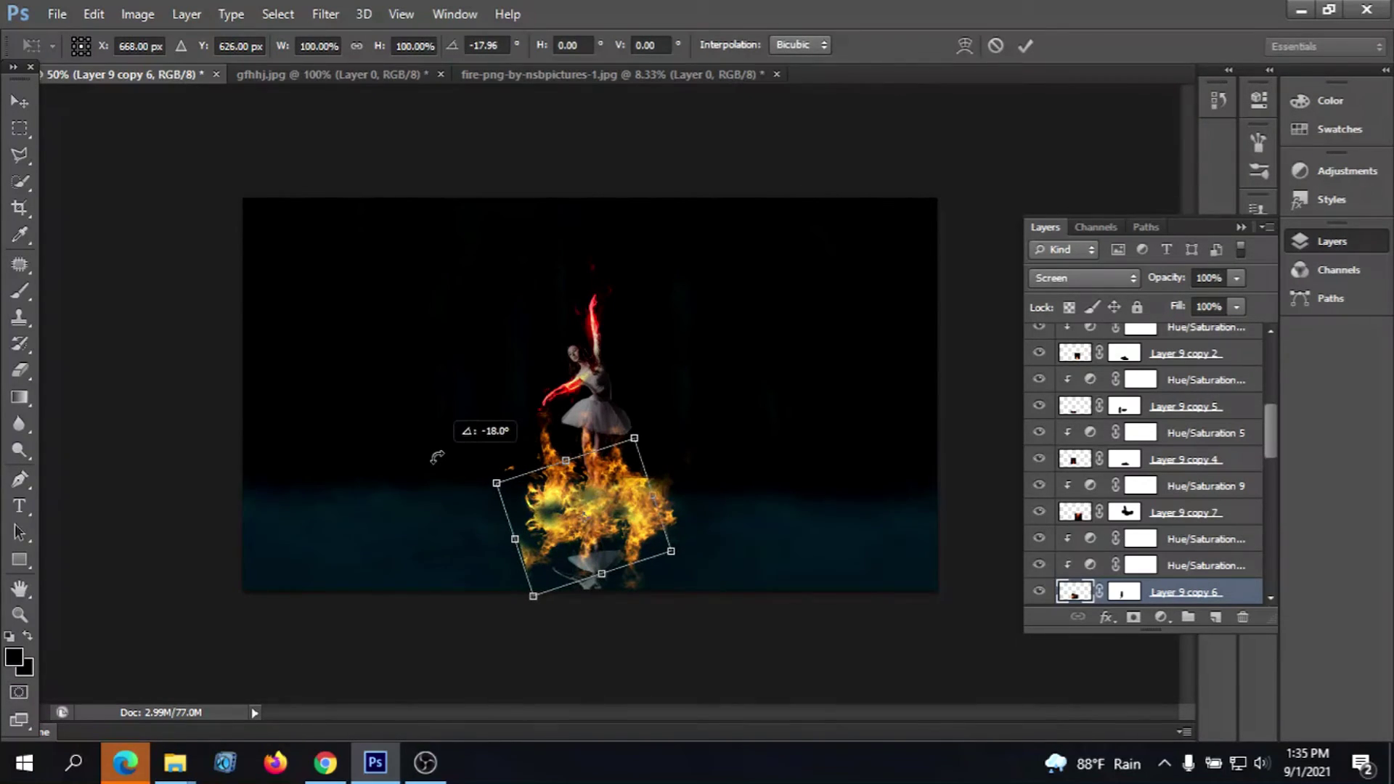
mouse_move(527, 564)
left_mouse_down()
mouse_move(524, 543)
mouse_move(506, 569)
left_mouse_up()
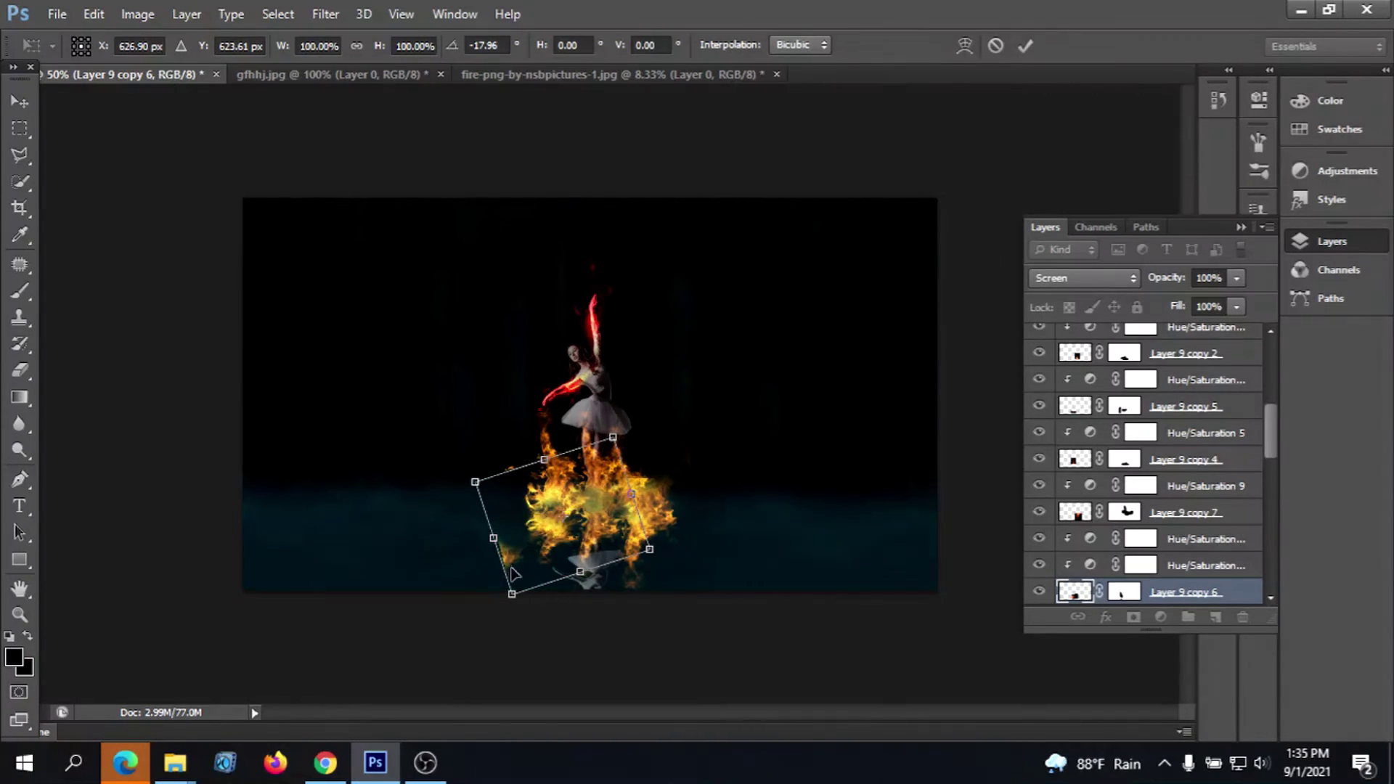
left_click(1030, 45)
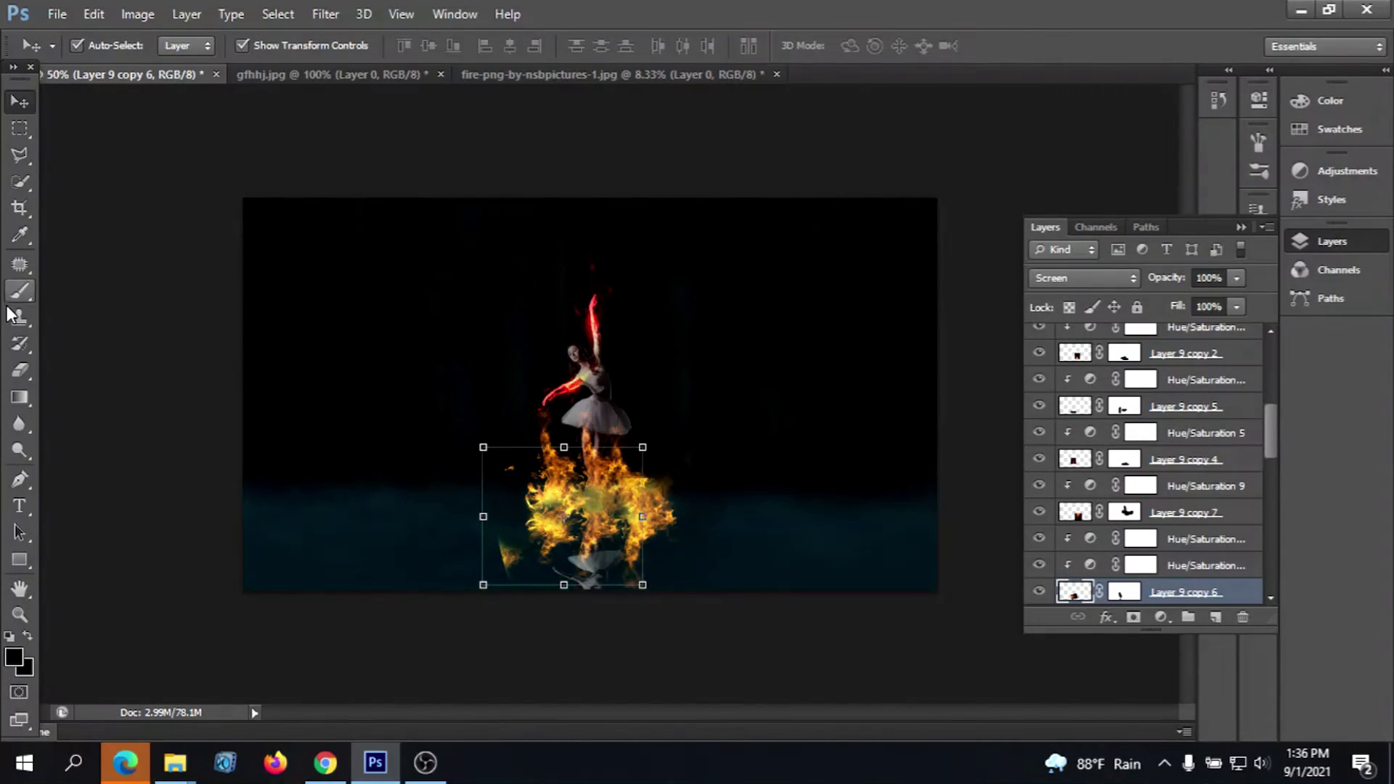
left_click(19, 290)
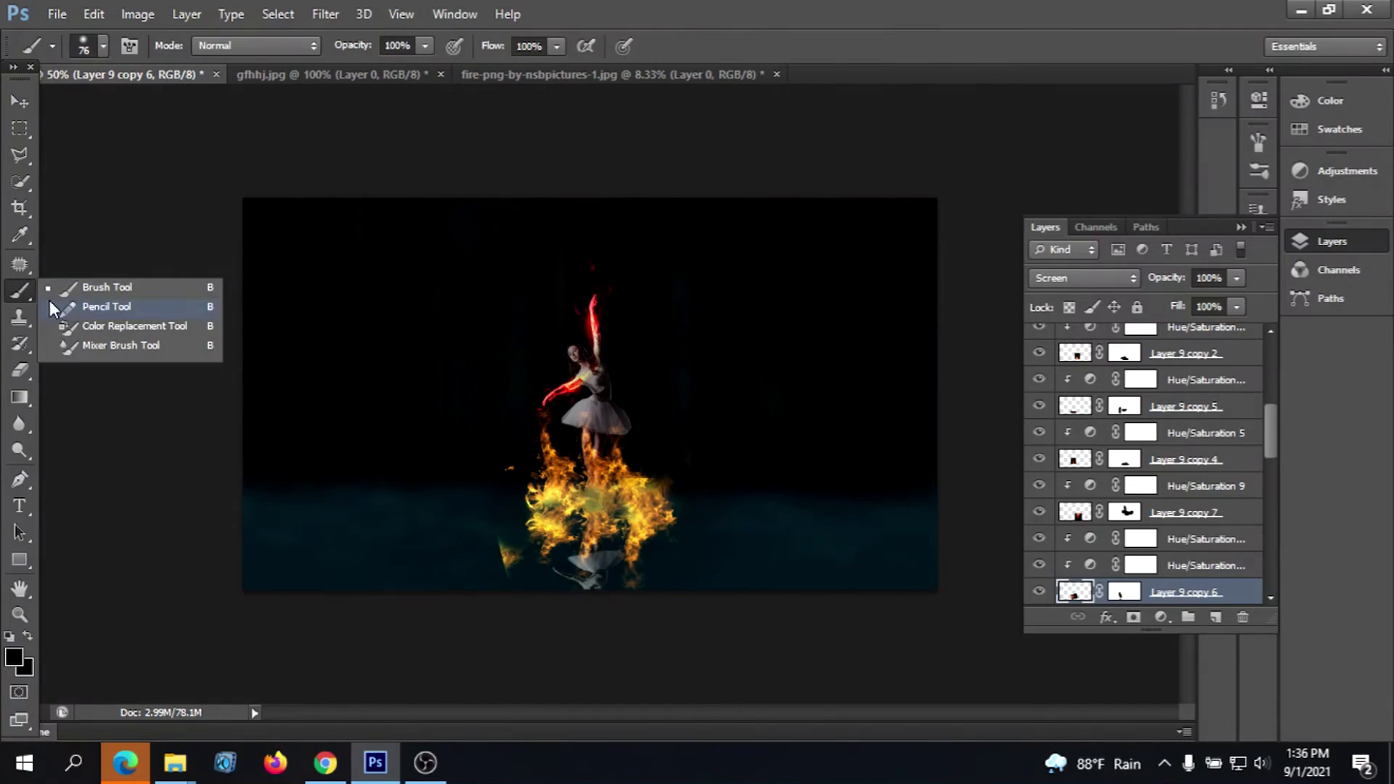
left_click(107, 289)
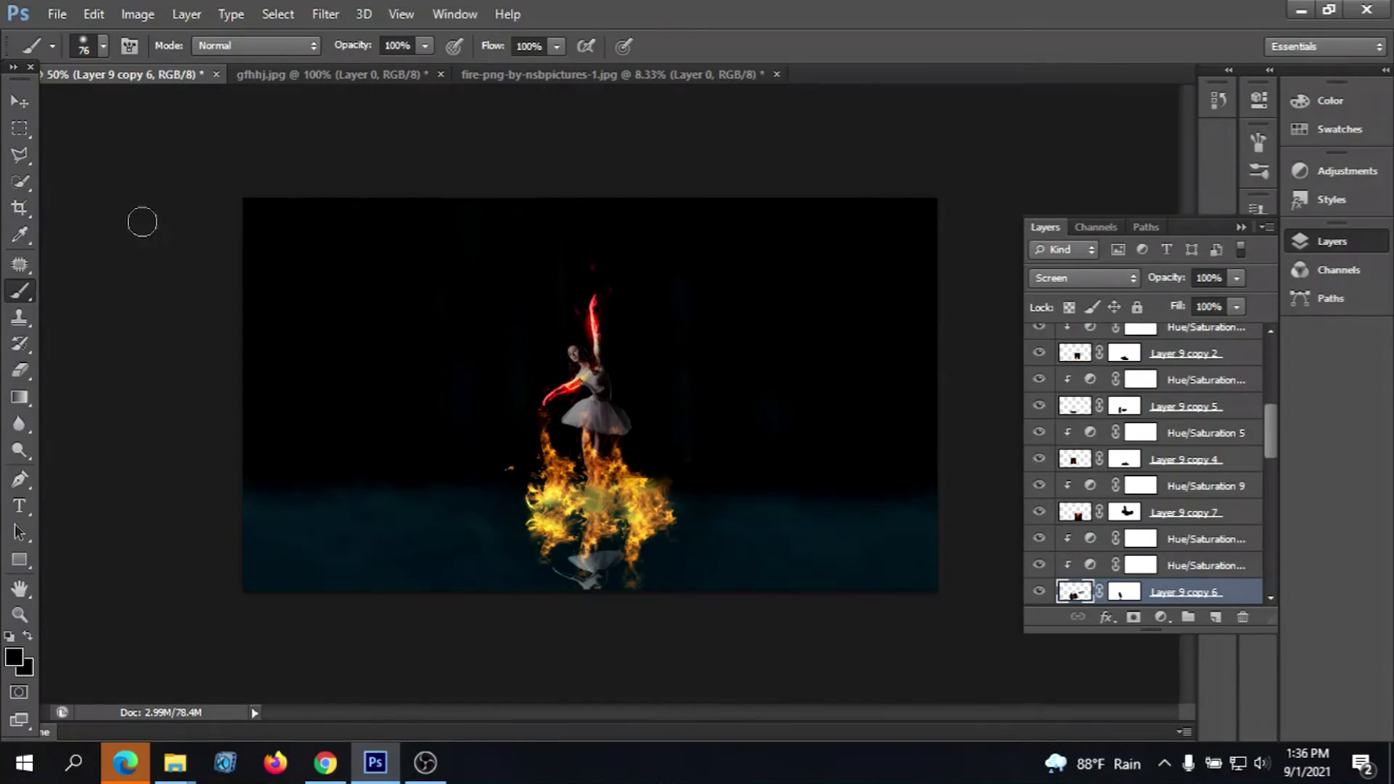
Switch to the Move tool and select the red arm streak layer
left_click(20, 102)
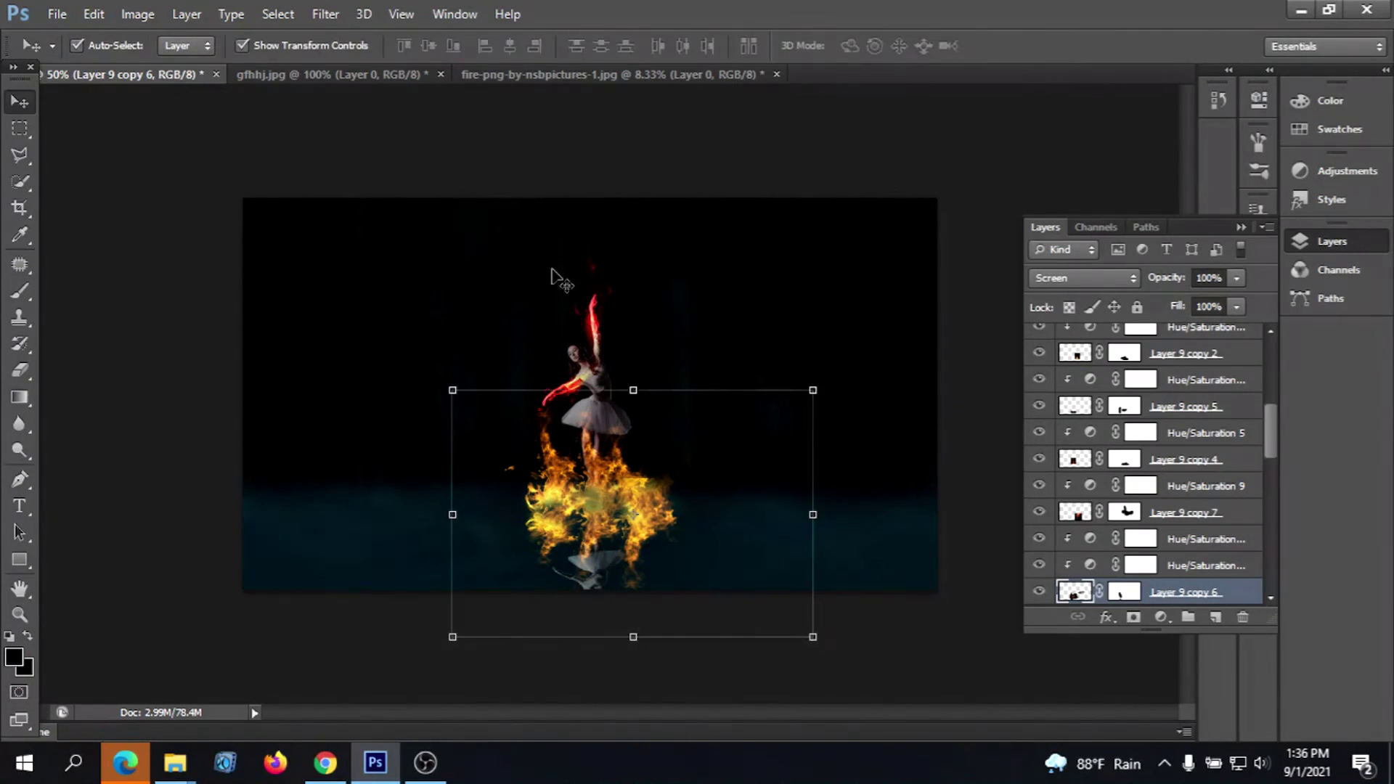
left_click(594, 305)
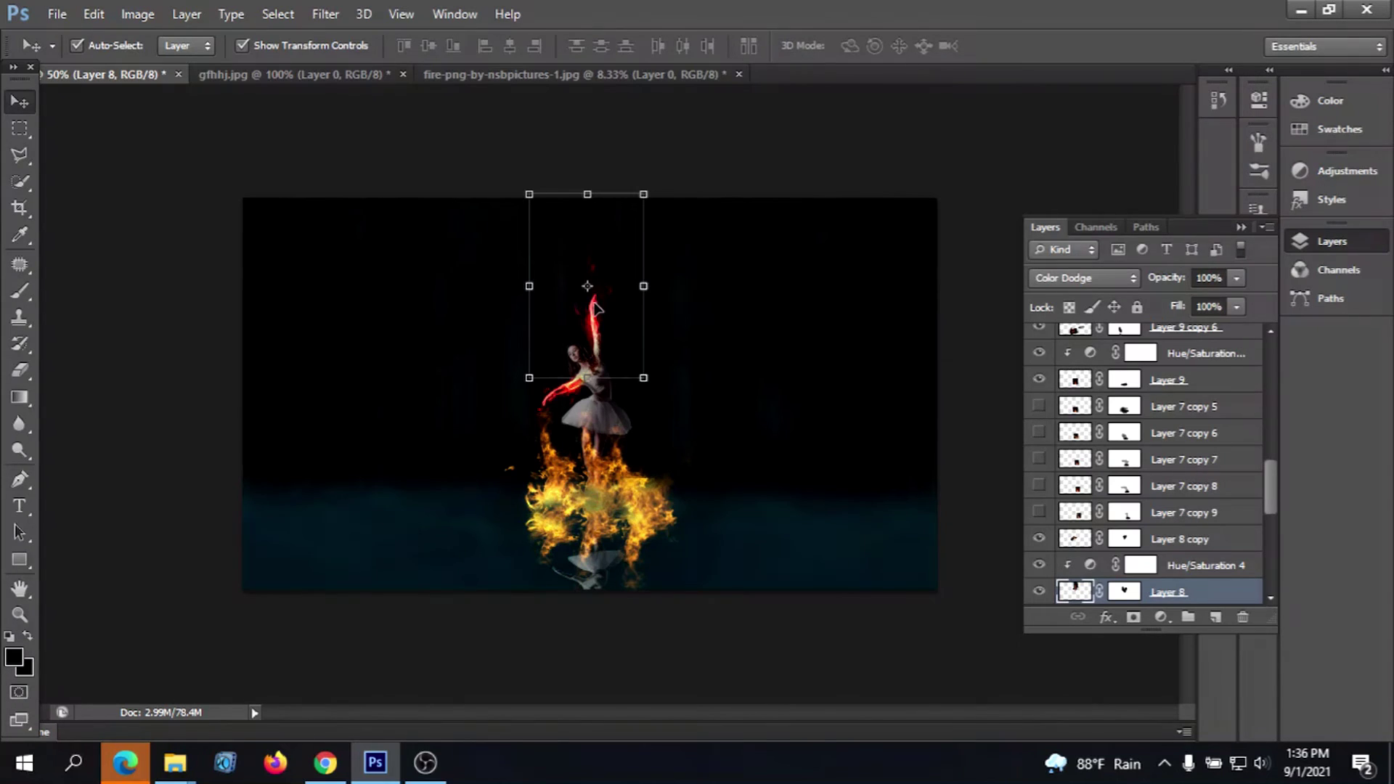
scroll(1255, 567, "down", 1)
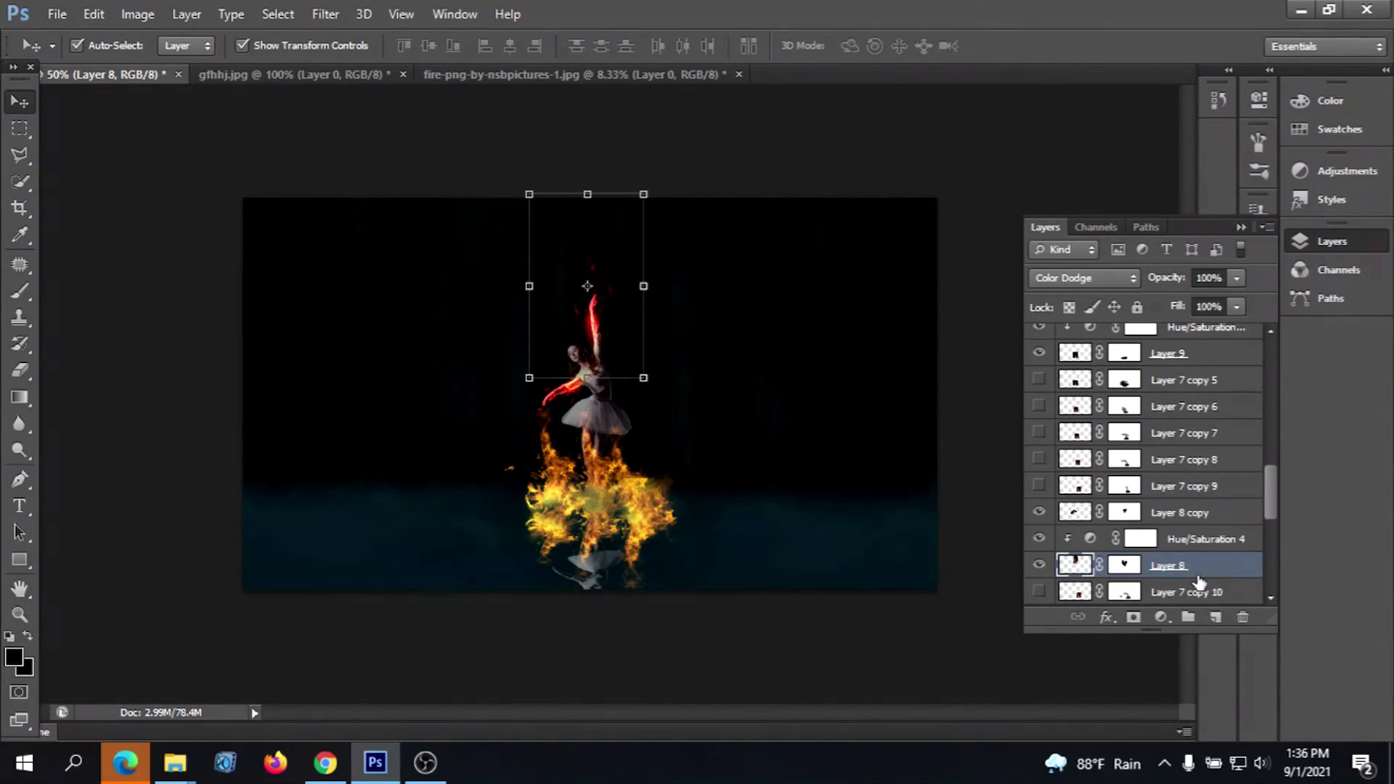
Try the Hue/Saturation 4 mask's Density and Feather, leaving Feather at 0
double_click(1137, 541)
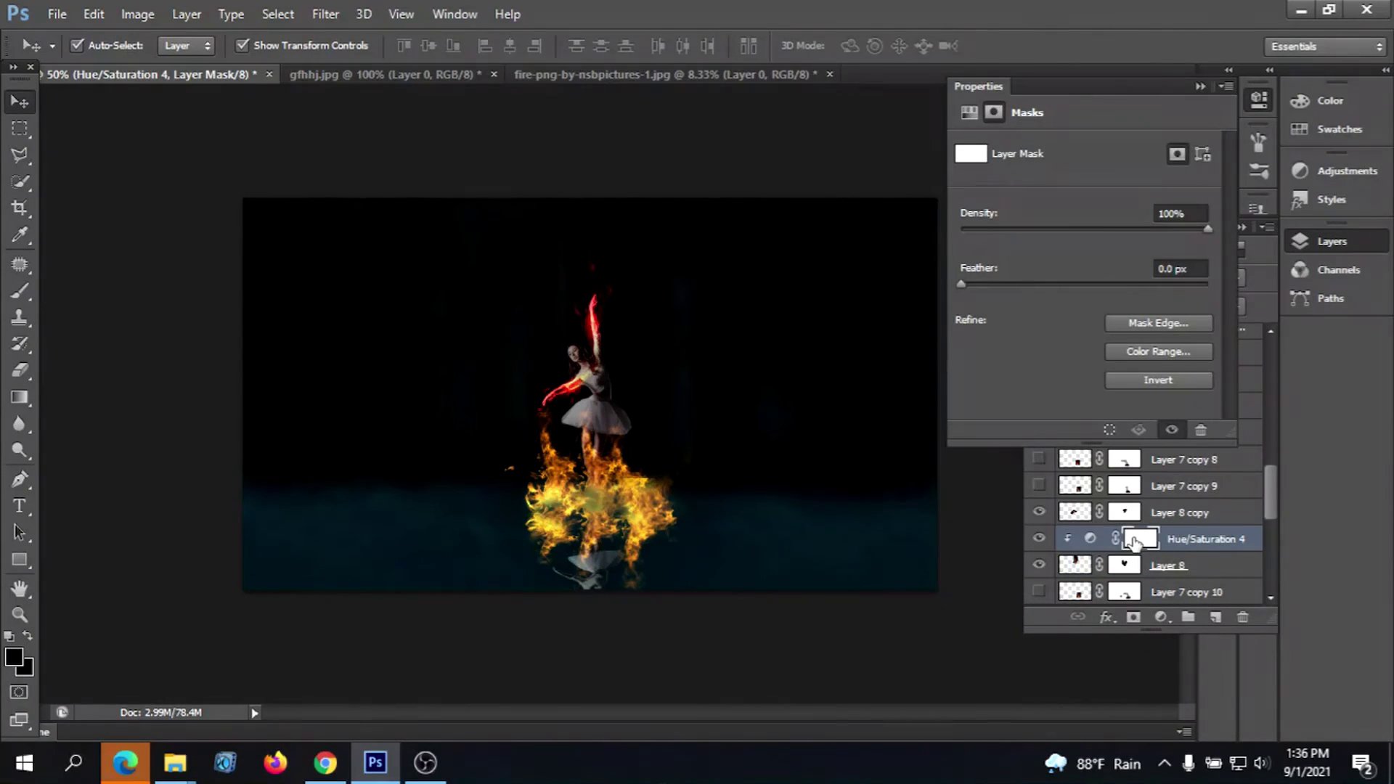
mouse_move(1208, 228)
left_mouse_down()
mouse_move(1078, 232)
mouse_move(1209, 229)
left_mouse_up()
left_click_drag(962, 283, 1206, 284)
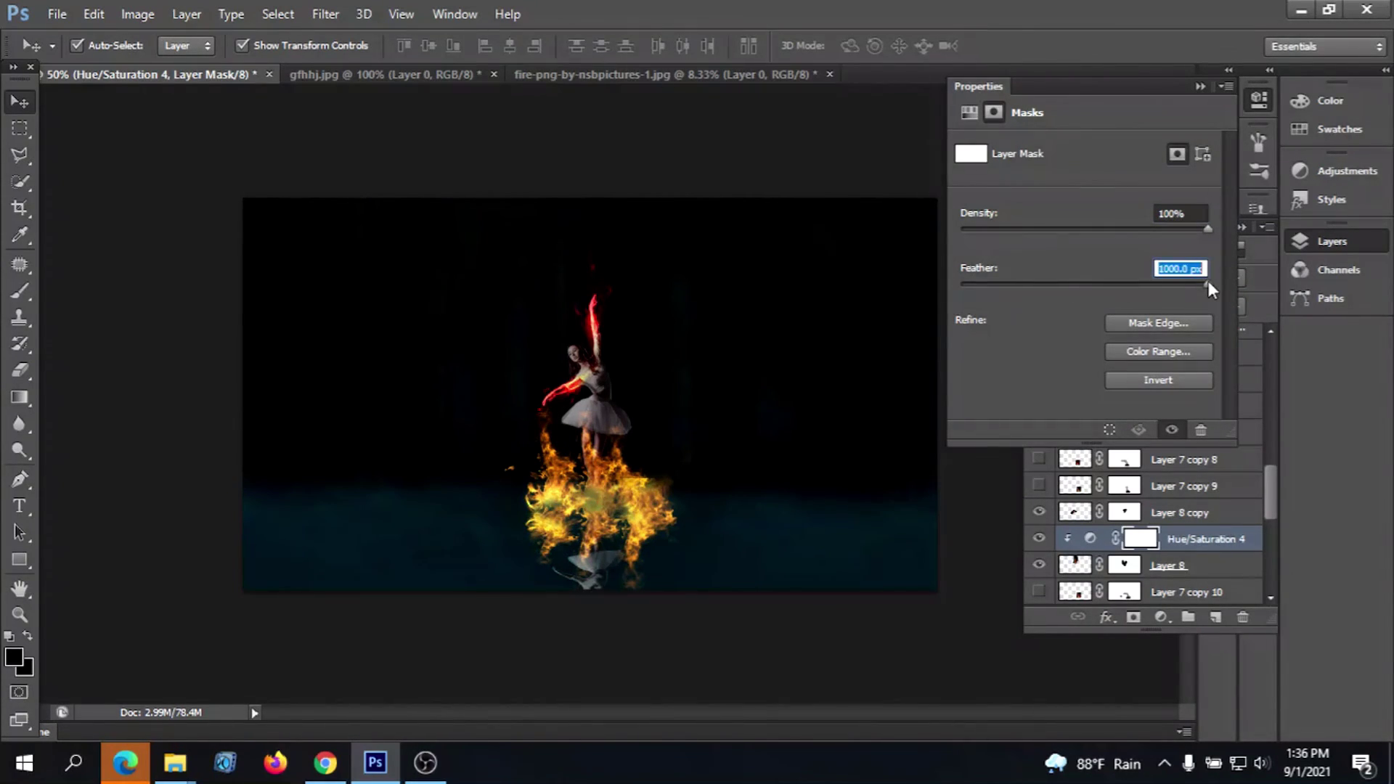
left_click_drag(1208, 284, 899, 281)
Close the mask Properties, deselect the layer, and collapse the Layers panel
left_click(1200, 86)
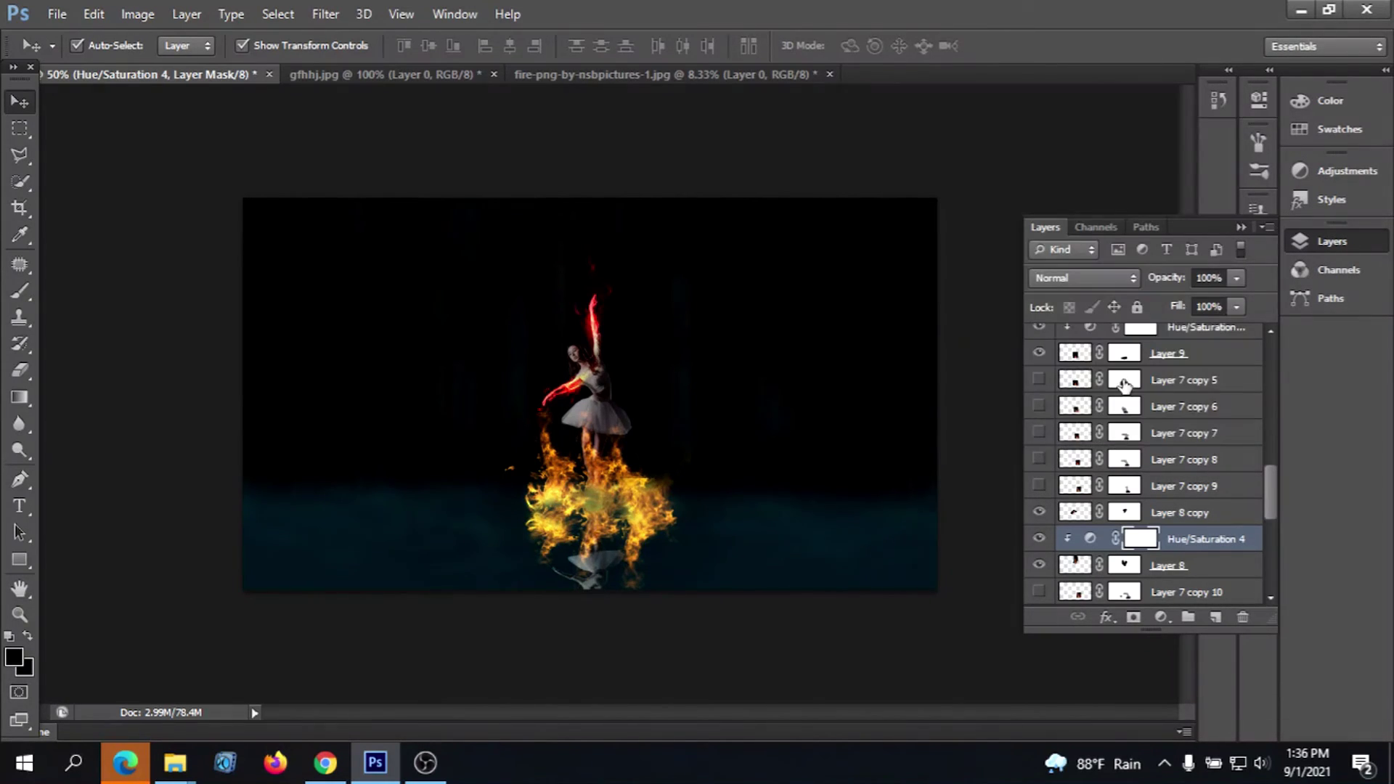
left_click(929, 648)
left_click(1239, 228)
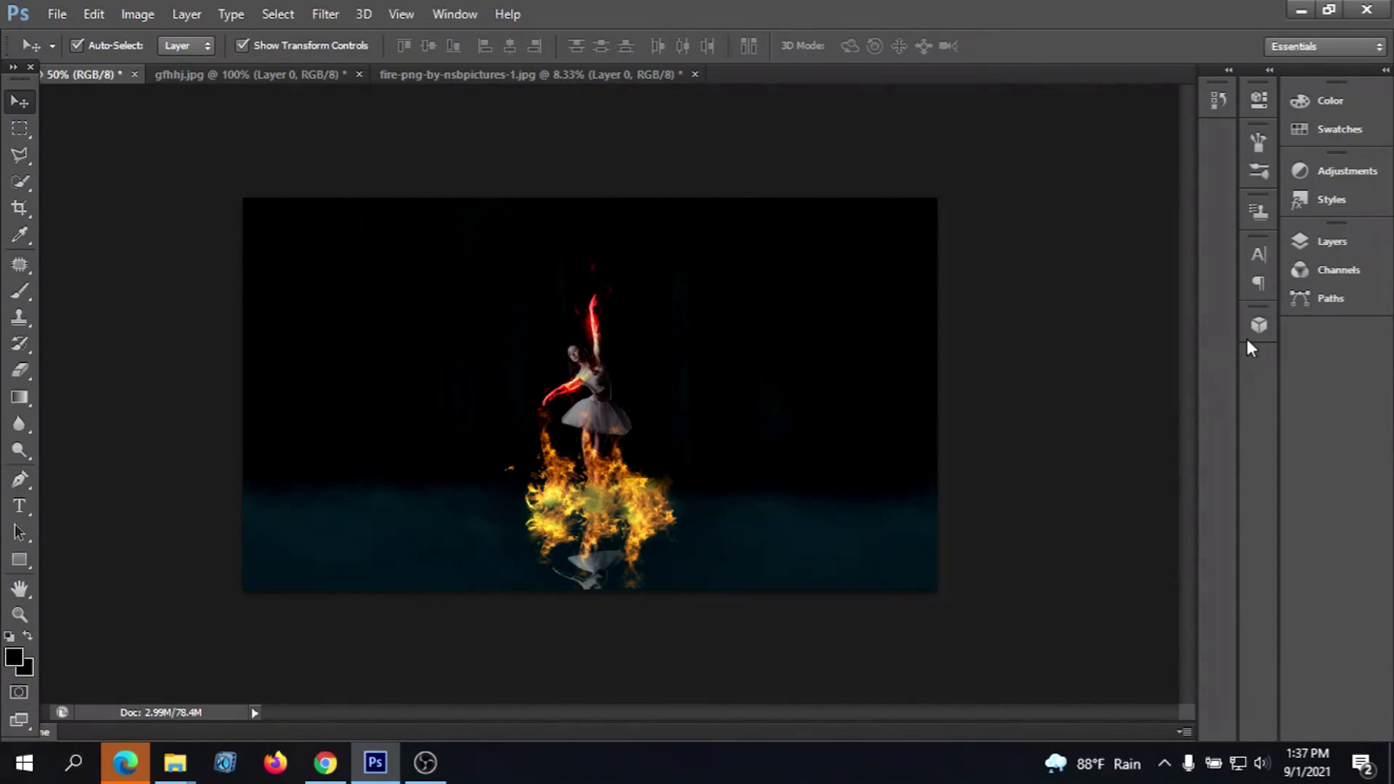
Glance at Styles, restore Layers, and bring up the fire-png-by-nsbpictures-1.jpg document
left_click(1345, 202)
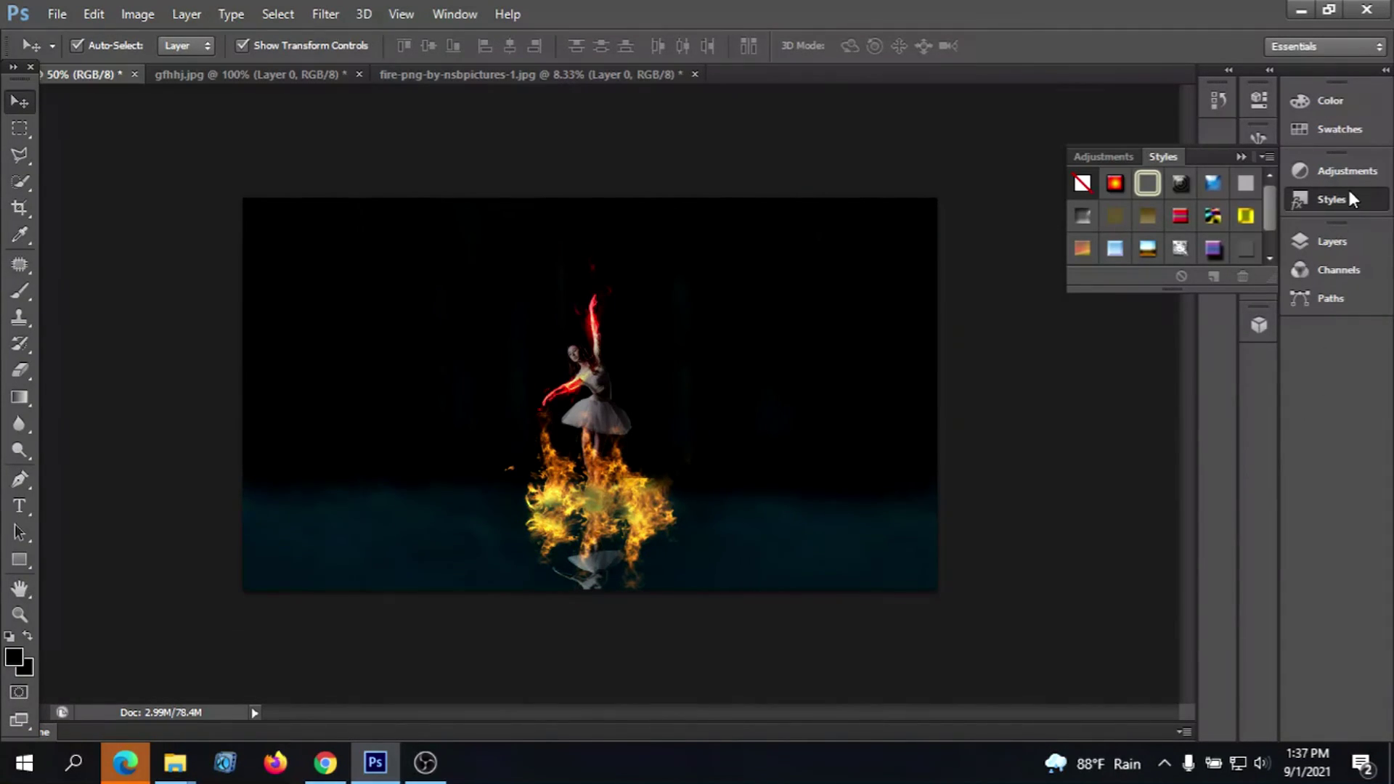
left_click(1349, 198)
left_click(1355, 241)
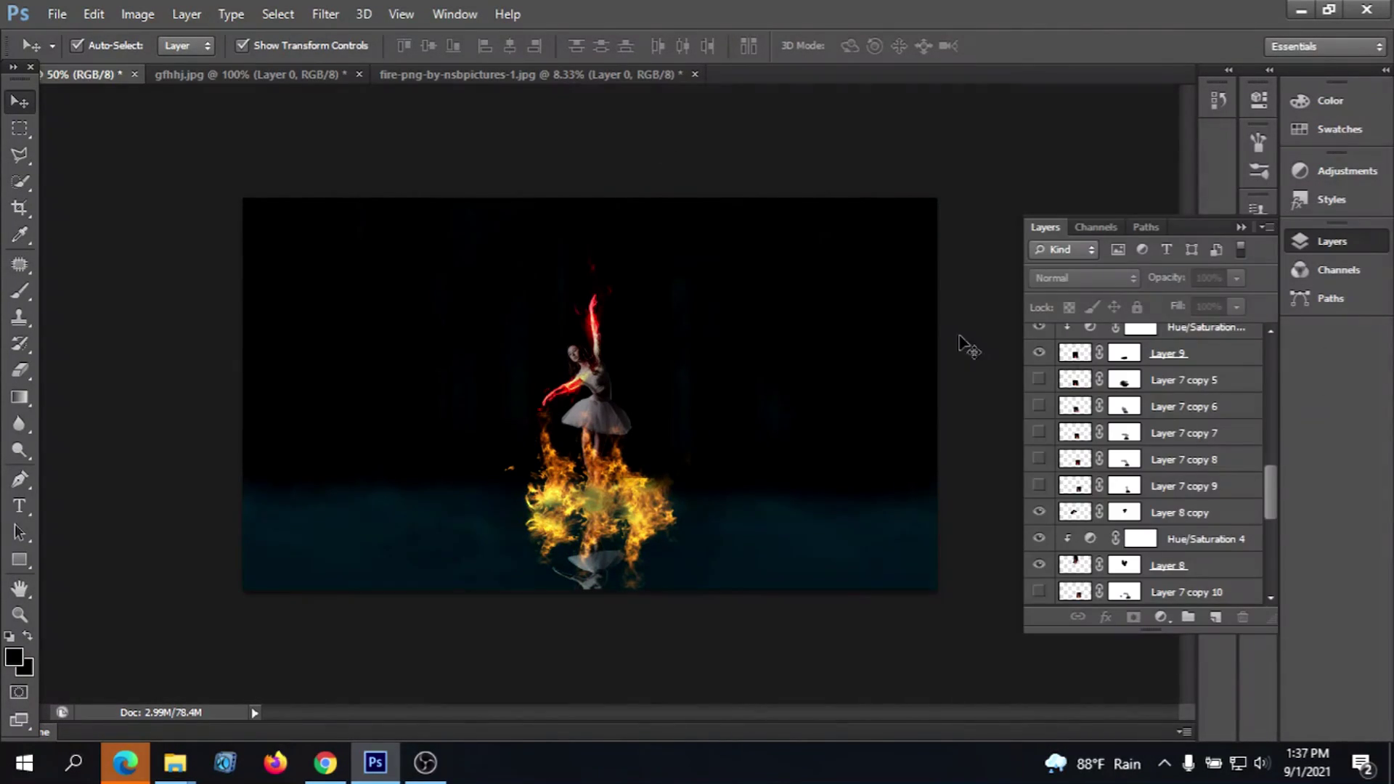
left_click(537, 77)
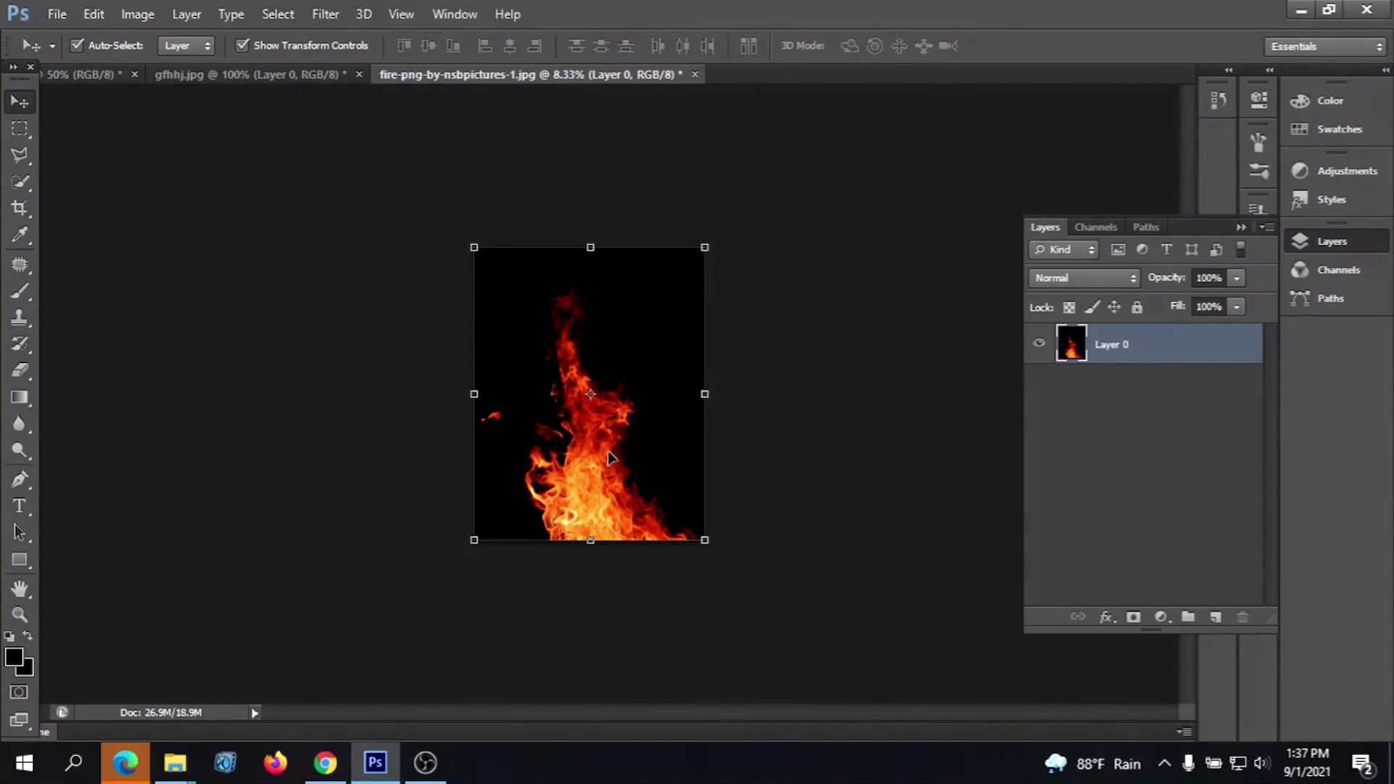
Add the flame to the composite as Layer 10, rotated about -49° at lower right
mouse_move(610, 456)
left_mouse_down()
mouse_move(103, 73)
mouse_move(308, 290)
left_mouse_up()
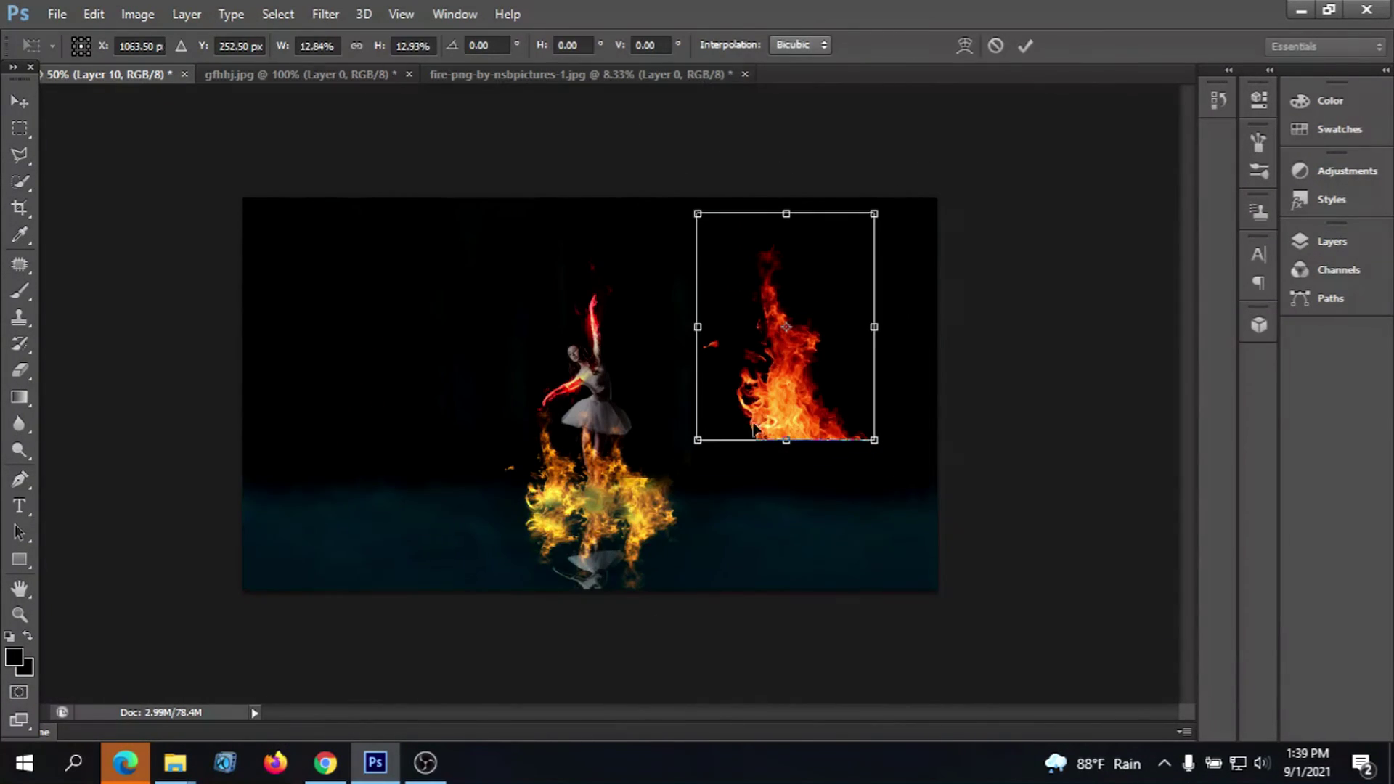
left_click_drag(786, 440, 867, 563)
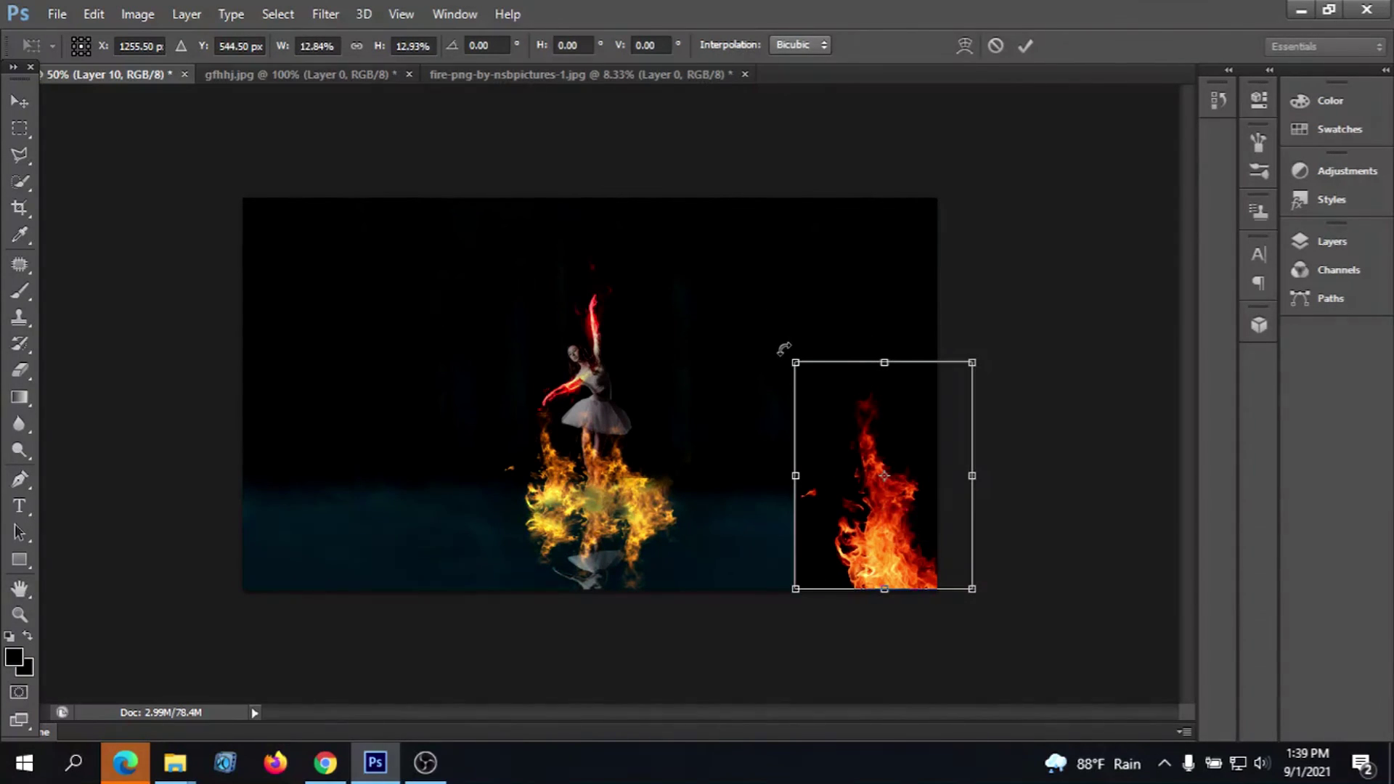
left_click_drag(781, 347, 685, 473)
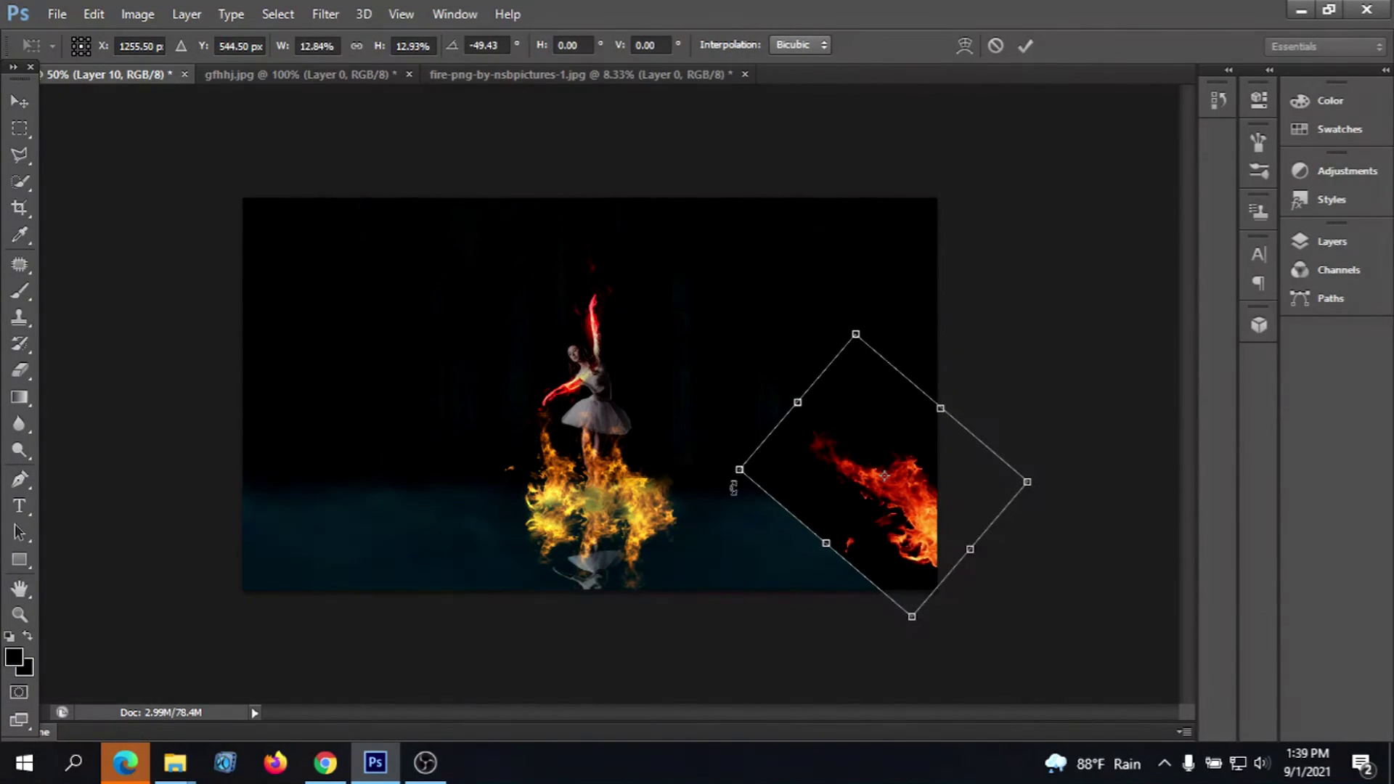
left_click_drag(916, 533, 878, 550)
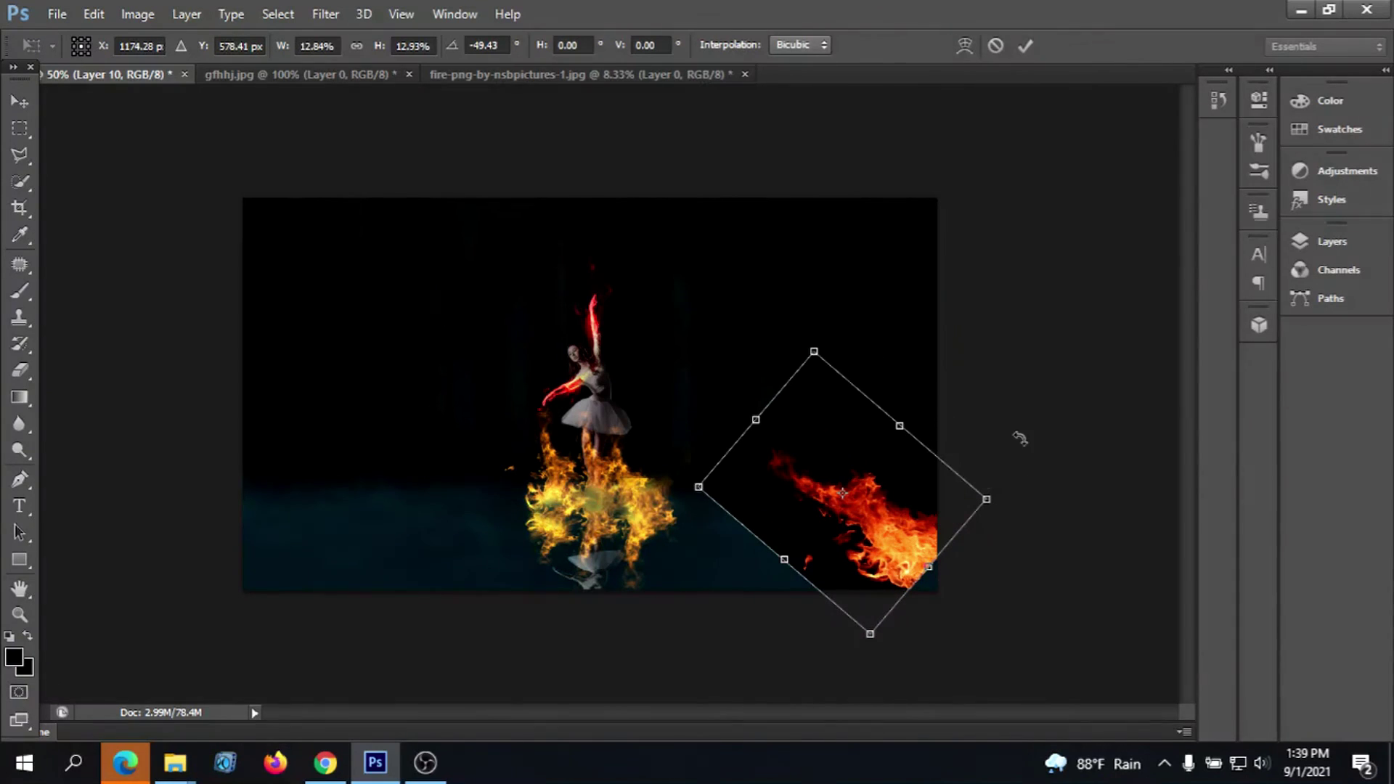
left_click(1334, 243)
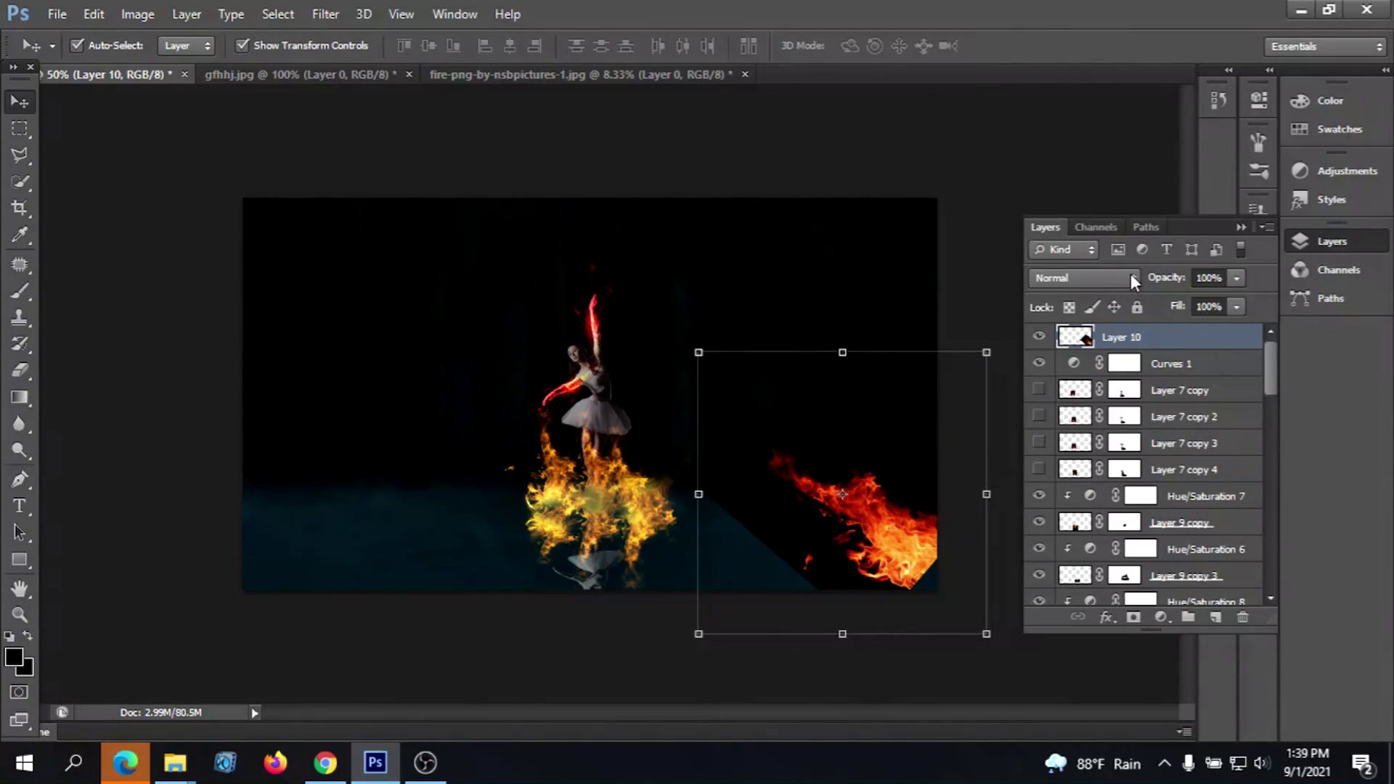
Blend Layer 10 as Color Dodge so it glows green, nudged into the bottom-right corner
left_click(1131, 275)
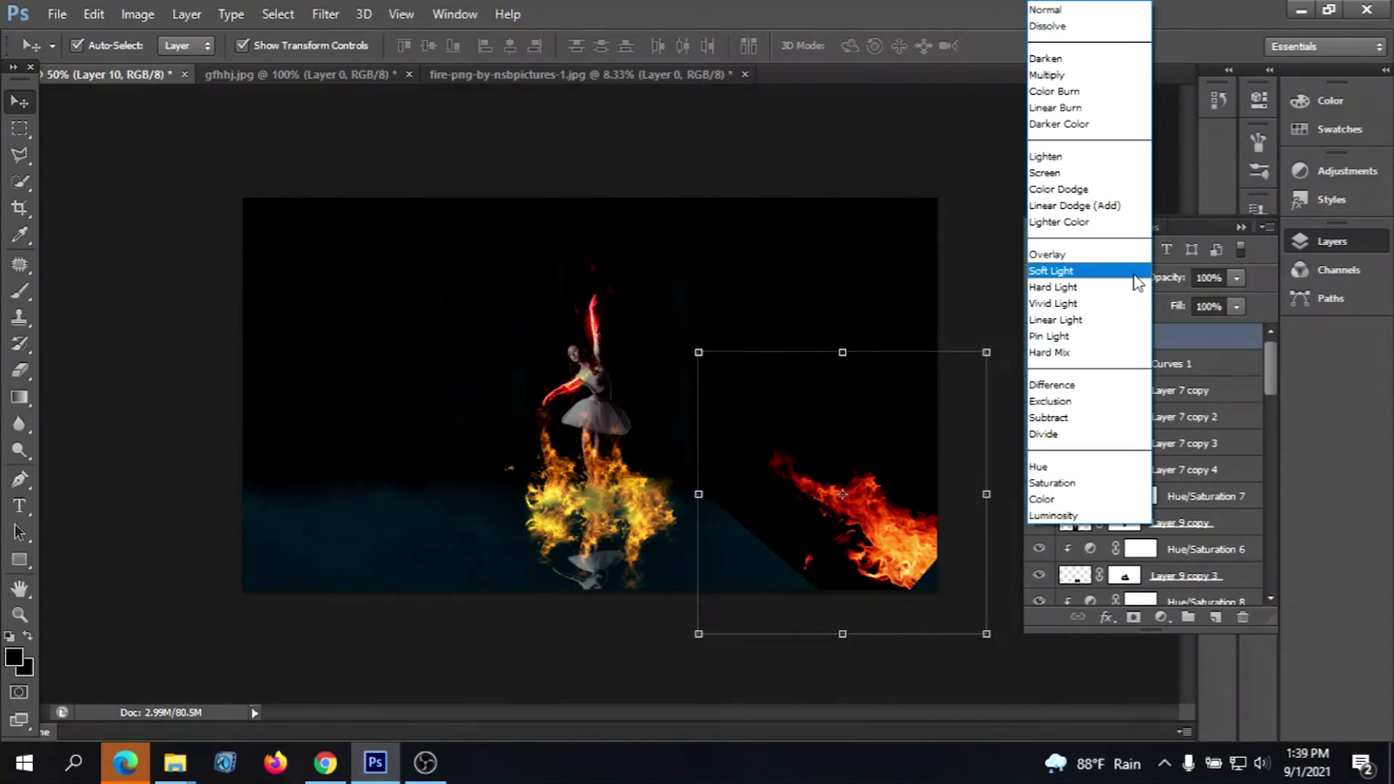
left_click(1066, 189)
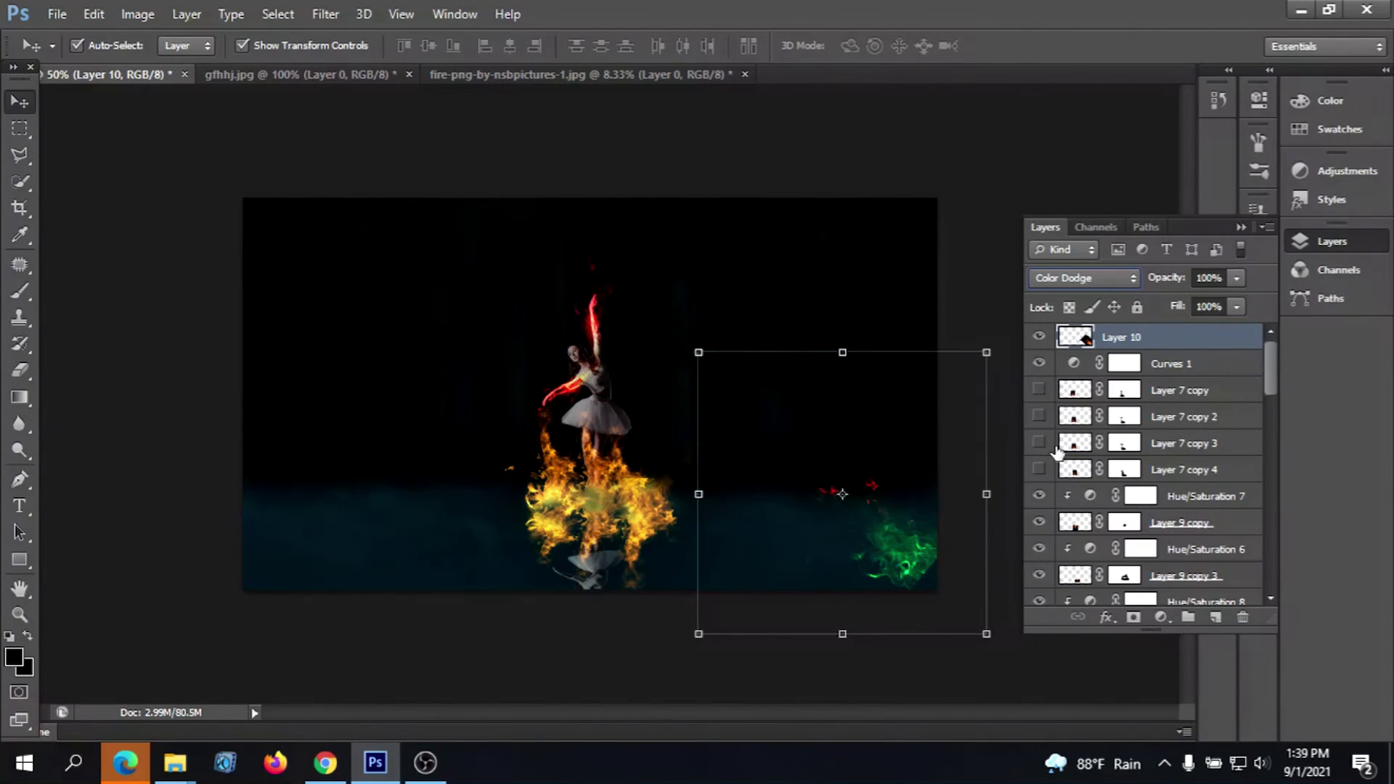
left_click_drag(919, 569, 933, 584)
Duplicate the Layer 10 flame layer
right_click(1168, 339)
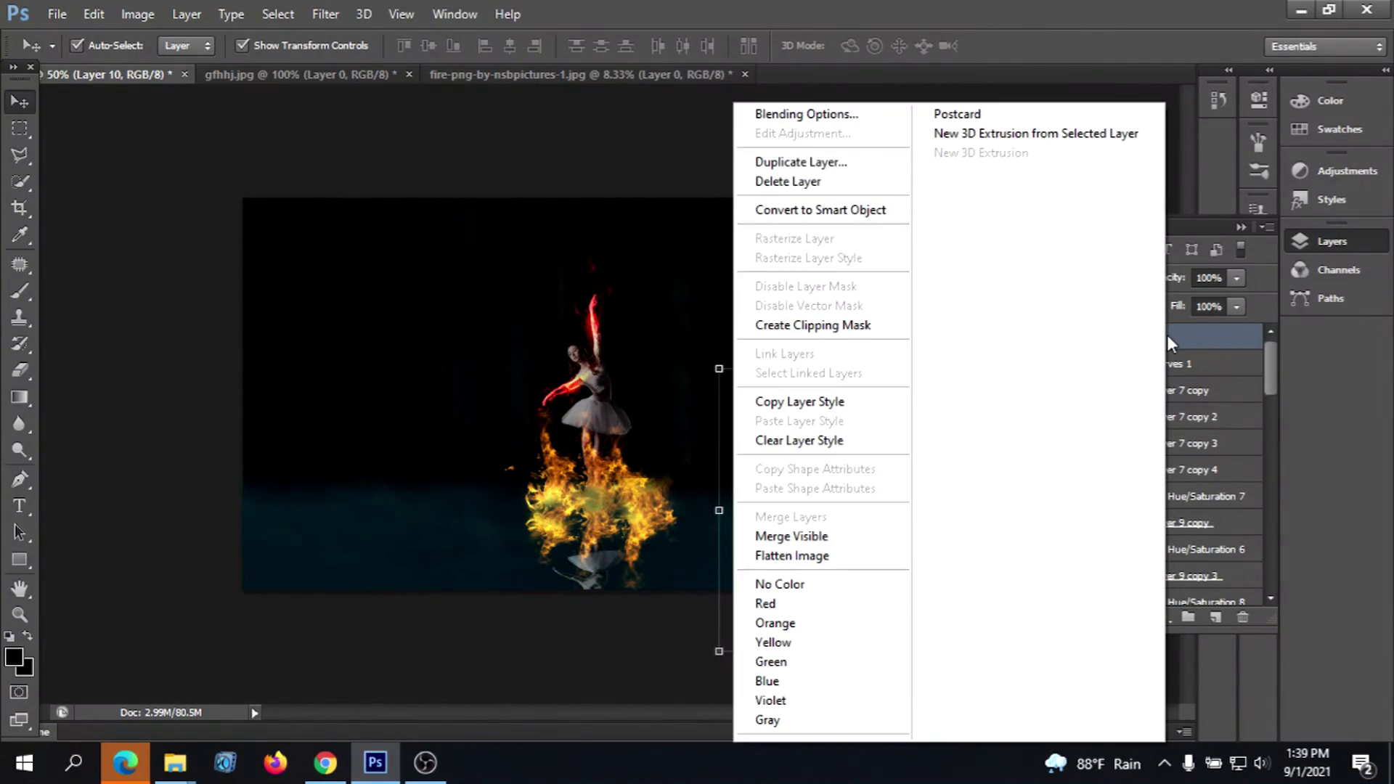
left_click(803, 159)
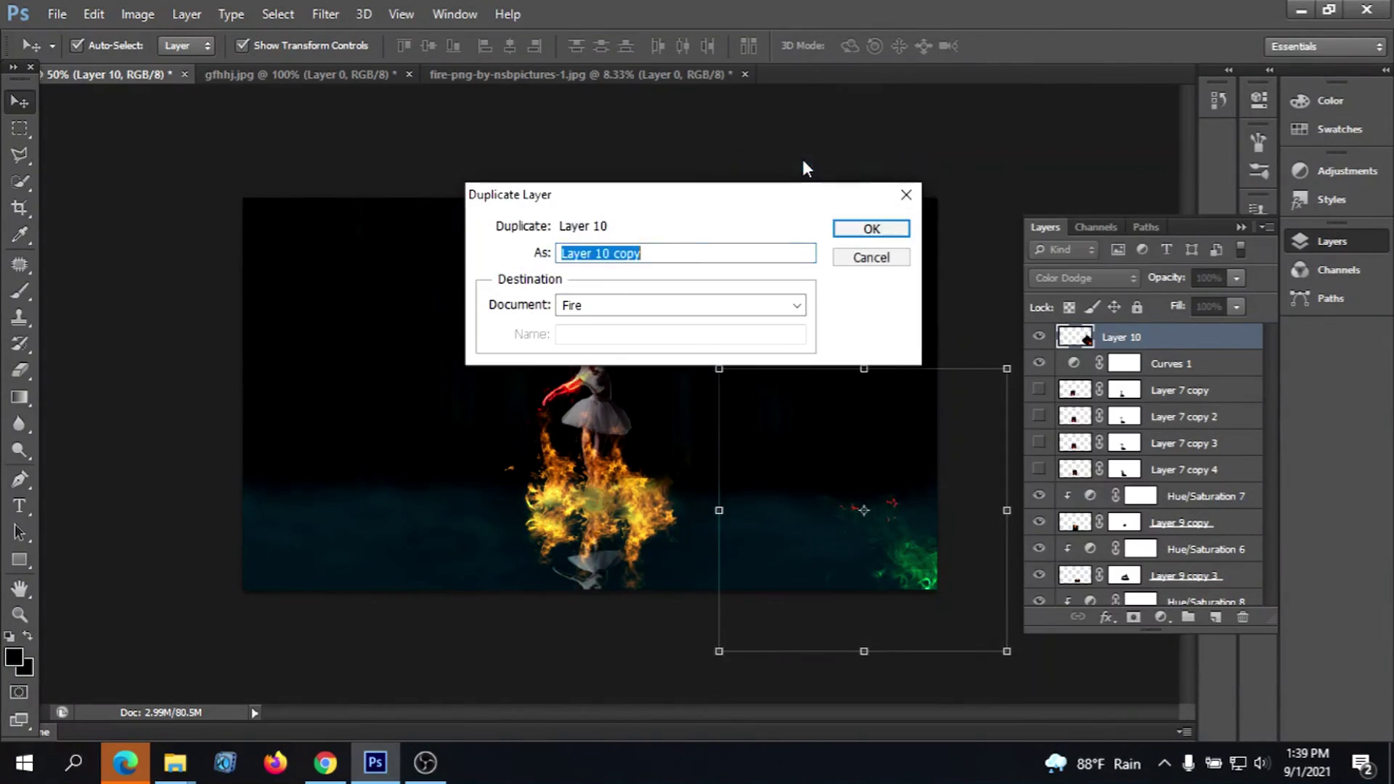
left_click(872, 229)
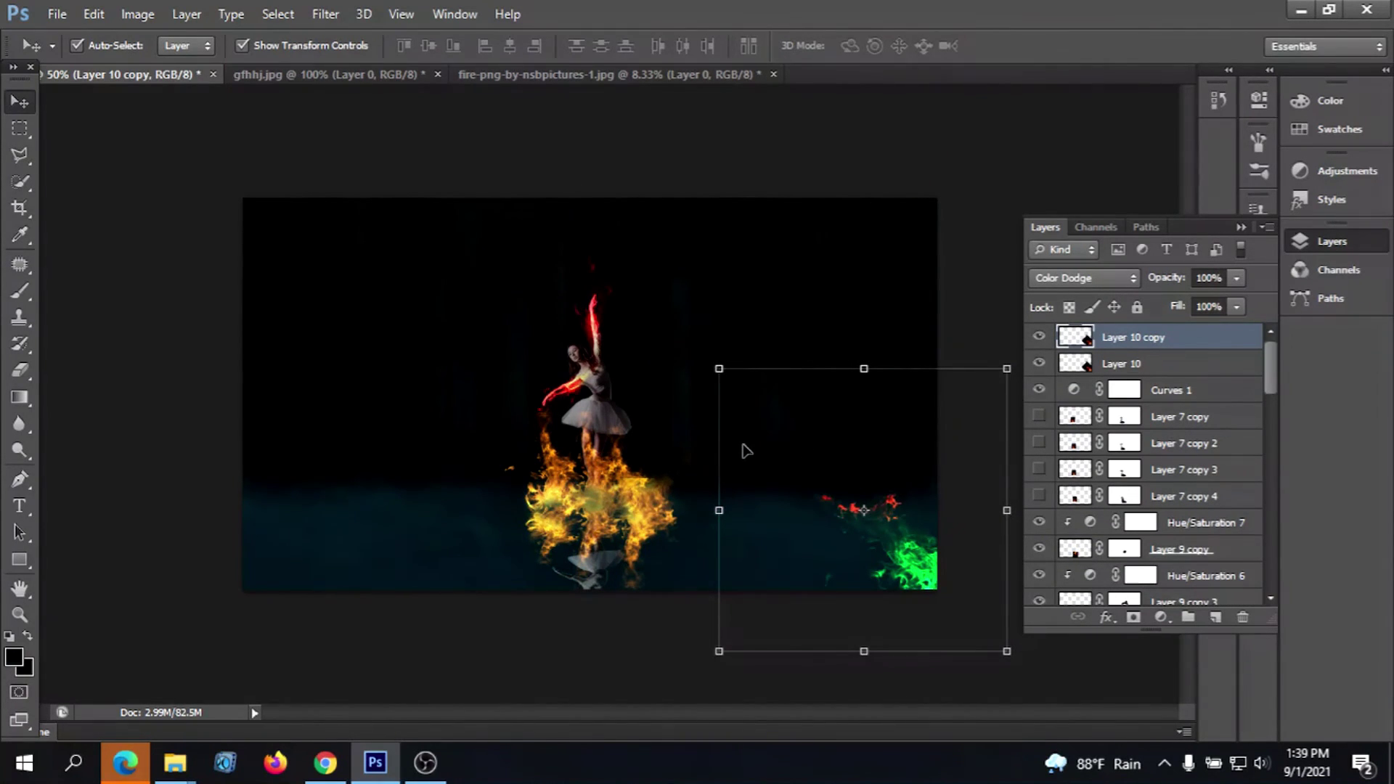
Scale the copy to about 109%, rotate it about 102°, and place it bottom-left
left_click_drag(710, 365, 693, 345)
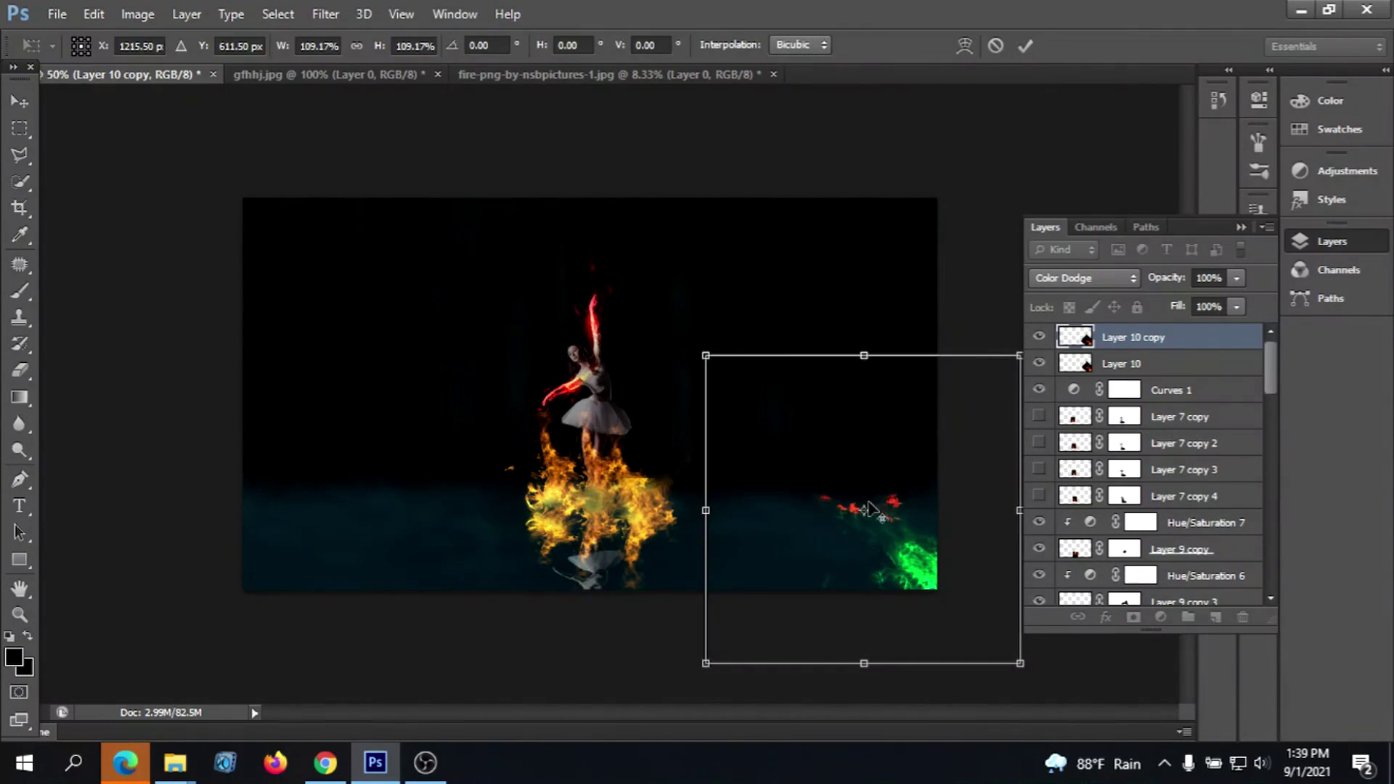
mouse_move(860, 511)
left_mouse_down()
mouse_move(487, 385)
mouse_move(400, 371)
left_mouse_up()
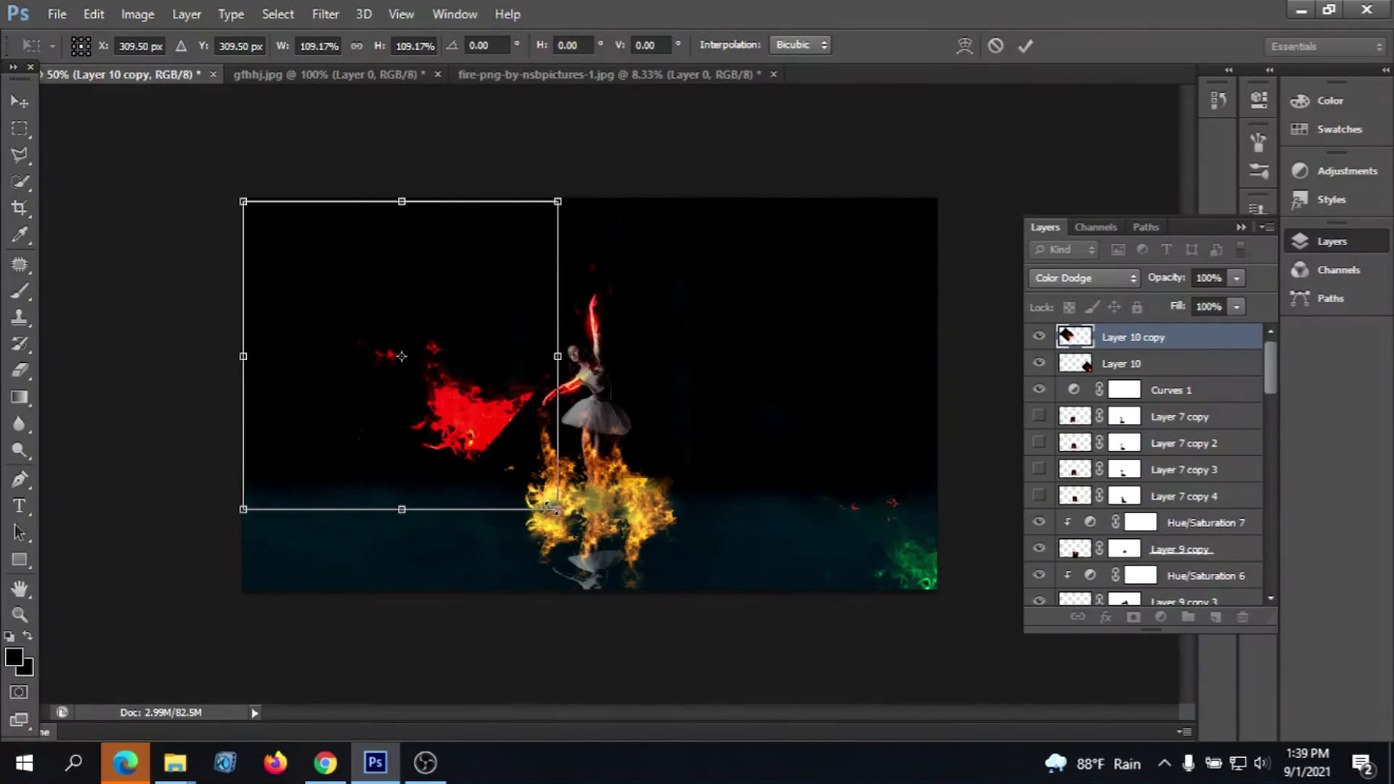
left_click_drag(581, 517, 218, 494)
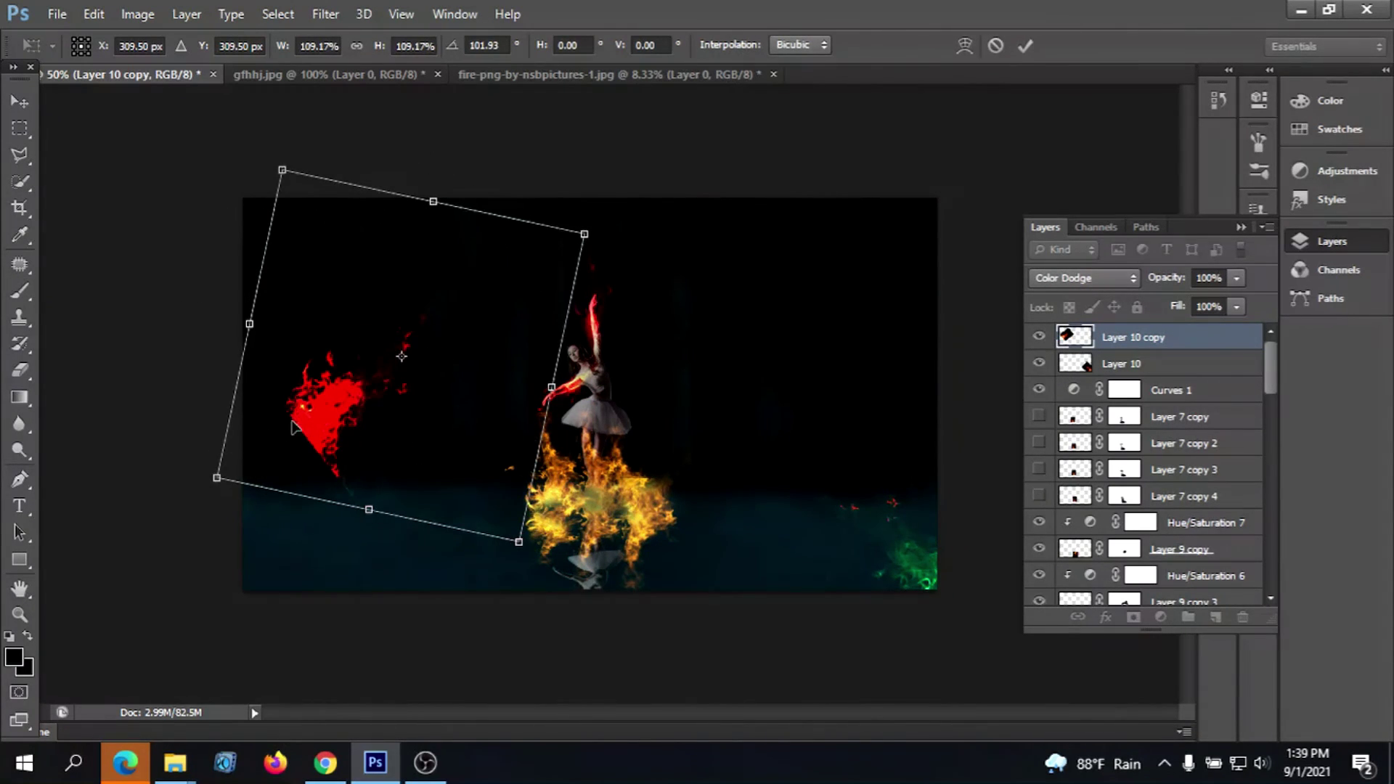
mouse_move(338, 410)
left_mouse_down()
mouse_move(281, 566)
mouse_move(327, 588)
mouse_move(305, 606)
mouse_move(275, 587)
mouse_move(301, 515)
mouse_move(283, 574)
mouse_move(288, 552)
left_mouse_up()
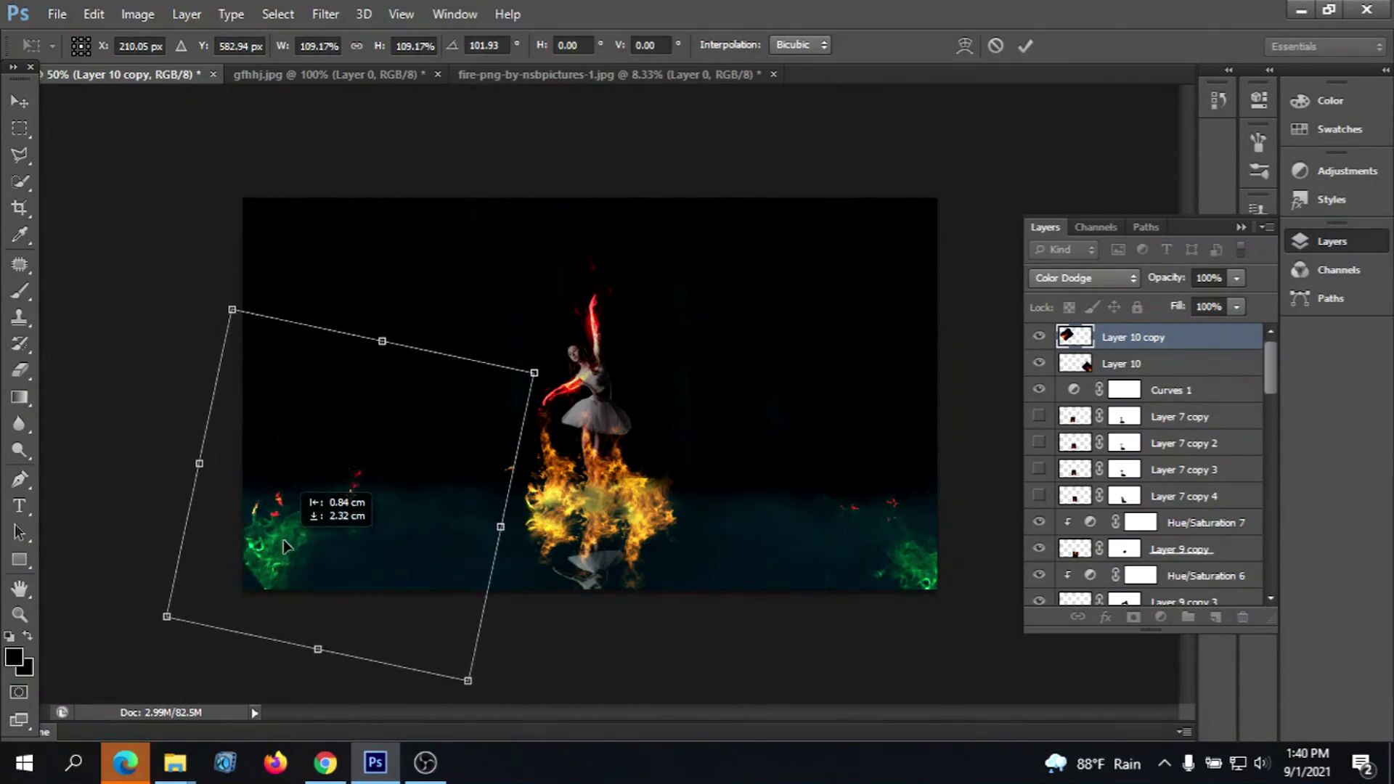
key("Return")
key("ctrl+j")
Duplicate Layer 10 copy and nudge the new flames slightly right and down
right_click(1176, 344)
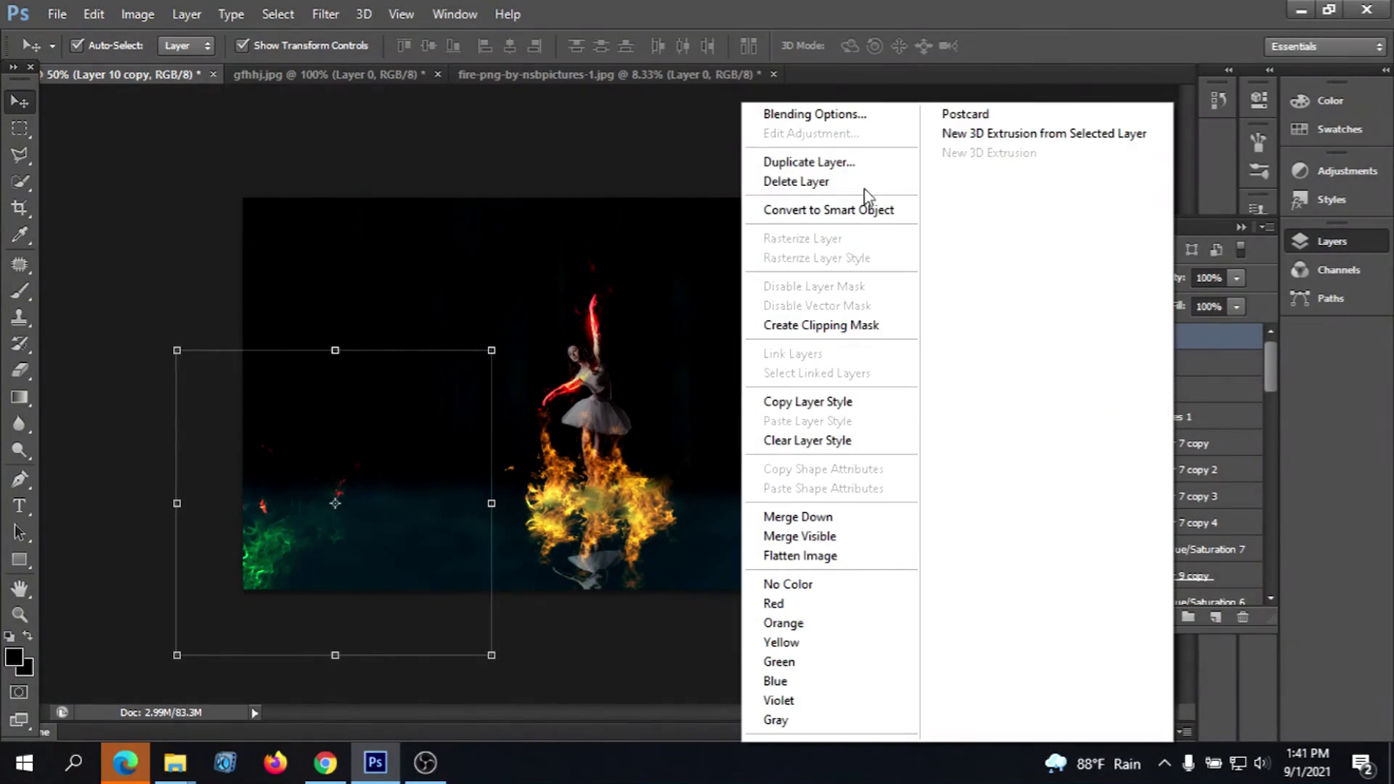
left_click(824, 169)
left_click(870, 229)
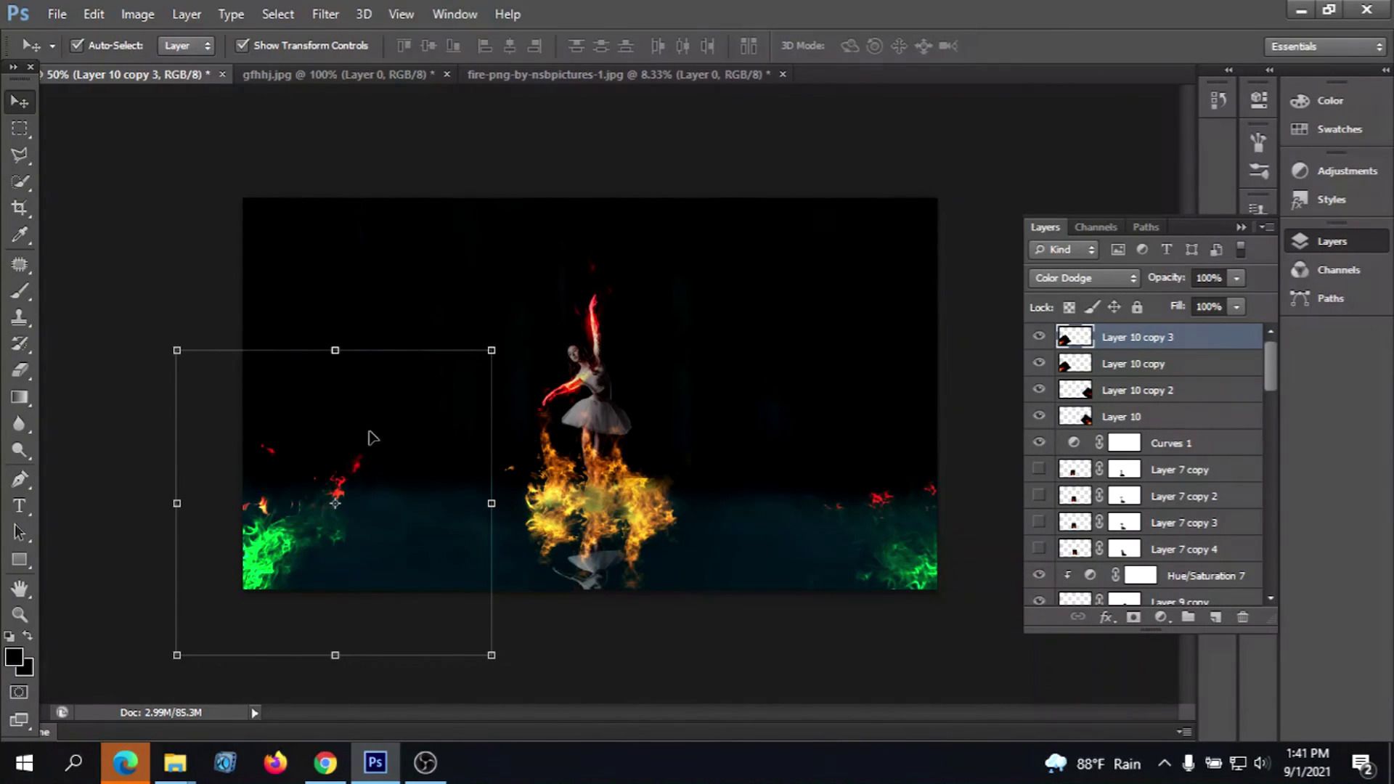
key("shift+Right")
key("shift+Right")
key("shift+Right")
key("shift+Right")
key("shift+Right")
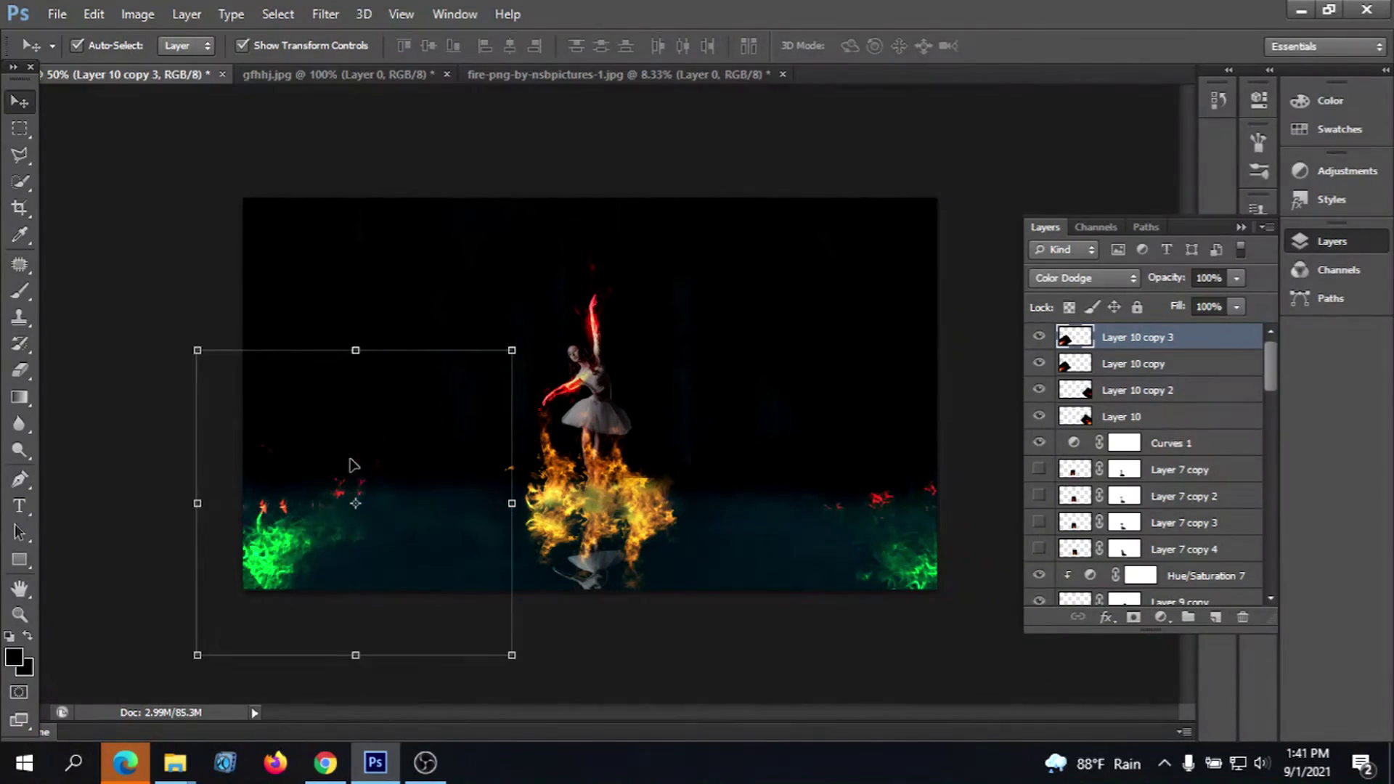
key("shift+Right")
mouse_move(291, 548)
left_mouse_down()
mouse_move(299, 574)
mouse_move(275, 584)
mouse_move(313, 577)
mouse_move(320, 552)
left_mouse_up()
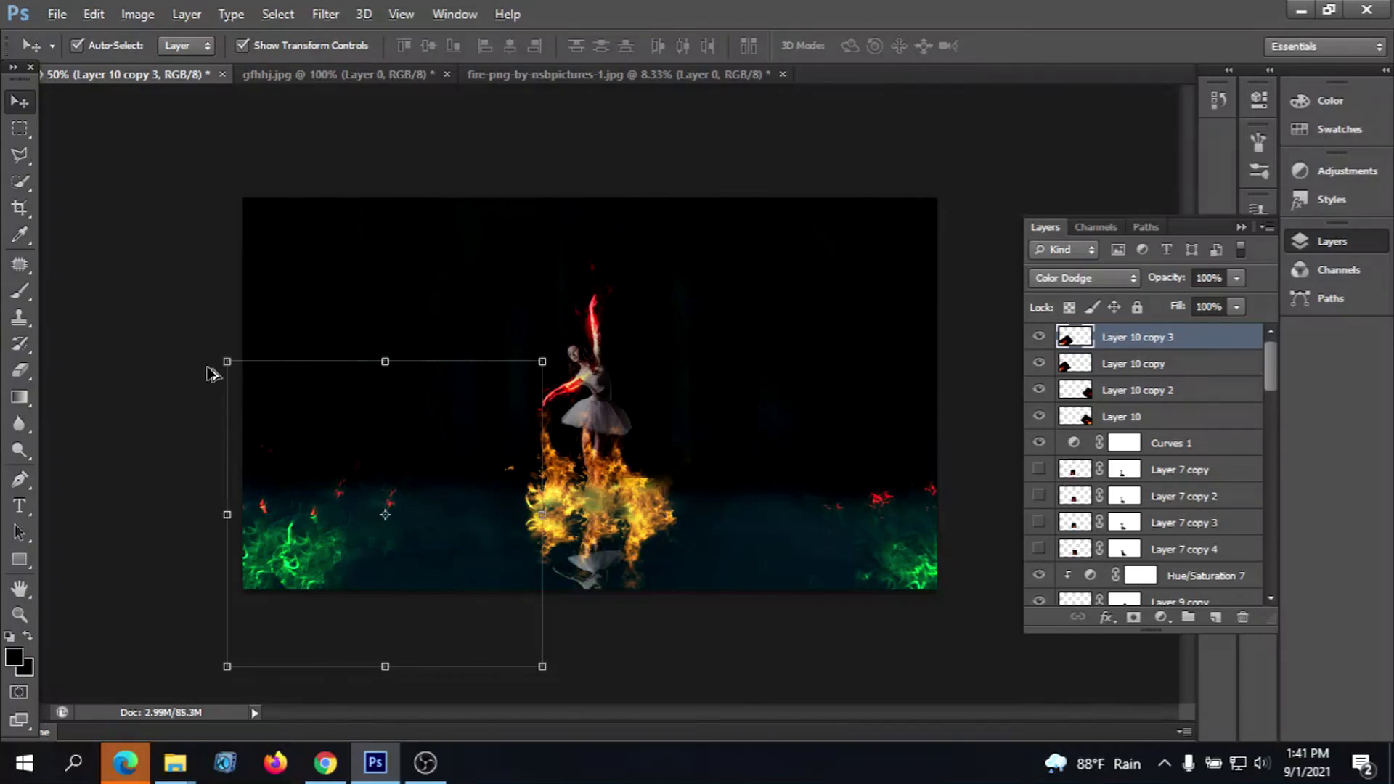
Enlarge the new flame copy to about 115% over the lower-left corner and apply it
left_click_drag(220, 353, 222, 355)
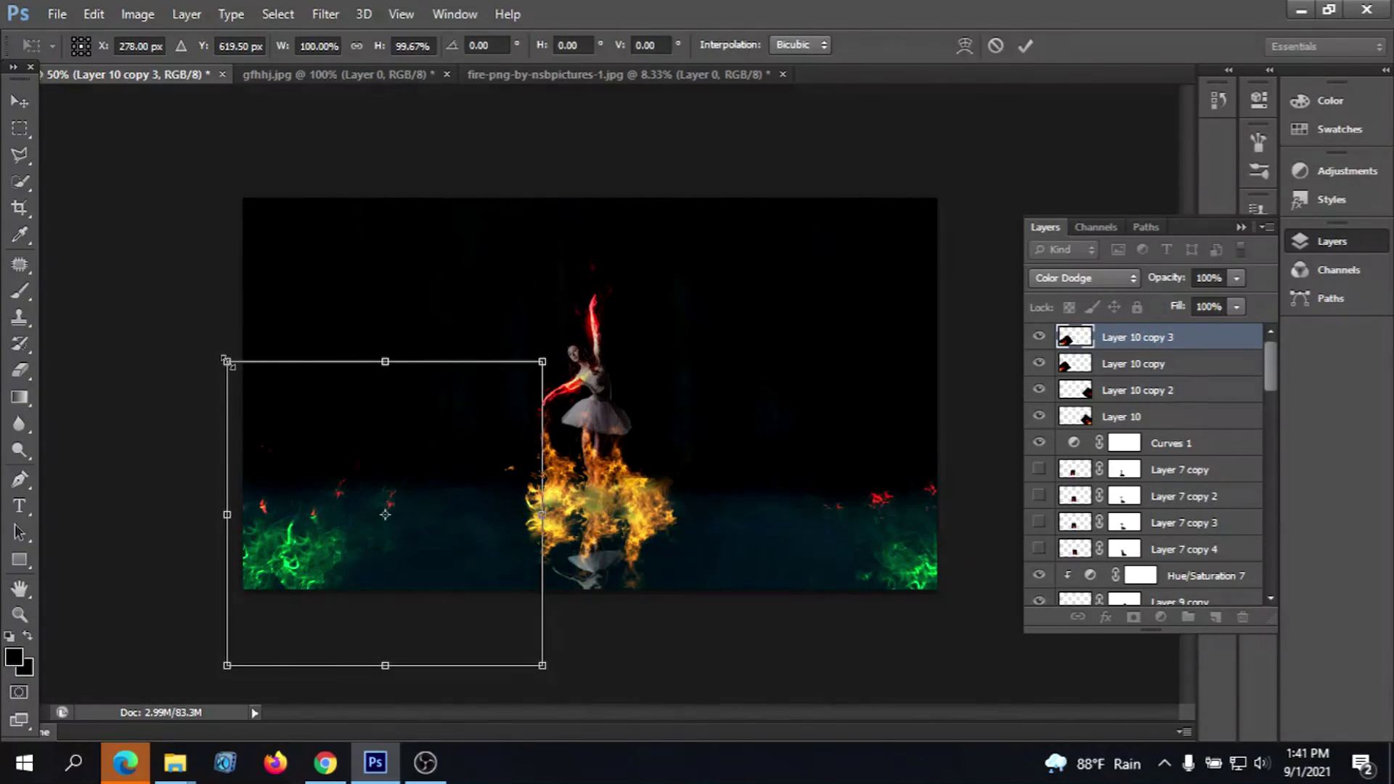
left_click_drag(227, 362, 202, 348)
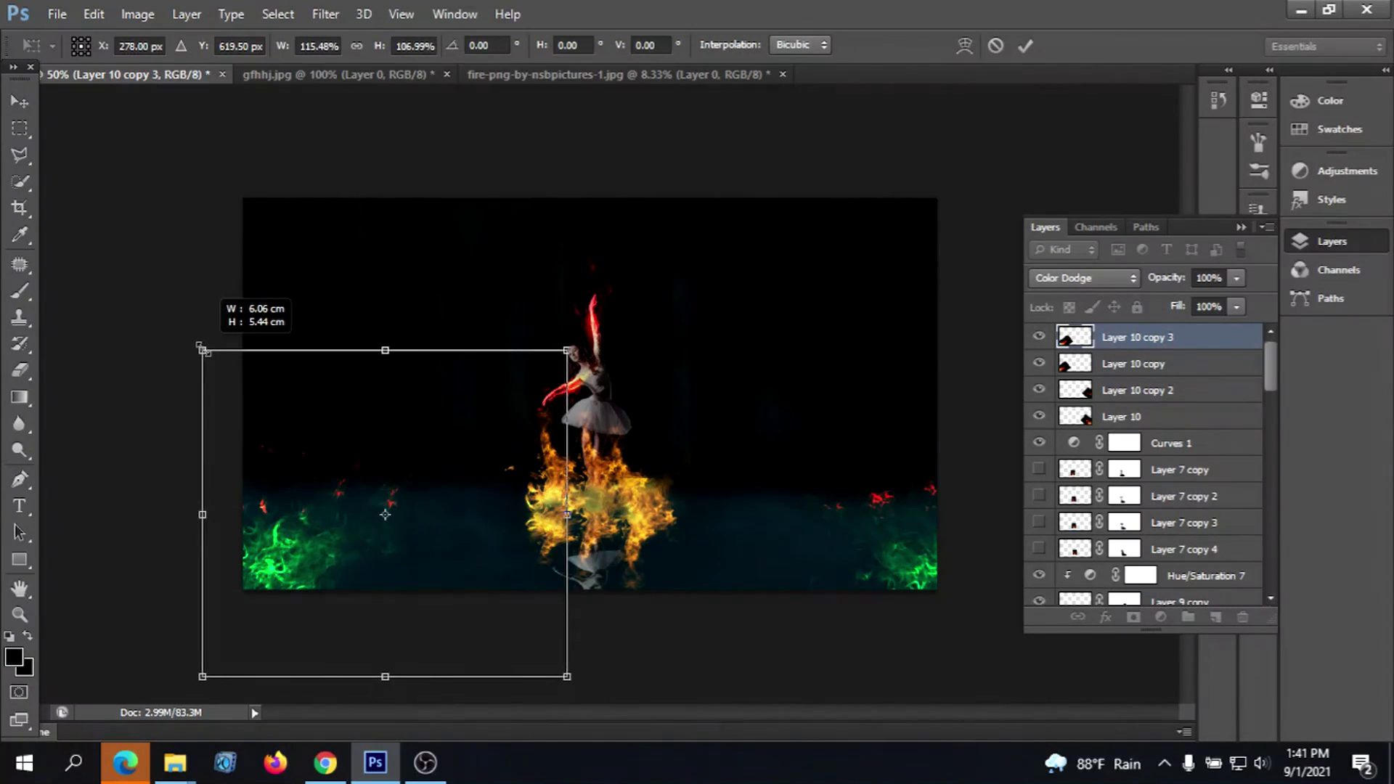
left_click_drag(289, 561, 289, 574)
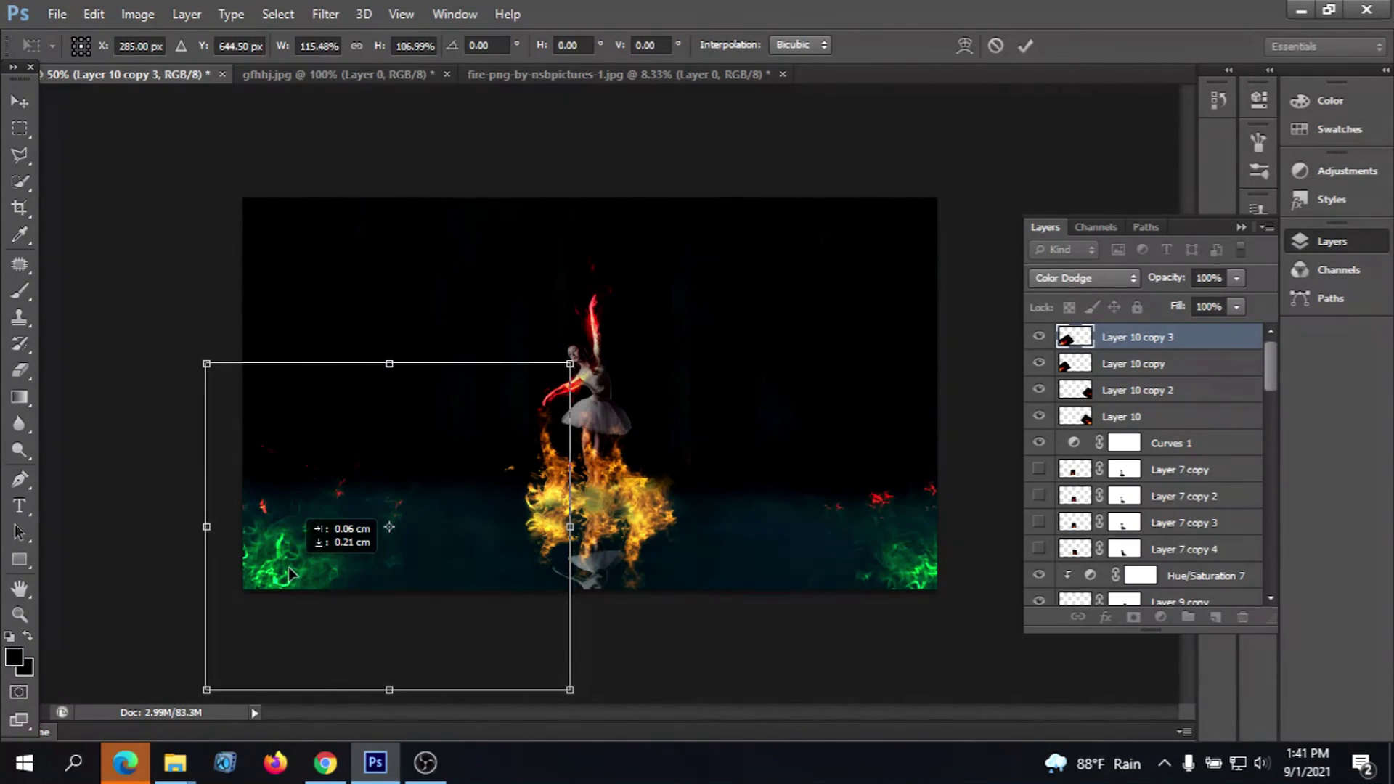
left_click(1025, 46)
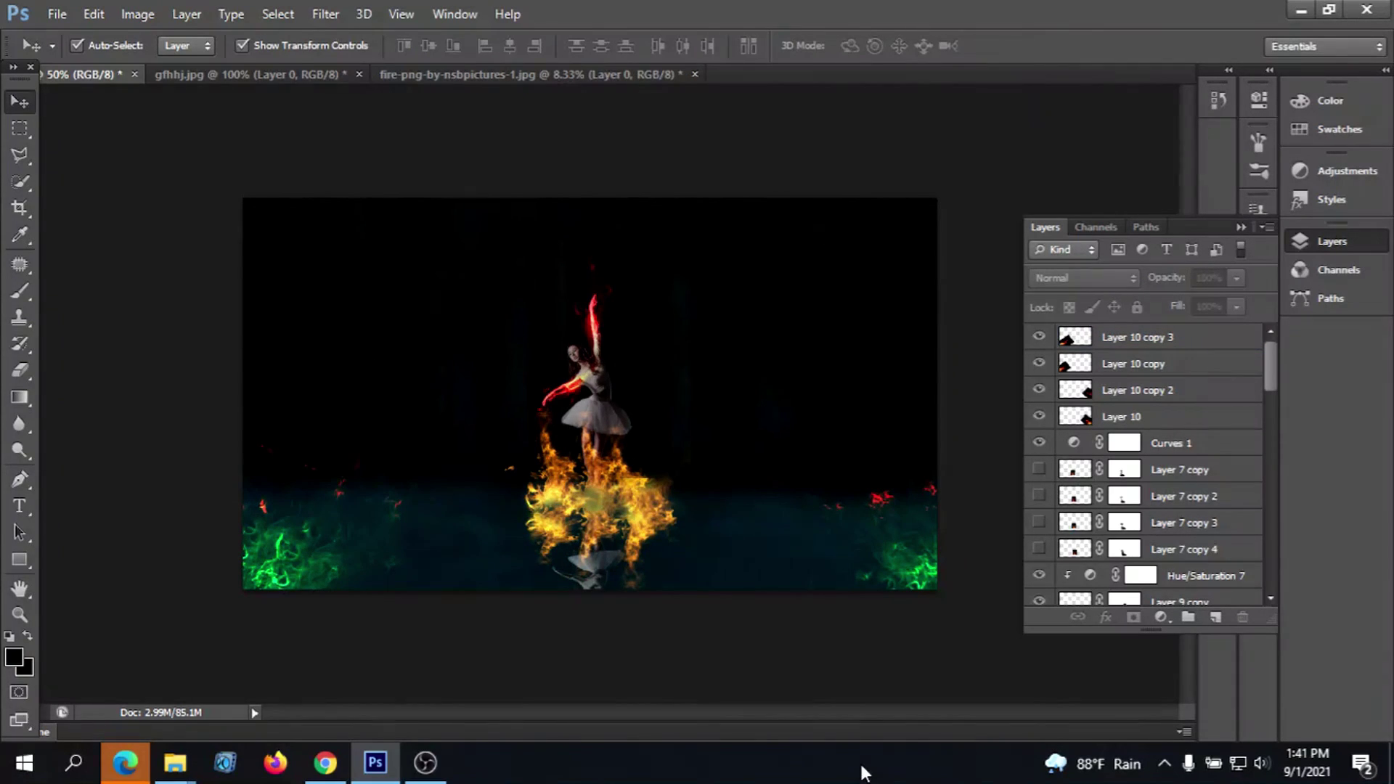